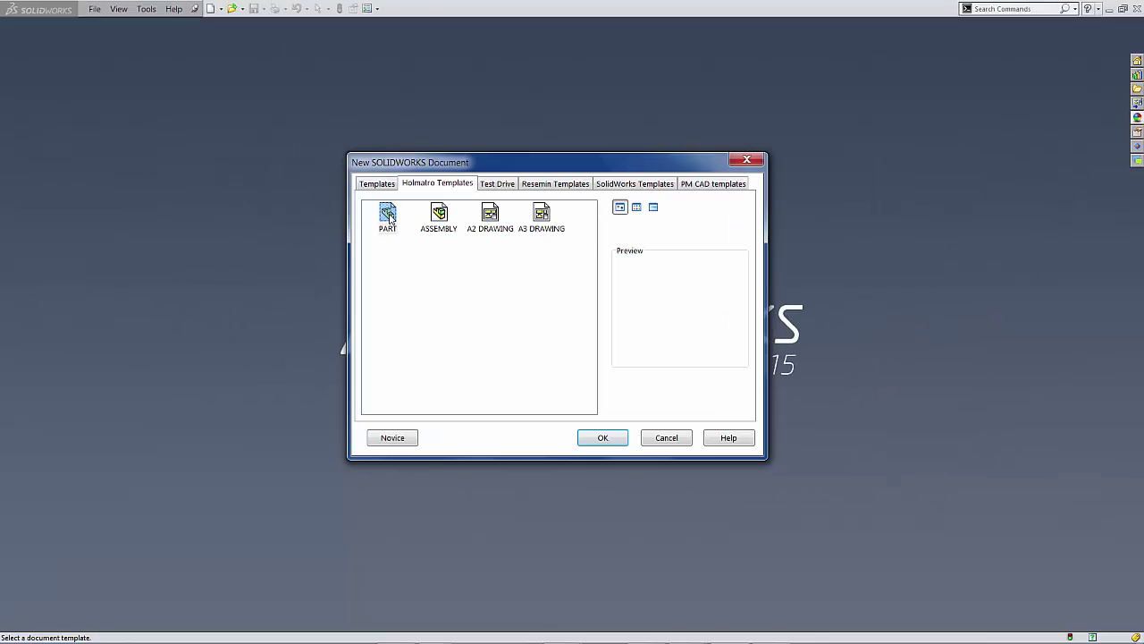
Create a new part from the Holmatro PART template
double_click(388, 216)
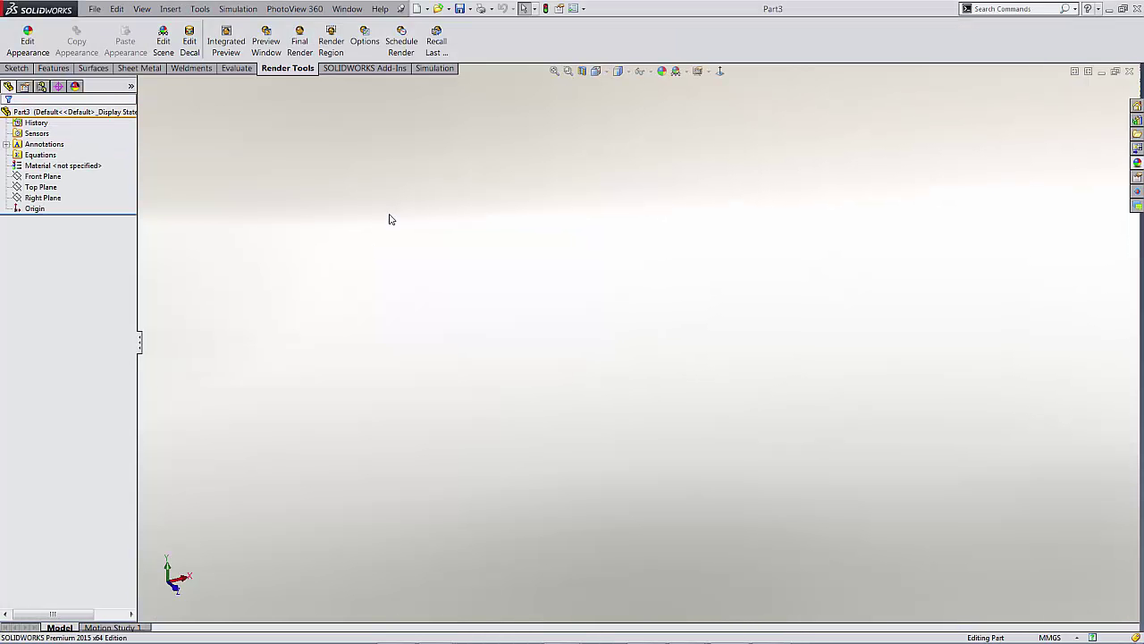
Examine the orientation of the Front, Top and Right planes in the empty part
left_click(43, 176)
left_click(43, 197, "shift")
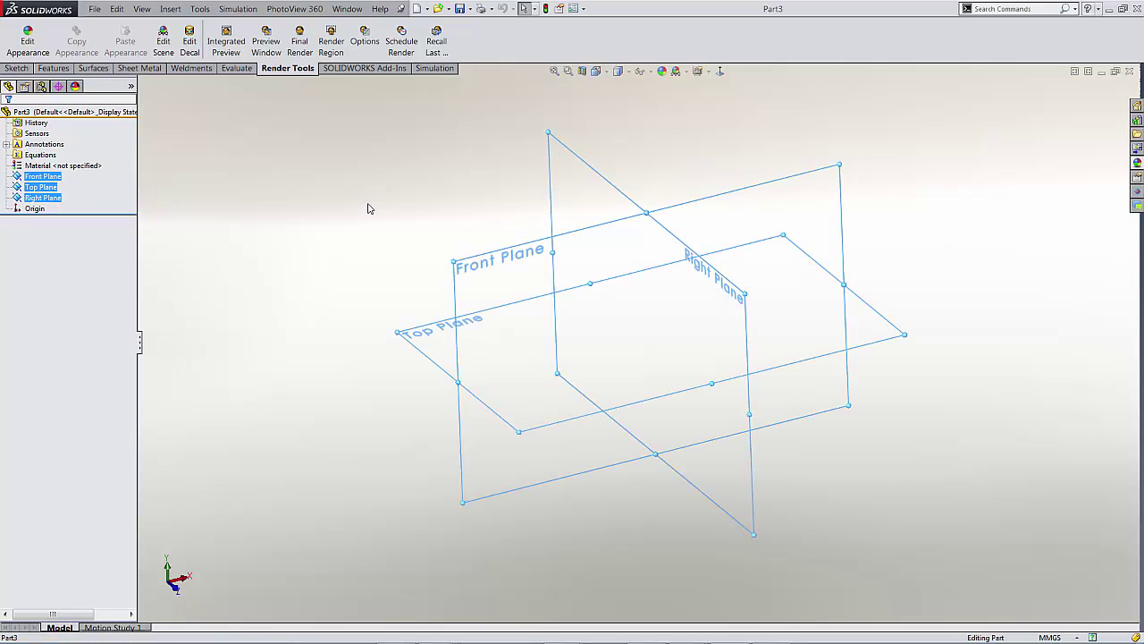
key("Left")
key("Left")
key("Left")
key("Left")
key("Left")
key("Left")
key("Left")
key("Left")
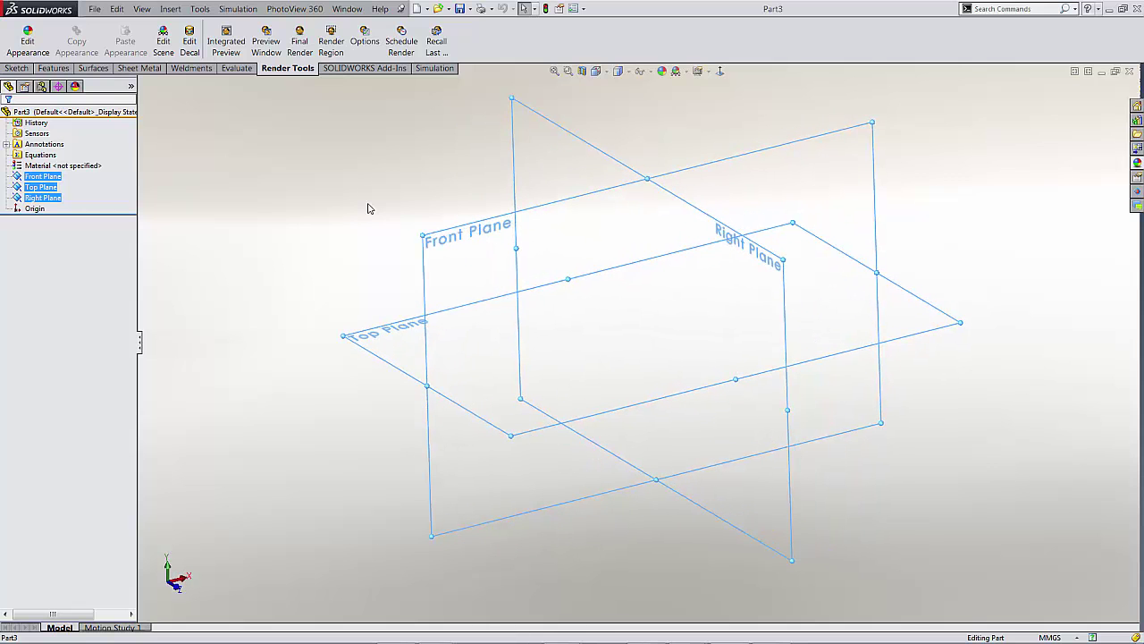
left_click(367, 208)
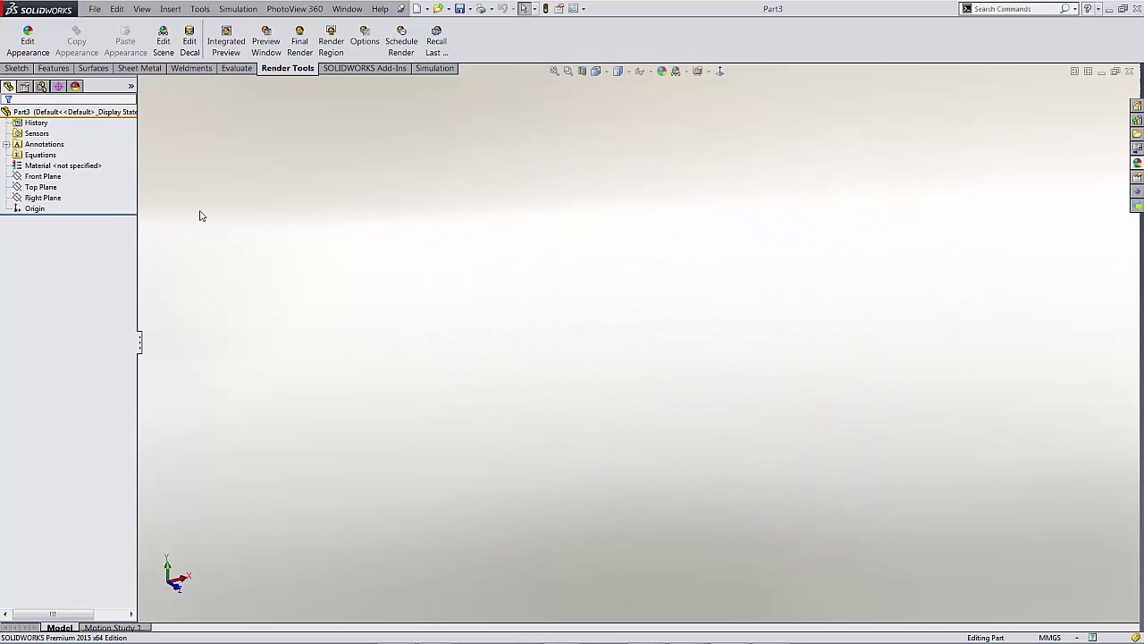
Start a new sketch on the Right Plane
left_click(58, 197)
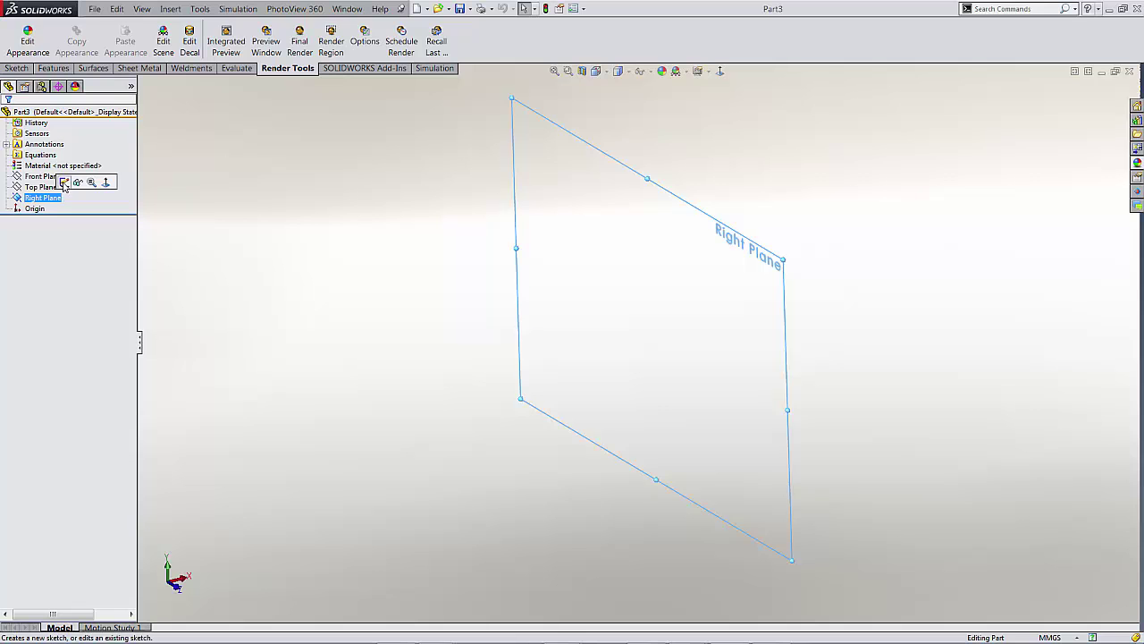
left_click(63, 182)
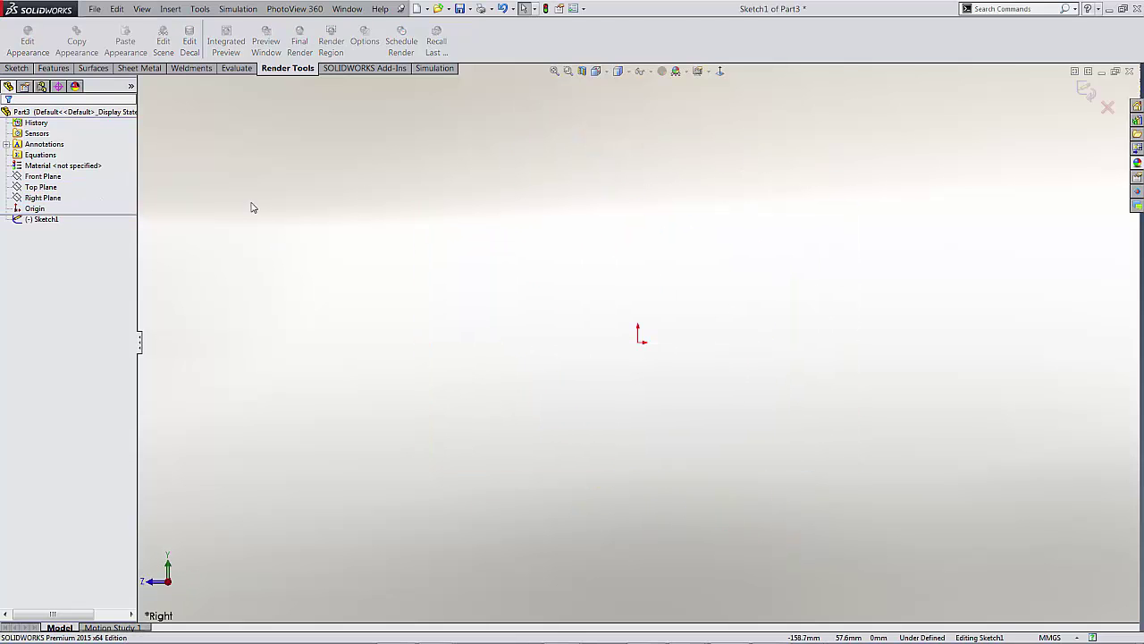
left_click(17, 68)
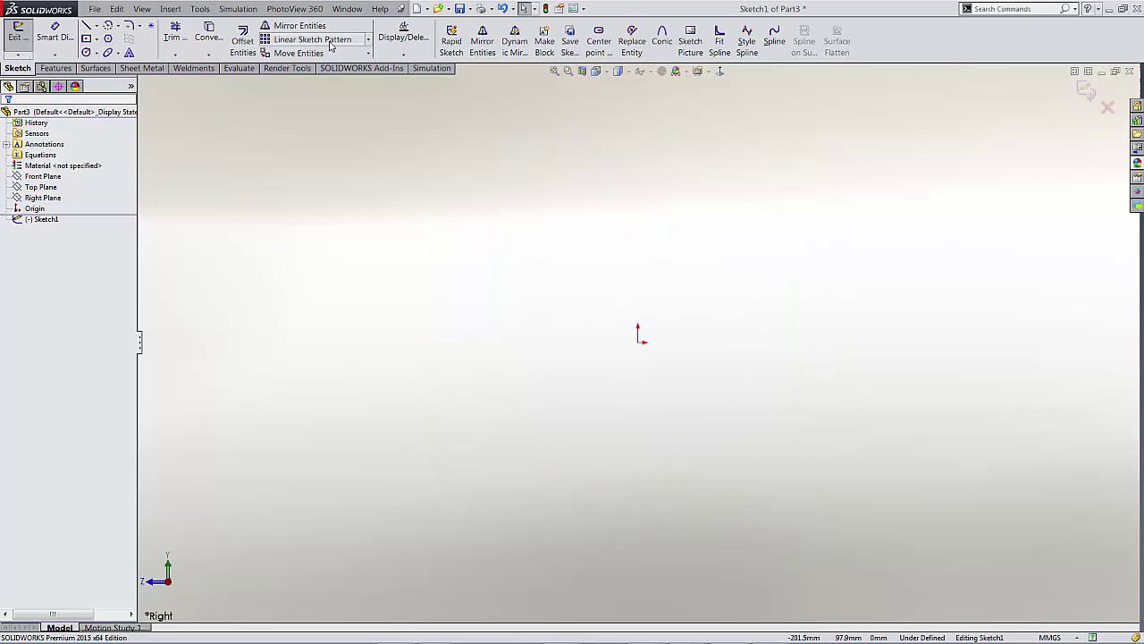
left_click(55, 68)
left_click(96, 70)
left_click(141, 68)
left_click(192, 70)
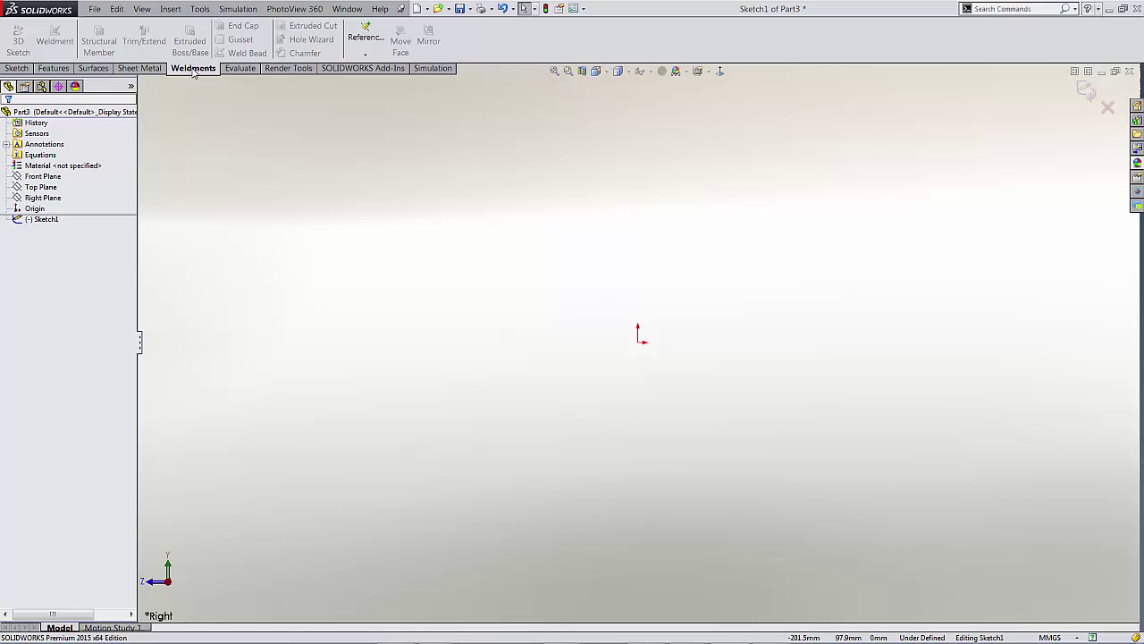
left_click(141, 68)
left_click(95, 69)
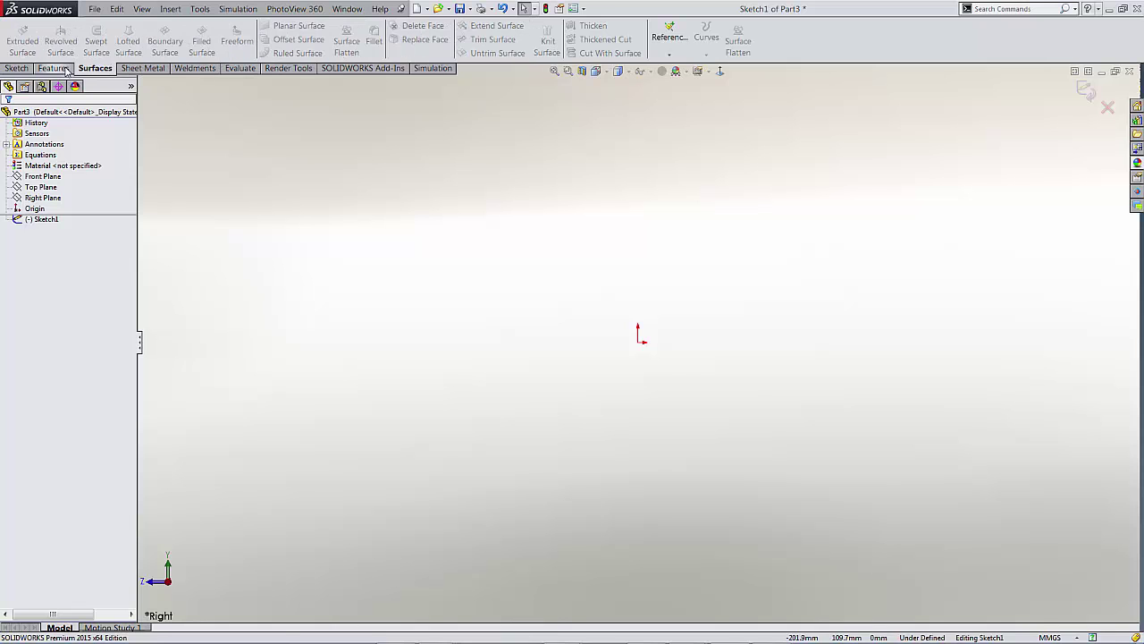
left_click(56, 68)
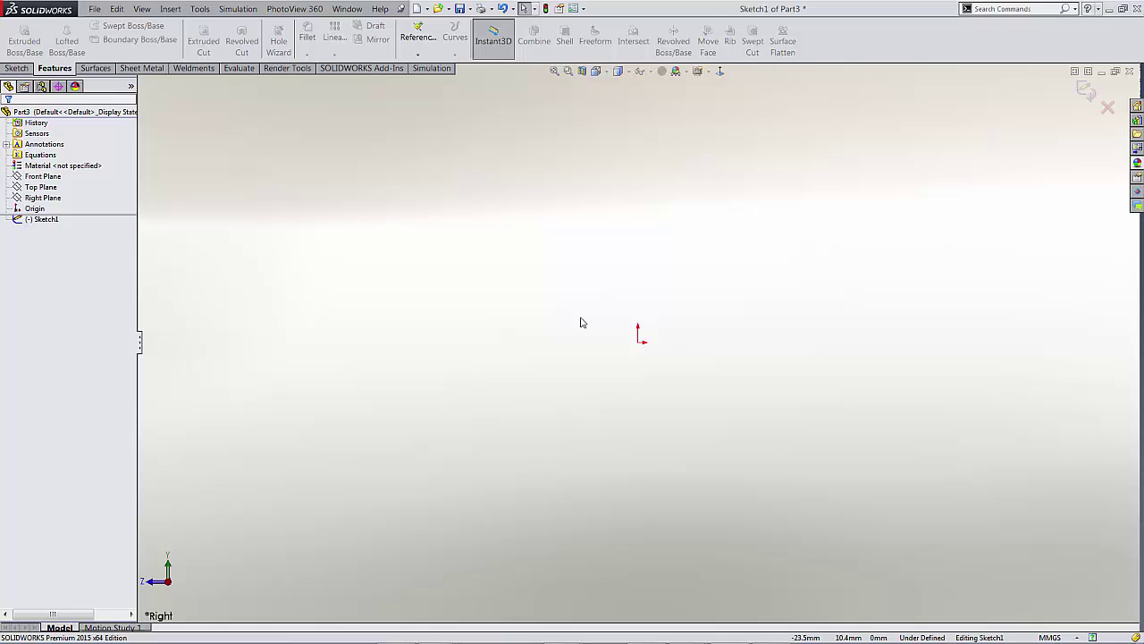
left_click(17, 69)
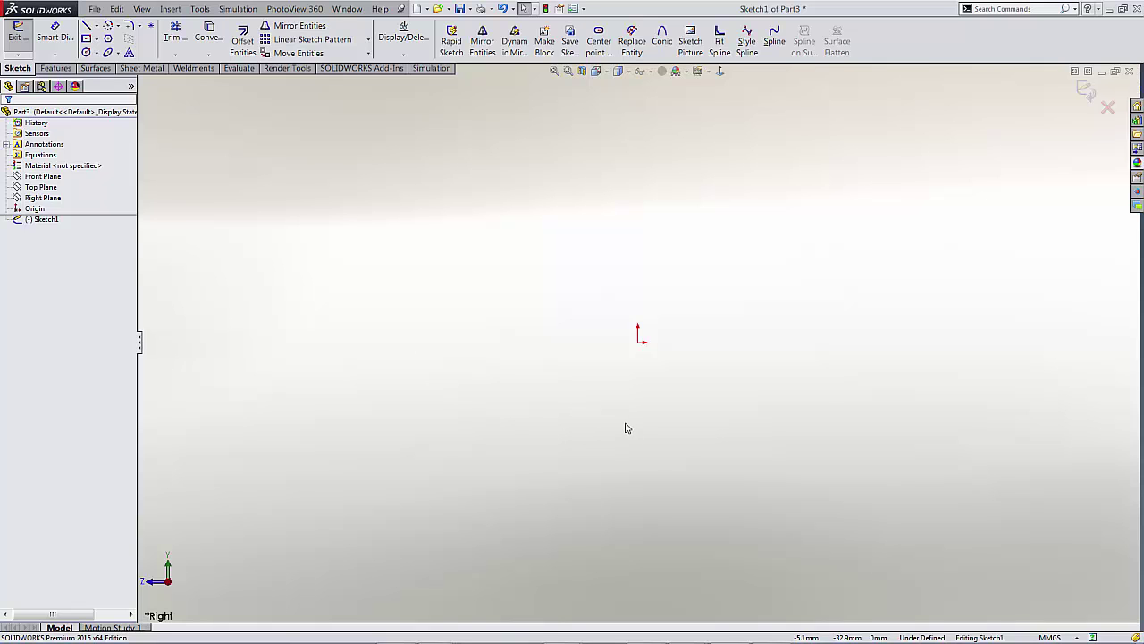
key("s")
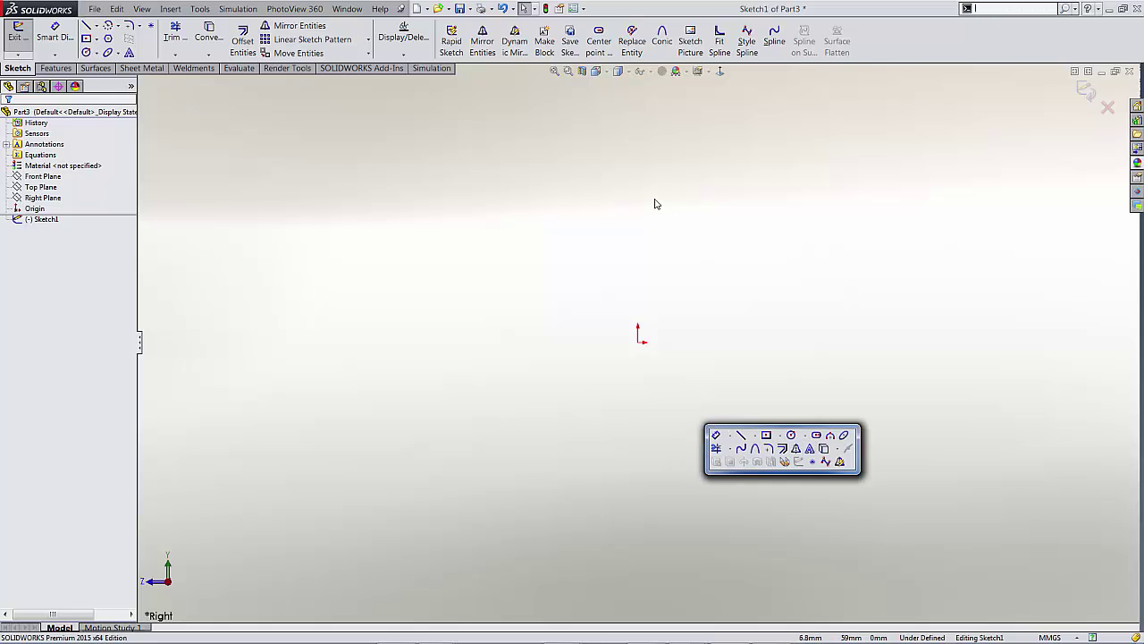
key("s")
key("s")
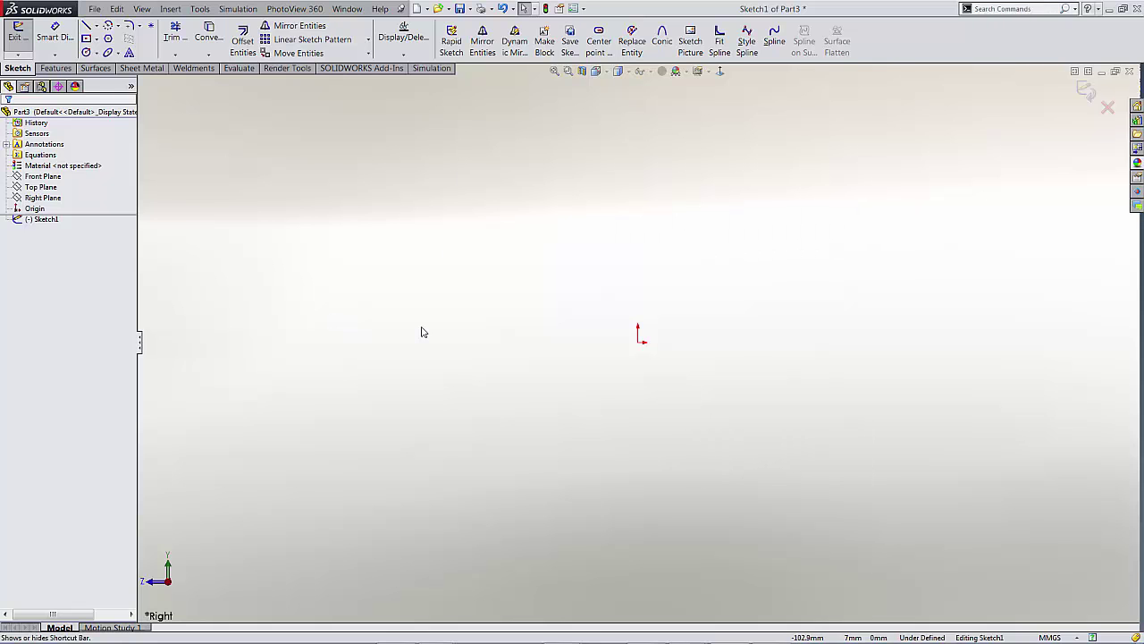
Sketch a connected open profile: a horizontal line about 75 mm long from the origin, a line sloping back upward, and a vertical line about 99 mm high
key("s")
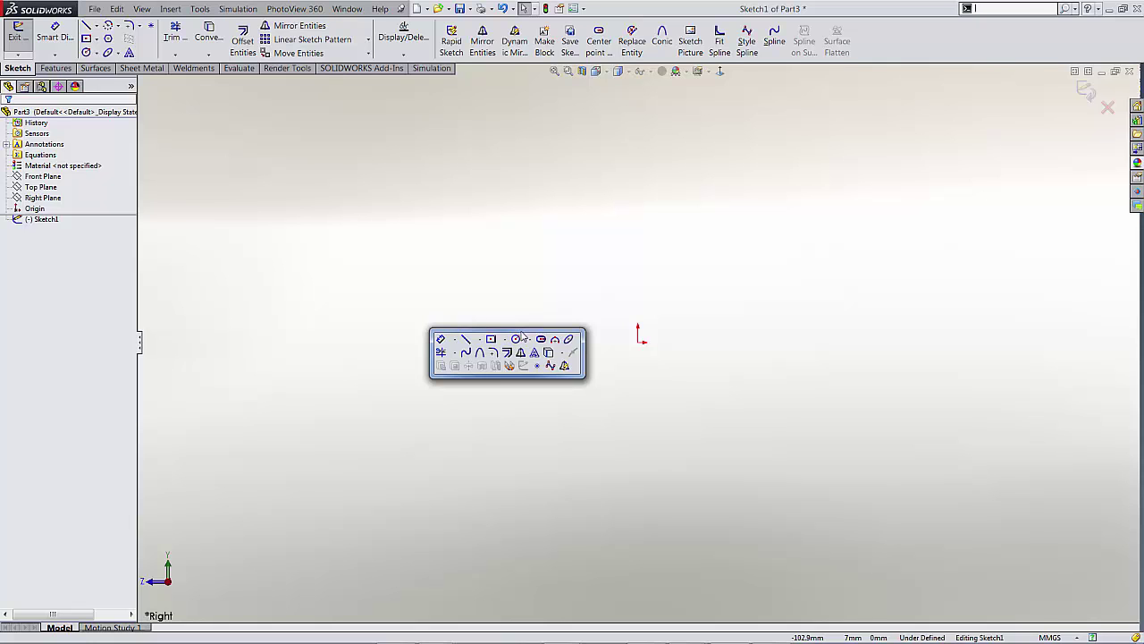
left_click(467, 340)
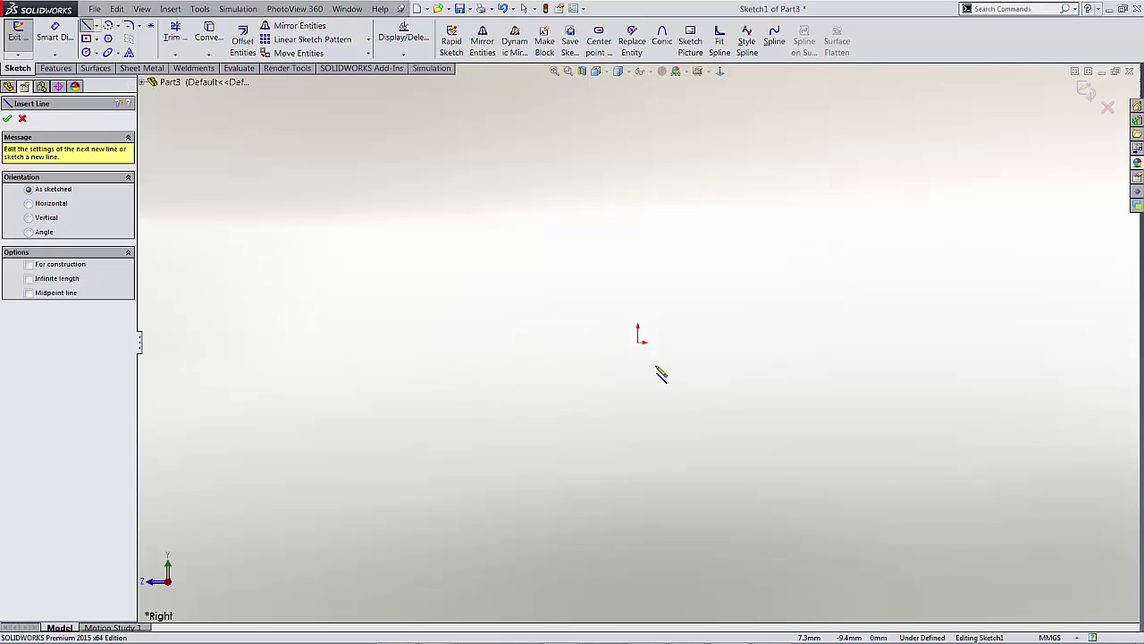
left_click(639, 340)
left_click(819, 341)
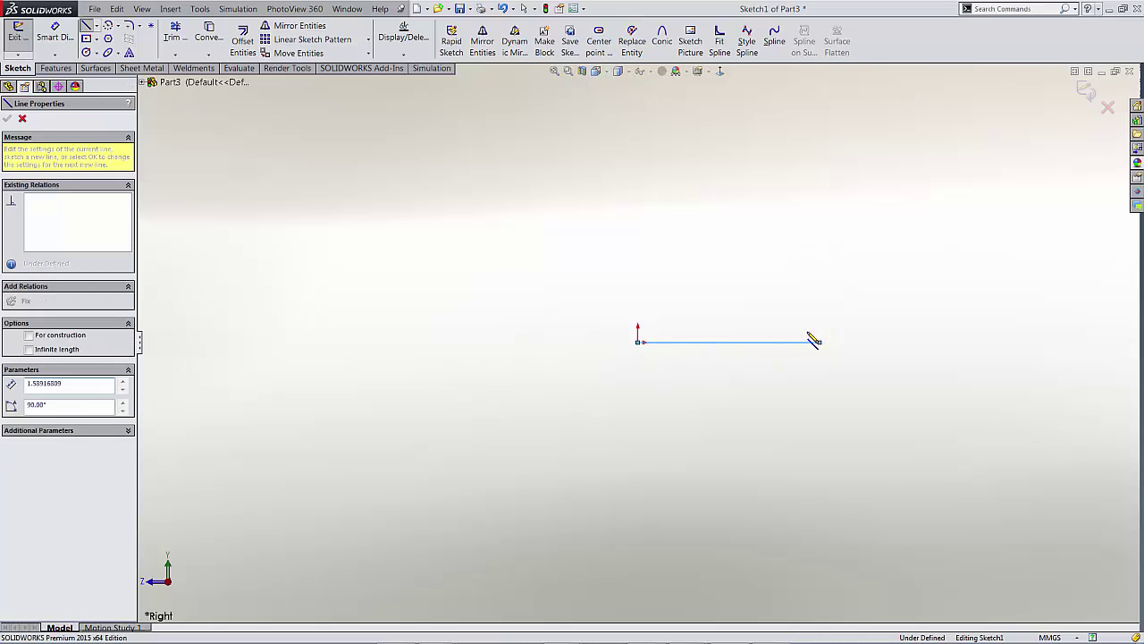
left_click(684, 248)
key("z")
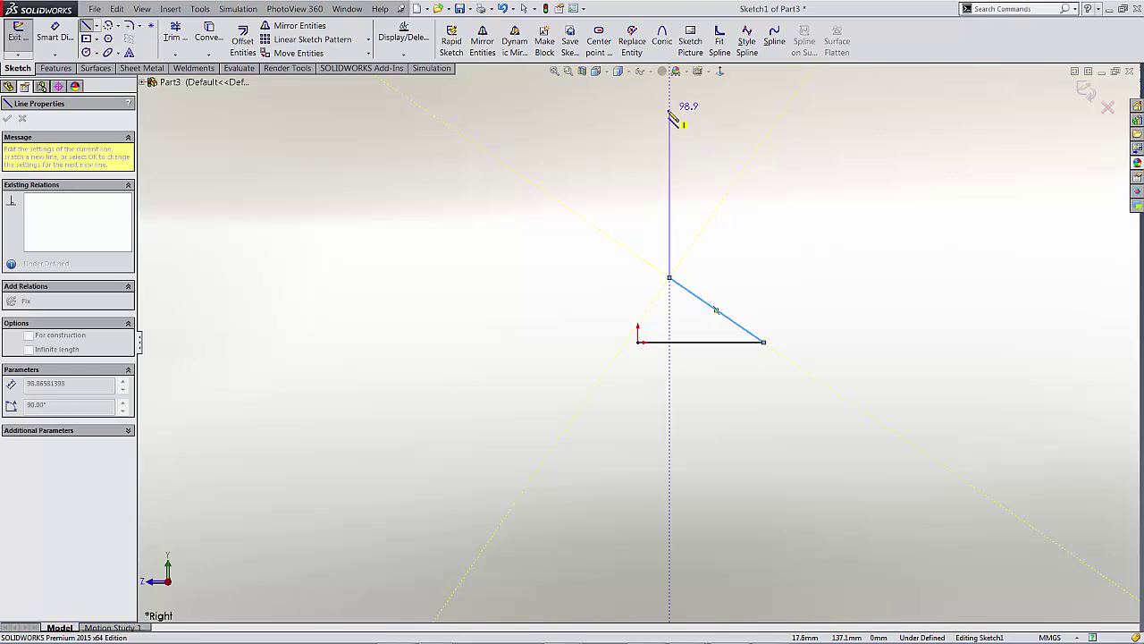
left_click(670, 113)
key("Escape")
key("f")
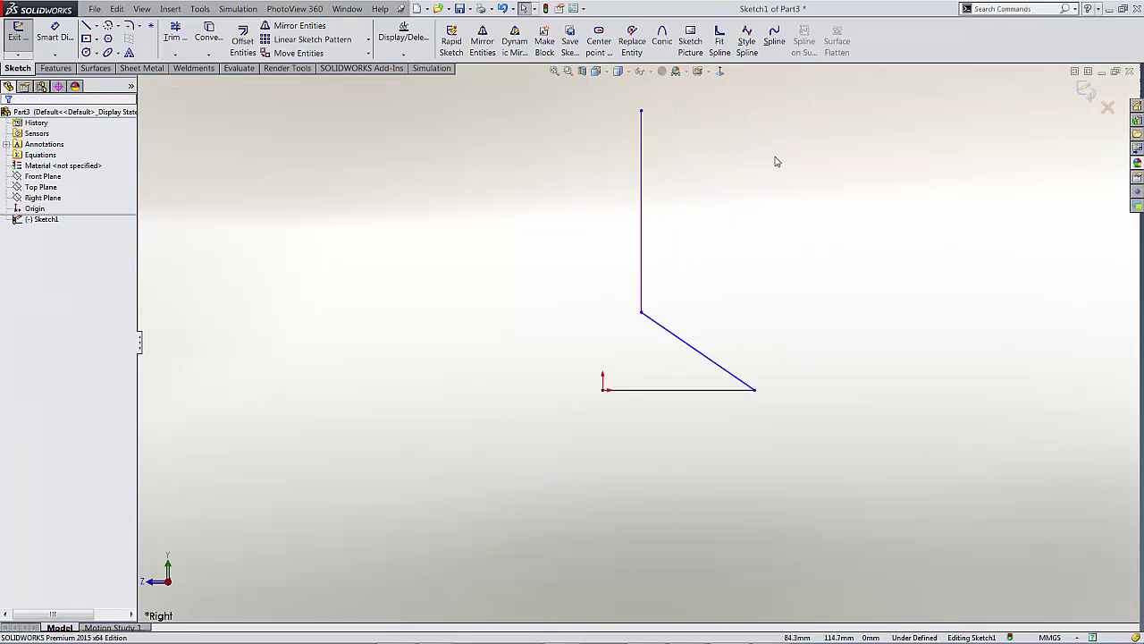
Dimension the horizontal base line of the profile to 165 mm
key("z")
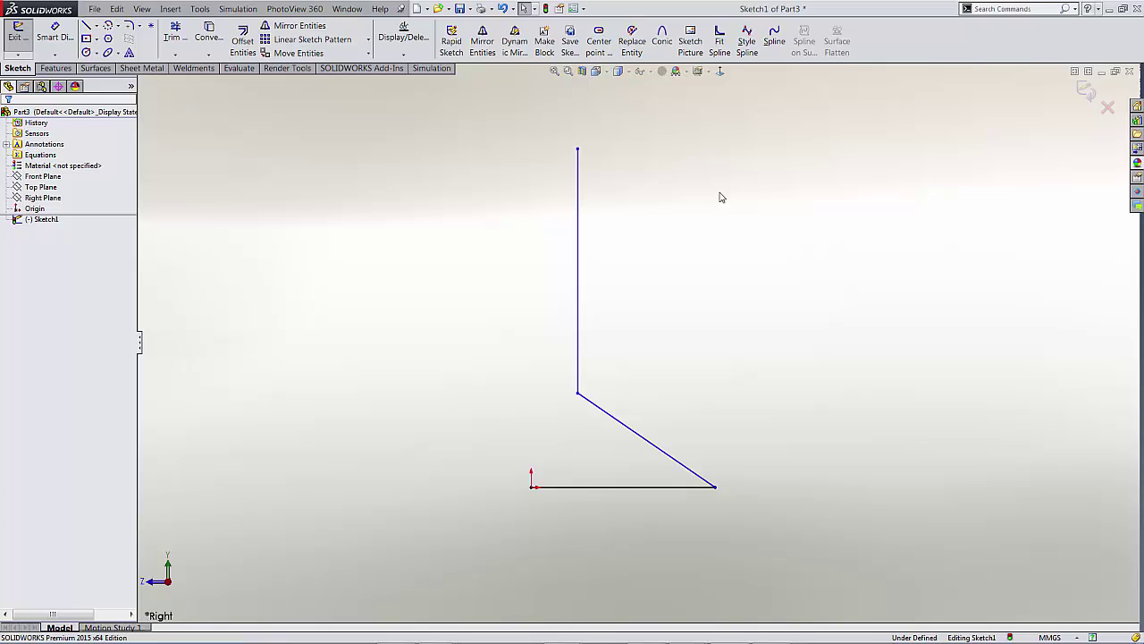
scroll(722, 197, "up", 3)
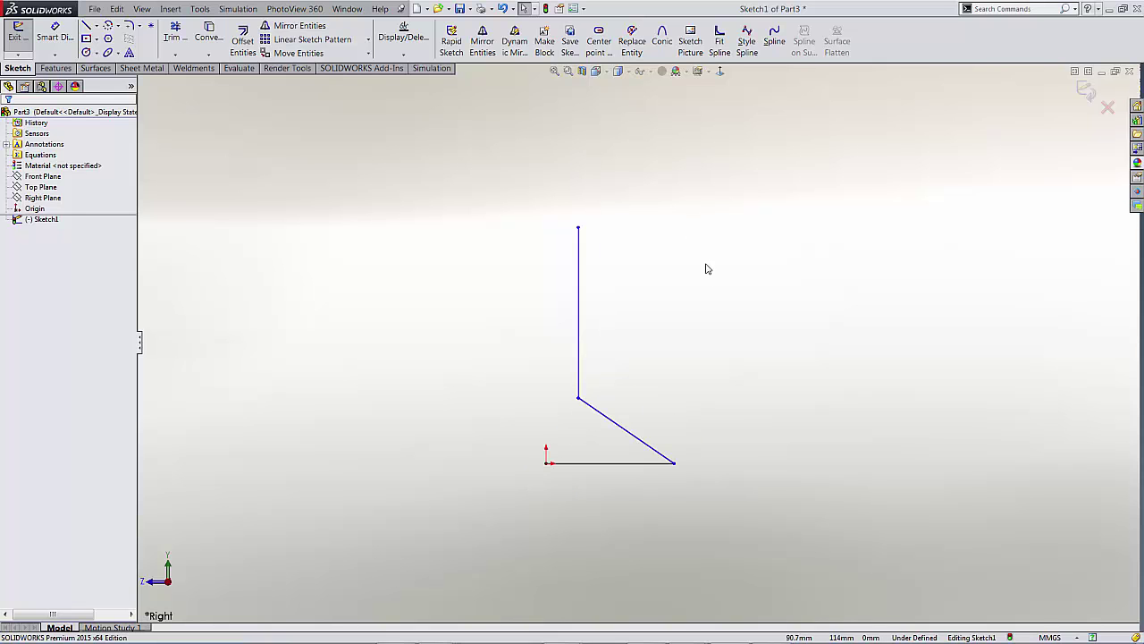
right_click(424, 291)
right_click(561, 292)
right_click_drag(444, 294, 540, 304)
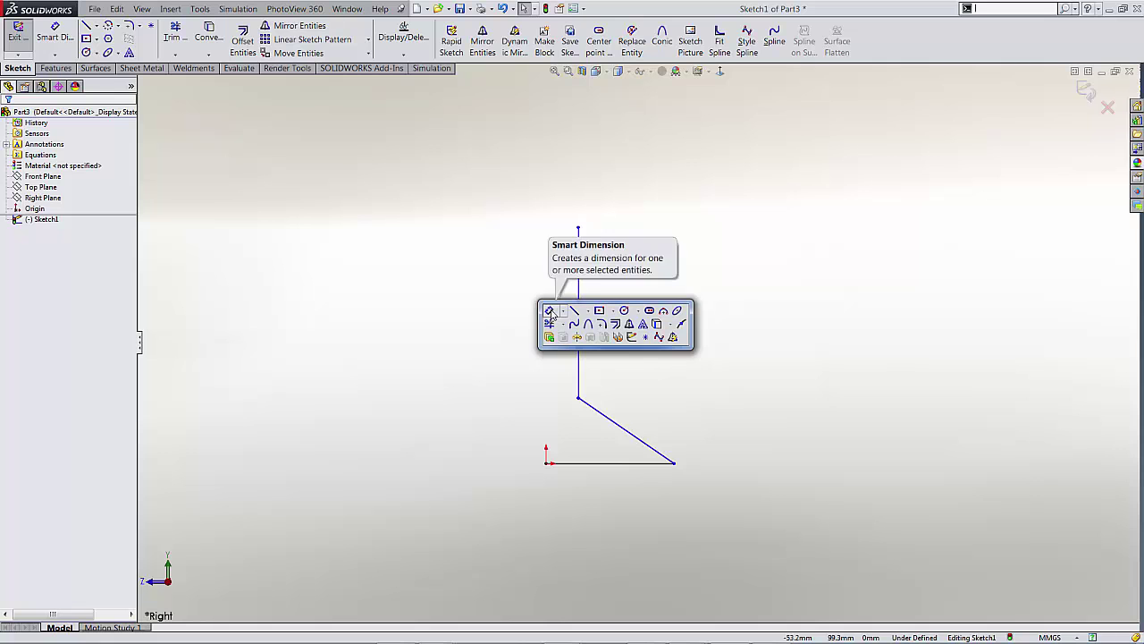
left_click(550, 311)
left_click(608, 463)
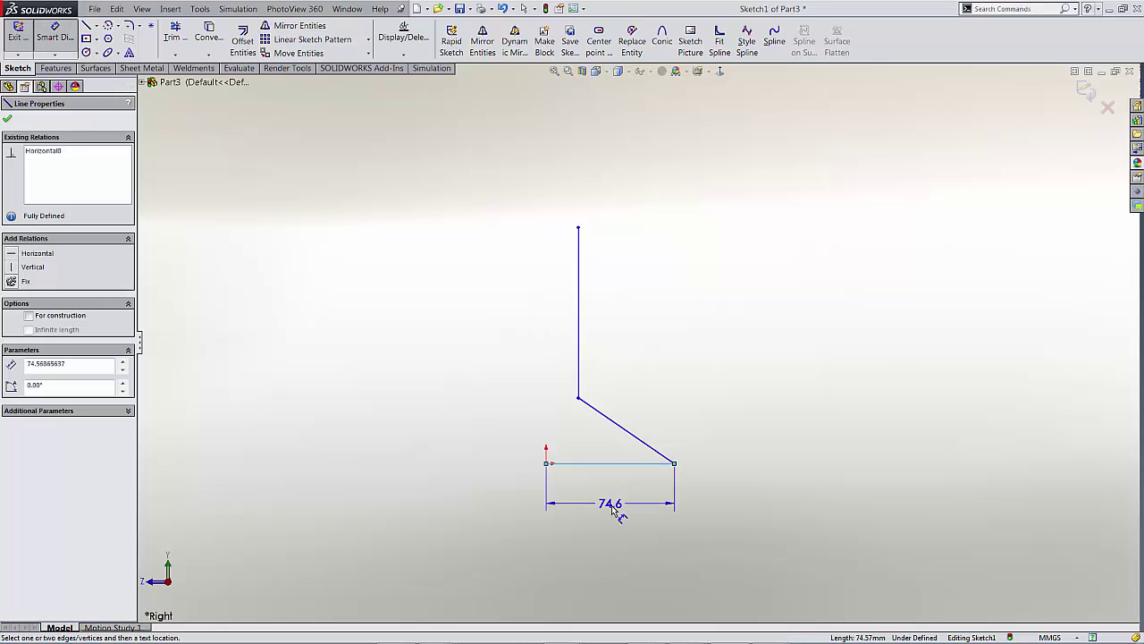
left_click(612, 509)
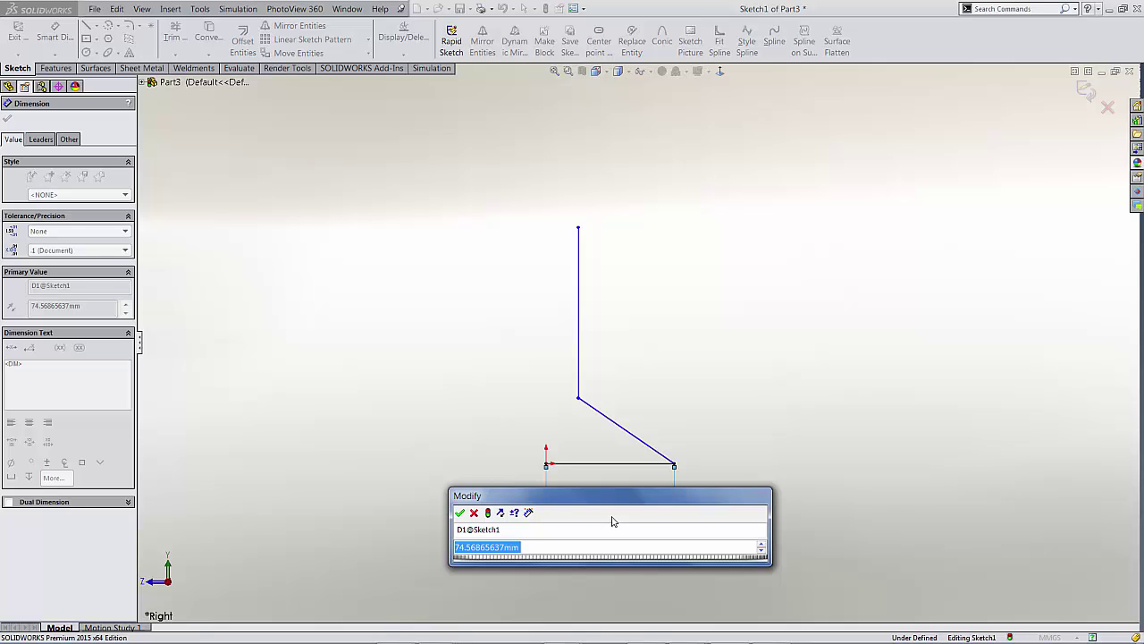
type("165")
key("Return")
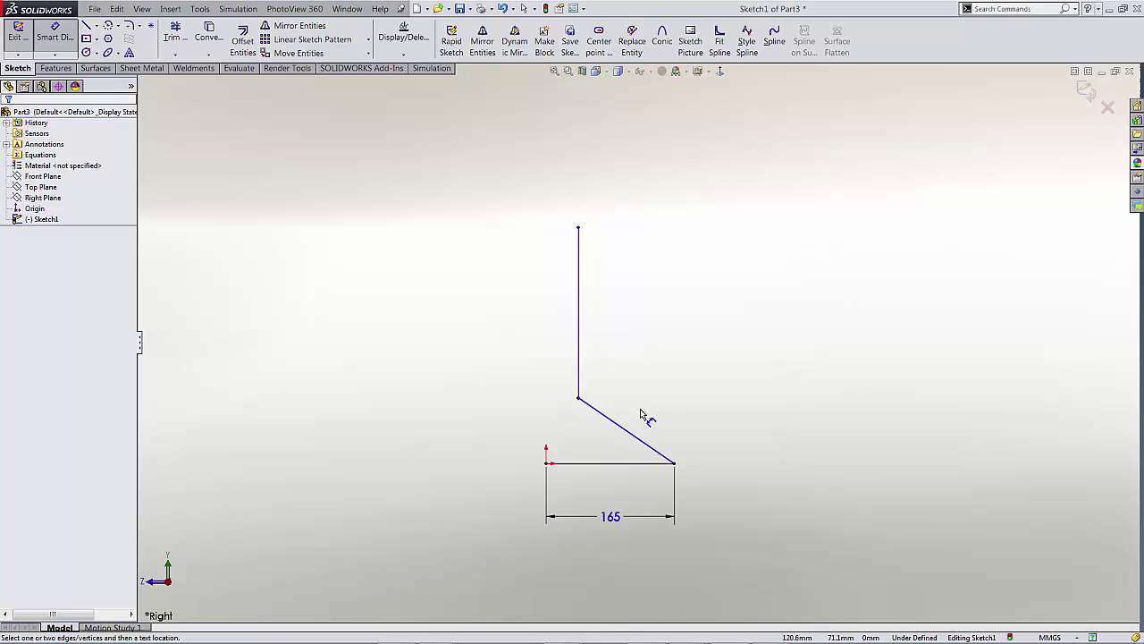
Dimension the angle between the sloping line and the horizontal base line to 30 degrees
scroll(676, 379, "down", 1)
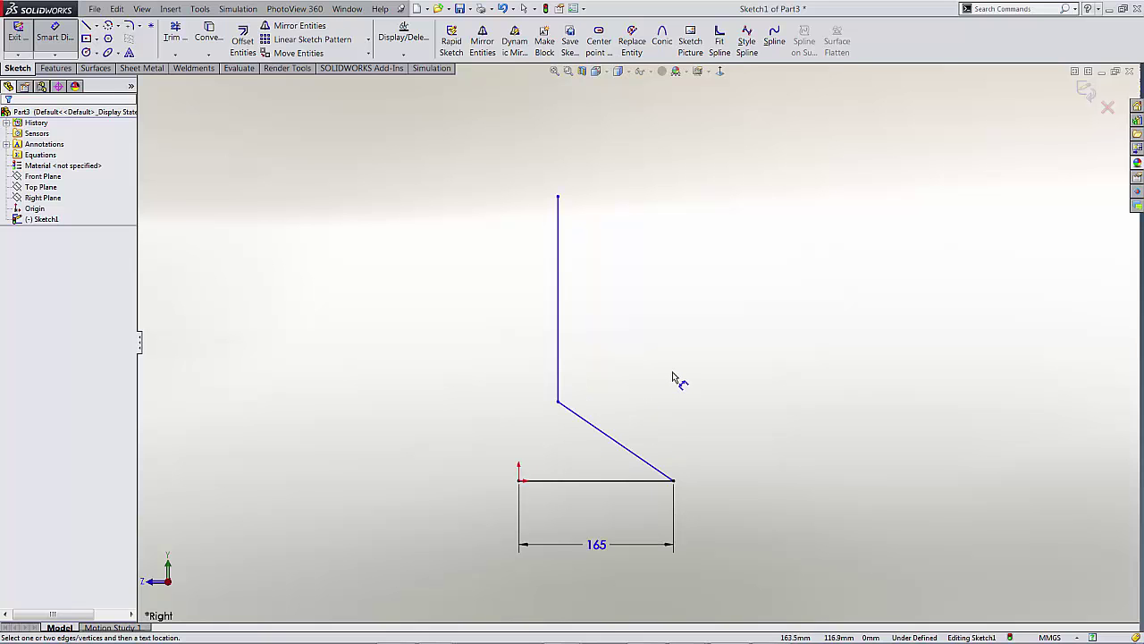
left_click(610, 438)
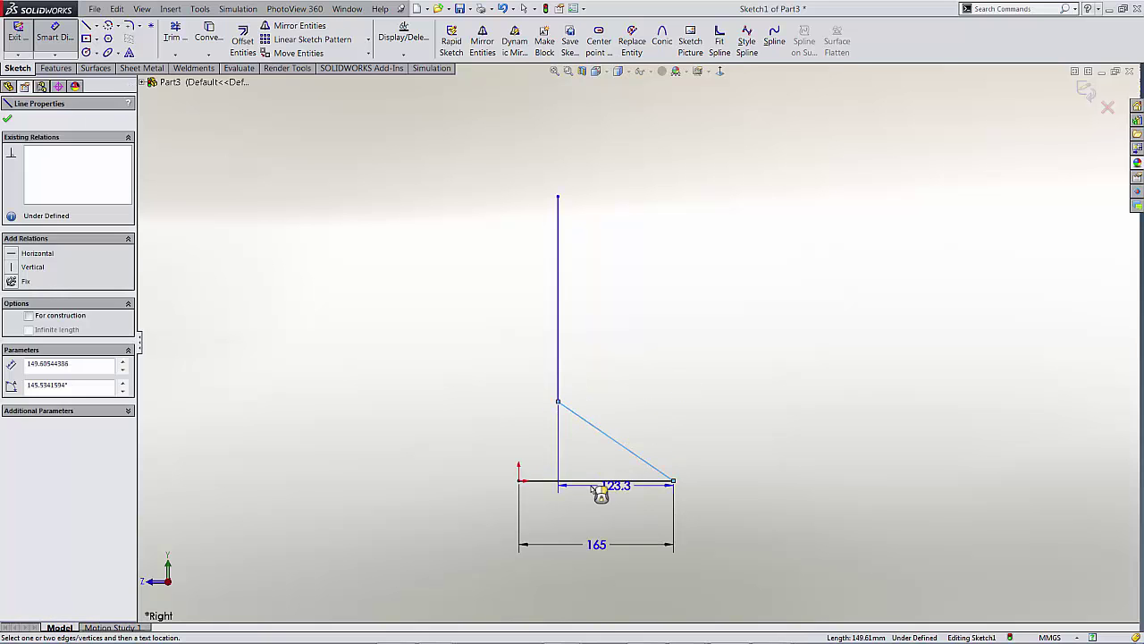
left_click(595, 481)
left_click(440, 436)
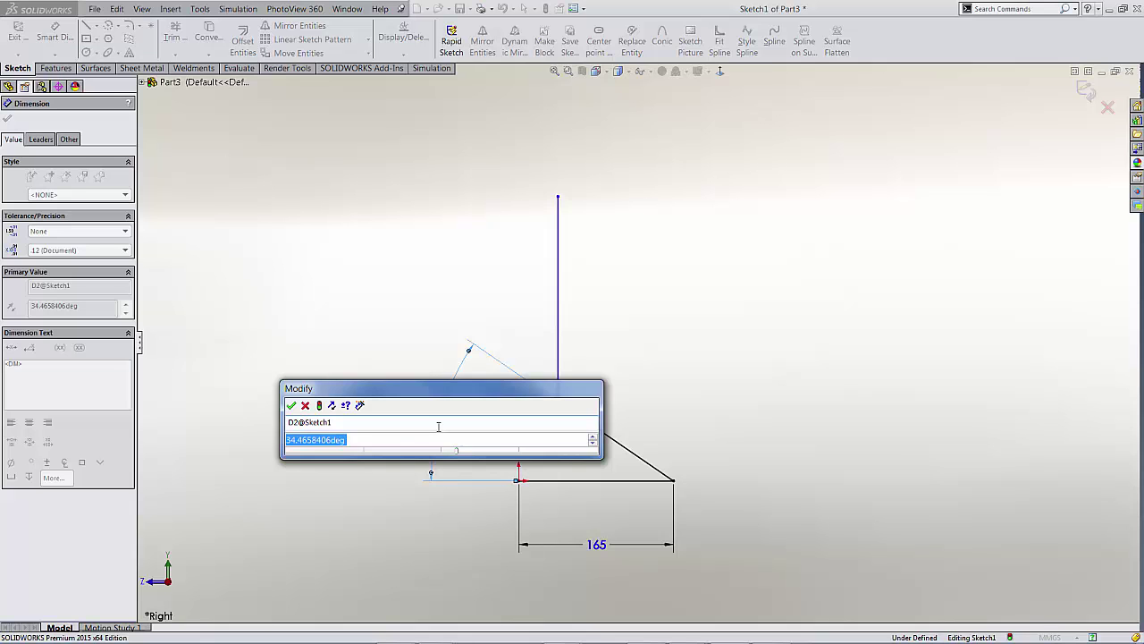
type("30")
key("Return")
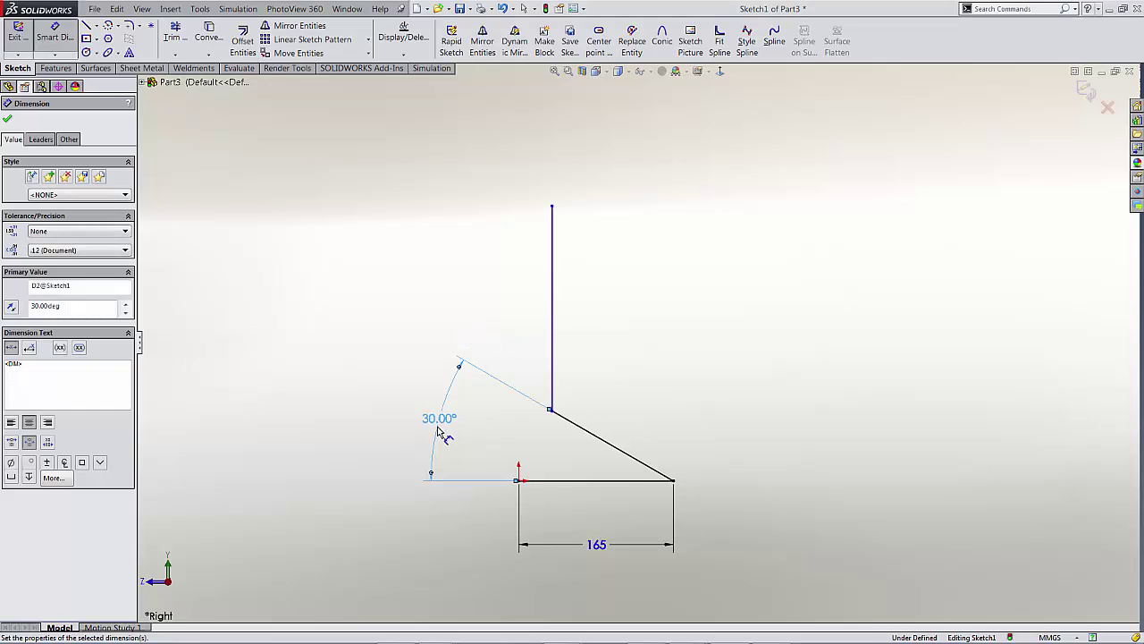
Set the horizontal distance between the origin and the vertical line to 20 mm
left_click(552, 359)
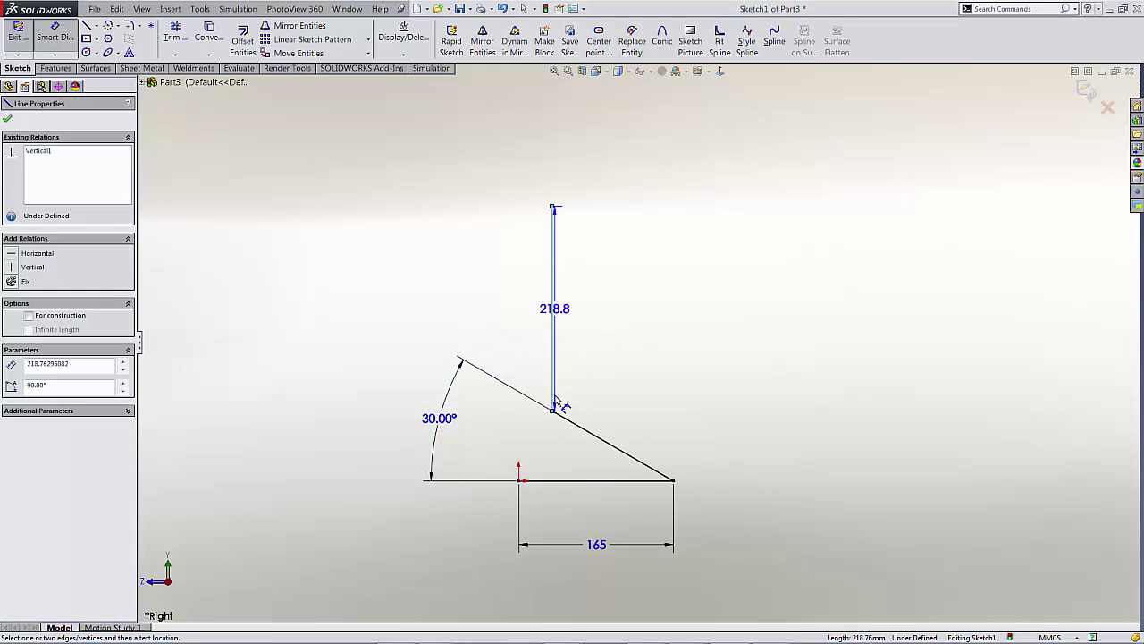
left_click(519, 481)
left_click(539, 516)
type("20")
key("Return")
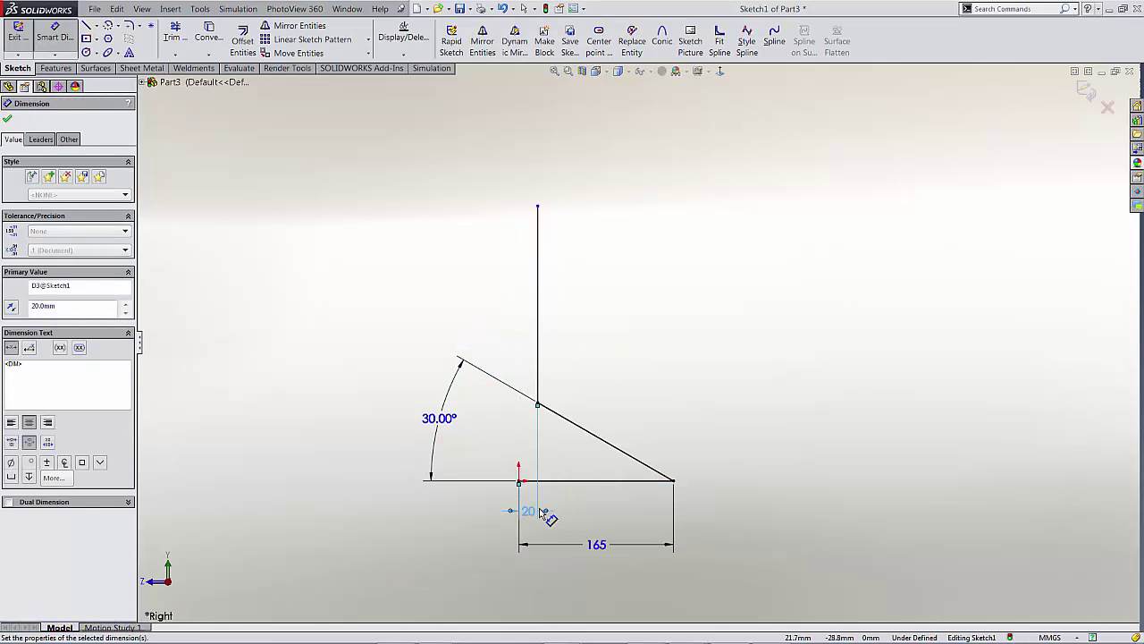
Dimension the height from the base line to the upper end of the vertical line as 500 mm
left_click(538, 207)
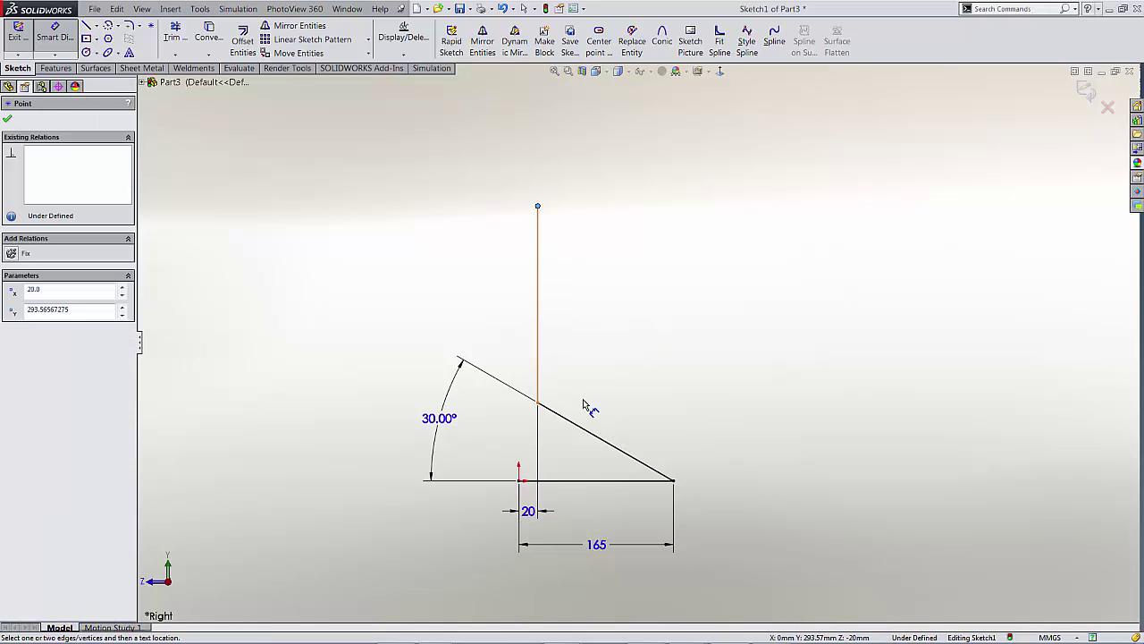
left_click(590, 480)
left_click(720, 411)
type("500")
key("Return")
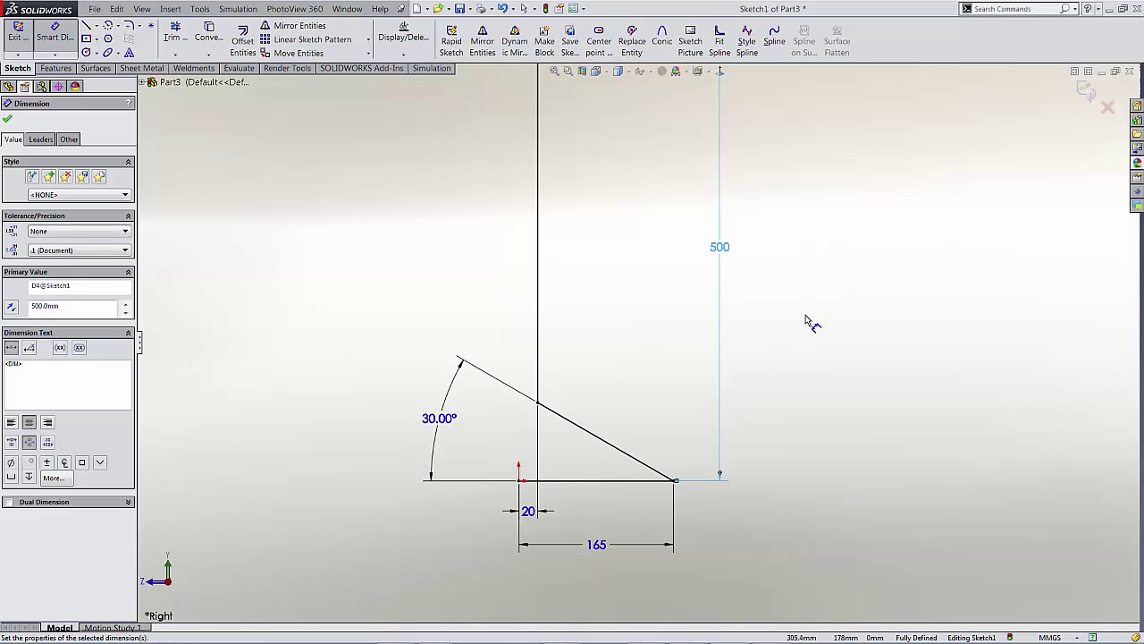
key("f")
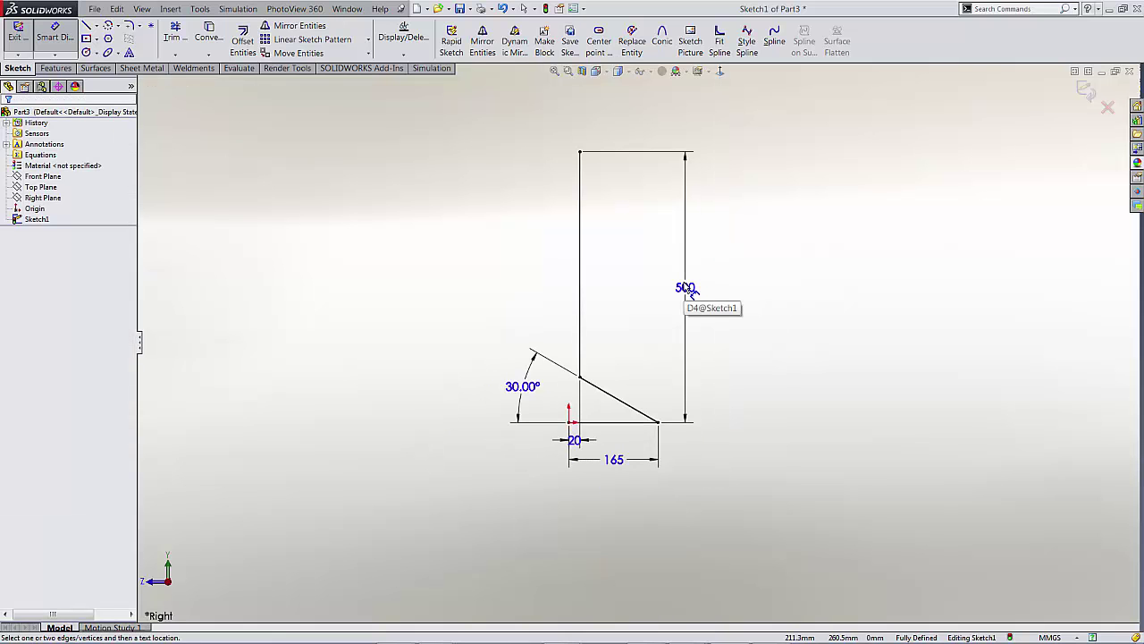
key("Escape")
Start a Base Flange from the dimensioned profile sketch and set the sheet metal thickness to 1.5 mm
right_click_drag(416, 261, 582, 277)
left_click(587, 287)
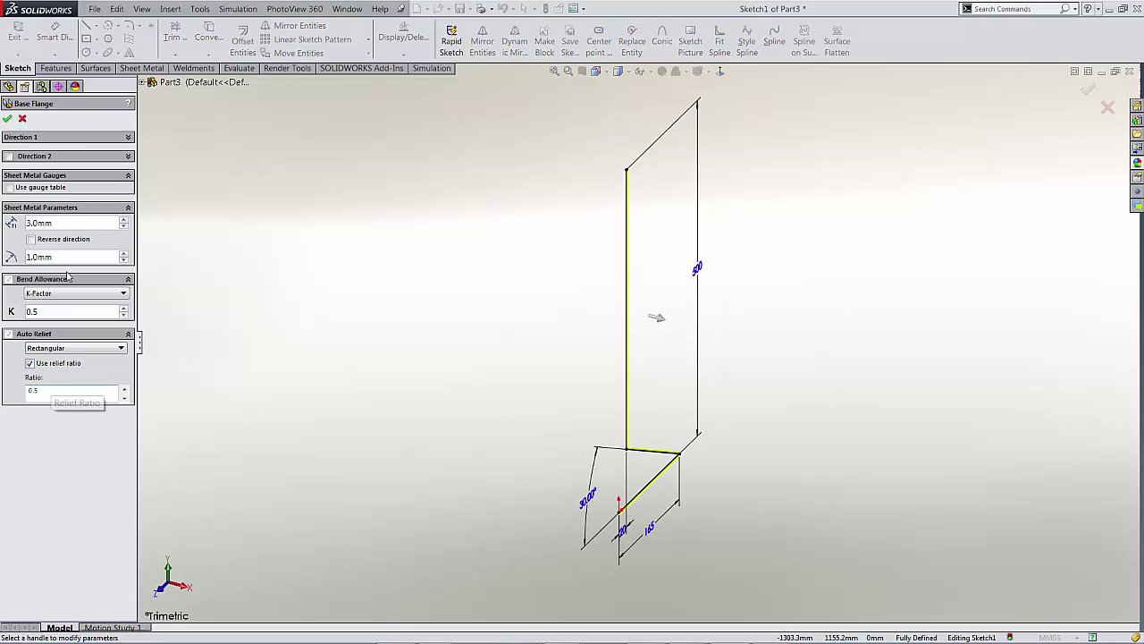
left_click_drag(68, 225, 3, 228)
type("1.5")
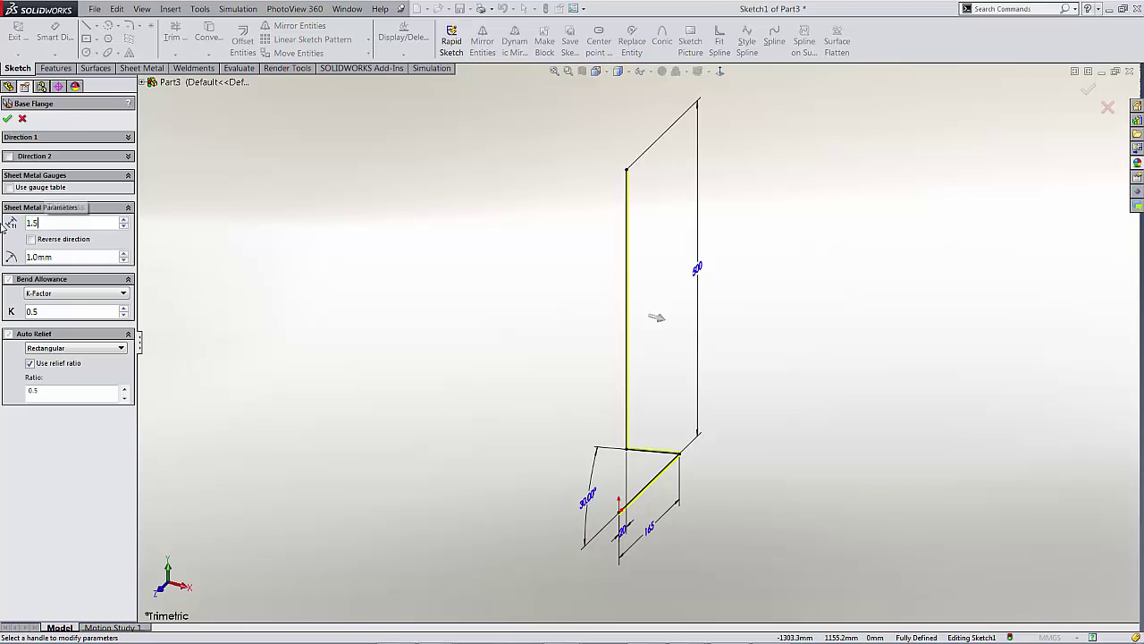
key("Return")
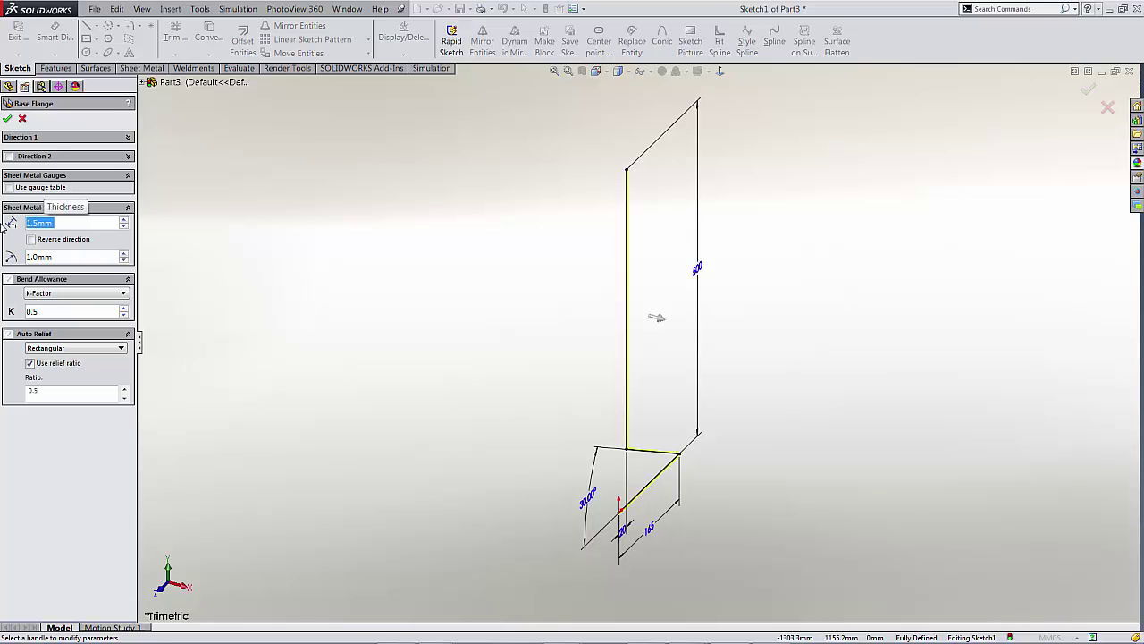
Set the flange's extent to Mid Plane with a depth of 255 mm
left_click(31, 137)
left_click(53, 153)
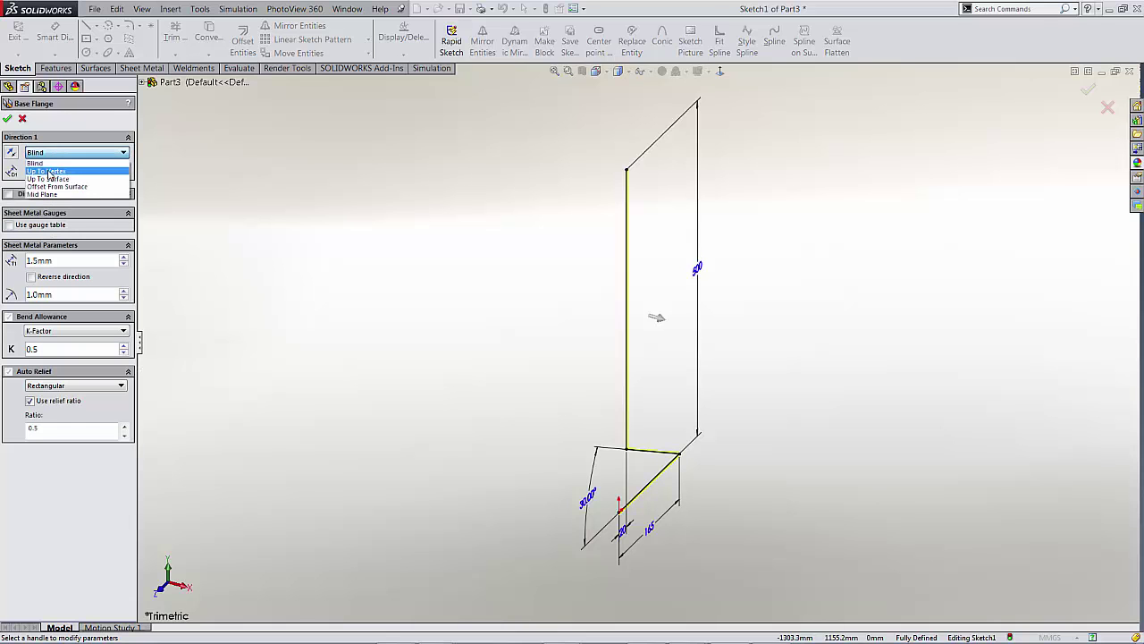
left_click(51, 194)
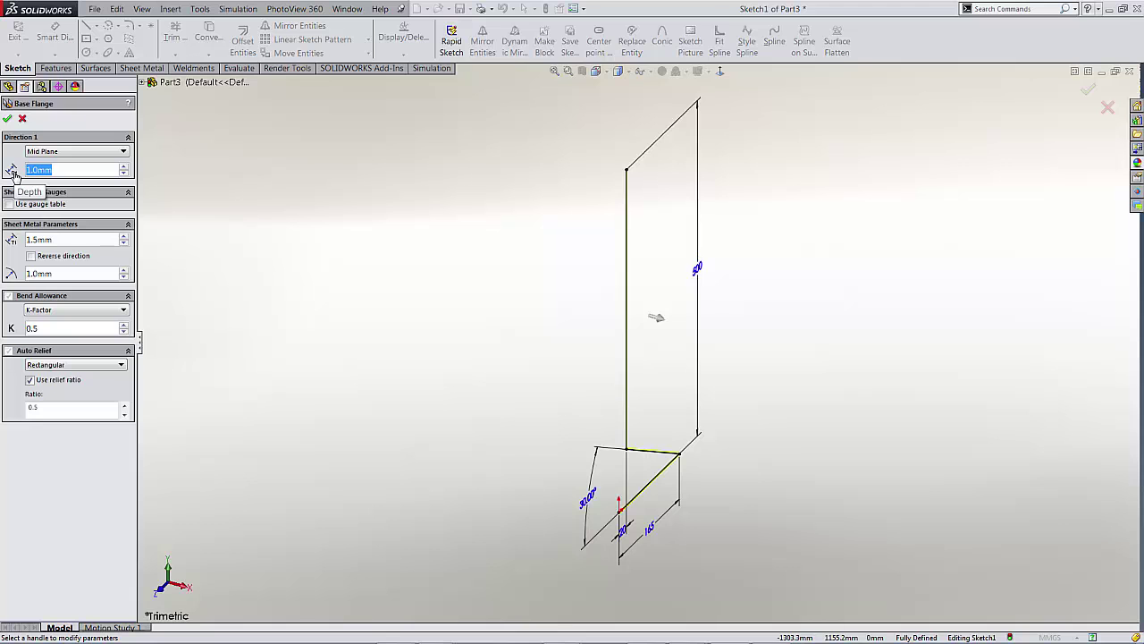
key("BackSpace")
type("255")
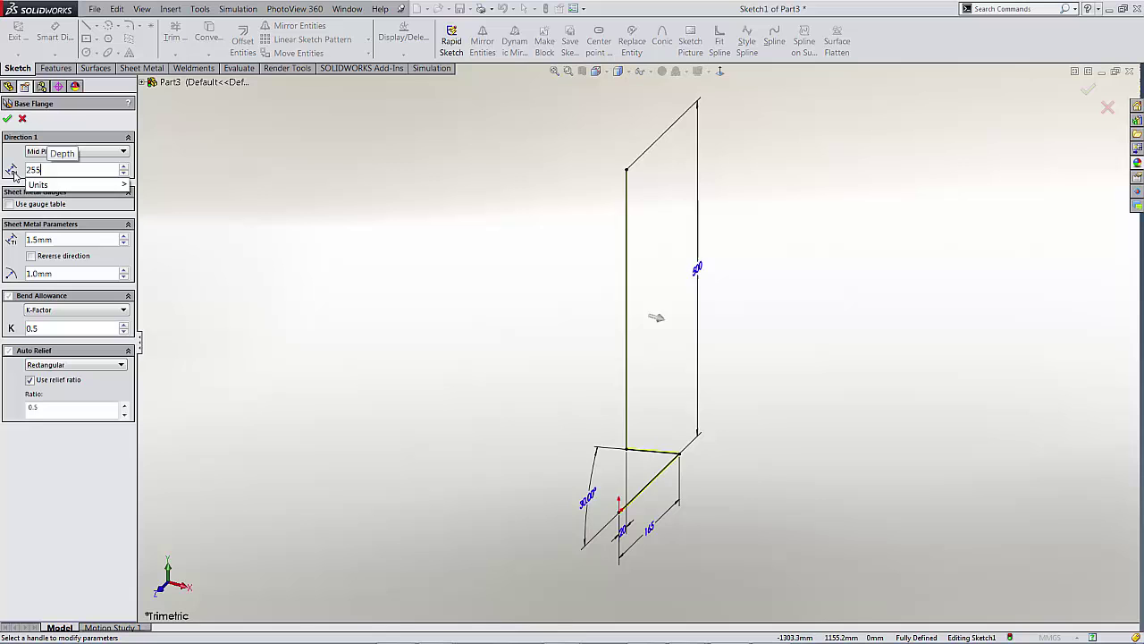
key("Return")
scroll(547, 277, "down", 10)
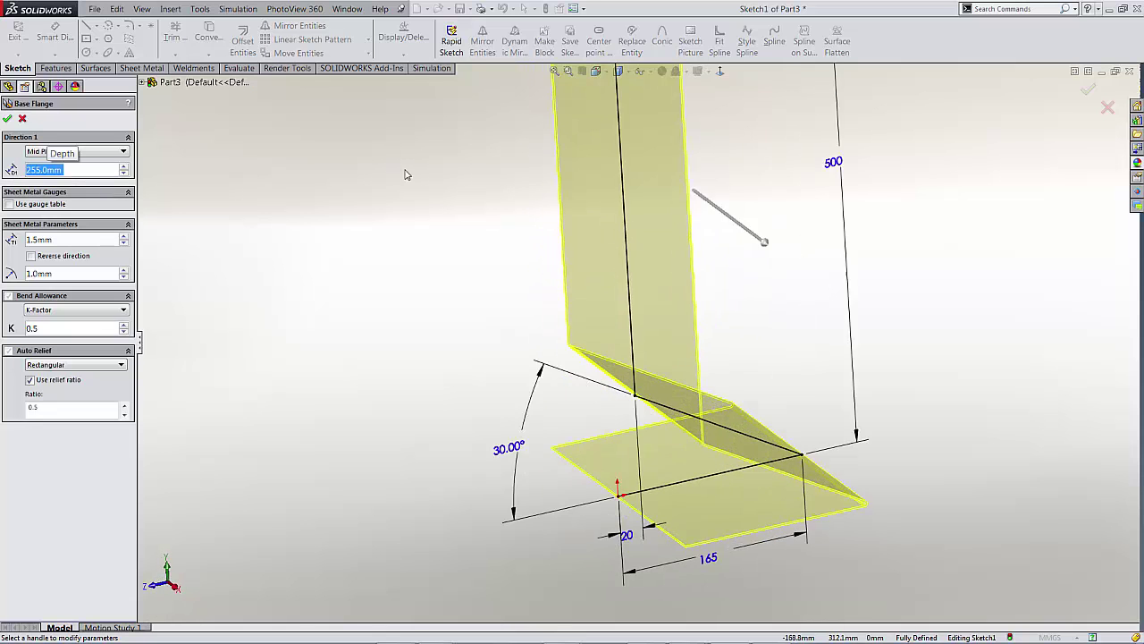
Reverse the thickness direction so the material lies above the base line, and accept the Base Flange
middle_click_drag(547, 277, 545, 277)
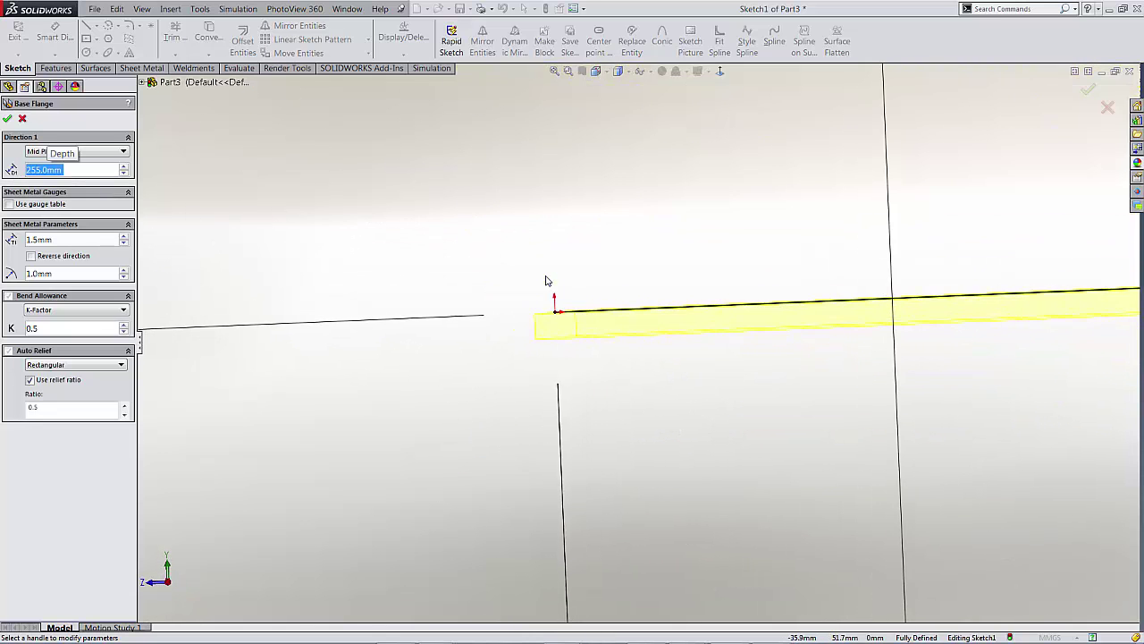
left_click(58, 257)
left_click(31, 256)
left_click(58, 258)
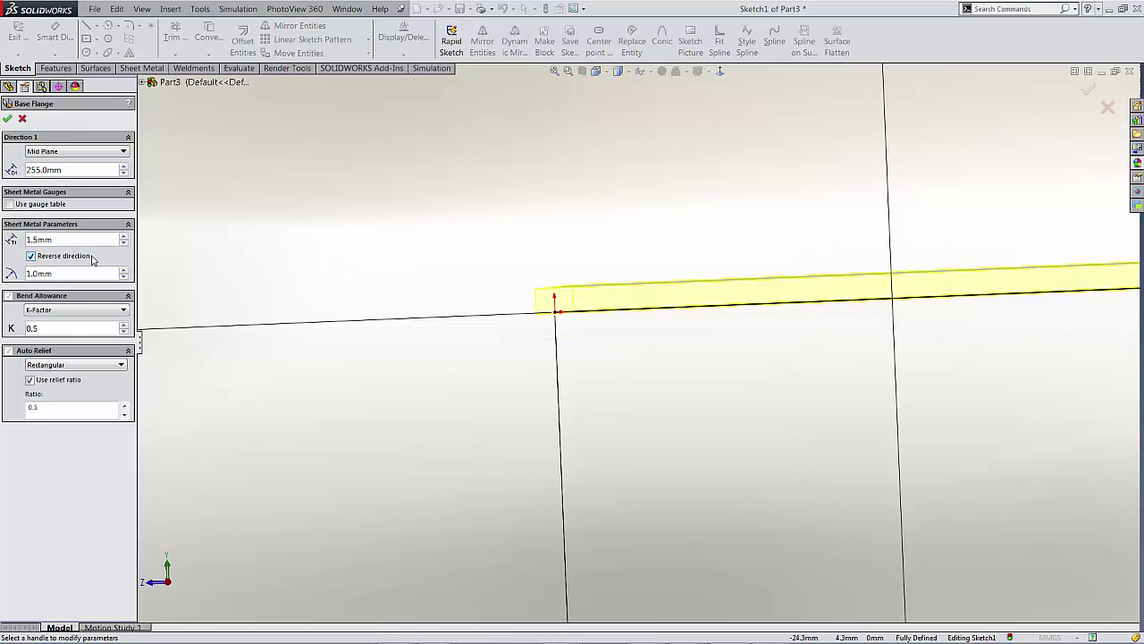
left_click(7, 118)
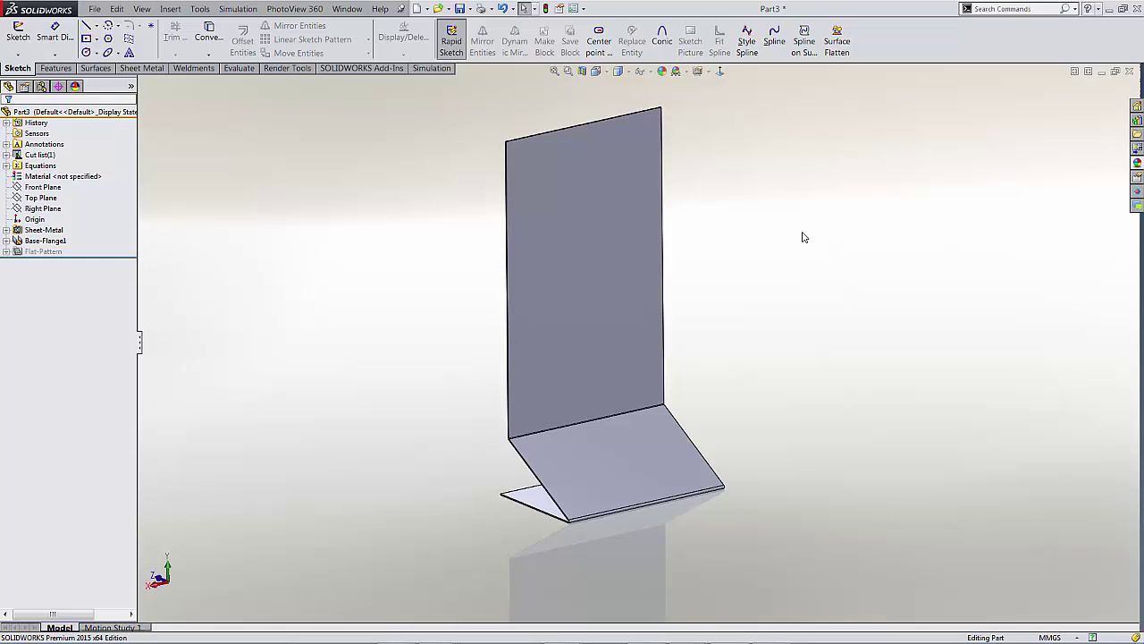
Open a new sketch on the face of the tall vertical panel
left_click(573, 380)
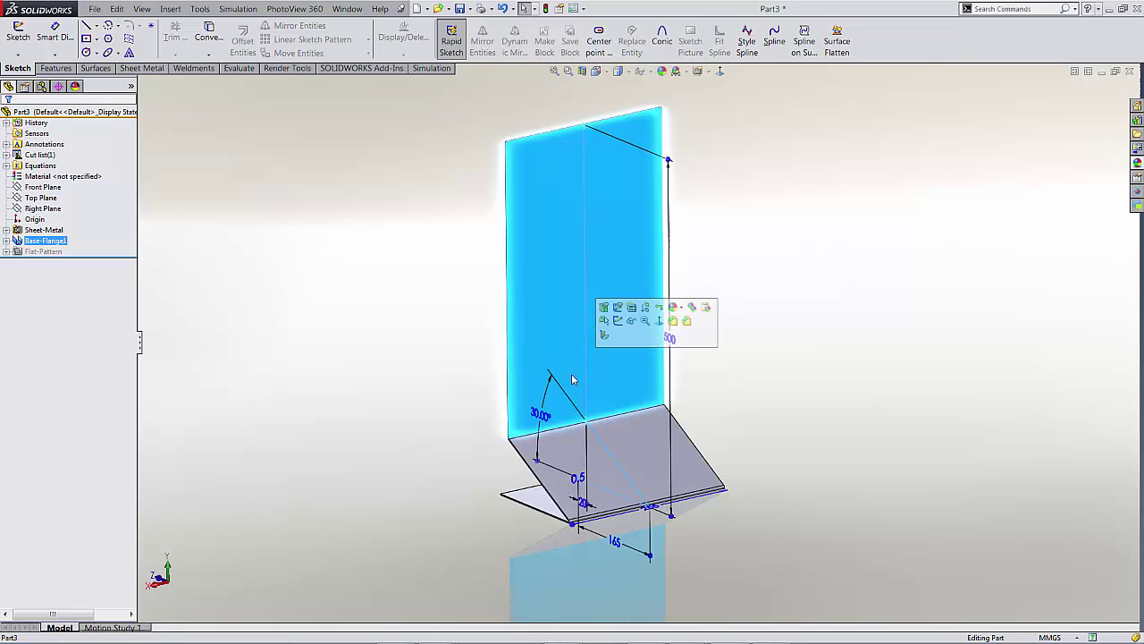
left_click(617, 320)
left_click(454, 365)
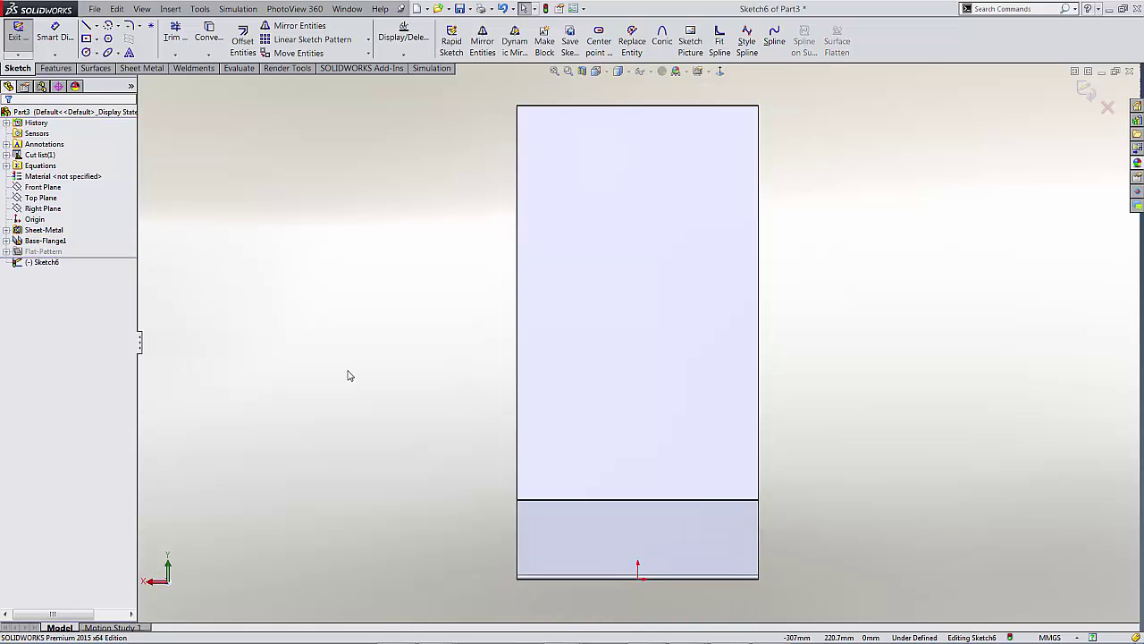
Draw a short vertical centerline upward from the midpoint of the vertical panel's lower edge
key("s")
left_click(474, 380)
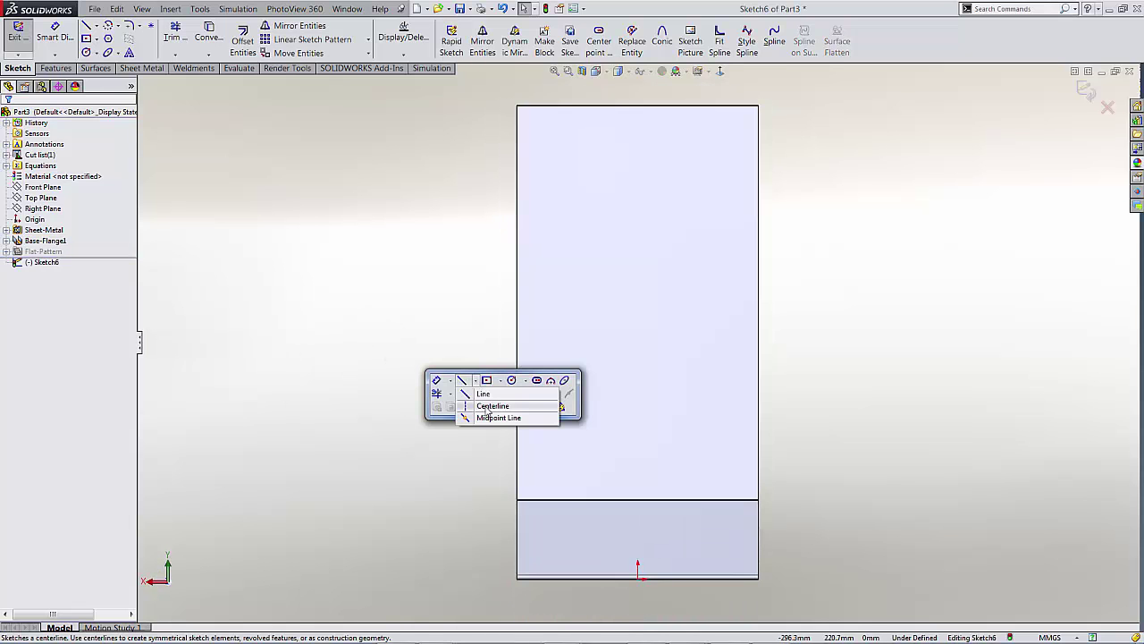
left_click(483, 405)
scroll(655, 496, "down", 5)
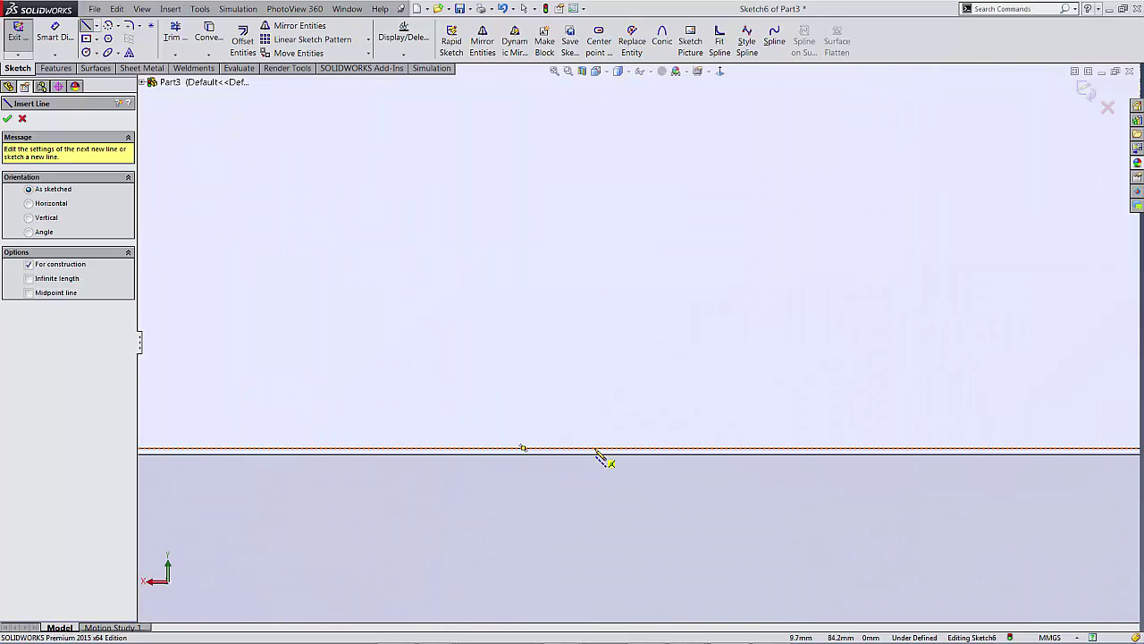
mouse_move(524, 449)
left_mouse_down()
mouse_move(545, 377)
mouse_move(527, 319)
left_mouse_up()
Draw a center rectangle about 233 mm wide and 35 mm high, centred on the upper end of the centerline
key("s")
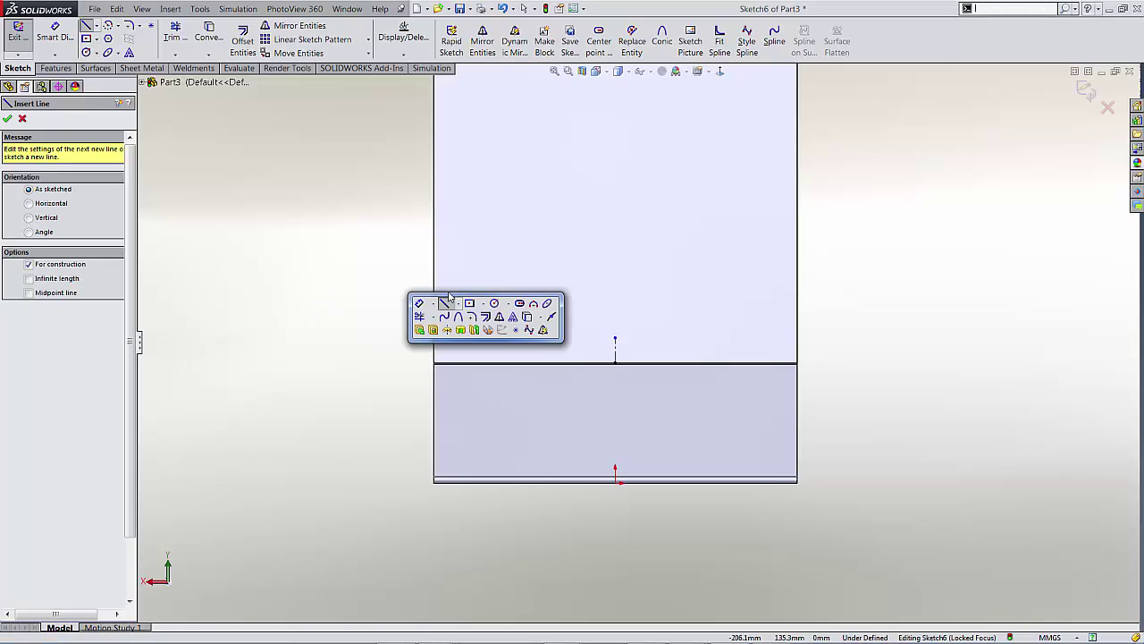
left_click(468, 305)
left_click(615, 338)
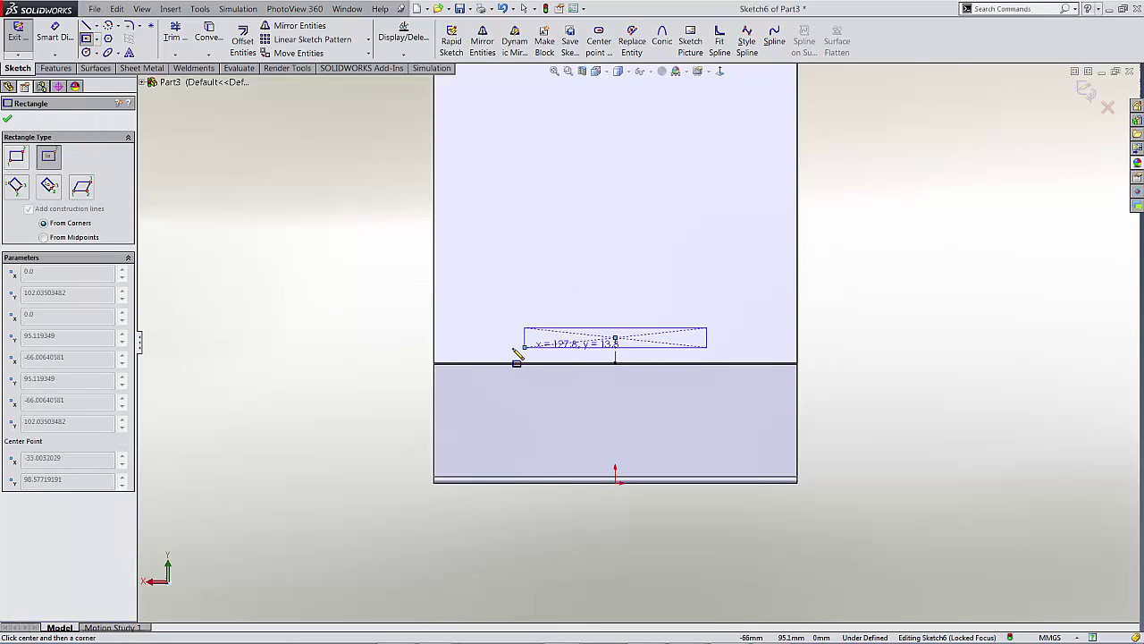
left_click(457, 355)
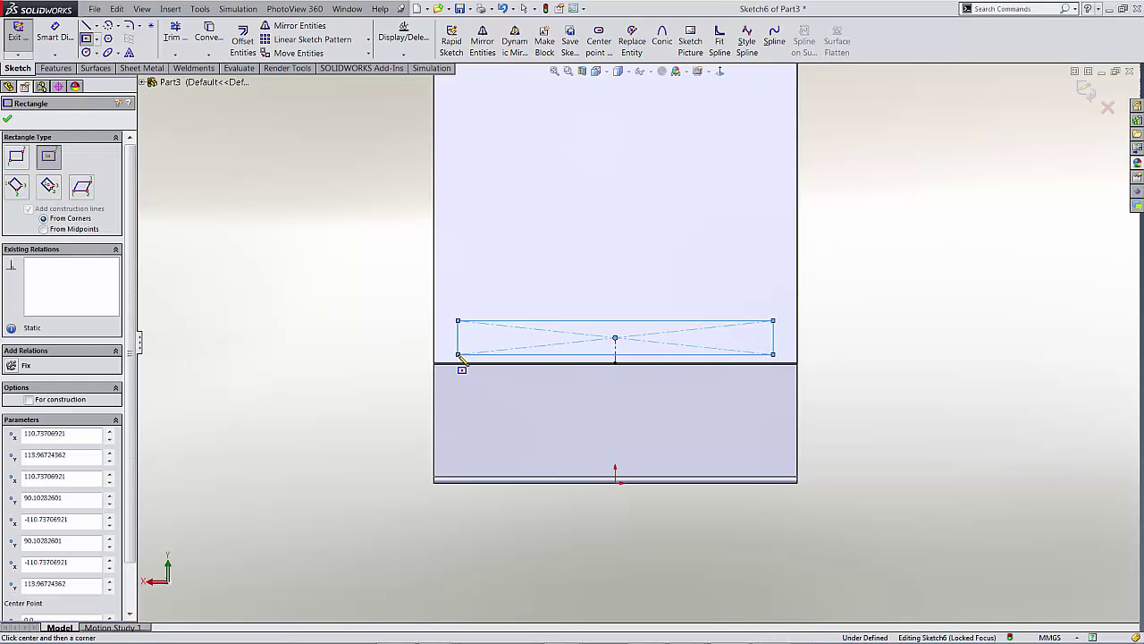
key("Escape")
scroll(618, 357, "down", 2)
mouse_move(389, 305)
left_mouse_down()
mouse_move(480, 285)
mouse_move(413, 255)
mouse_move(493, 233)
mouse_move(435, 284)
mouse_move(376, 284)
left_mouse_up()
left_click(288, 291)
scroll(271, 301, "down", 1)
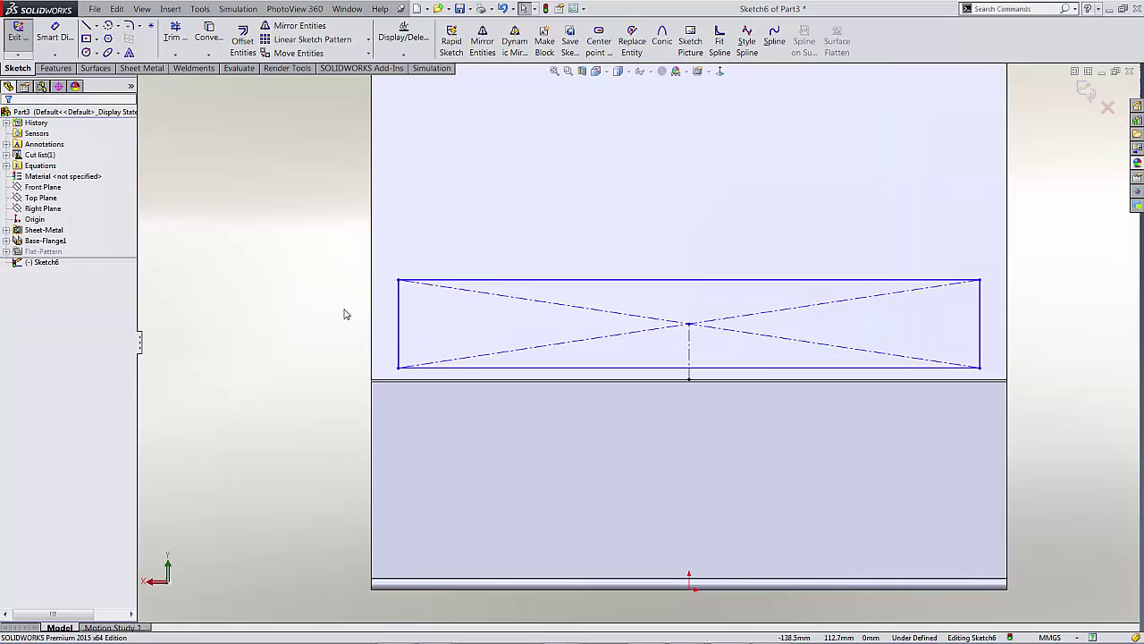
Dimension the rectangle's height to 20 mm
key("s")
left_click(355, 301)
left_click(398, 314)
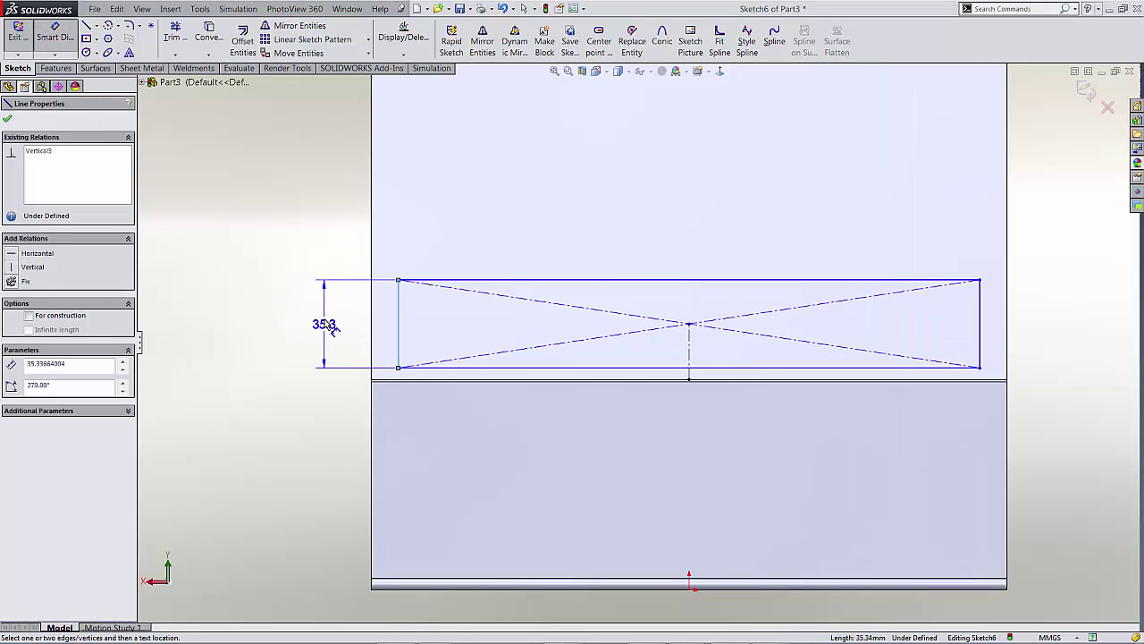
left_click(323, 323)
type("20")
key("Return")
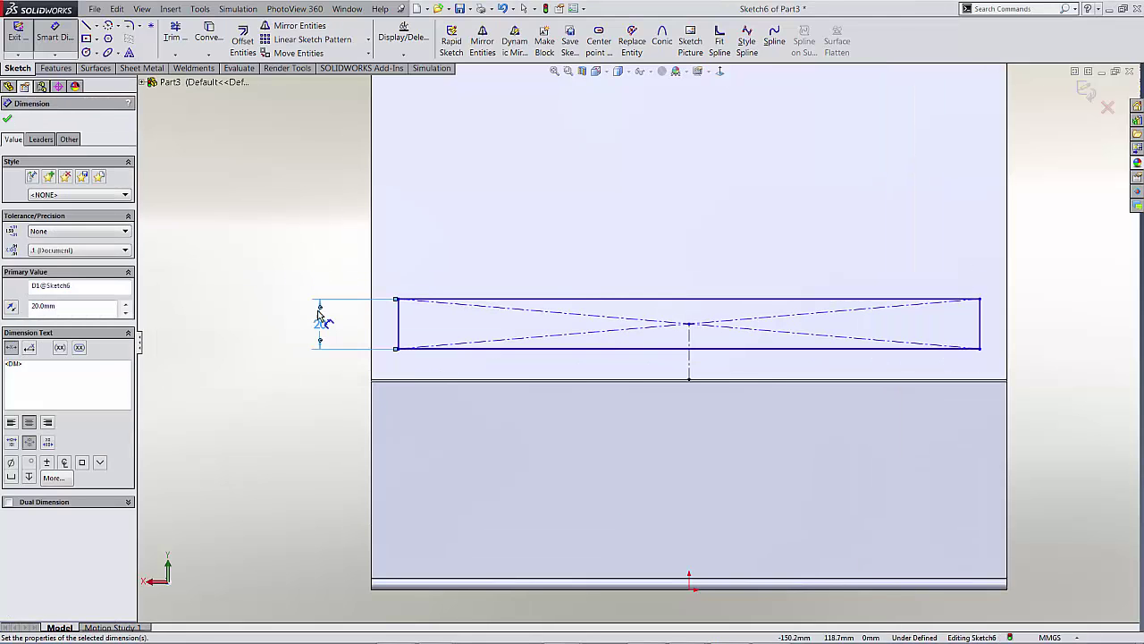
Dimension the gap between the rectangle's lower line and the vertical panel's lower edge to 10 mm
left_click(659, 377)
scroll(648, 375, "down", 3)
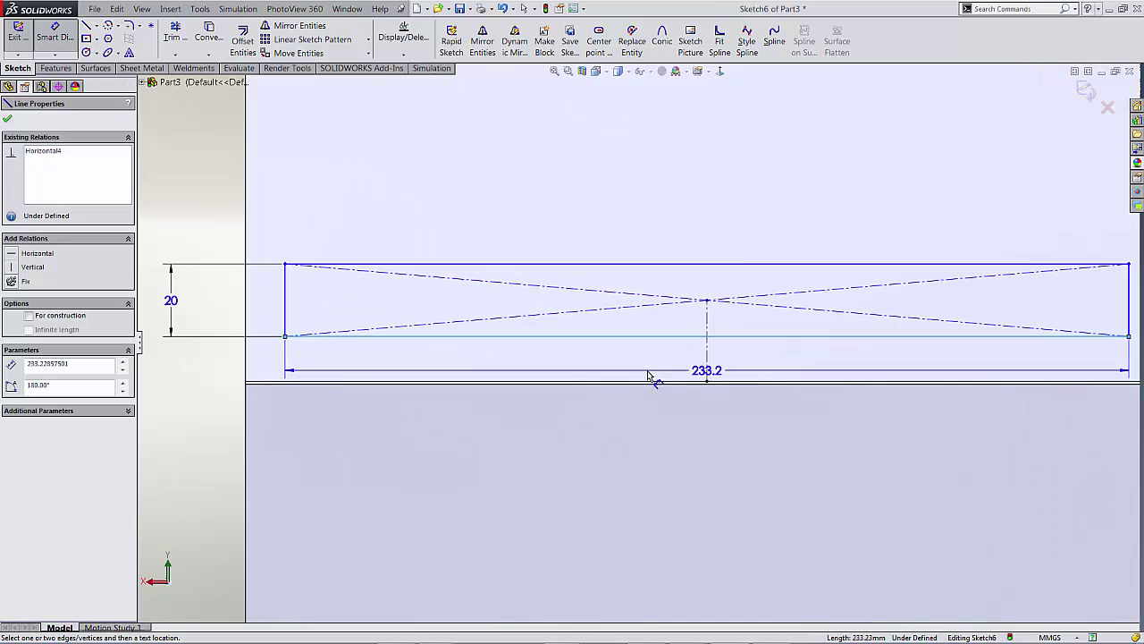
left_click(608, 337)
left_click(585, 367)
type("10")
key("Return")
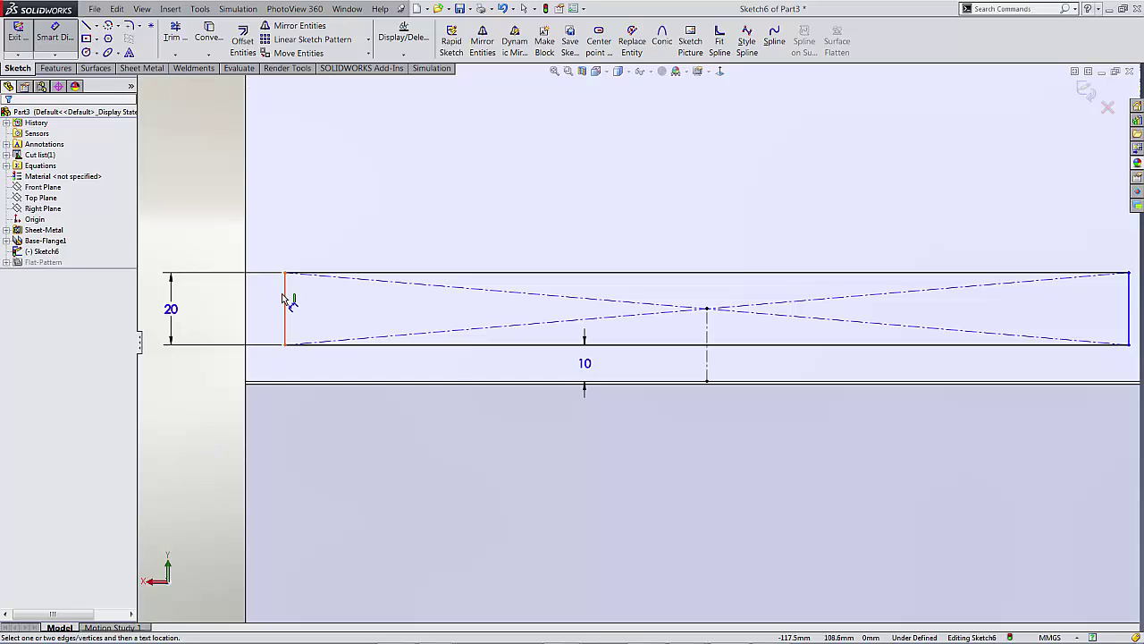
Dimension the gap between the rectangle's short side and the adjacent vertical edge of the panel to 10 mm
left_click(285, 297)
left_click(245, 291)
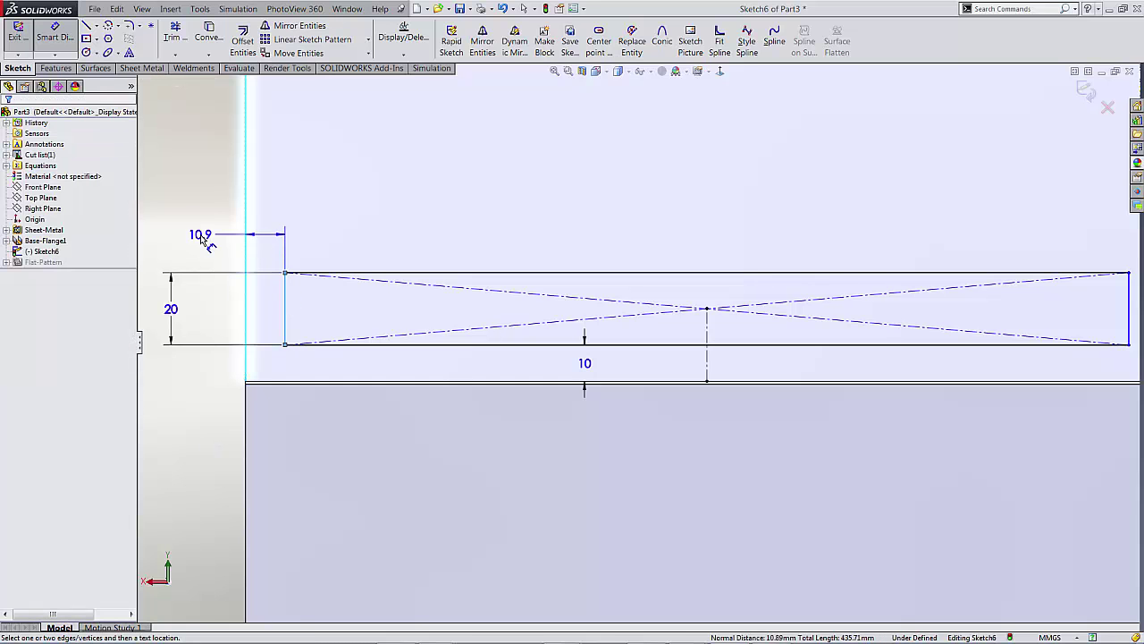
left_click(200, 238)
type("10")
key("Return")
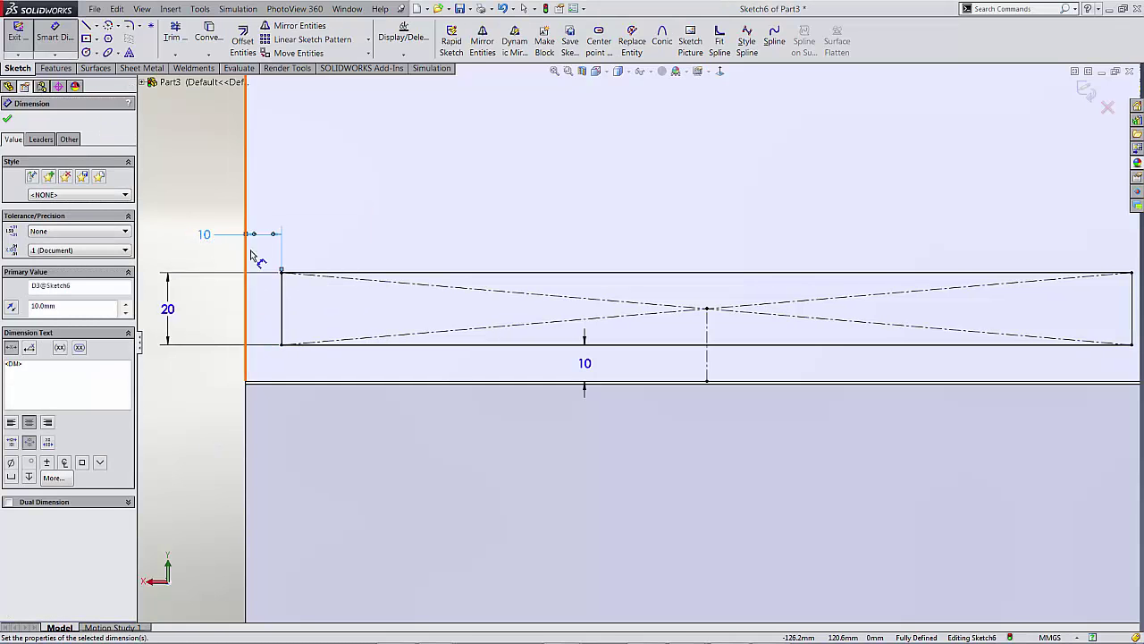
Convert the rectangle's upper line to construction geometry, leaving an open U-shaped profile
left_click(446, 275)
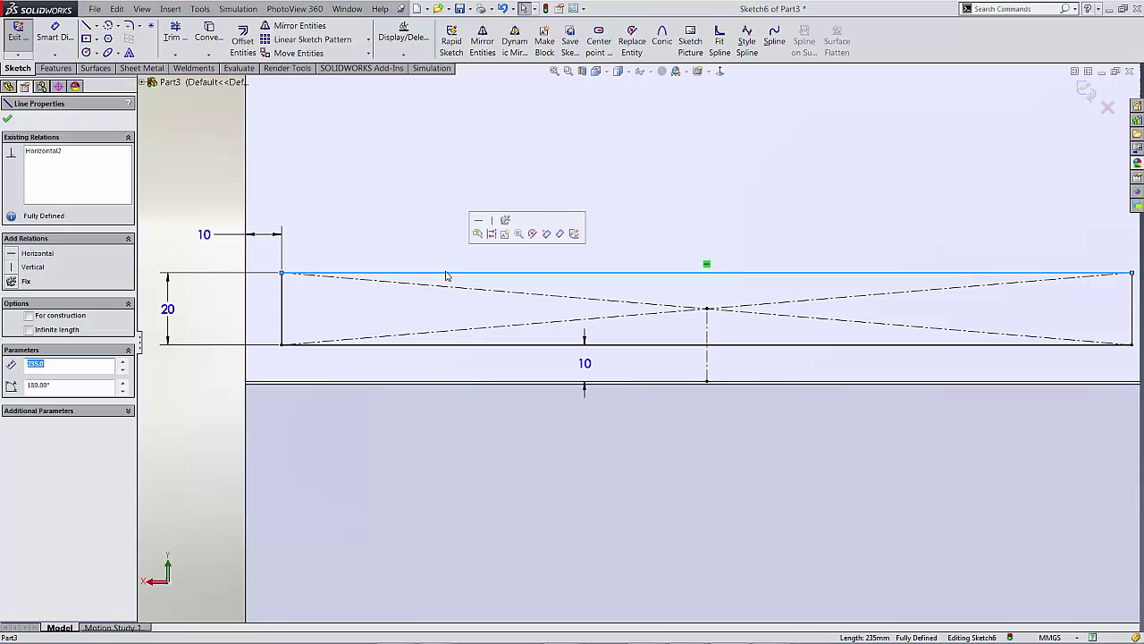
left_click(492, 234)
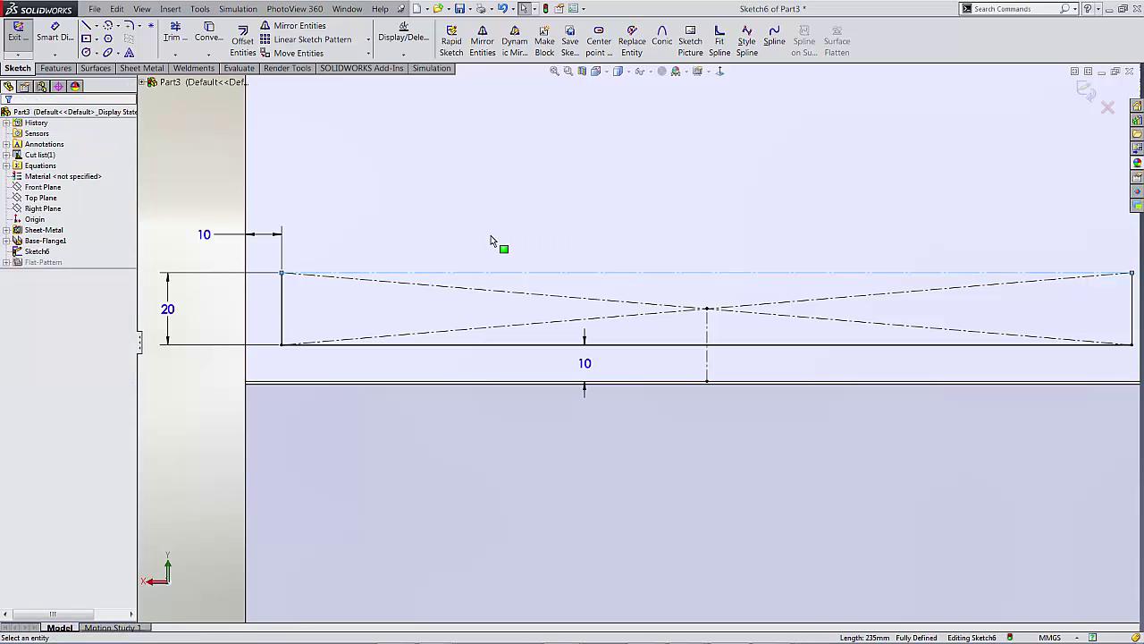
key("f")
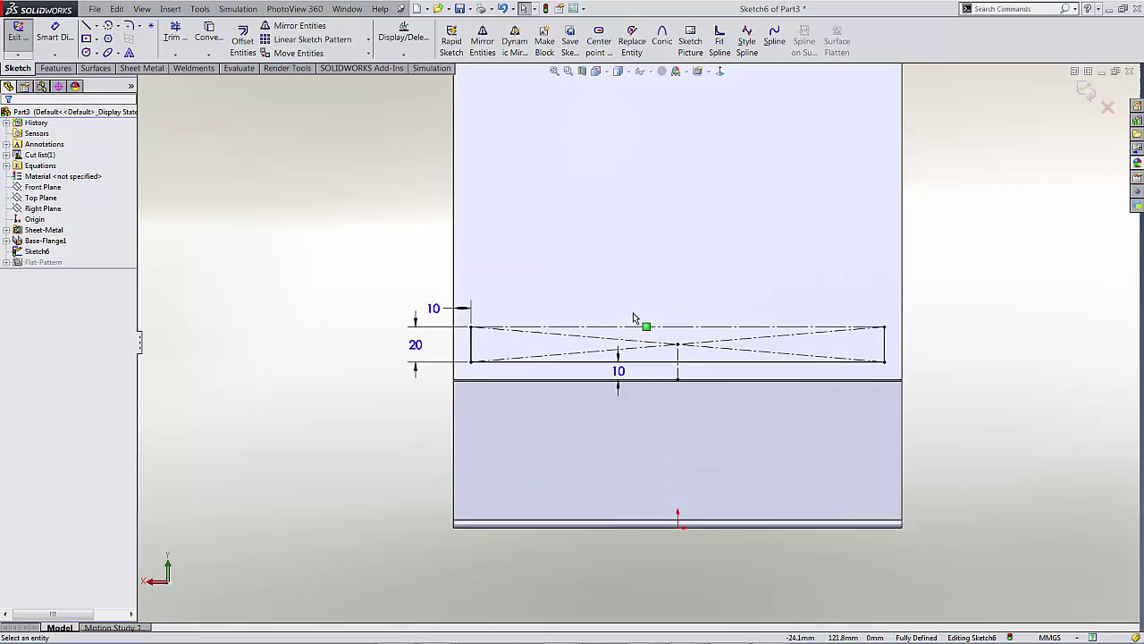
Start a Base Flange from the open U-shaped profile with a Blind depth of 140 mm
scroll(733, 375, "down", 1)
scroll(755, 389, "down", 1)
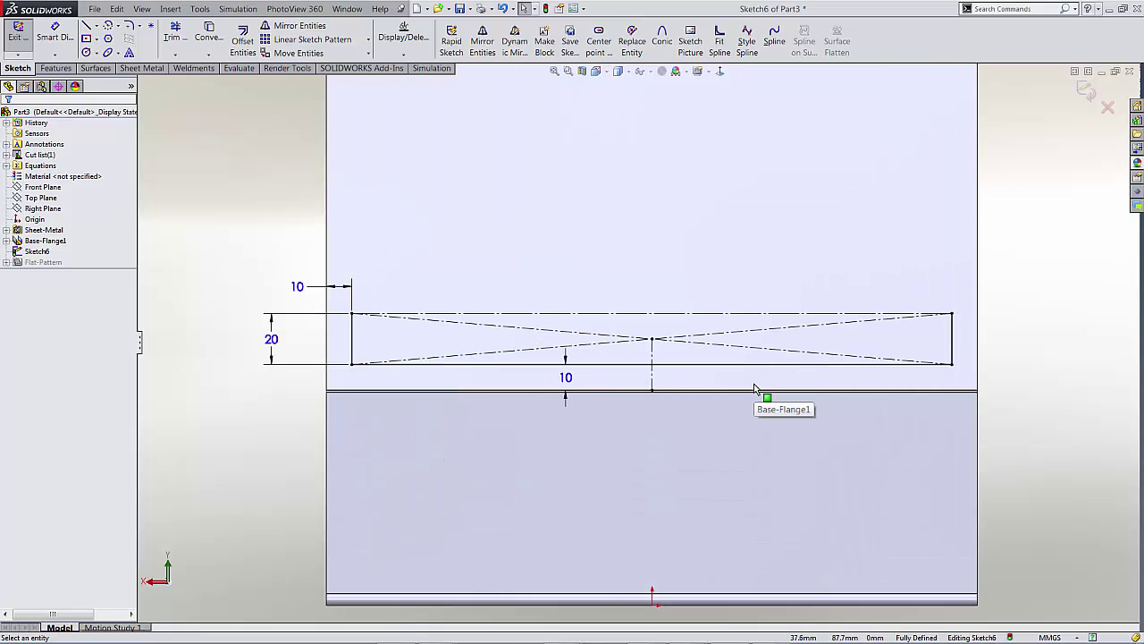
scroll(756, 389, "down", 1)
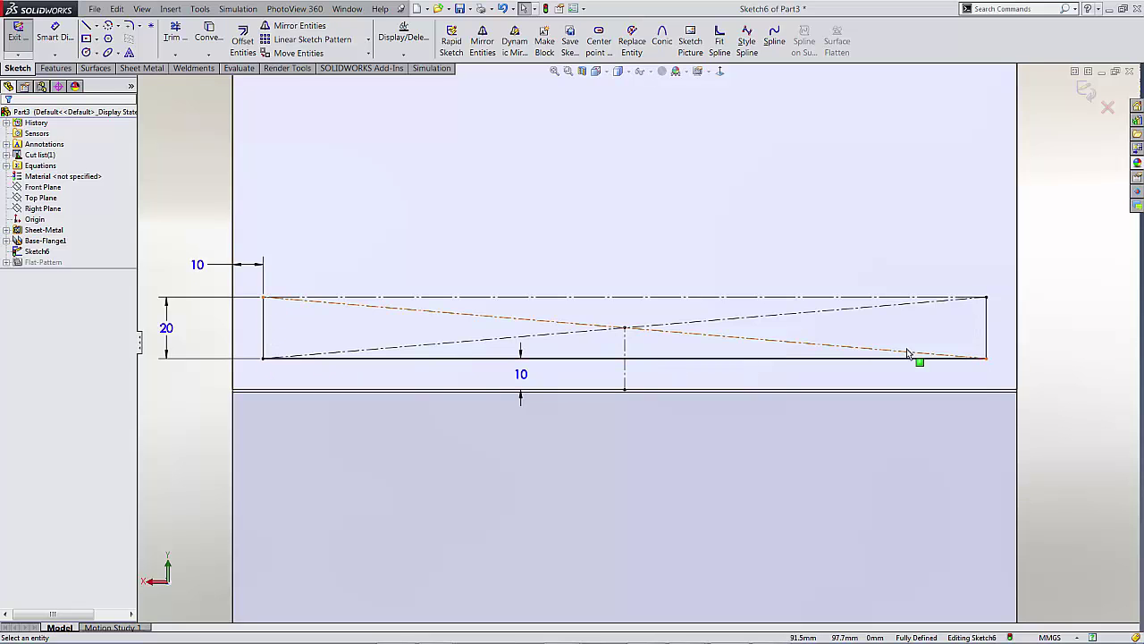
key("z")
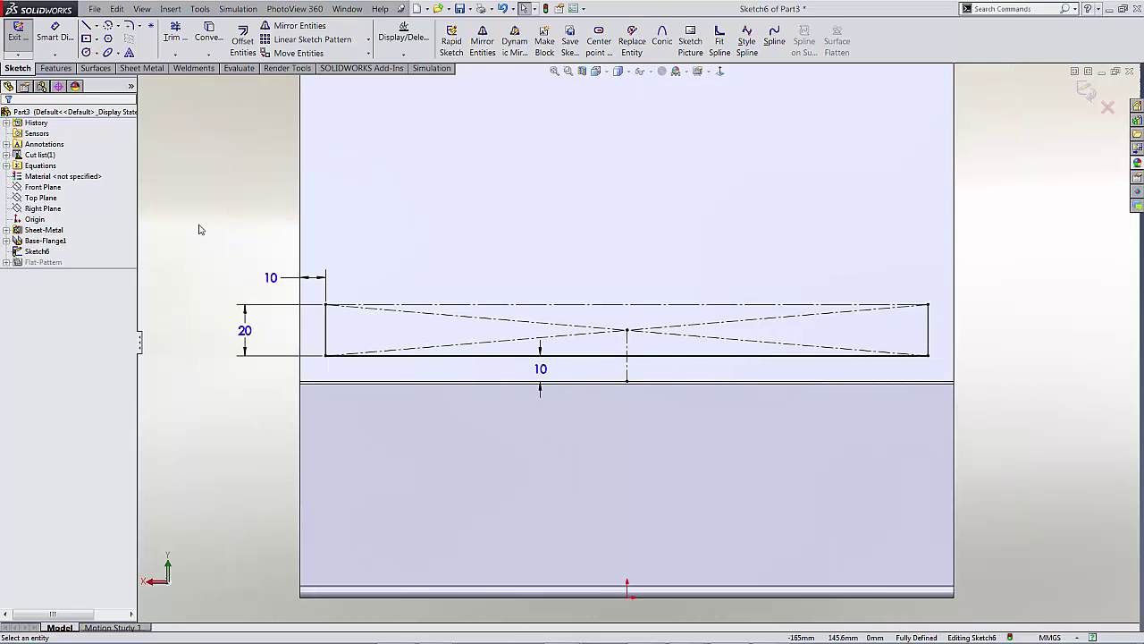
key("s")
left_click(344, 260)
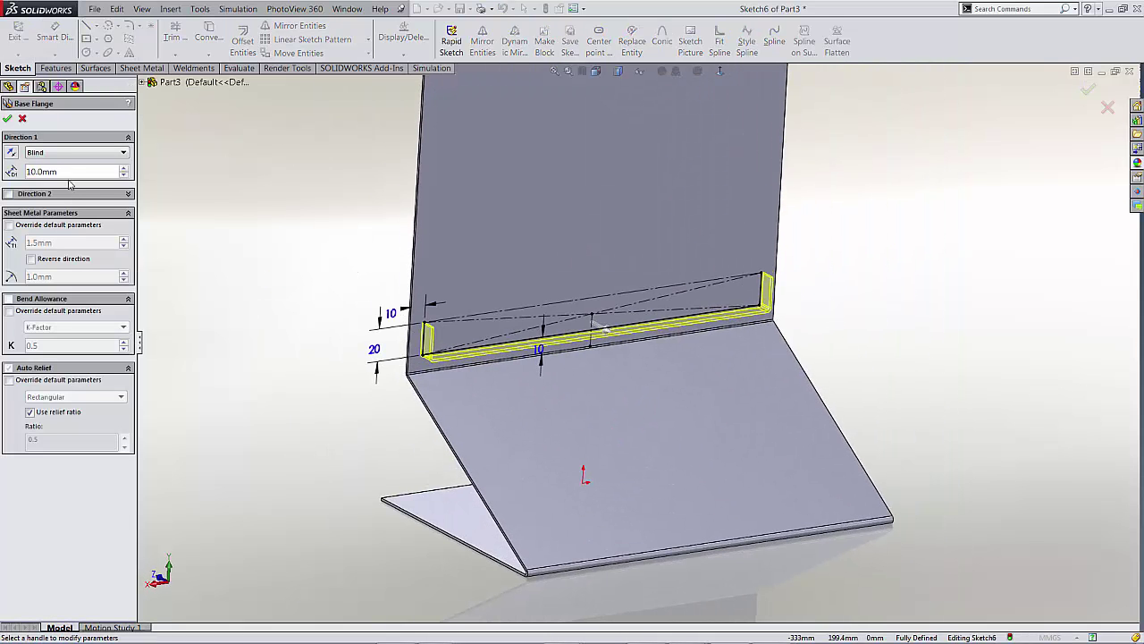
type("140")
key("Return")
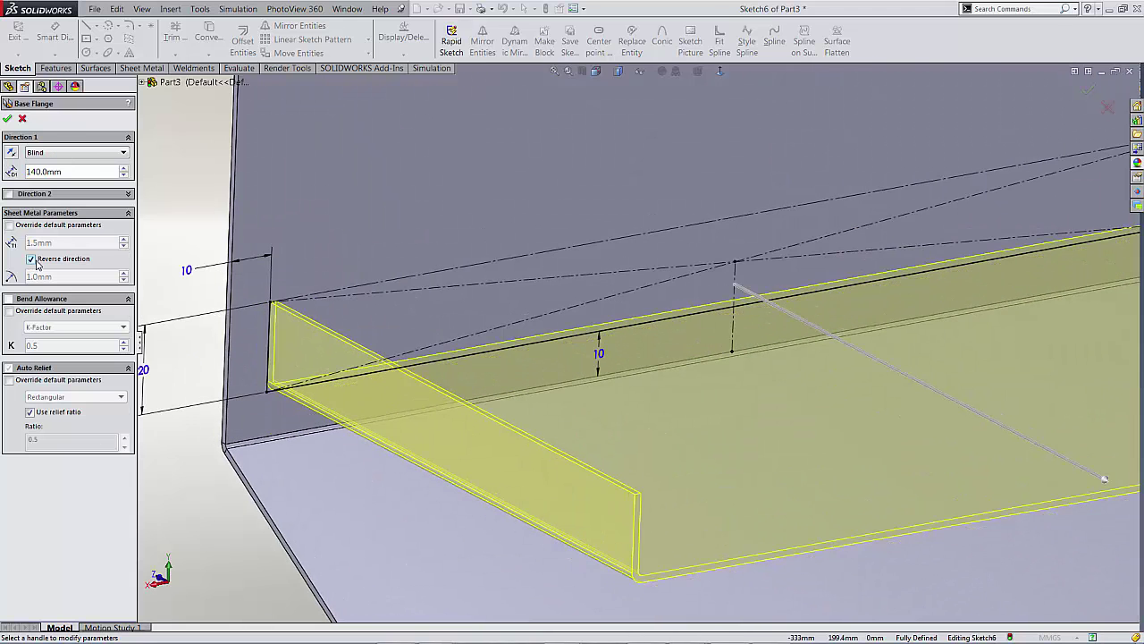
Set the shelf flange's thickness to the reversed direction and accept the Base Flange
left_click(31, 259)
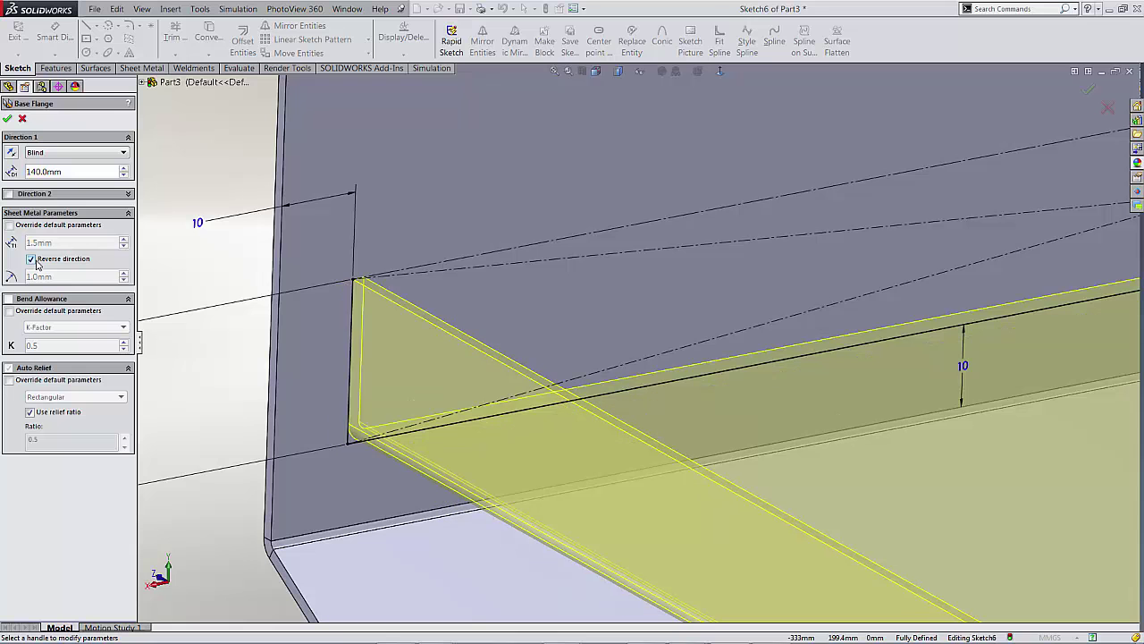
left_click(32, 259)
left_click(31, 259)
left_click(8, 118)
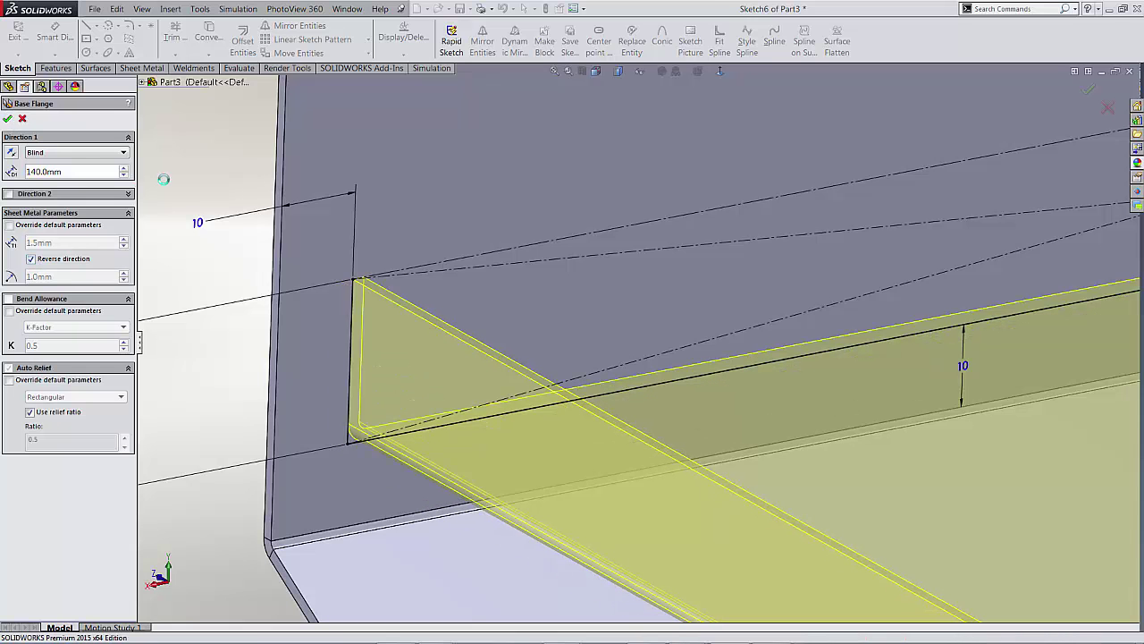
scroll(256, 219, "up", 5)
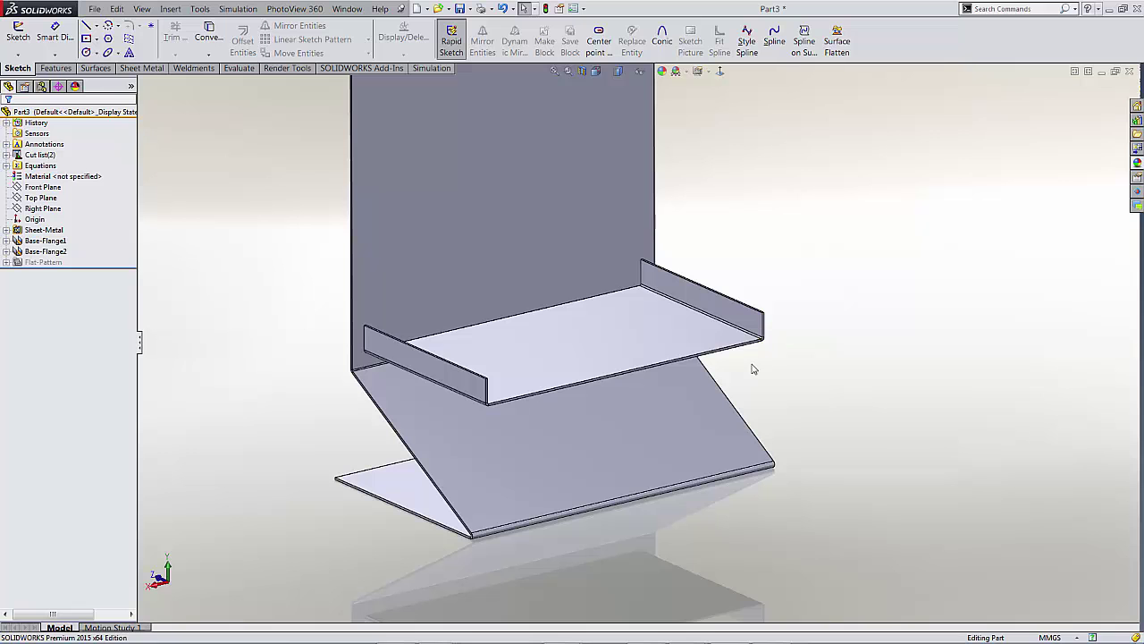
Add an Edge Flange along the shelf's open front edge, with its length set Up To Vertex at the side wall's top corner
right_click(885, 375)
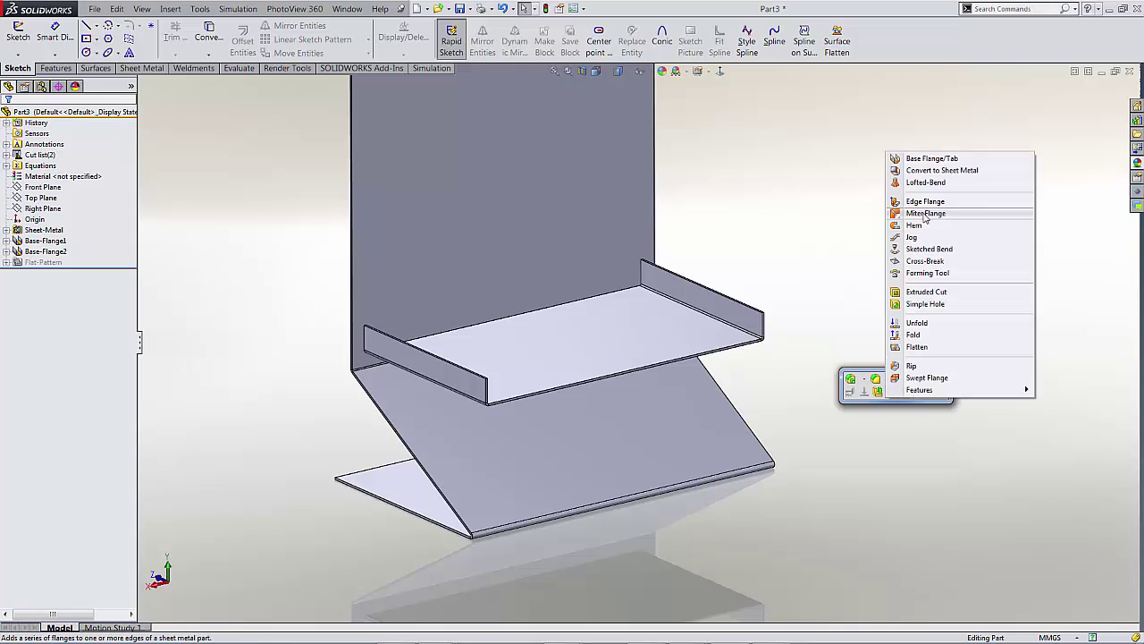
left_click(925, 201)
left_click(753, 338)
scroll(753, 277, "down", 3)
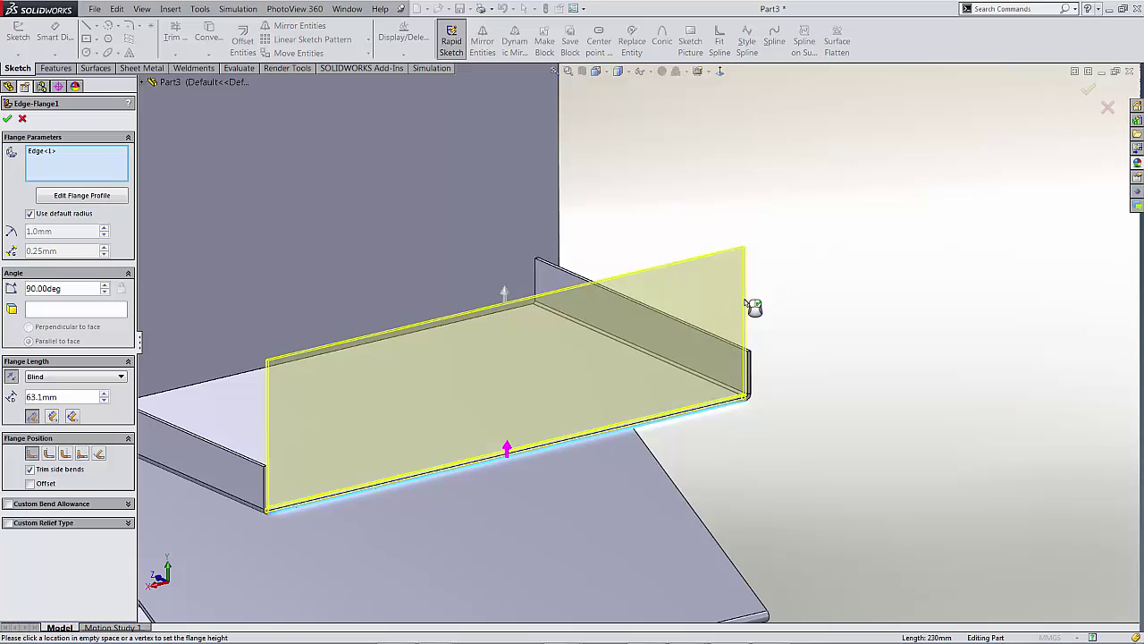
left_click(52, 380)
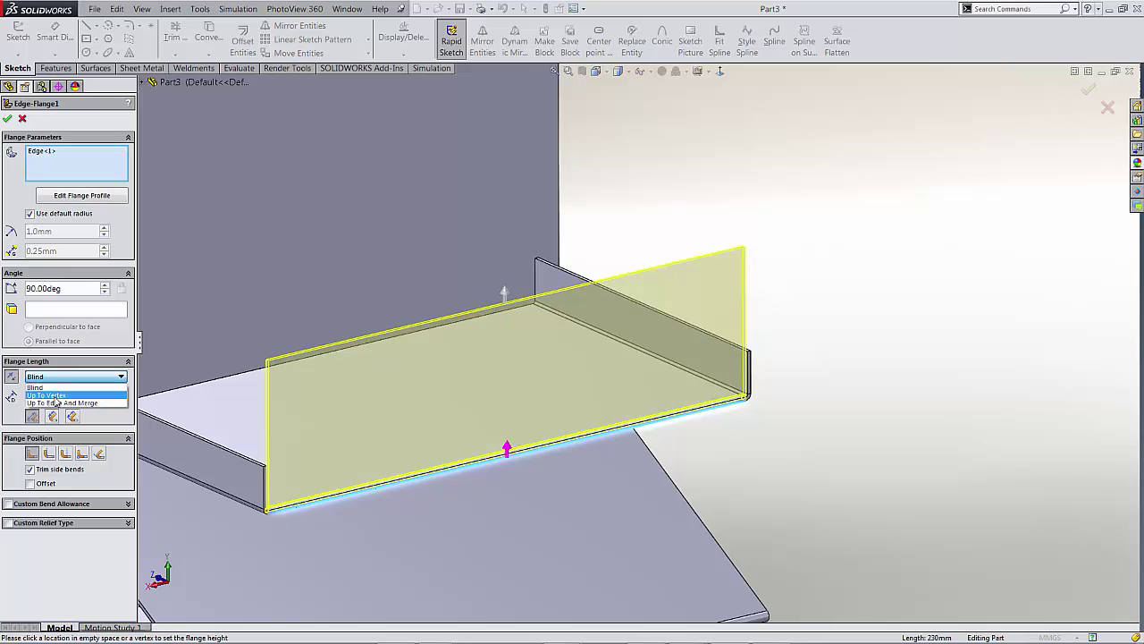
left_click(53, 395)
scroll(666, 447, "up", 4)
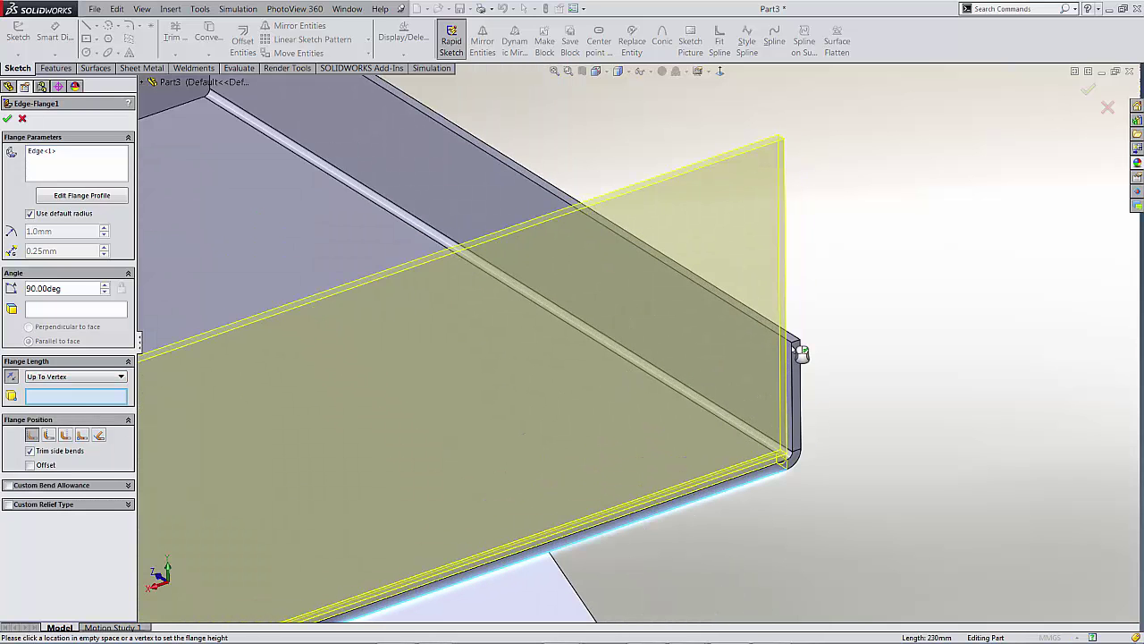
left_click(798, 349)
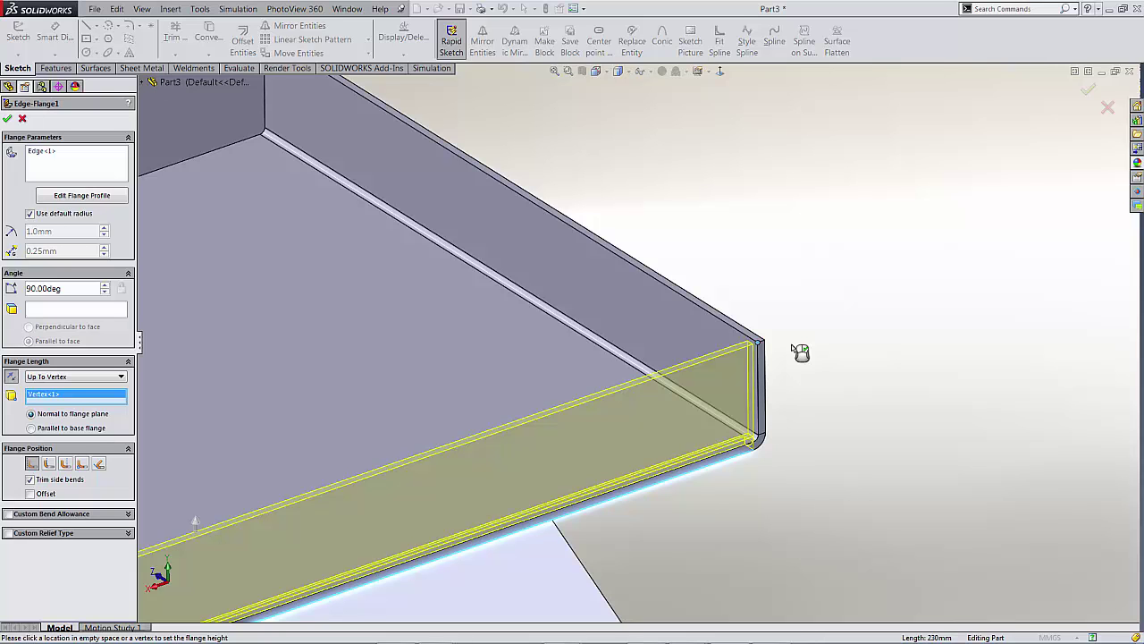
scroll(800, 352, "up", 3)
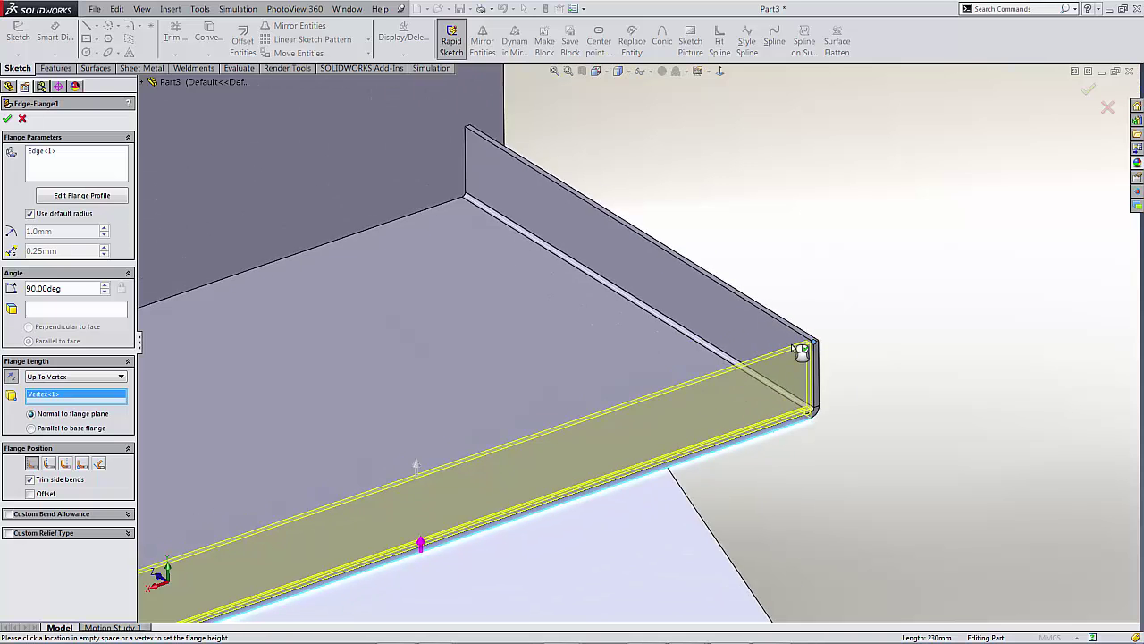
left_click(7, 119)
scroll(886, 214, "up", 2)
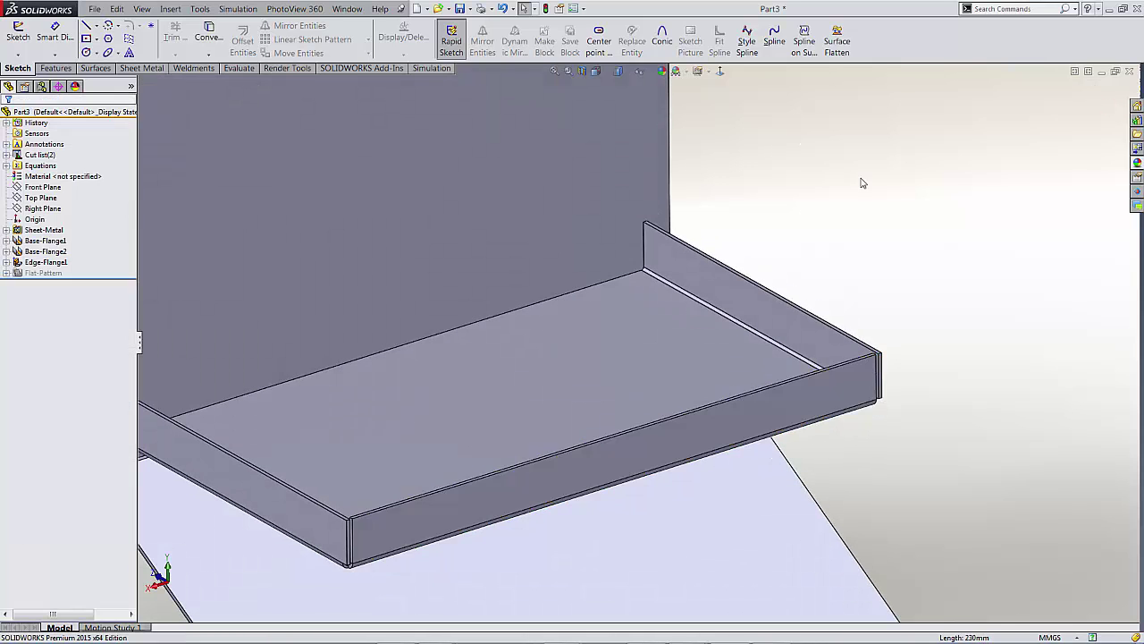
Add an upward Edge Flange along the shelf's rear edge next to the vertical panel, with a Blind length of 10 mm
right_click(363, 349)
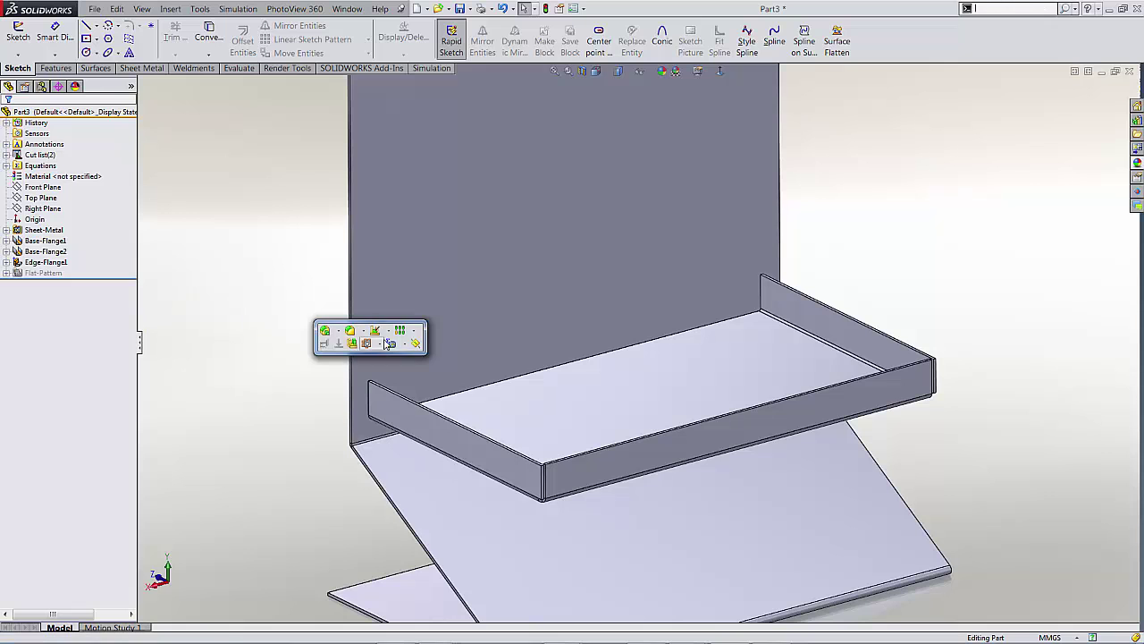
left_click(400, 400)
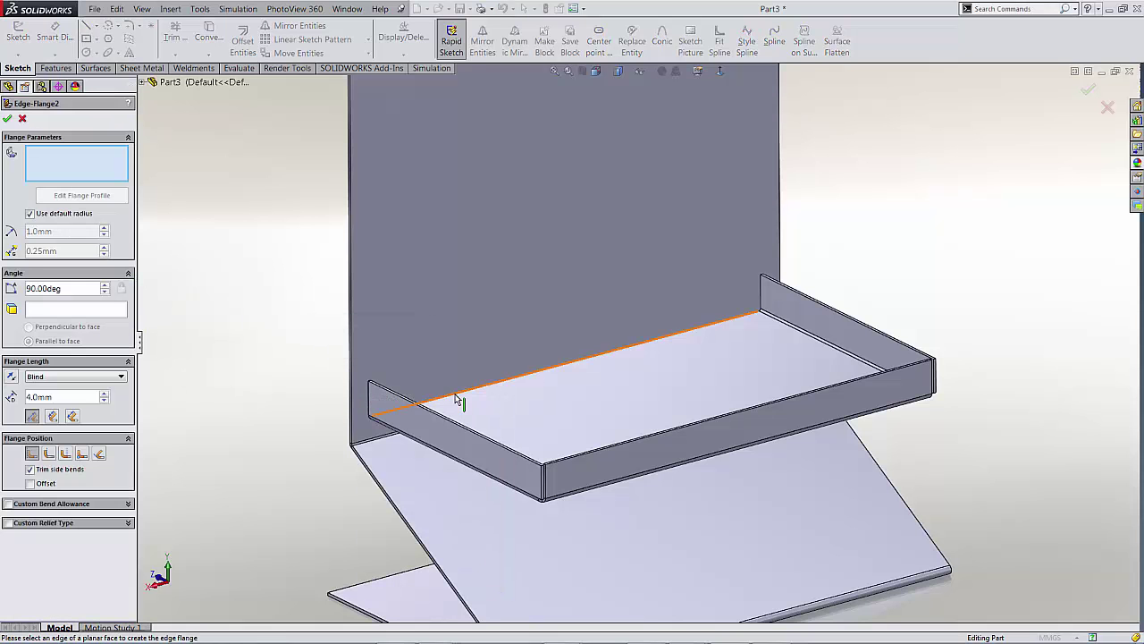
left_click(461, 400)
left_click(473, 282)
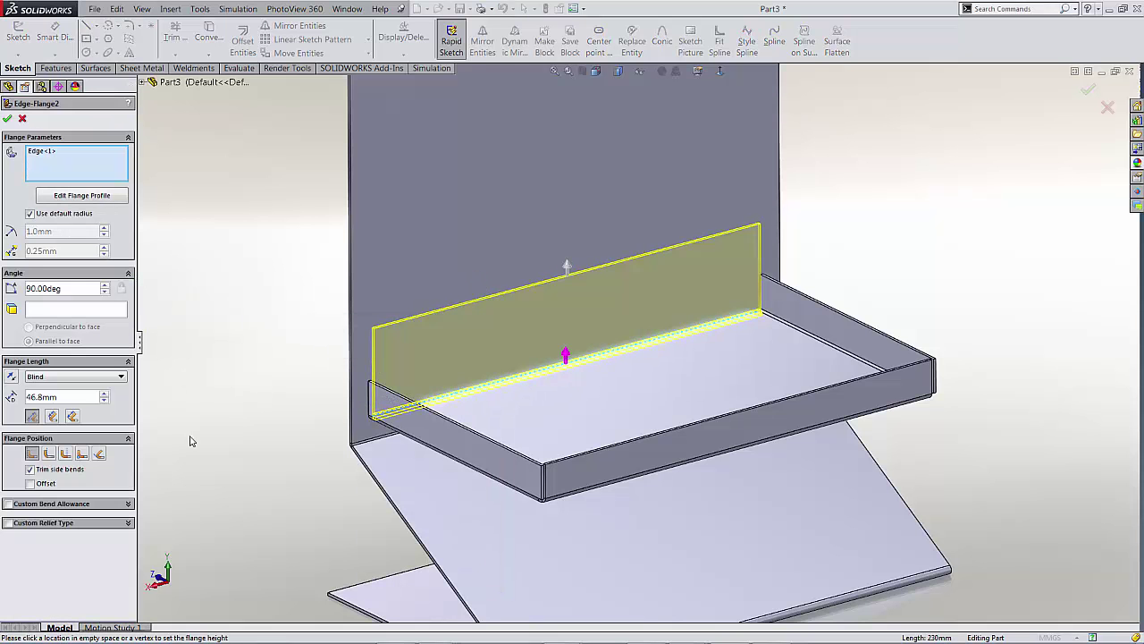
type("10")
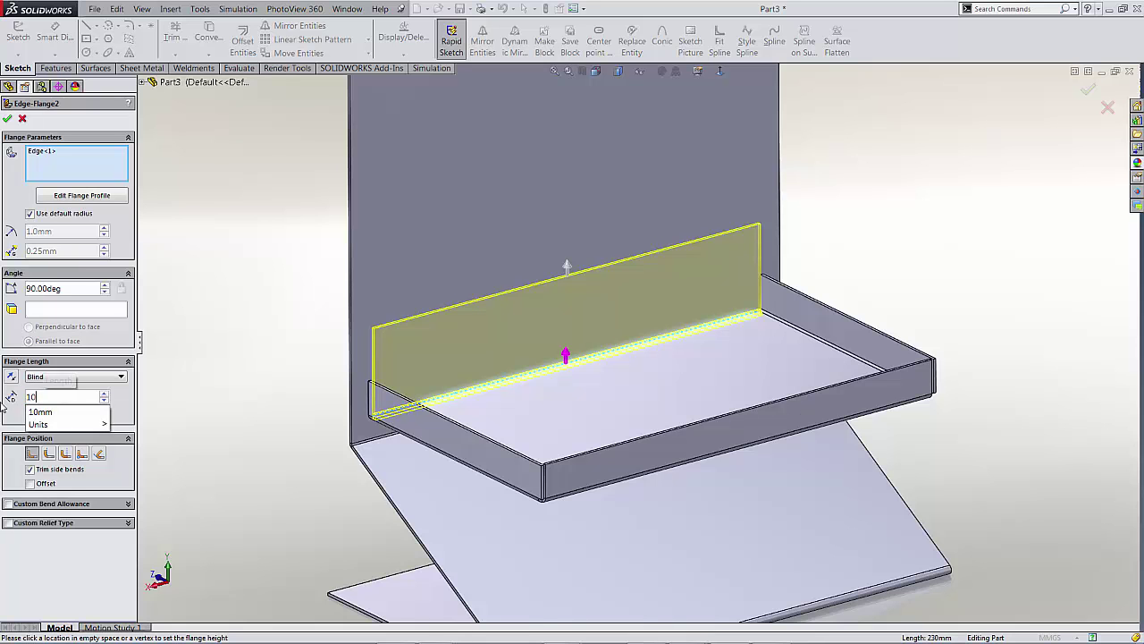
key("Return")
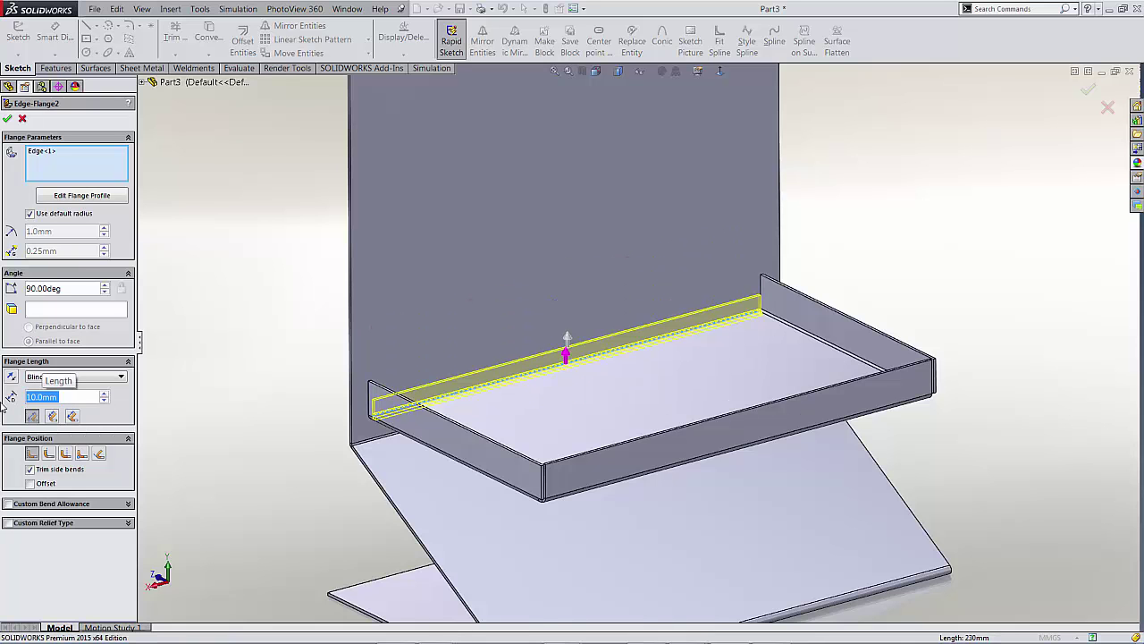
left_click(8, 120)
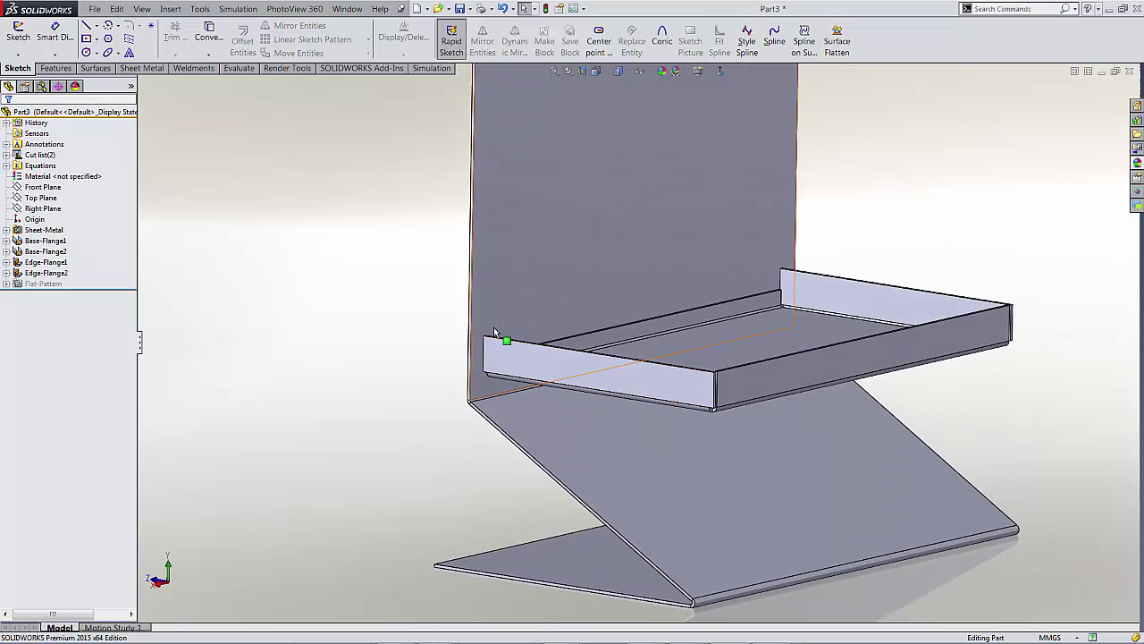
On the shelf side wall's outer face, sketch a closed hook-shaped outline extending from its upper rear corner through and behind the vertical panel
scroll(523, 353, "down", 5)
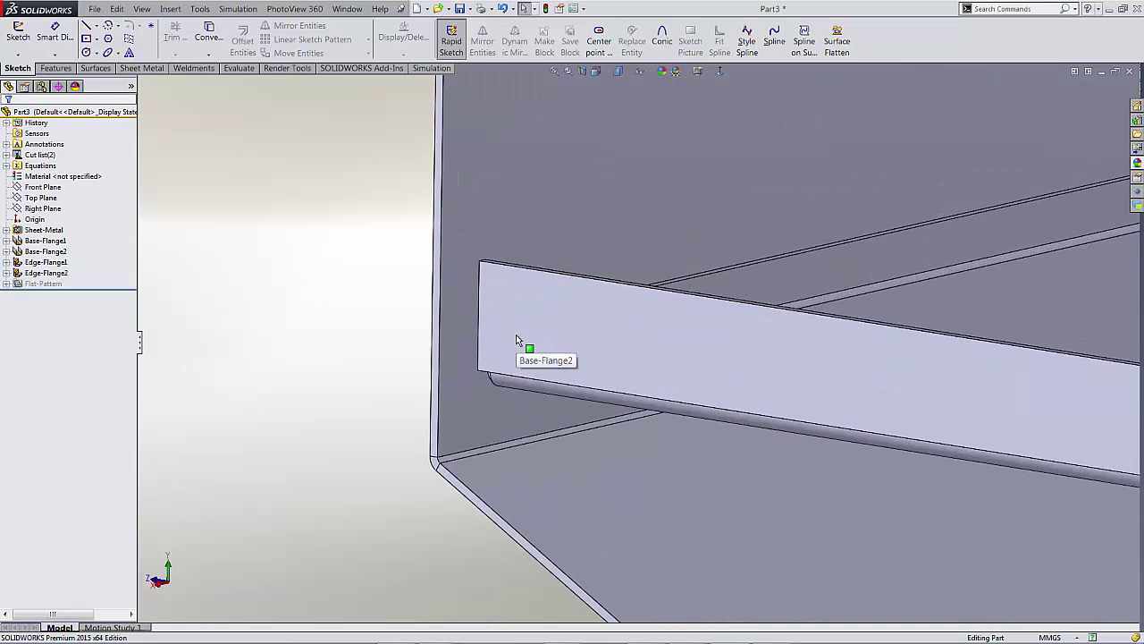
left_click(529, 333)
left_click(563, 282)
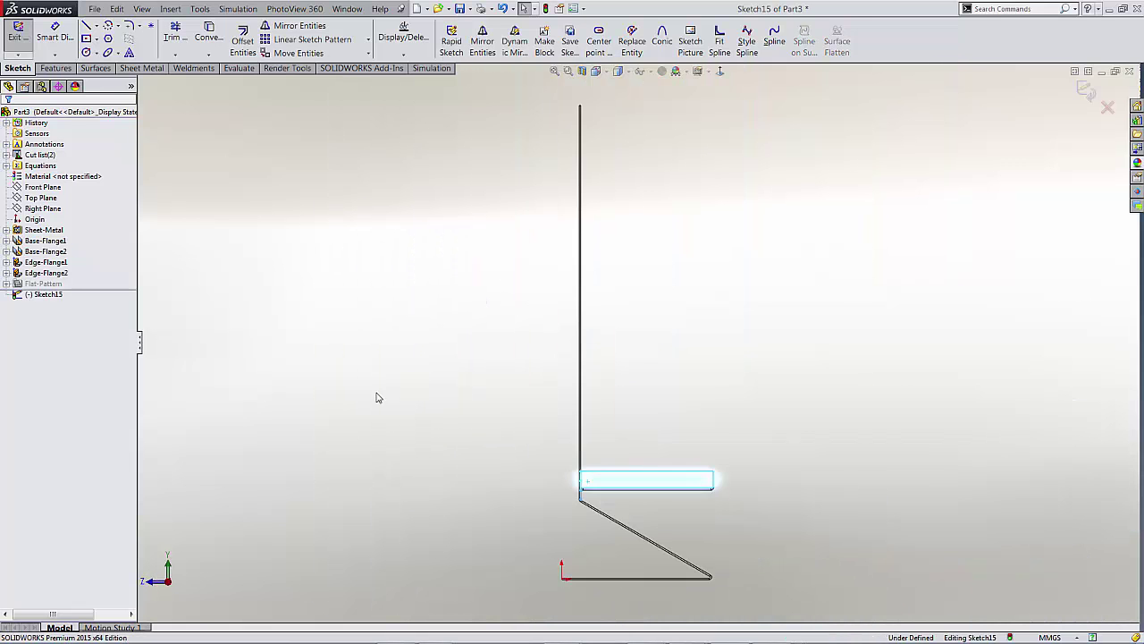
key("s")
left_click(489, 298)
left_click(500, 310)
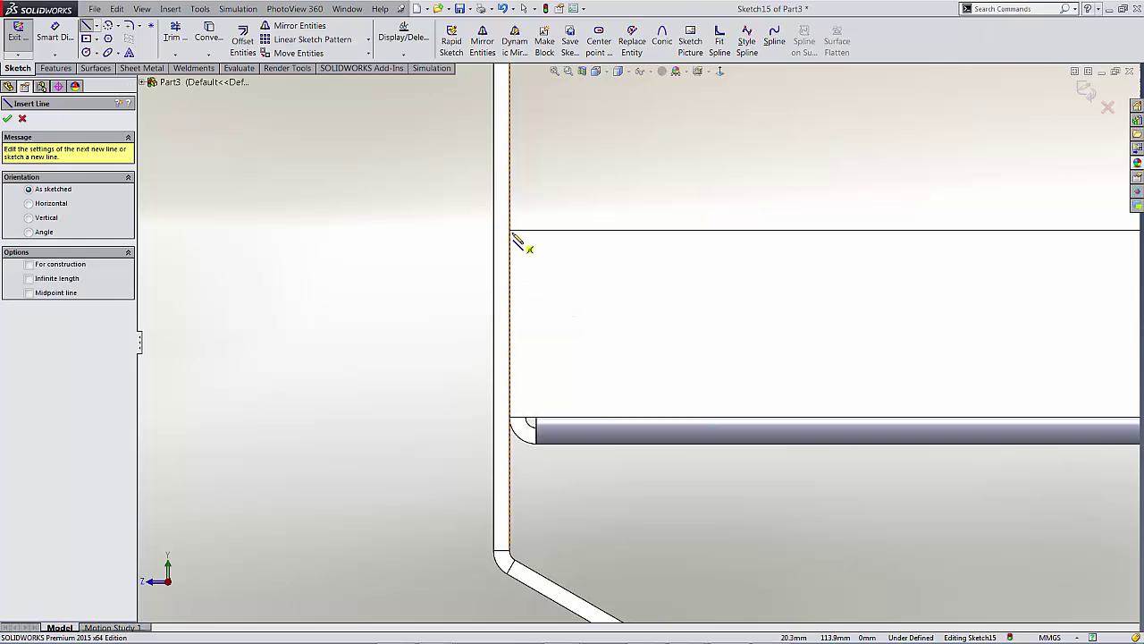
left_click(510, 230)
left_click(336, 230)
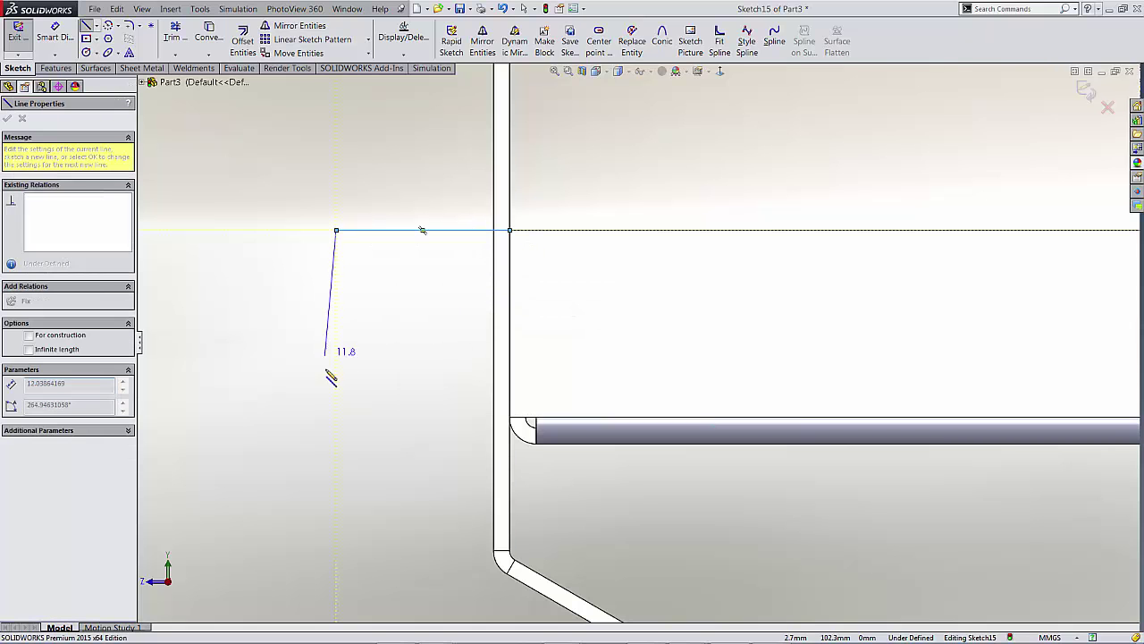
left_click(336, 399)
left_click(446, 399)
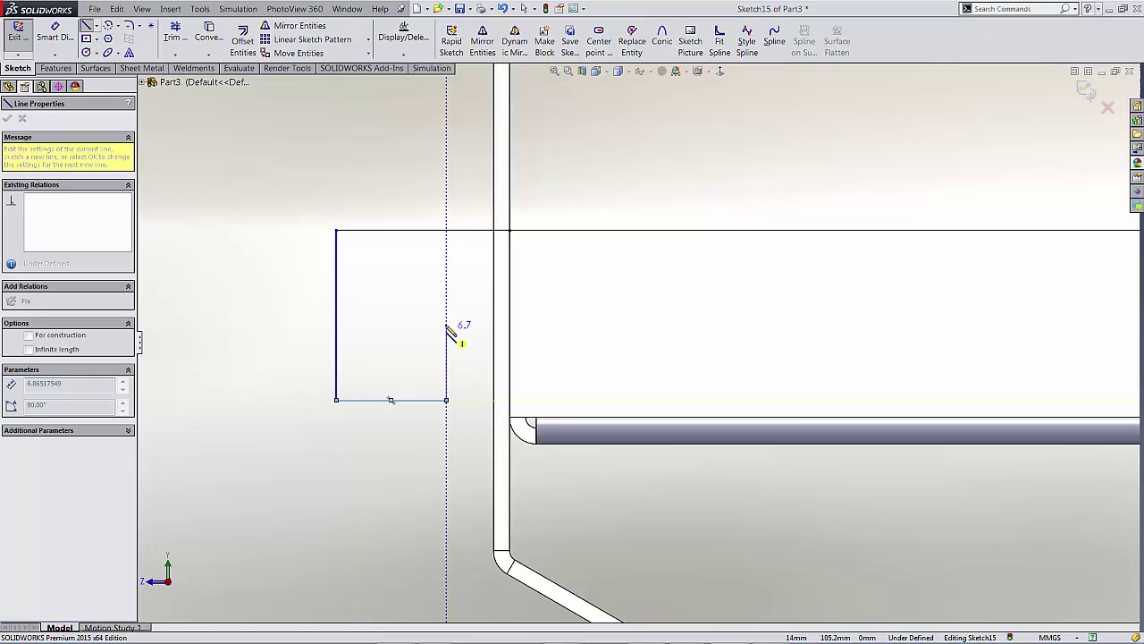
left_click(446, 296)
left_click(509, 296)
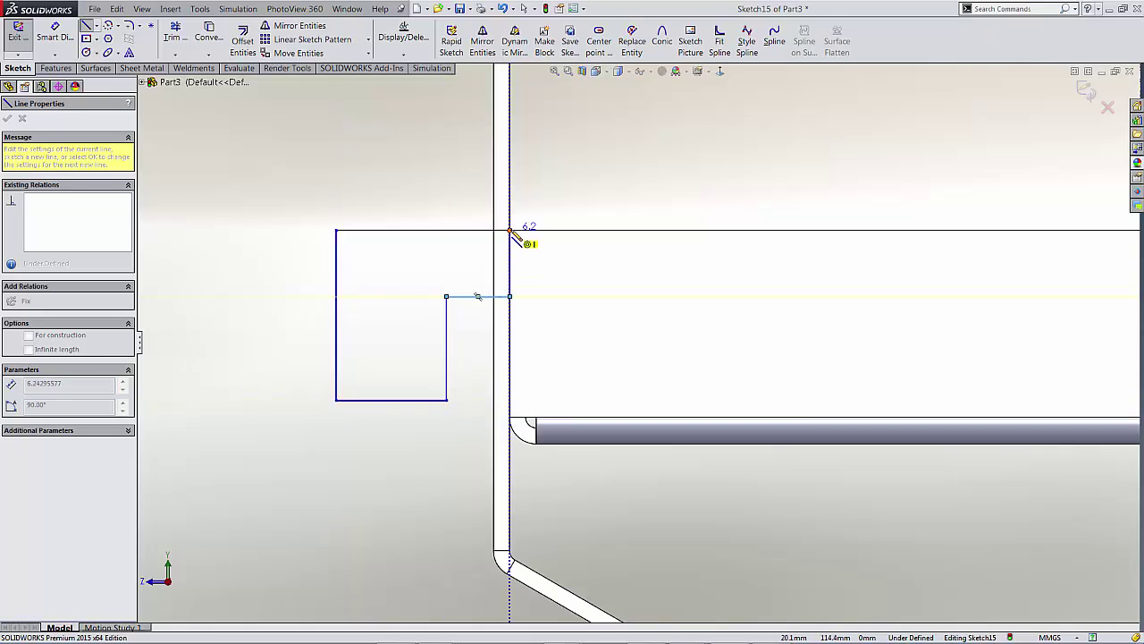
left_click(511, 230)
key("Escape")
Dimension the hook outline's short vertical edge at the side wall to 8 mm
scroll(459, 253, "up", 2)
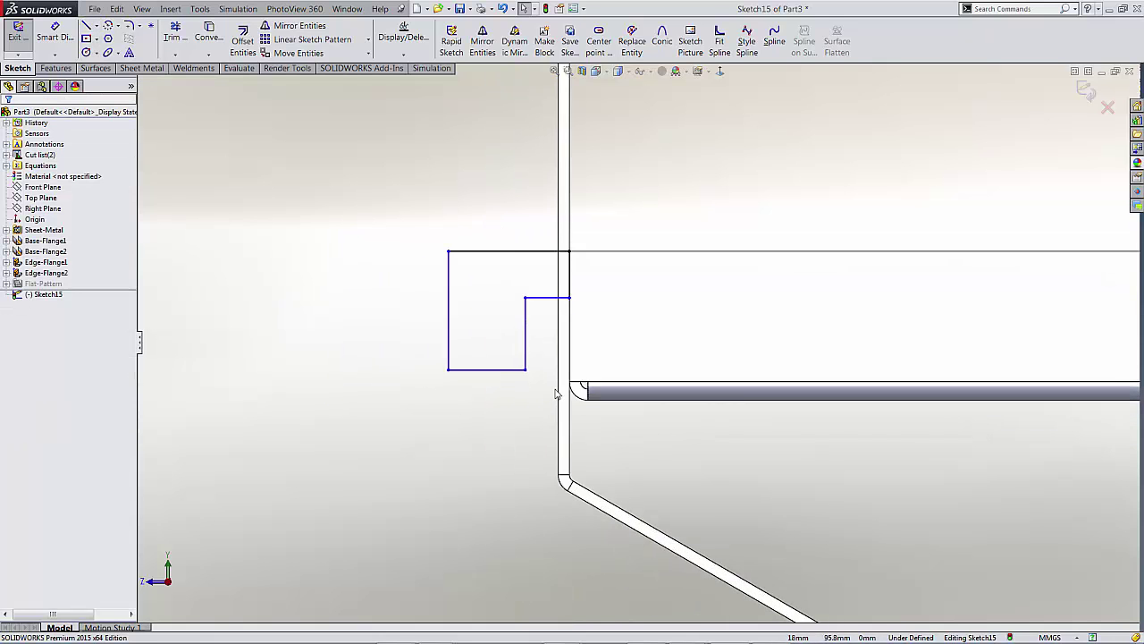
scroll(555, 393, "down", 1)
mouse_move(522, 286)
left_mouse_down()
mouse_move(537, 314)
mouse_move(507, 302)
mouse_move(536, 315)
mouse_move(516, 302)
left_mouse_up()
key("s")
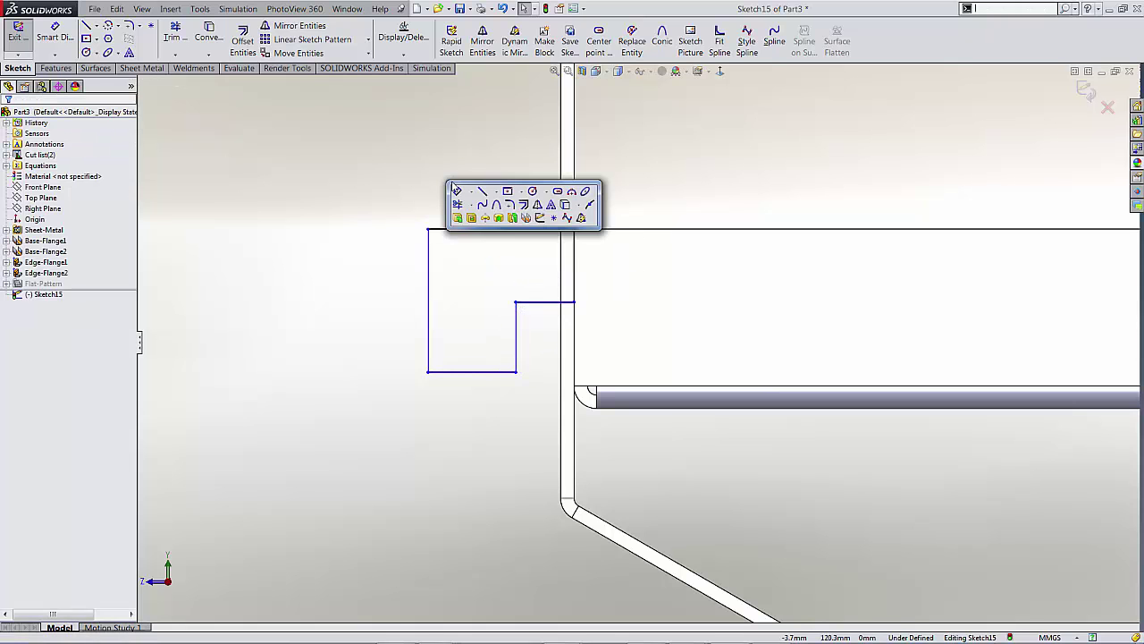
left_click(458, 192)
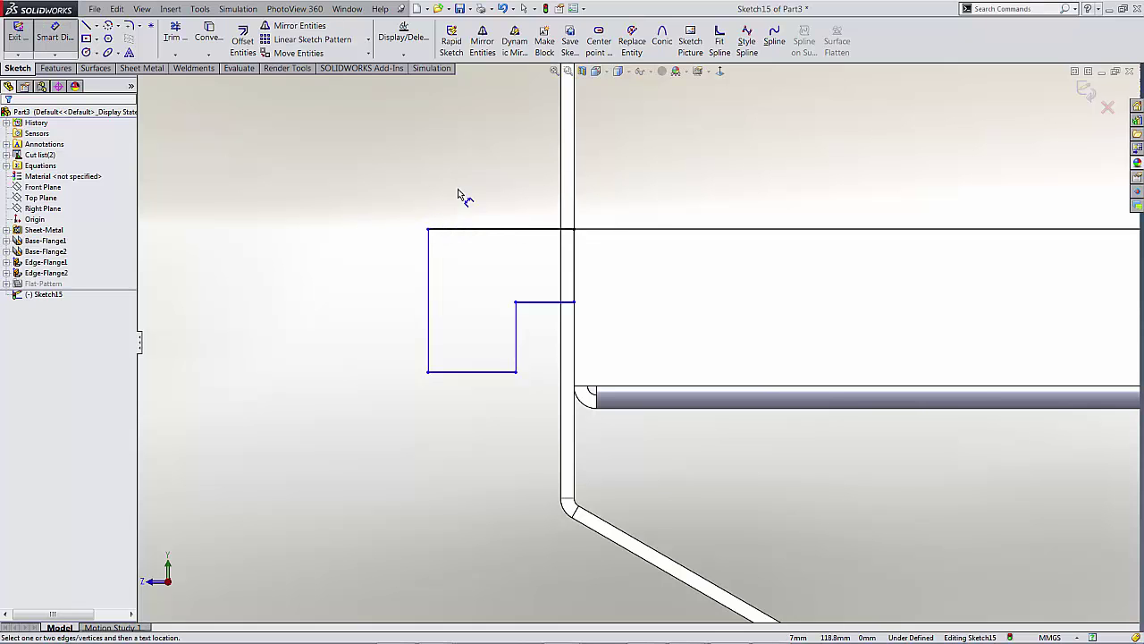
left_click(578, 268)
left_click(613, 265)
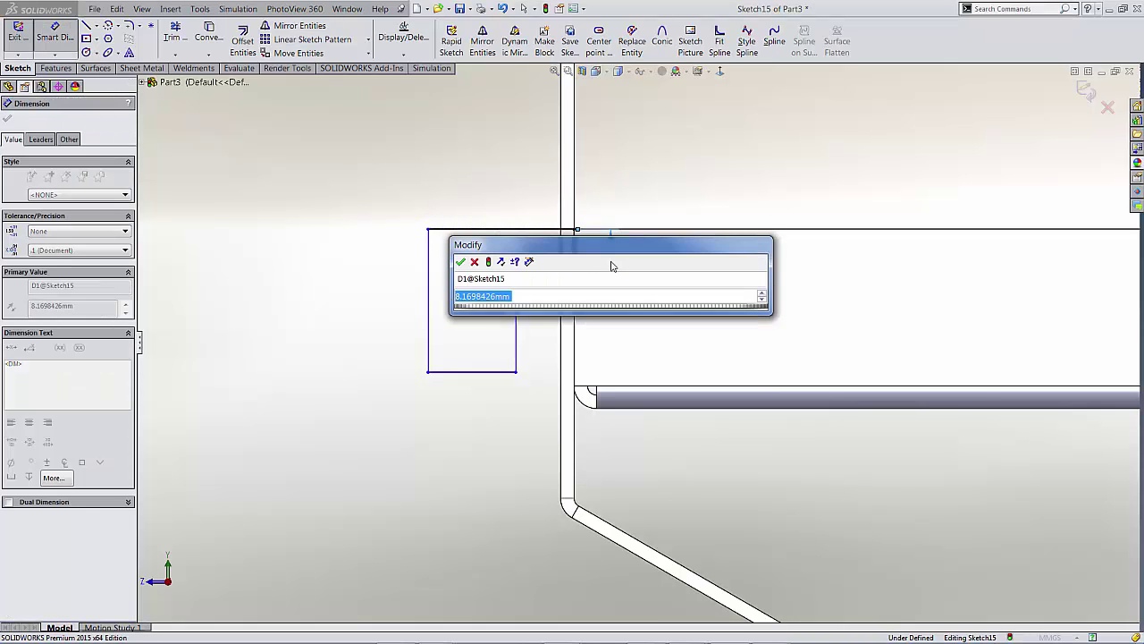
type("8")
key("Return")
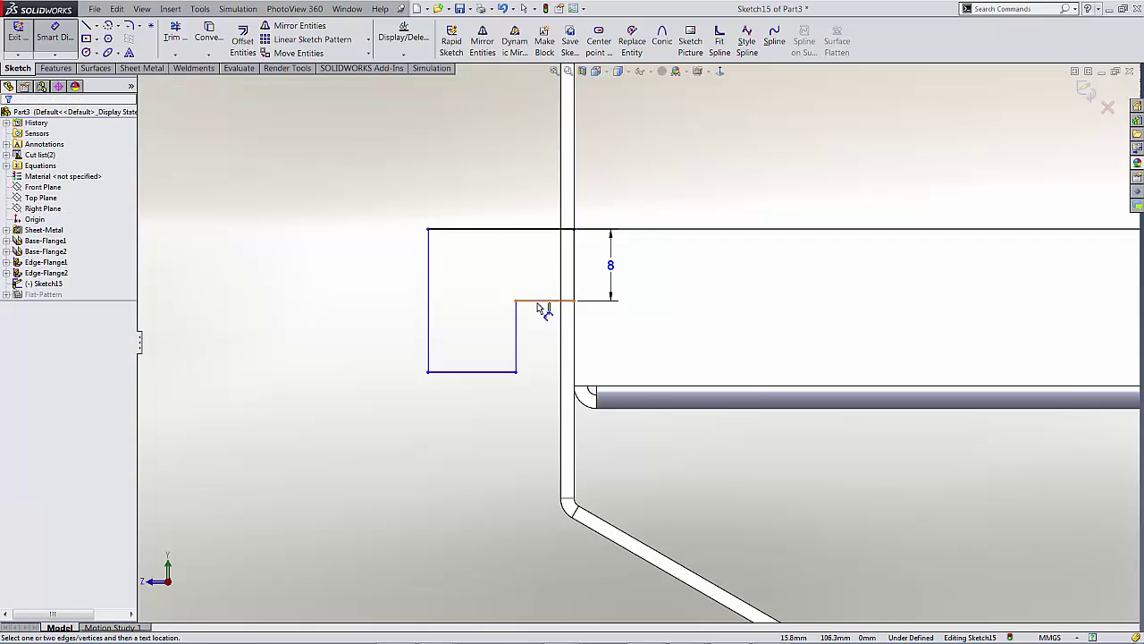
Dimension the gap between the hook's inner vertical line and the panel's rear face to 1 mm
left_click(517, 313)
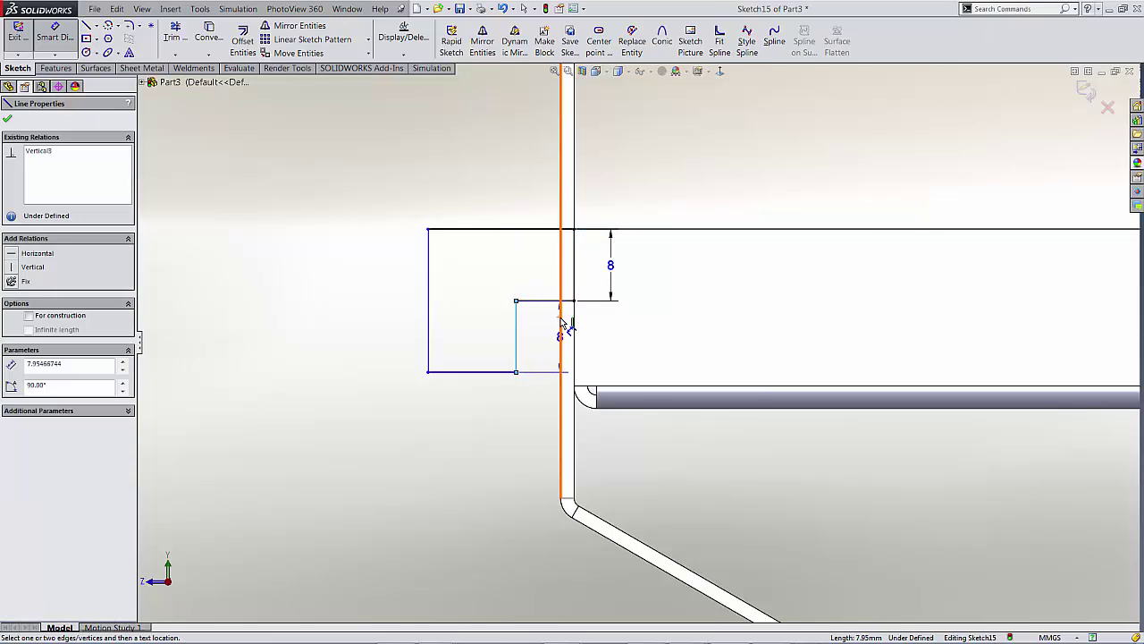
left_click(561, 322)
left_click(542, 409)
type("1")
key("Return")
Dimension the hook's lower horizontal line to 5 mm and its outer vertical line to 16 mm
left_click(504, 373)
left_click(499, 413)
type("5")
key("Return")
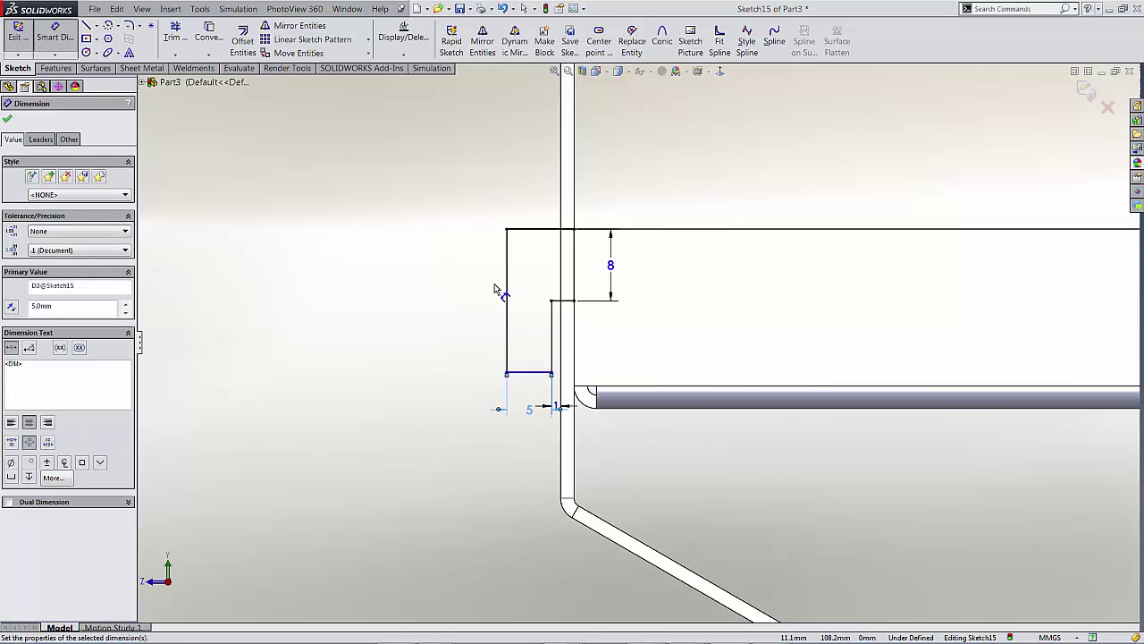
left_click(508, 275)
left_click(472, 293)
type("16")
key("Return")
left_click(378, 295)
scroll(623, 302, "down", 1)
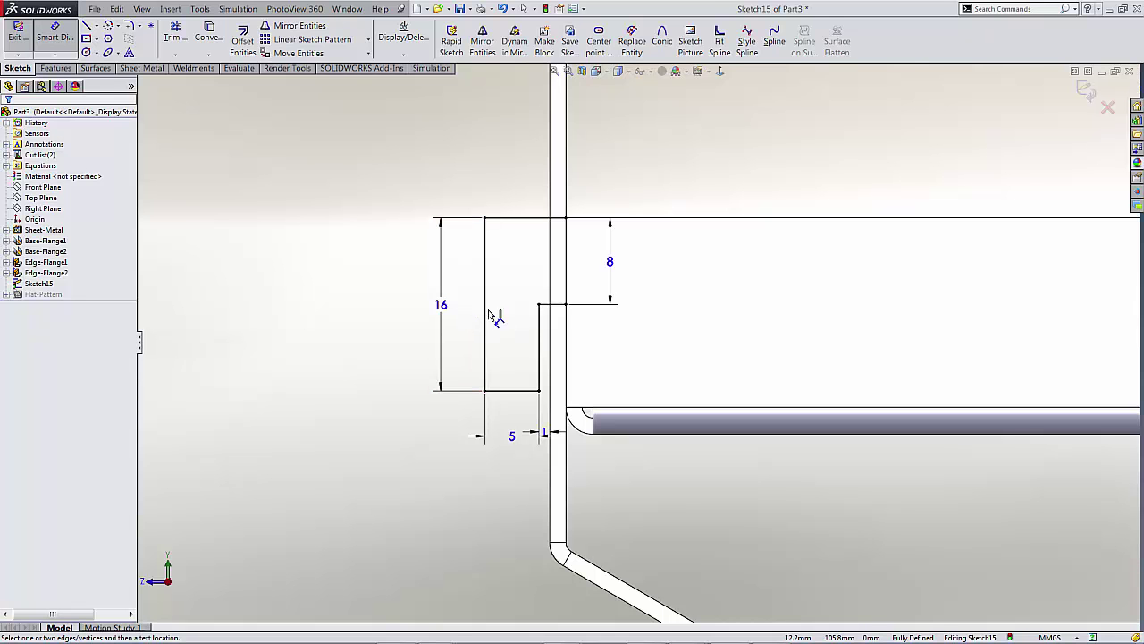
Create a Base Flange/Tab from the hook sketch, turning off Auto-select and merging it only with the shelf body
right_click_drag(308, 236, 386, 236)
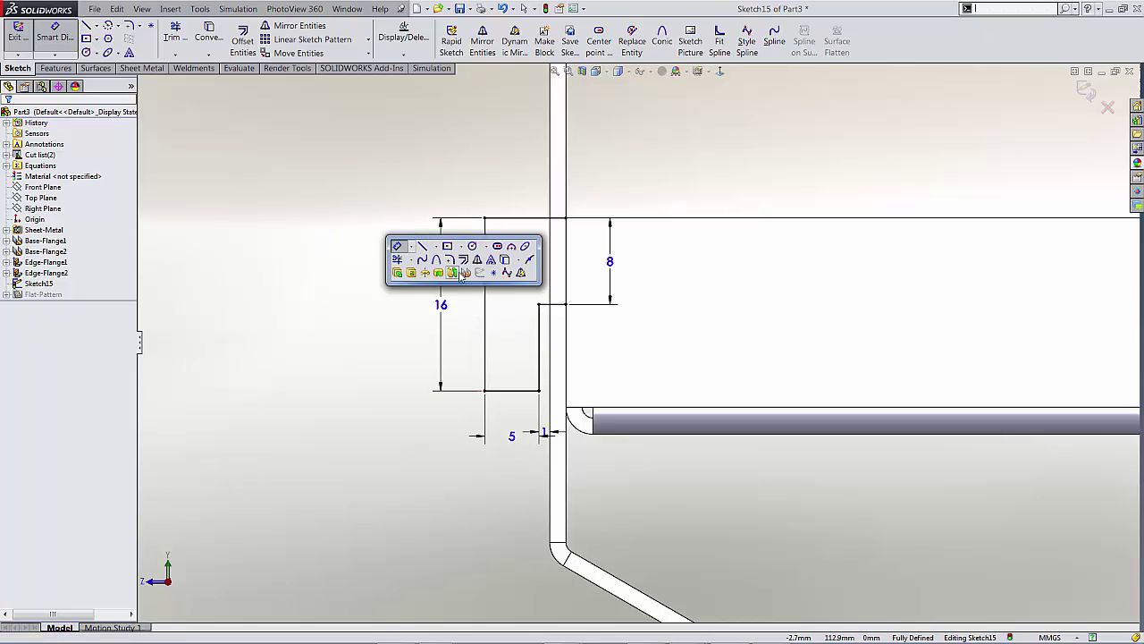
left_click(463, 271)
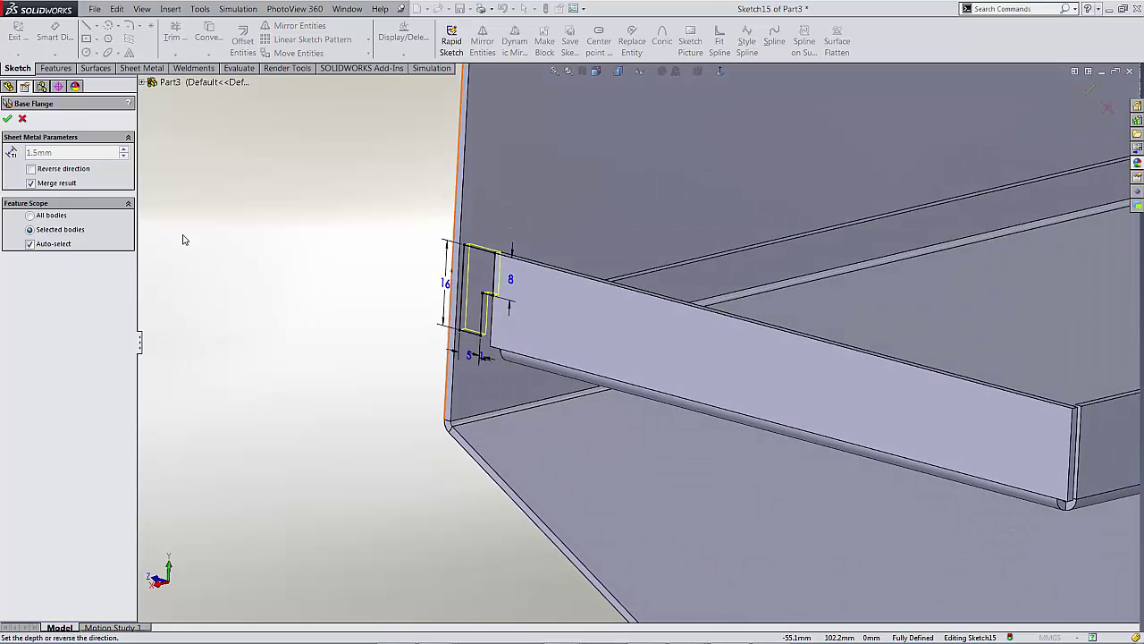
left_click(59, 244)
left_click(582, 331)
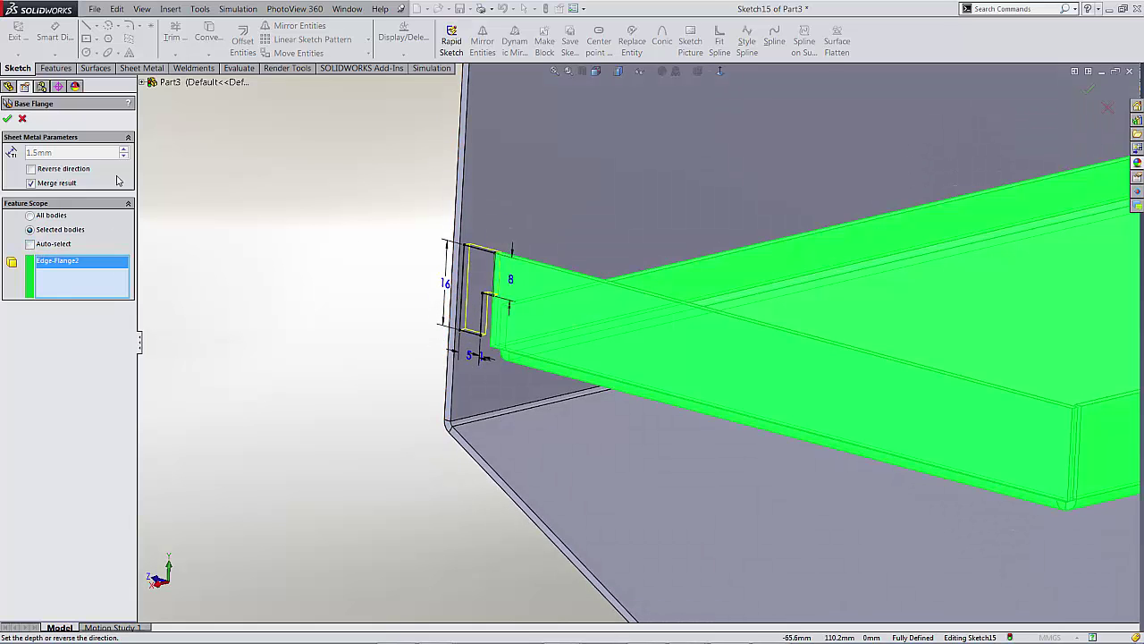
left_click(7, 118)
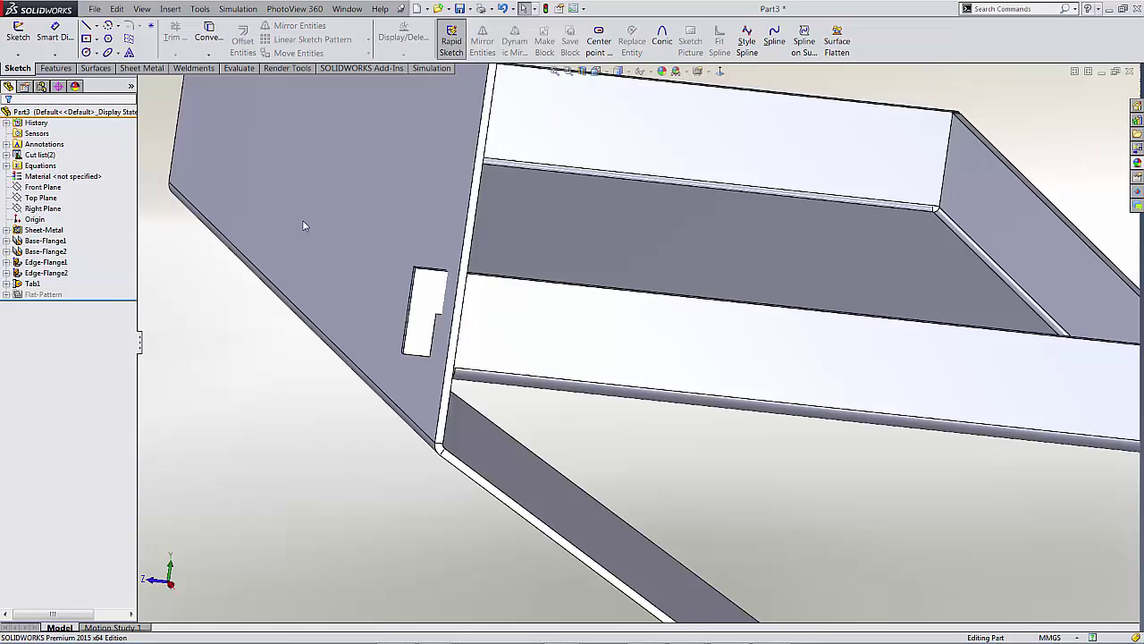
Examine the hook tab from behind and in front where it passes through the vertical panel
middle_click_drag(304, 225, 407, 290)
scroll(413, 299, "down", 5)
scroll(543, 320, "down", 2)
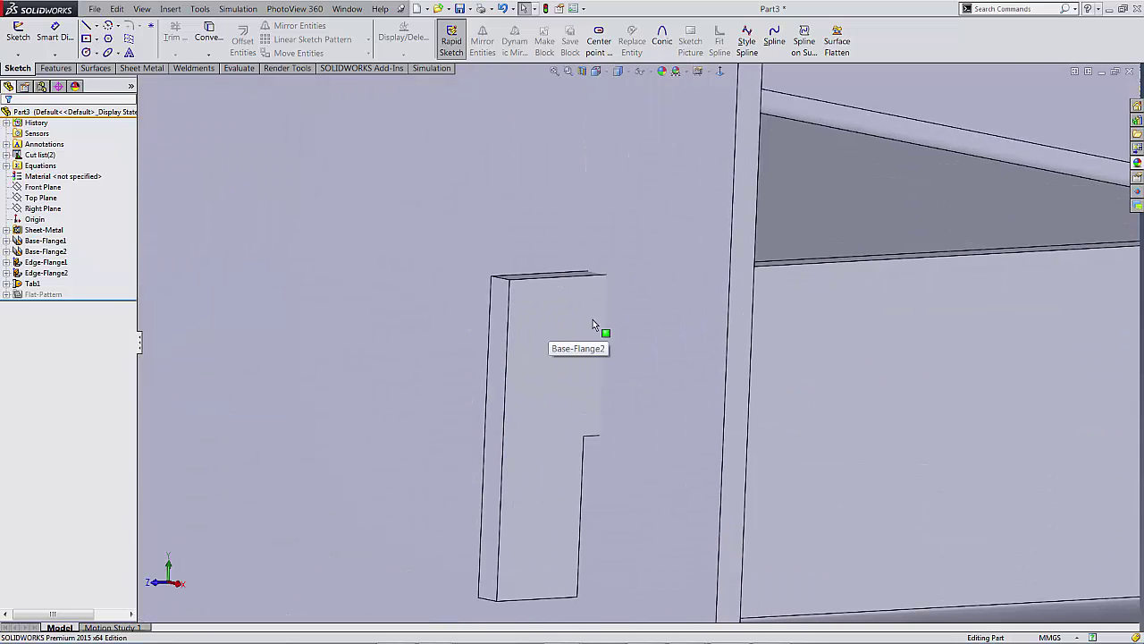
scroll(612, 313, "up", 4)
middle_click_drag(615, 315, 630, 347)
scroll(625, 335, "down", 3)
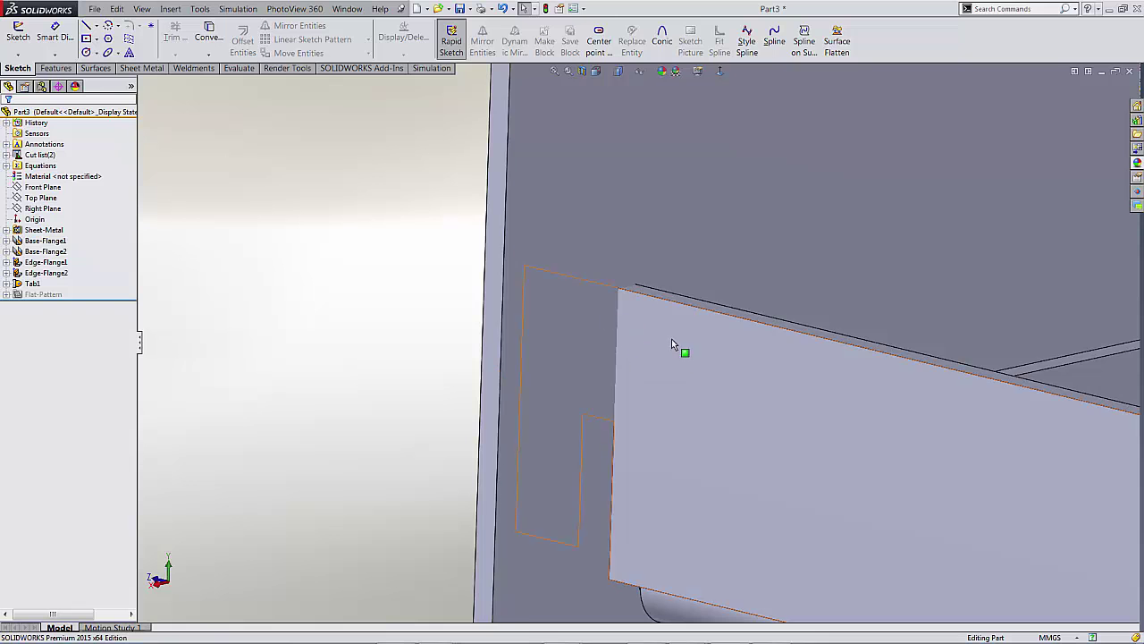
scroll(401, 311, "up", 5)
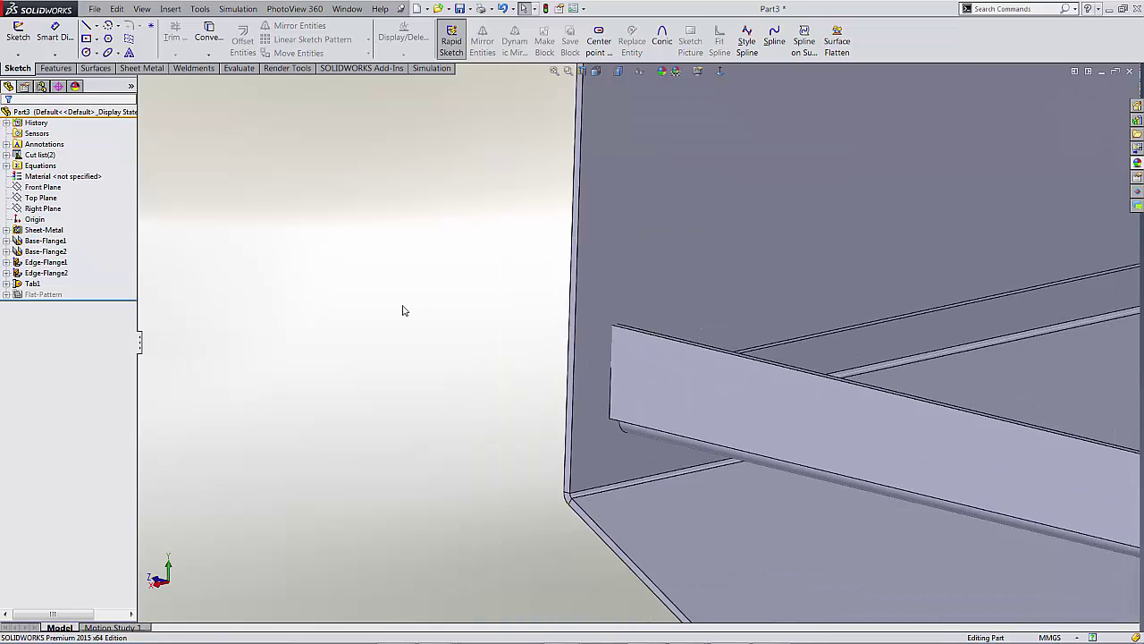
scroll(388, 314, "up", 1)
Mirror the hook tab feature about the Right Plane onto the shelf's opposite side wall
left_click(38, 285)
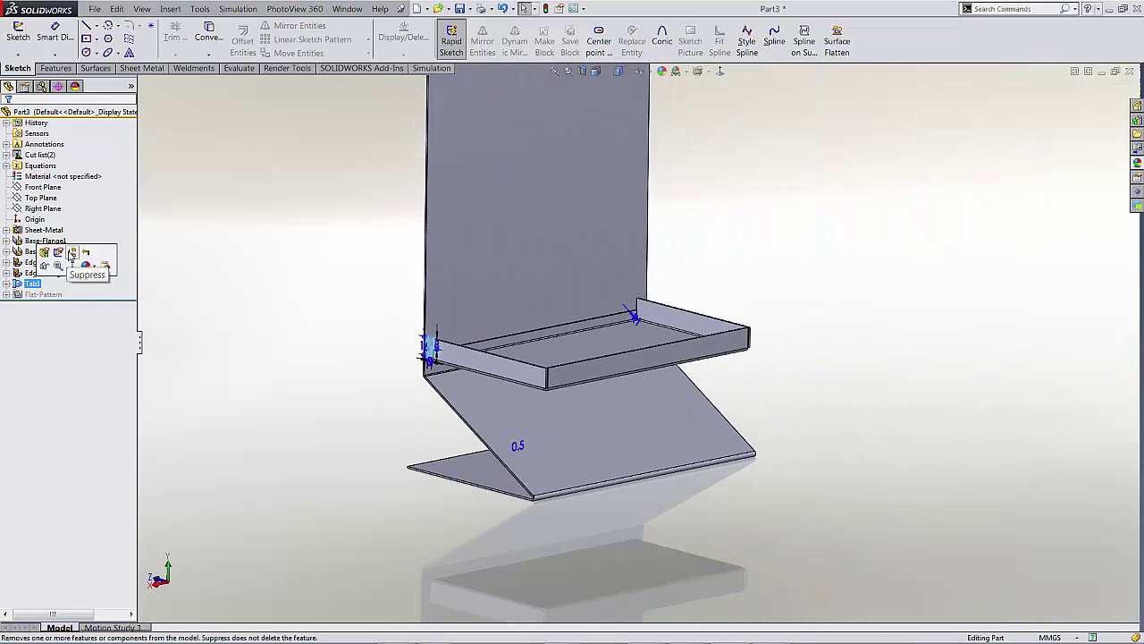
left_click(257, 250)
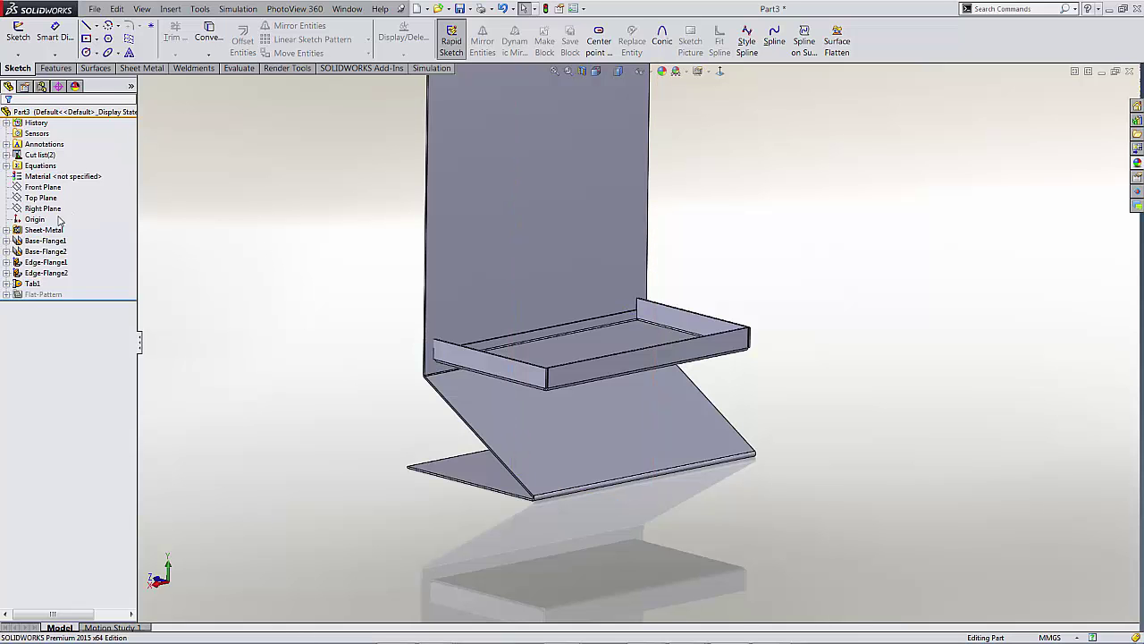
left_click(43, 209)
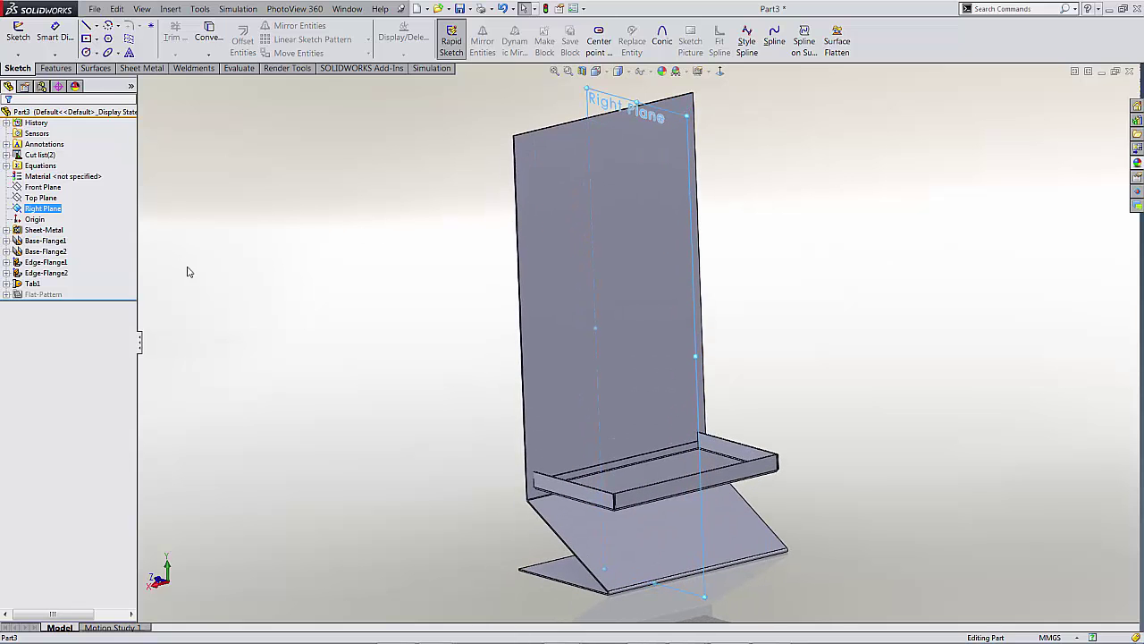
key("s")
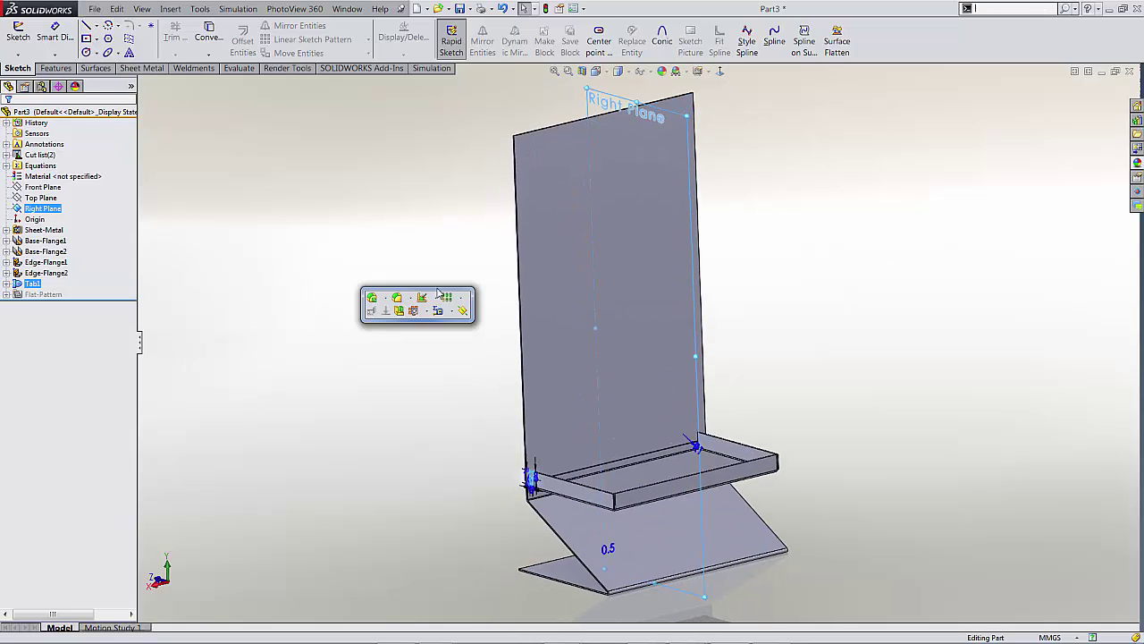
left_click(399, 310)
left_click(8, 119)
Start a sketch on the vertical panel's front face and switch the model display to wireframe
middle_click_drag(471, 304, 471, 257)
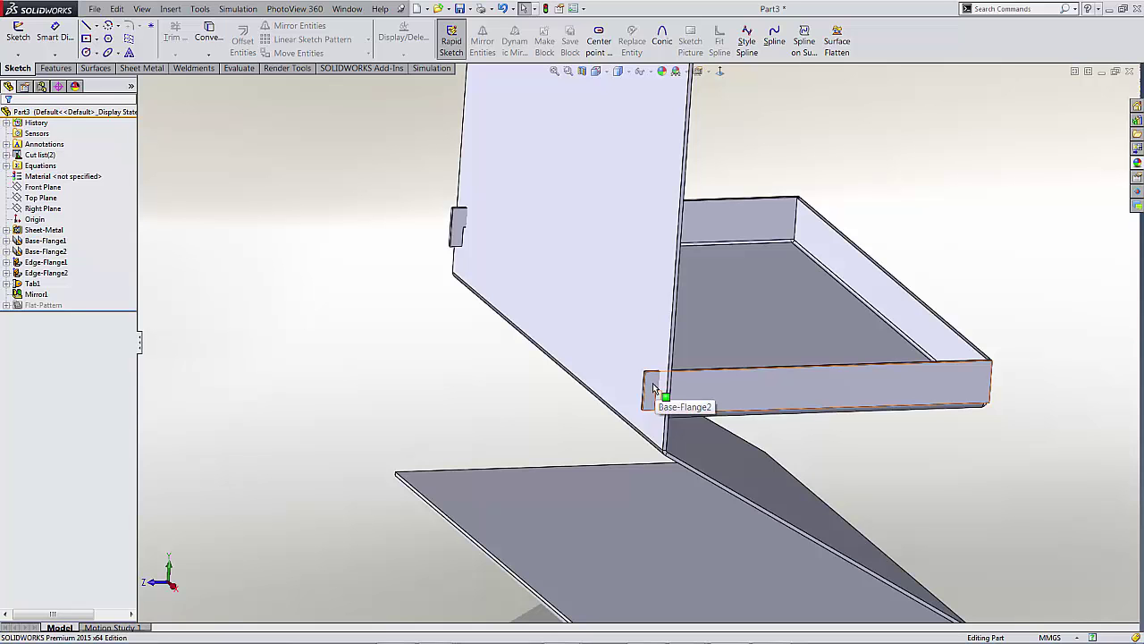
scroll(489, 358, "up", 4)
middle_click_drag(489, 358, 486, 356)
scroll(535, 354, "down", 4)
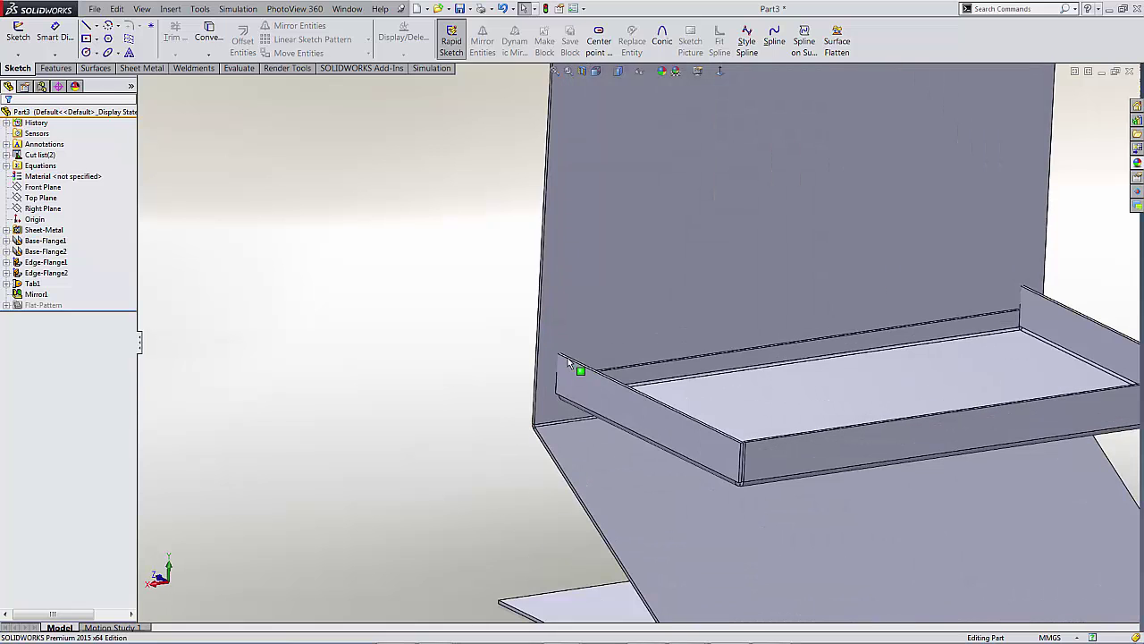
left_click(595, 329)
left_click(636, 283)
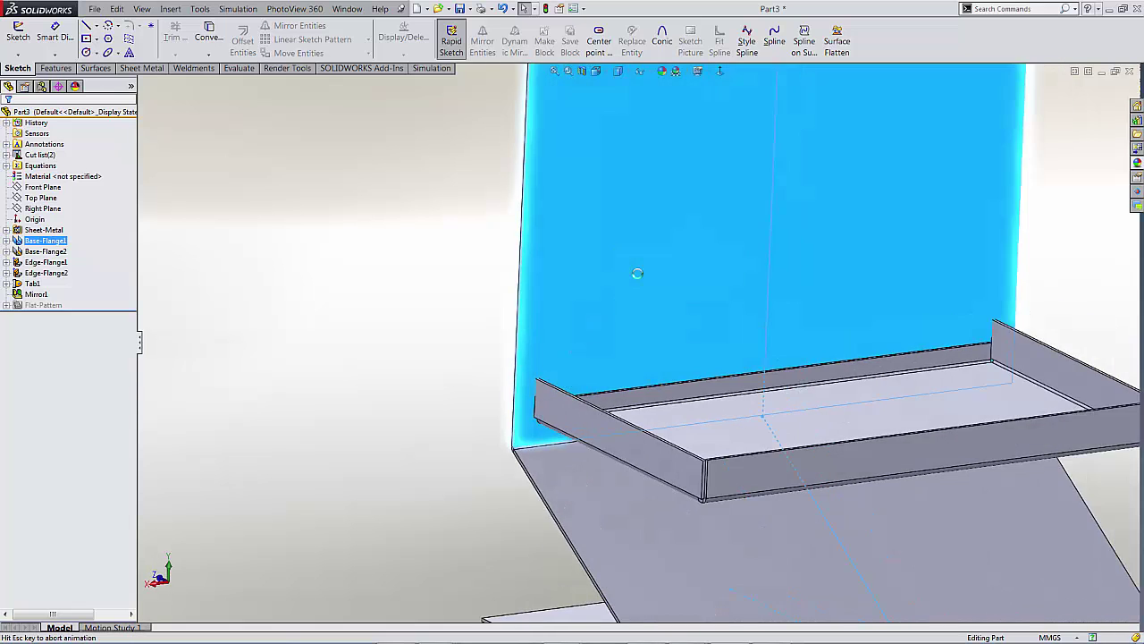
scroll(550, 472, "down", 5)
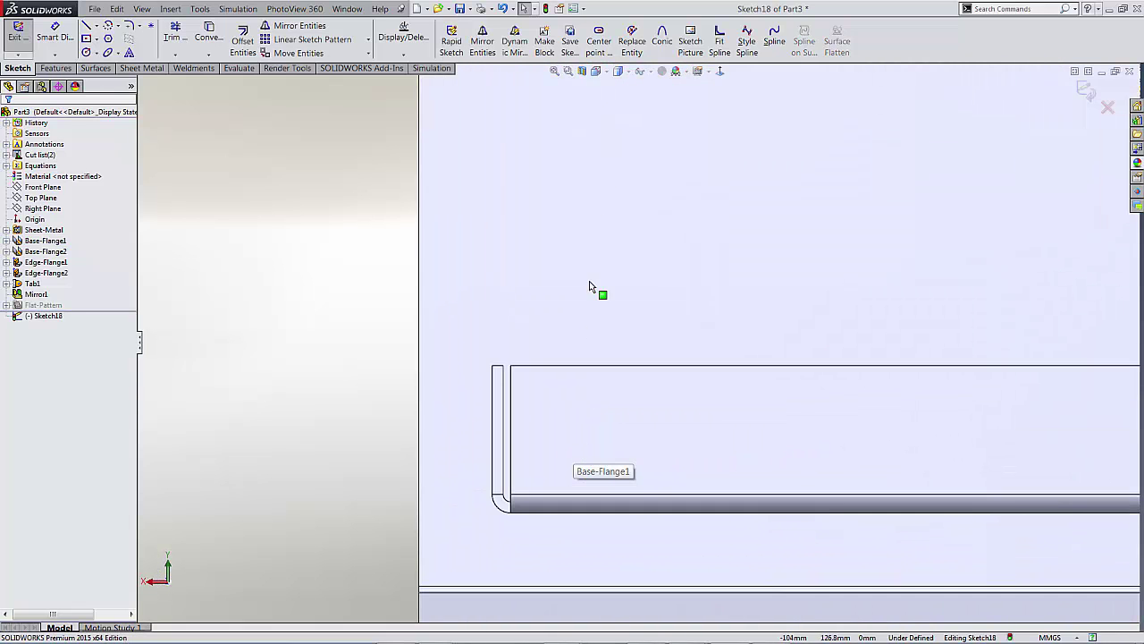
left_click(619, 71)
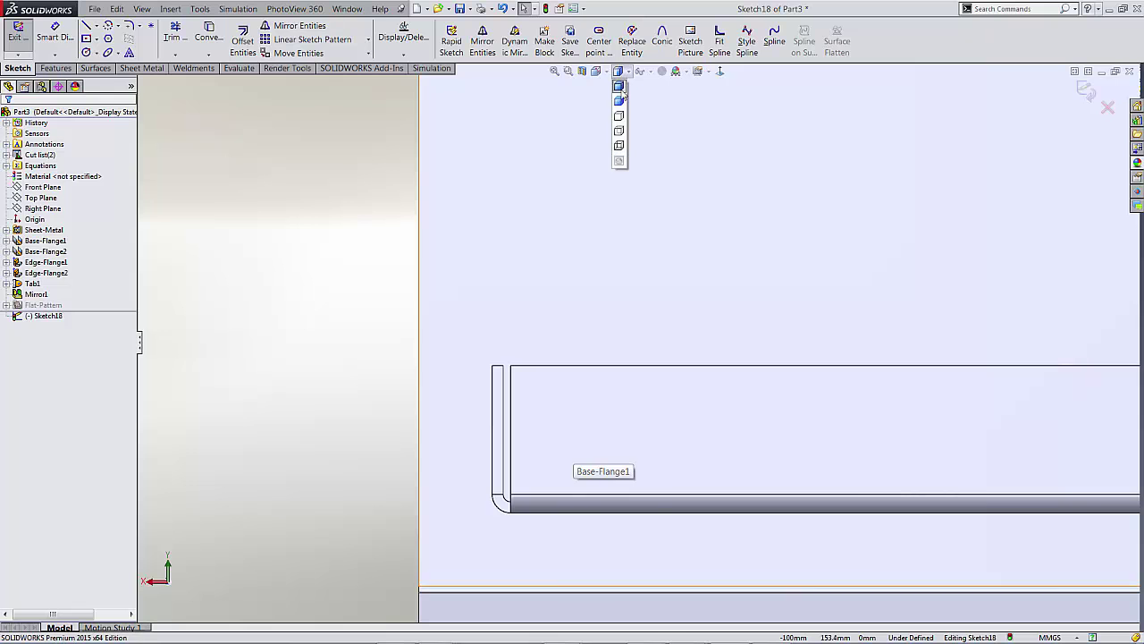
left_click(620, 147)
Draw a vertical centerline upward from the midpoint of the hook tab's short horizontal edge
scroll(536, 462, "down", 4)
key("s")
left_click(387, 365)
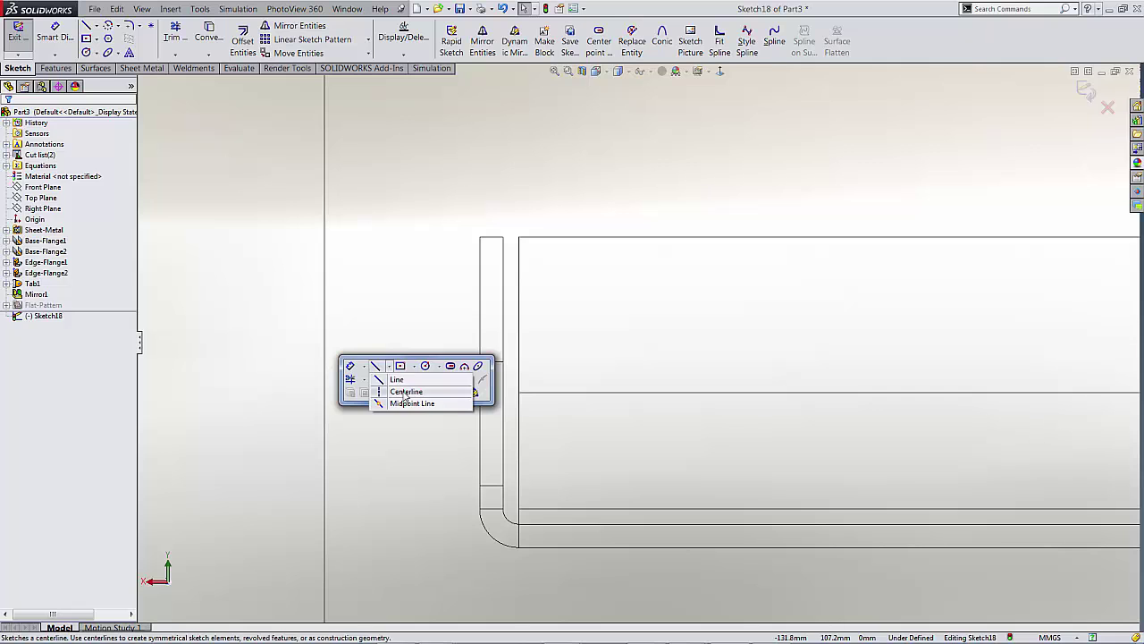
left_click(405, 393)
left_click(491, 362)
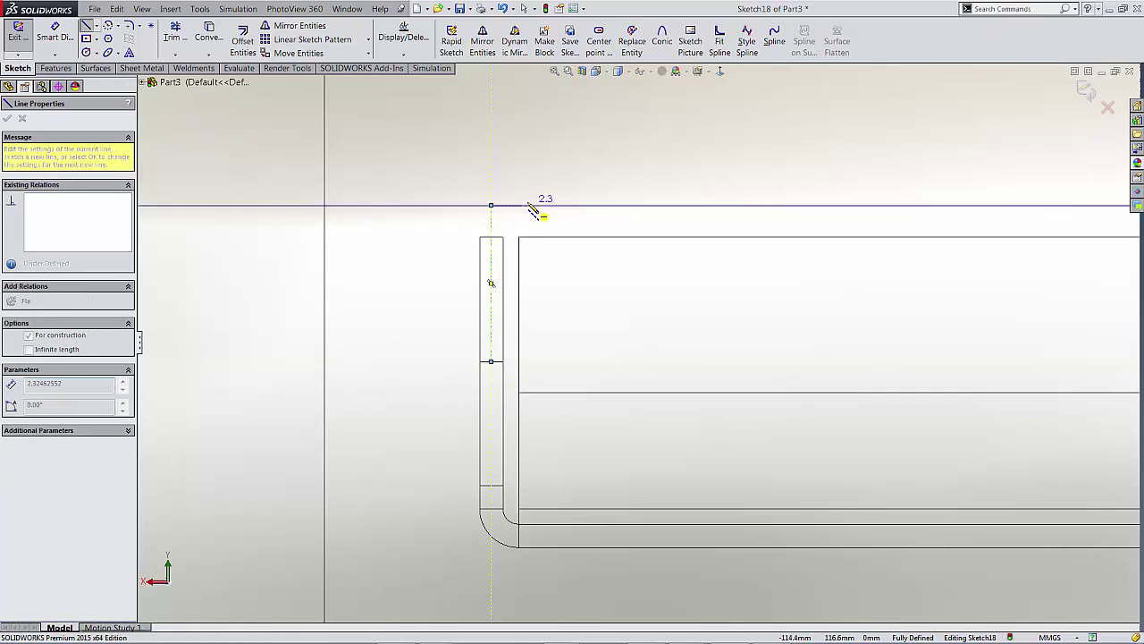
double_click(491, 206)
Draw a center rectangle about 8 mm wide and 18.5 mm tall, centered on the centerline's upper end
key("s")
left_click(562, 217)
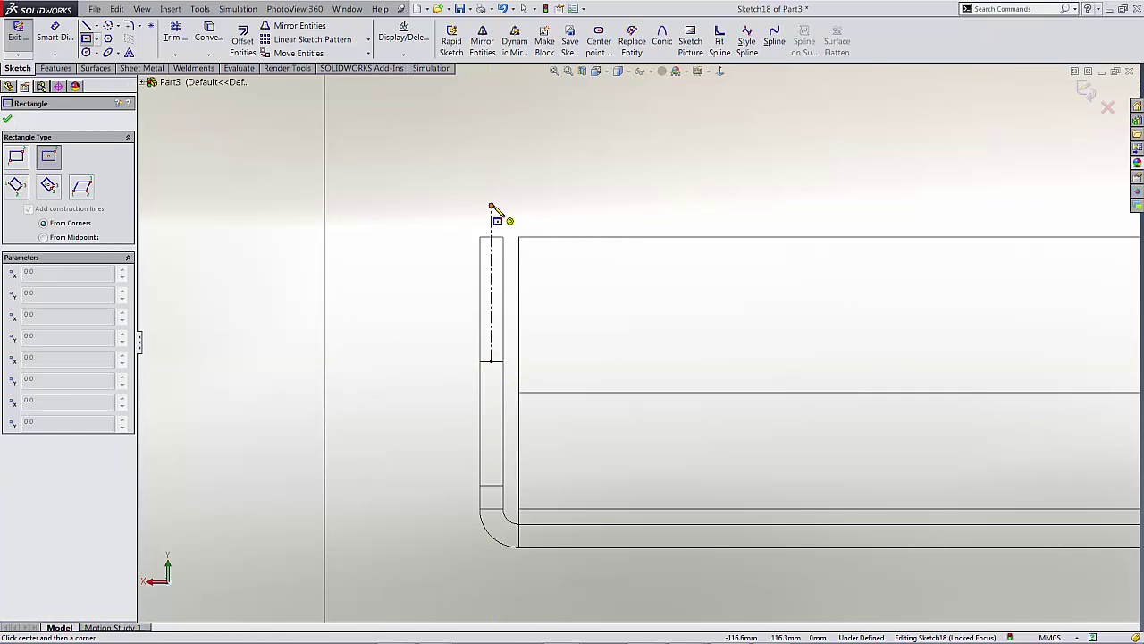
left_click(491, 206)
left_click(430, 347)
key("Escape")
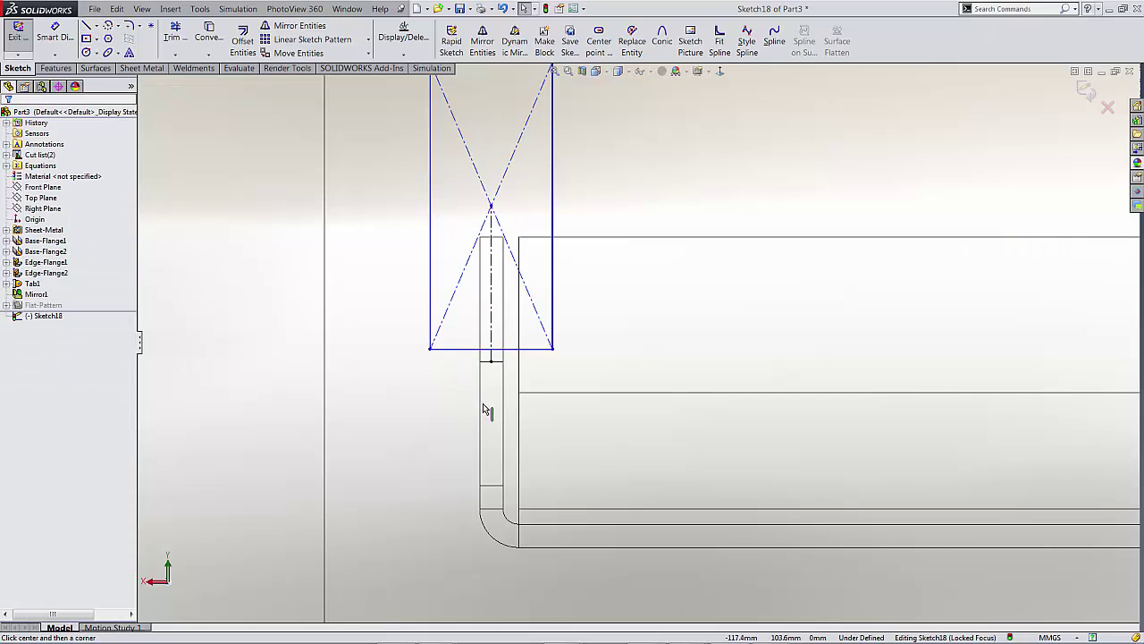
Make the rectangle's lower line collinear with the hook tab's short horizontal edge
left_click(467, 350)
scroll(492, 386, "down", 1)
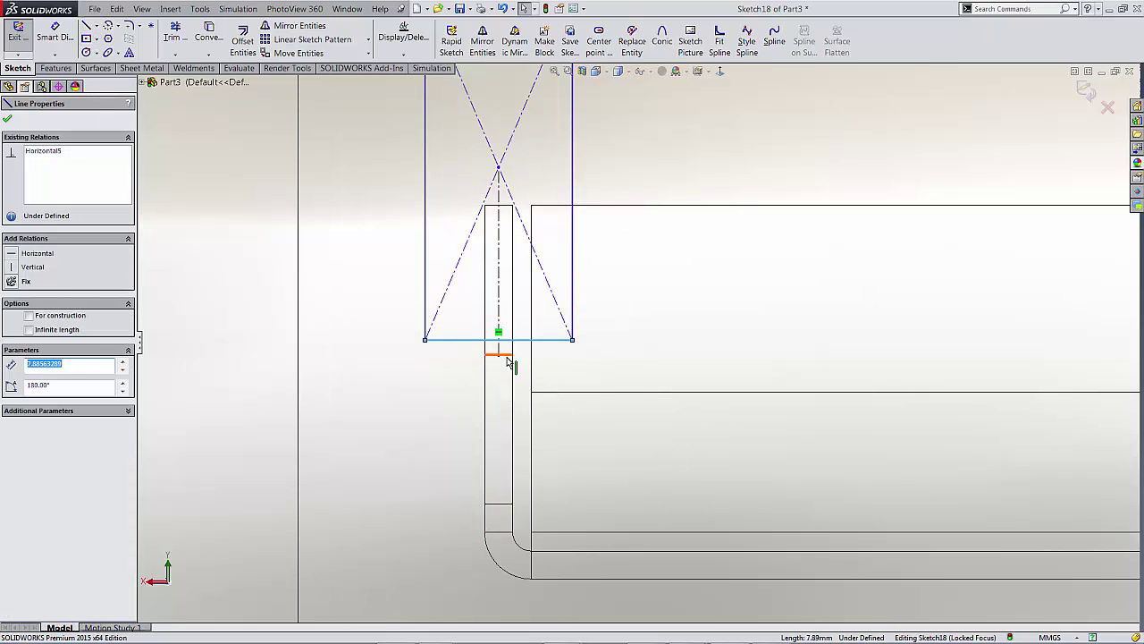
left_click(507, 357, "ctrl")
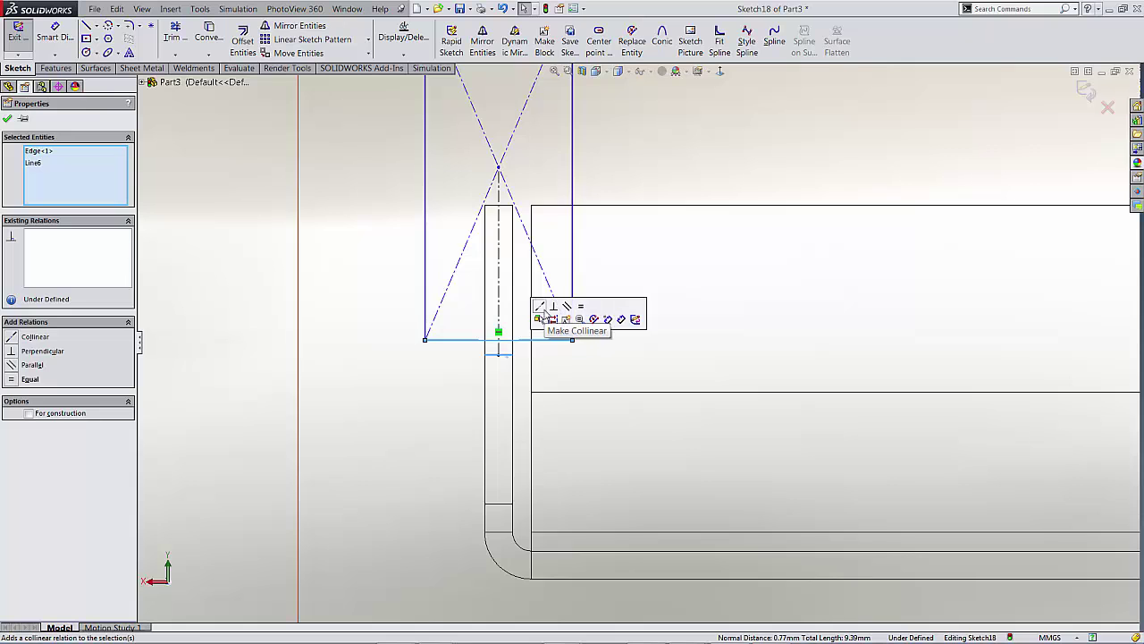
left_click(539, 311)
scroll(534, 321, "up", 5)
left_click(300, 277)
Dimension the rectangle's height to 18 mm
key("s")
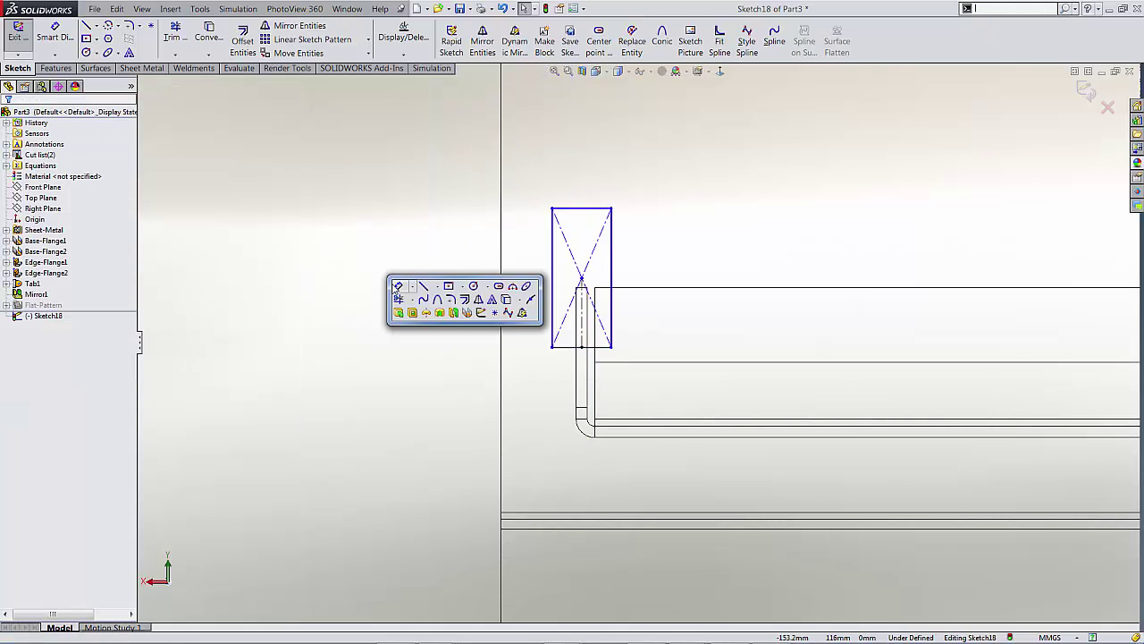
left_click(398, 288)
left_click(551, 266)
left_click(452, 280)
type("1")
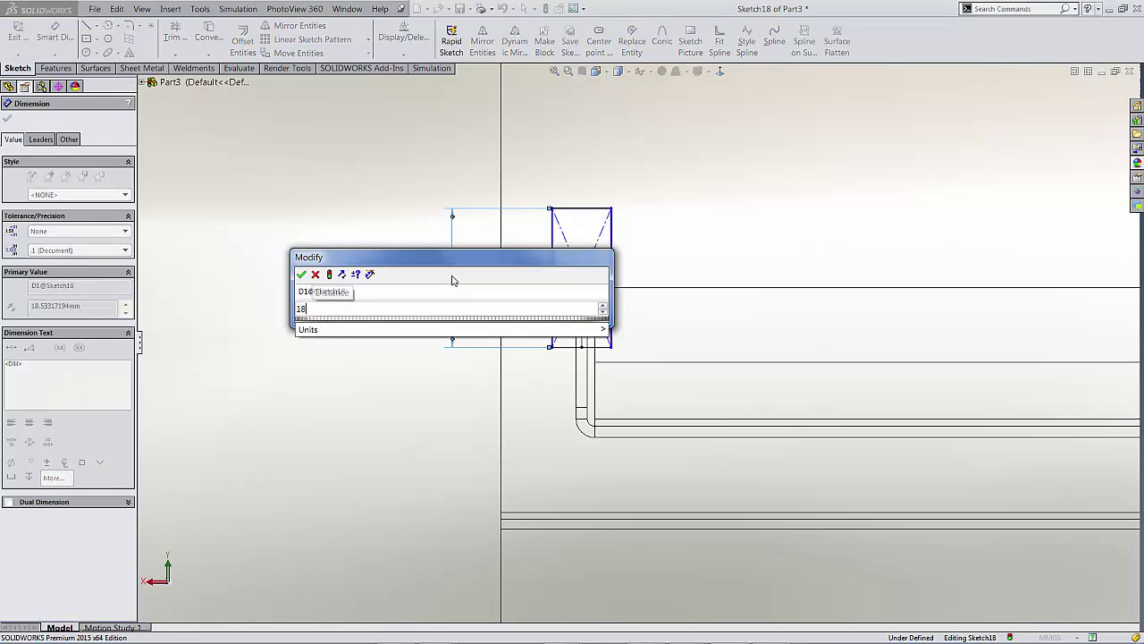
type("8")
key("Return")
Dimension the gap between the rectangle's outer vertical line and the shelf side wall's outer edge to 0.5 mm
scroll(590, 348, "down", 2)
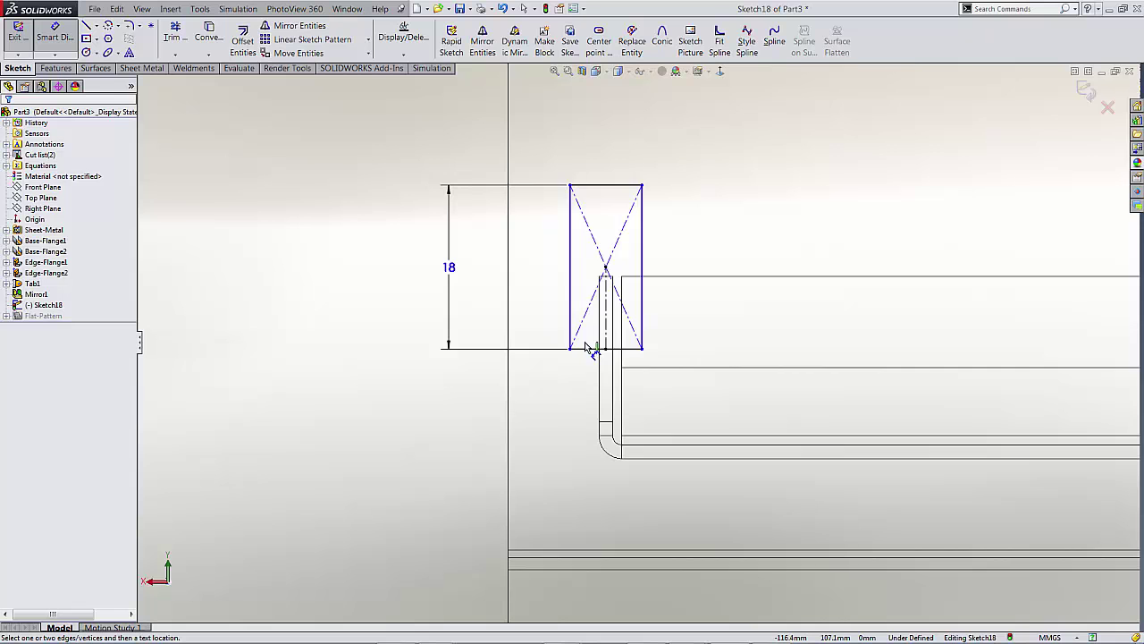
scroll(614, 332, "down", 2)
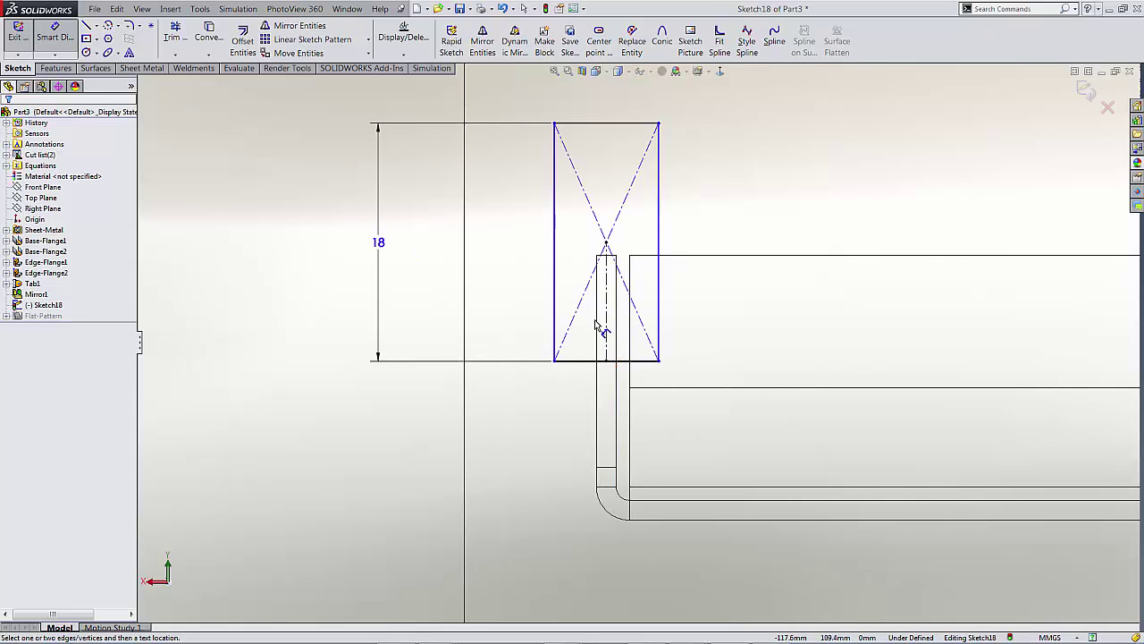
left_click(598, 324)
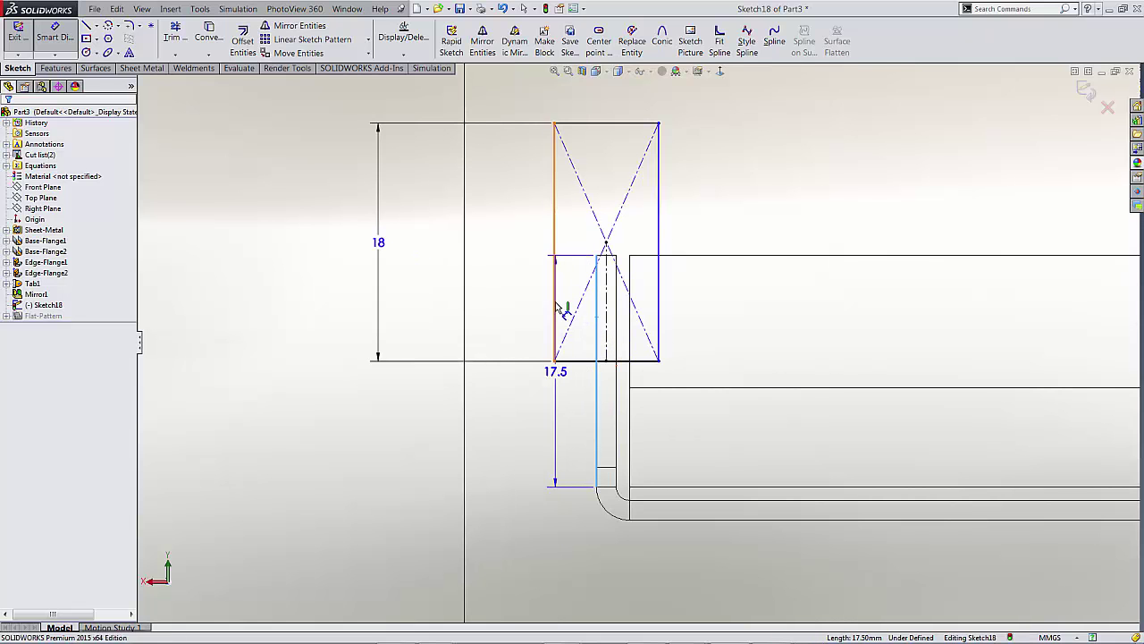
left_click(555, 308)
left_click(579, 391)
type("0.5")
key("Return")
Draw a vertical centerline upward from the sketch origin
scroll(670, 286, "down", 2)
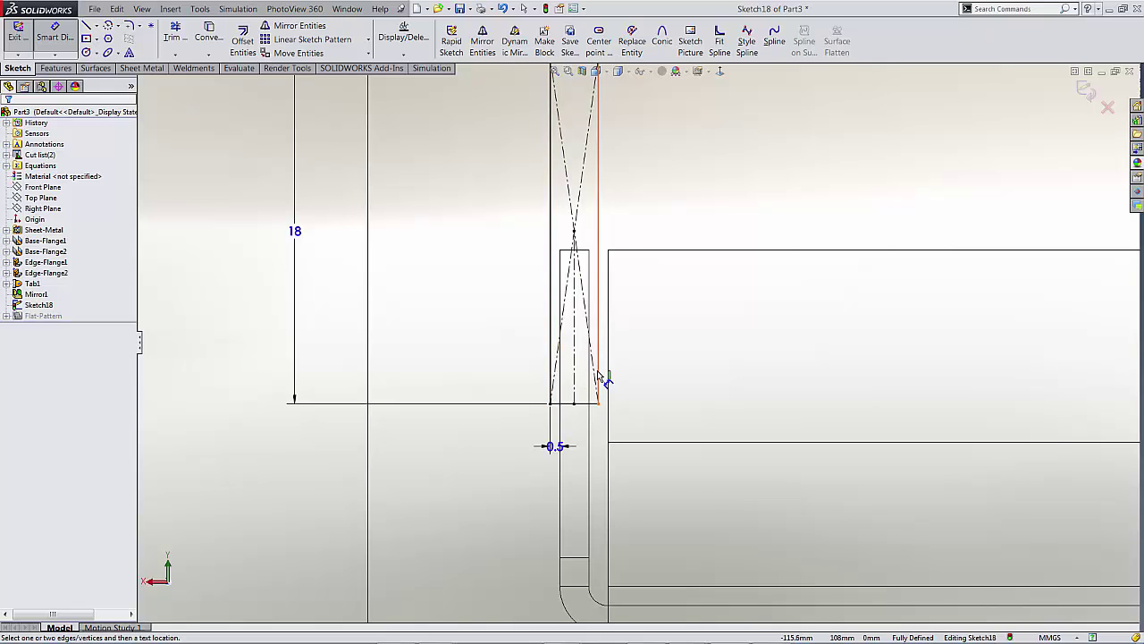
scroll(597, 370, "up", 2)
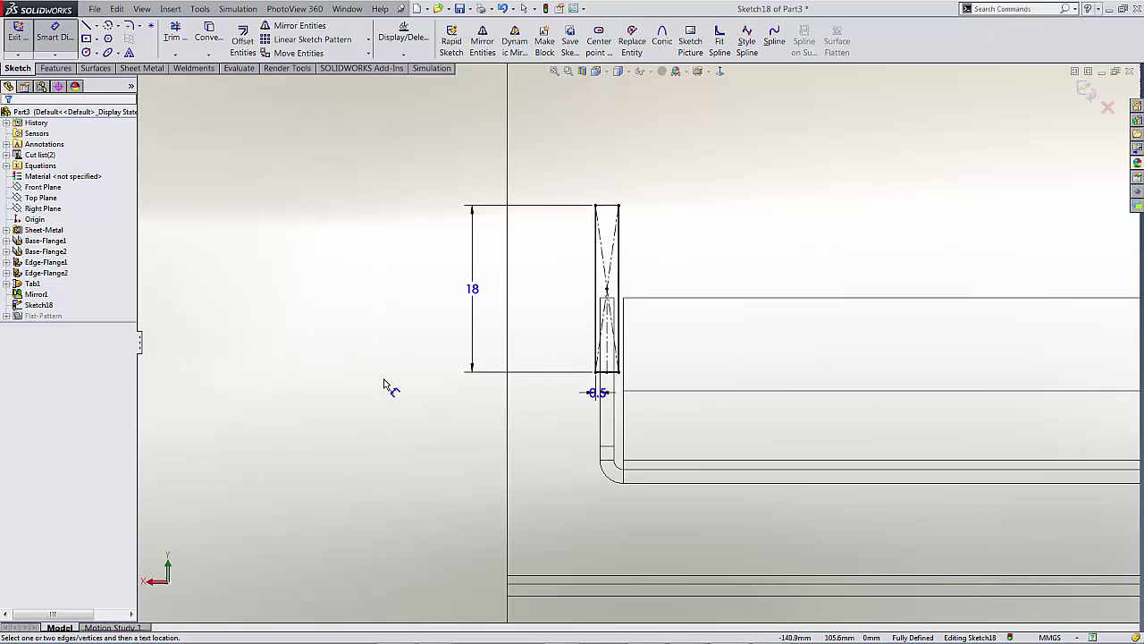
scroll(749, 378, "up", 5)
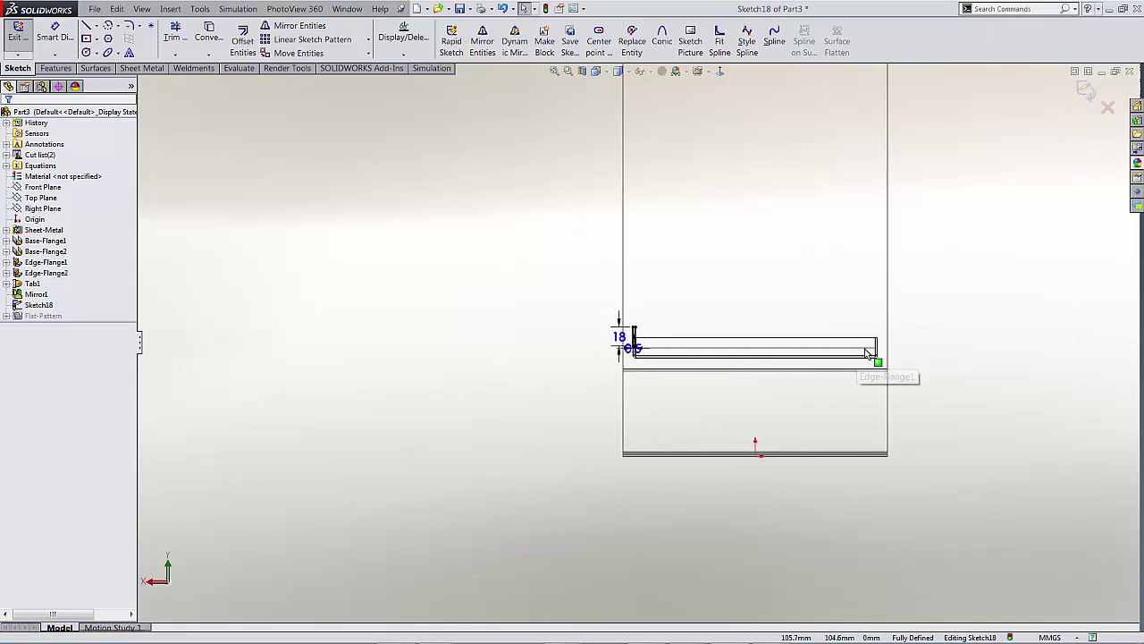
scroll(778, 348, "up", 2)
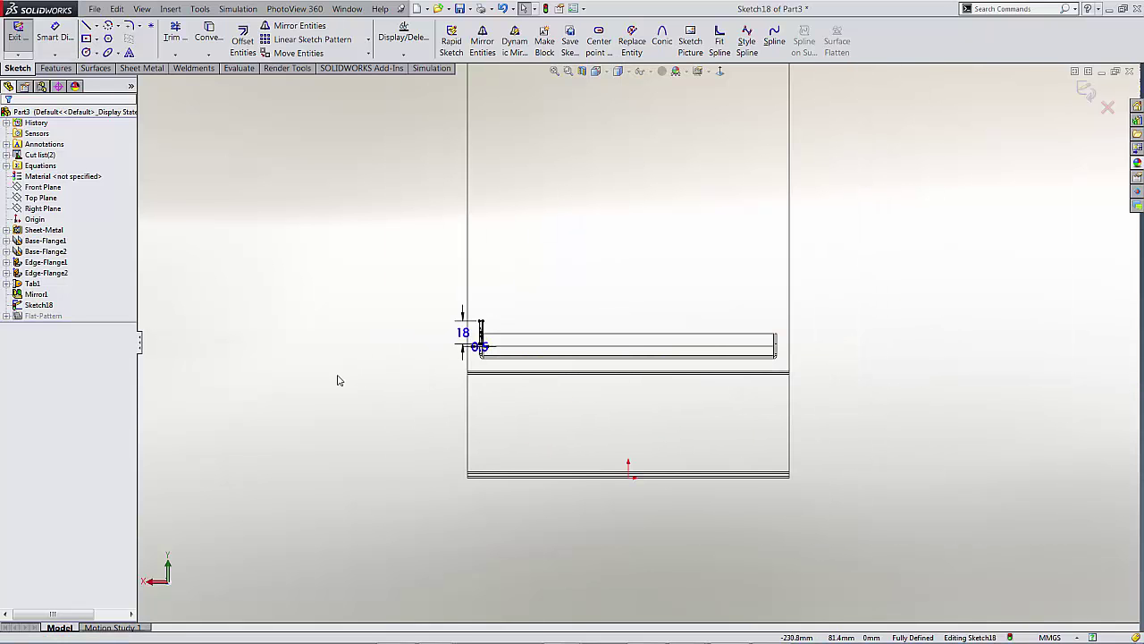
key("s")
left_click(498, 391)
left_click(519, 409)
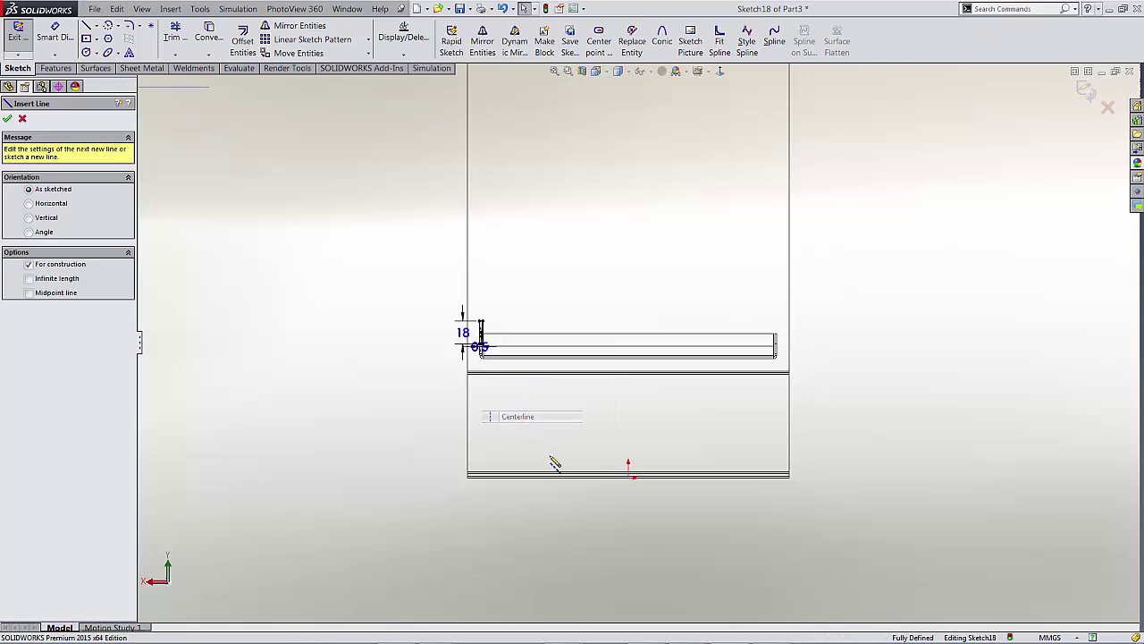
left_click(628, 474)
scroll(631, 421, "down", 3)
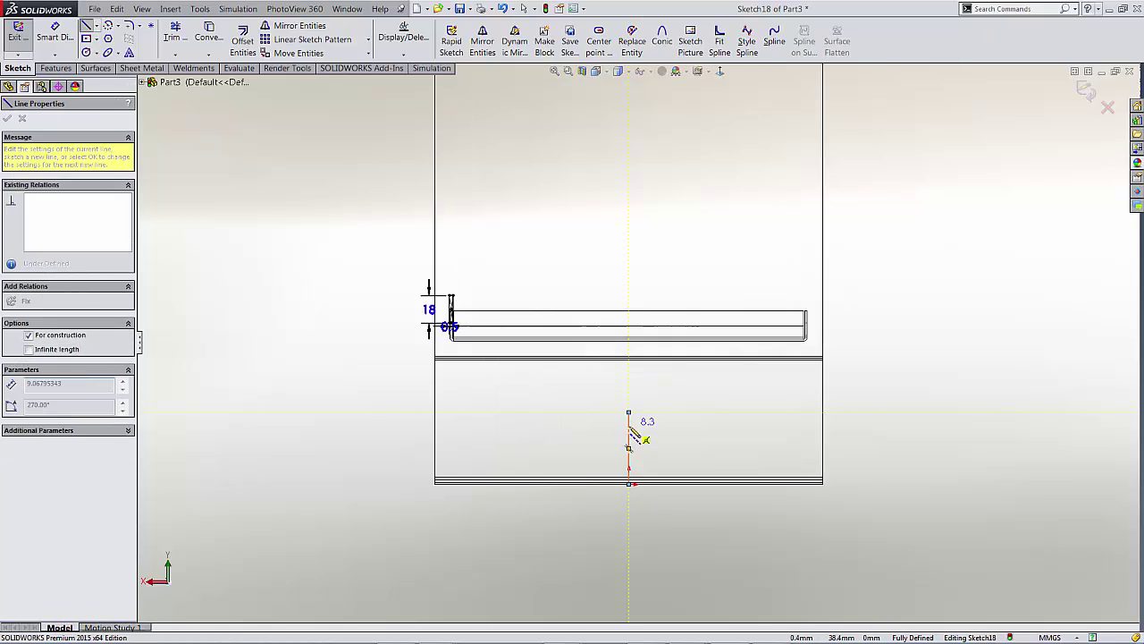
left_click(631, 421)
key("Escape")
Mirror the slot rectangle's four lines about the centerline through the origin
scroll(415, 299, "down", 5)
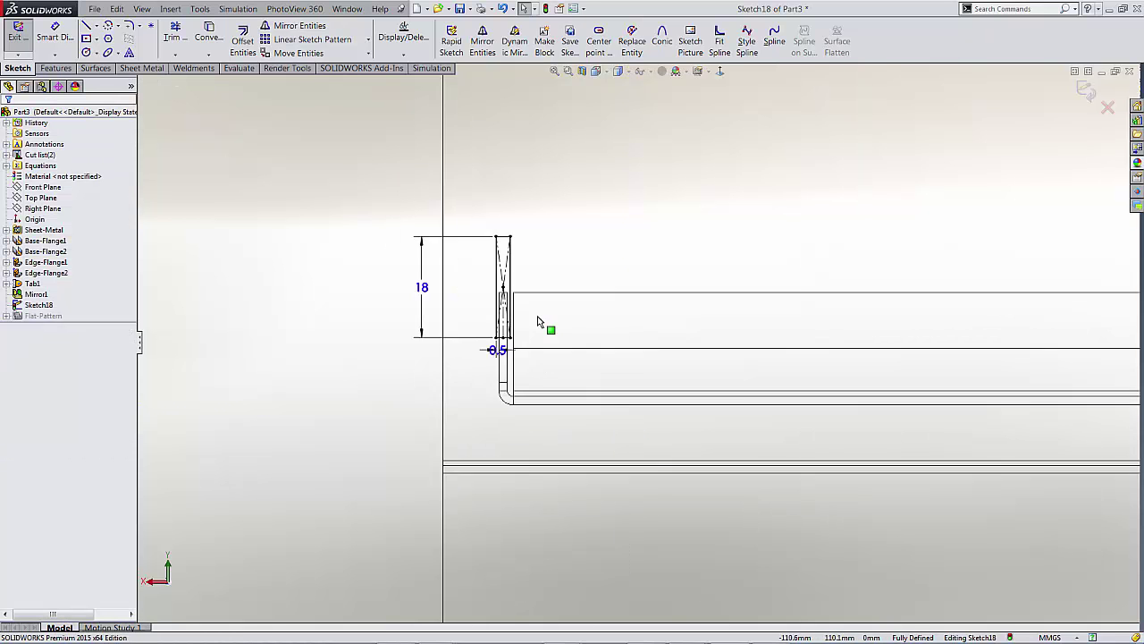
left_click(498, 216)
left_click(483, 144, "ctrl")
left_click(463, 313, "ctrl")
left_click(474, 399, "ctrl")
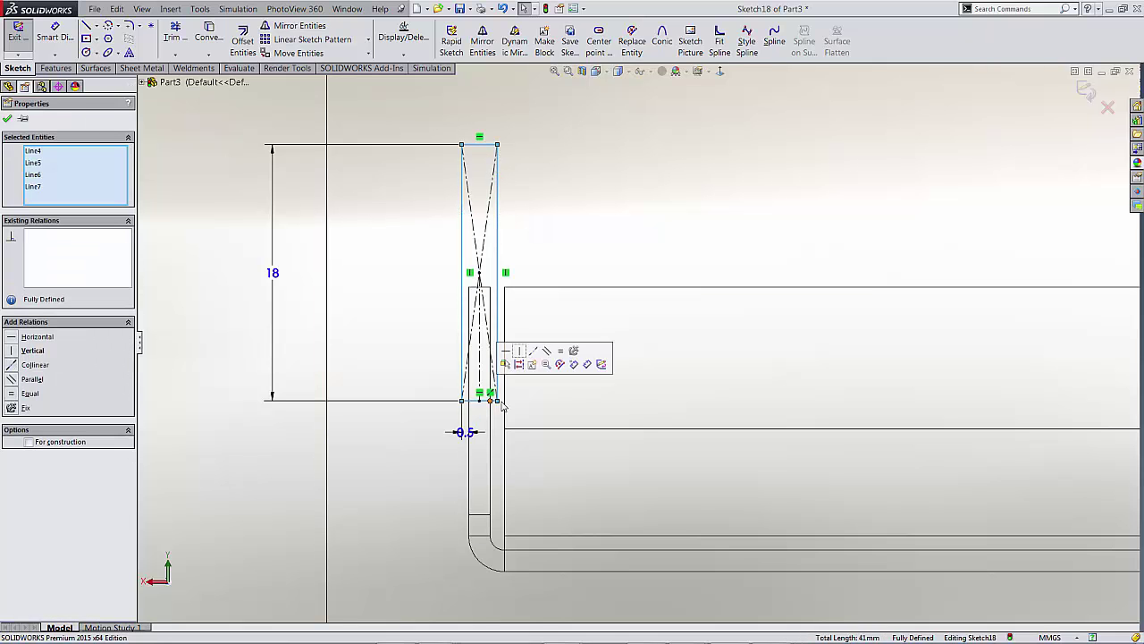
scroll(746, 441, "up", 6)
scroll(852, 500, "down", 2)
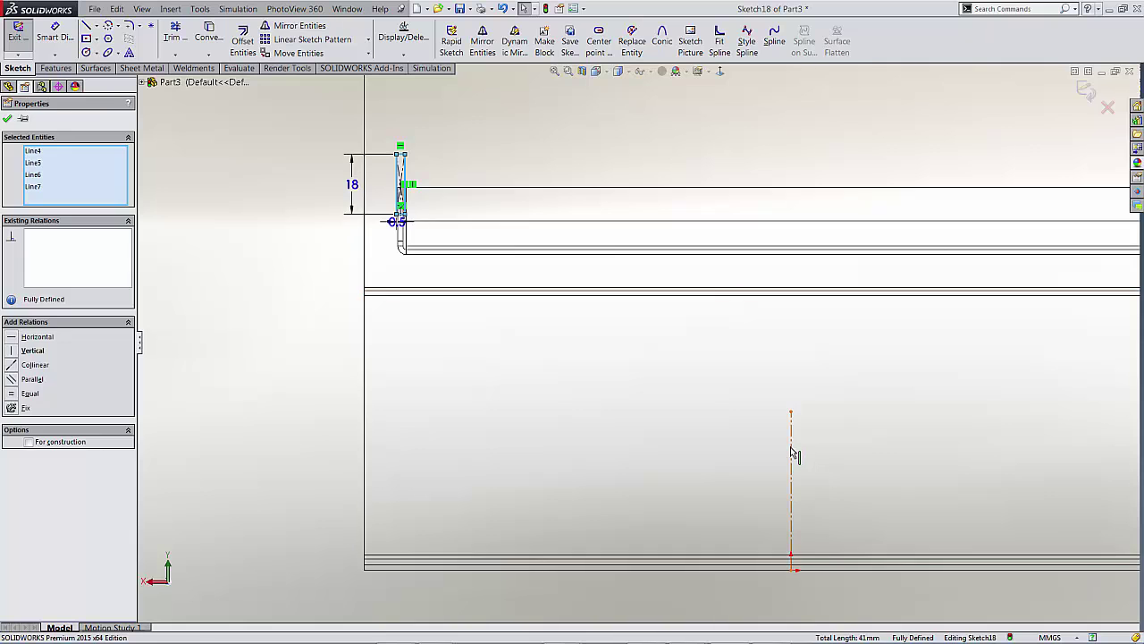
left_click(794, 454, "ctrl")
scroll(792, 452, "up", 3)
key("s")
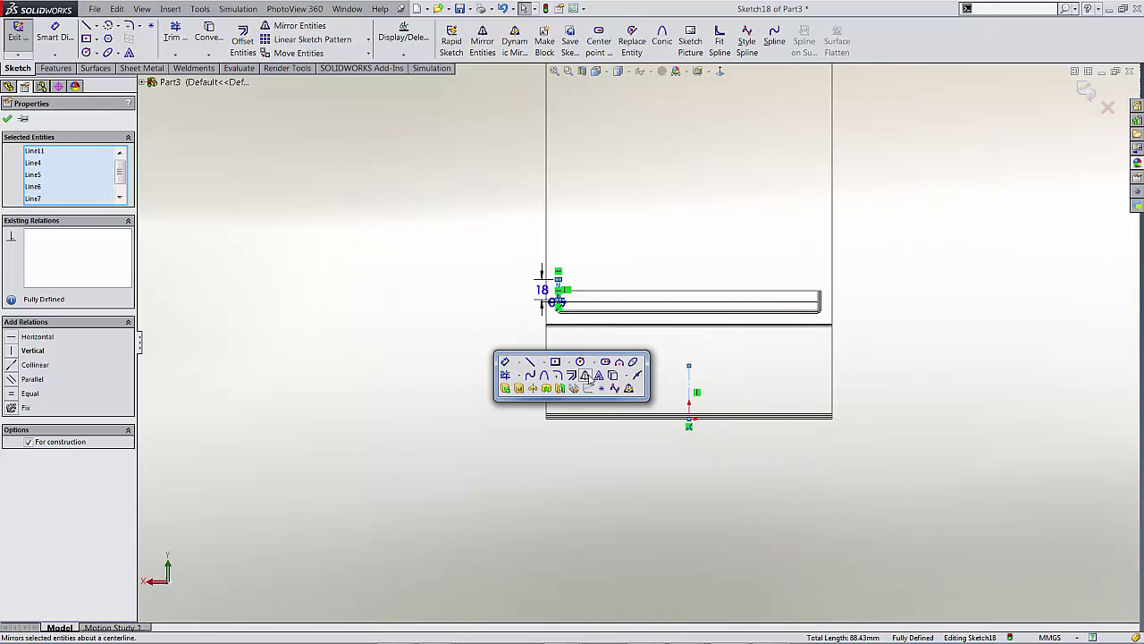
left_click(587, 375)
Cut-extrude both slot rectangles Through All, limiting the feature scope to the stand body
scroll(766, 290, "down", 5)
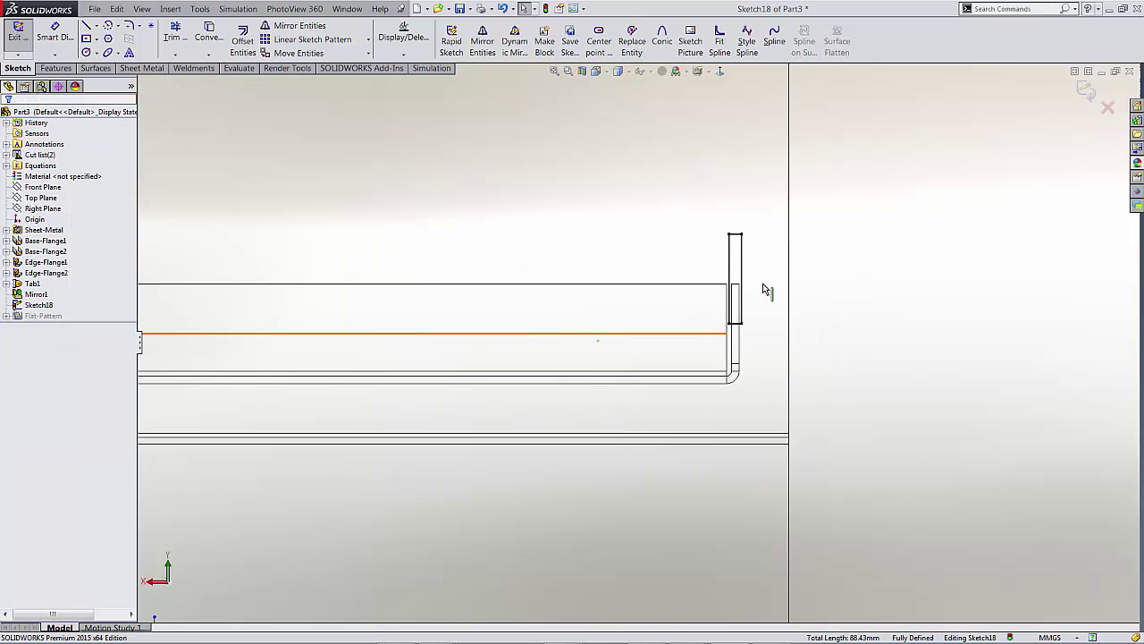
scroll(760, 294, "up", 5)
right_click_drag(307, 327, 312, 235)
key("s")
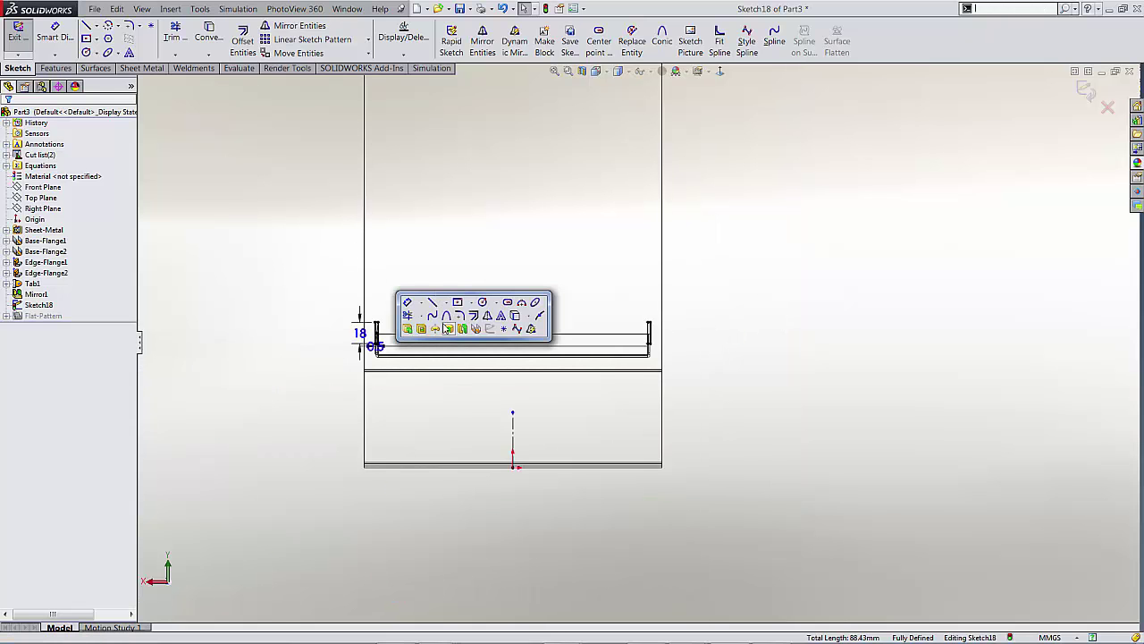
left_click(447, 329)
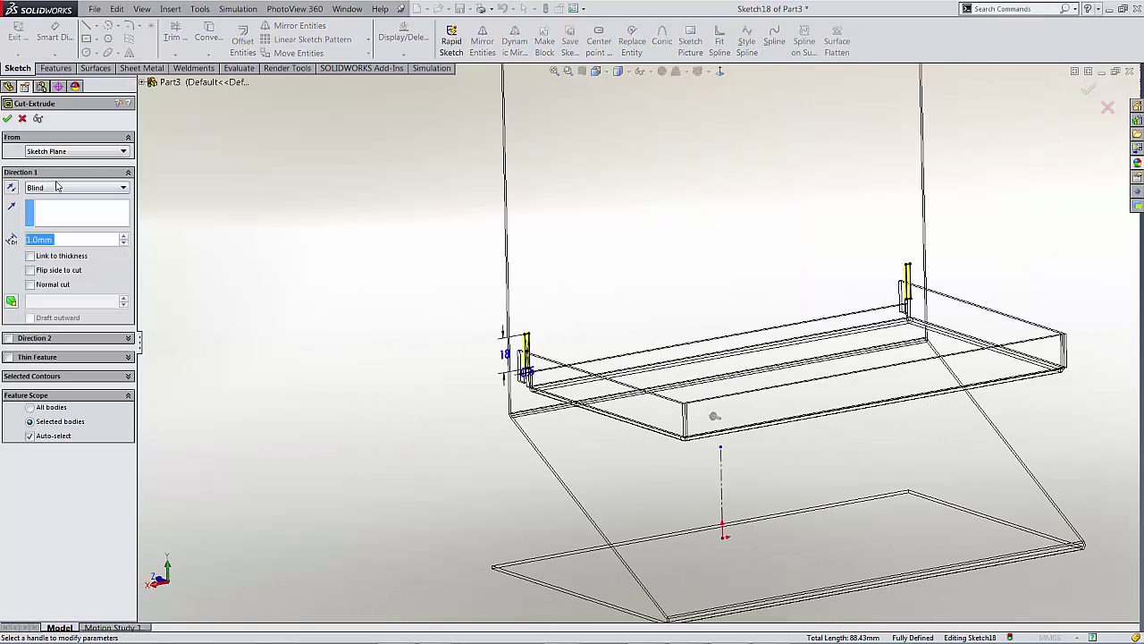
left_click(57, 186)
left_click(52, 209)
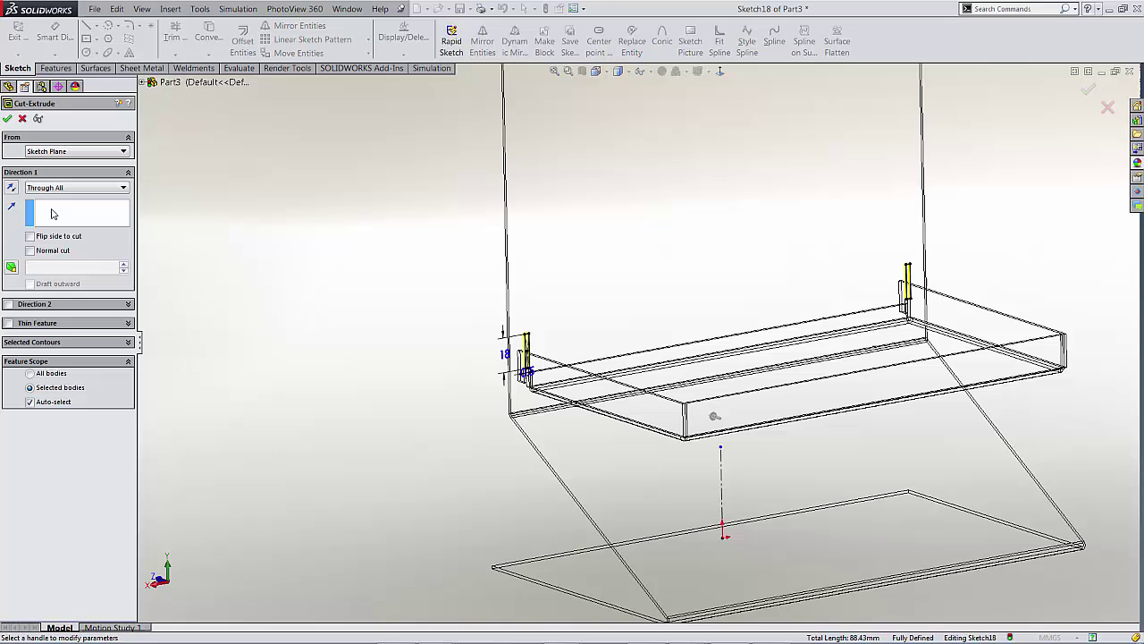
left_click(47, 404)
left_click(607, 265)
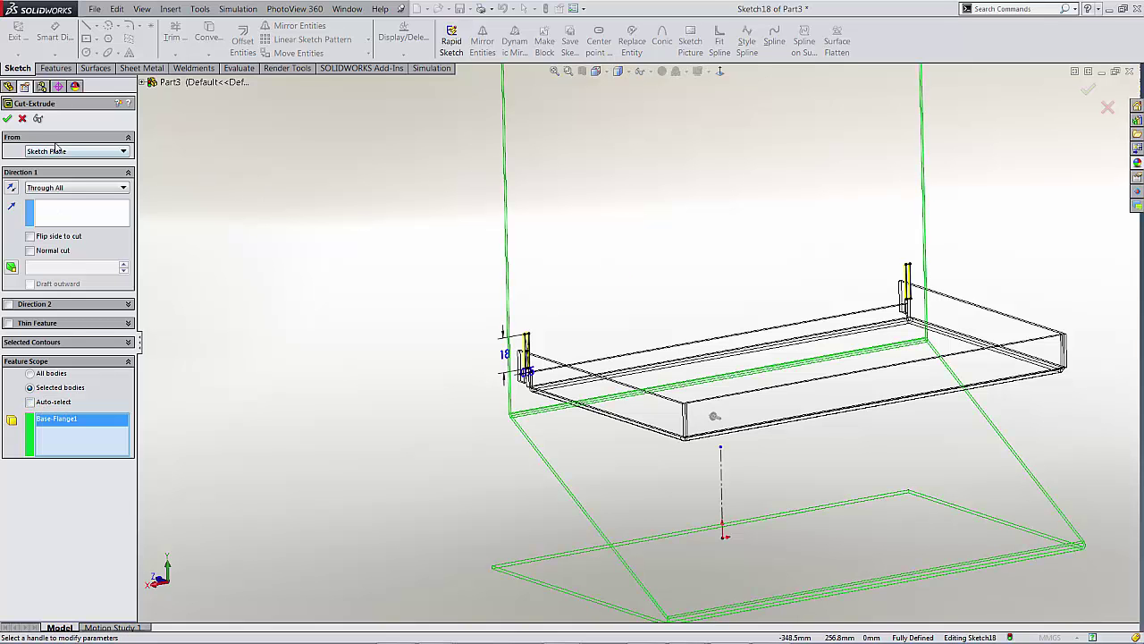
left_click(8, 118)
Set the display style to Shaded With Edges and inspect the hook tab passing through its slot in the stand
left_click(618, 71)
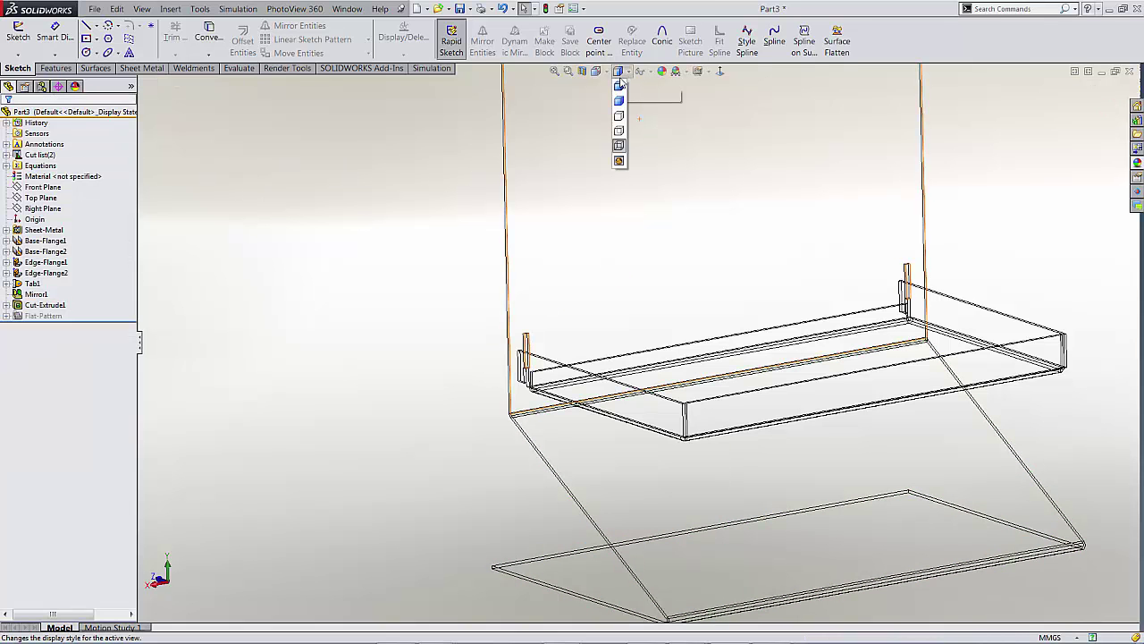
left_click(614, 89)
scroll(493, 358, "down", 5)
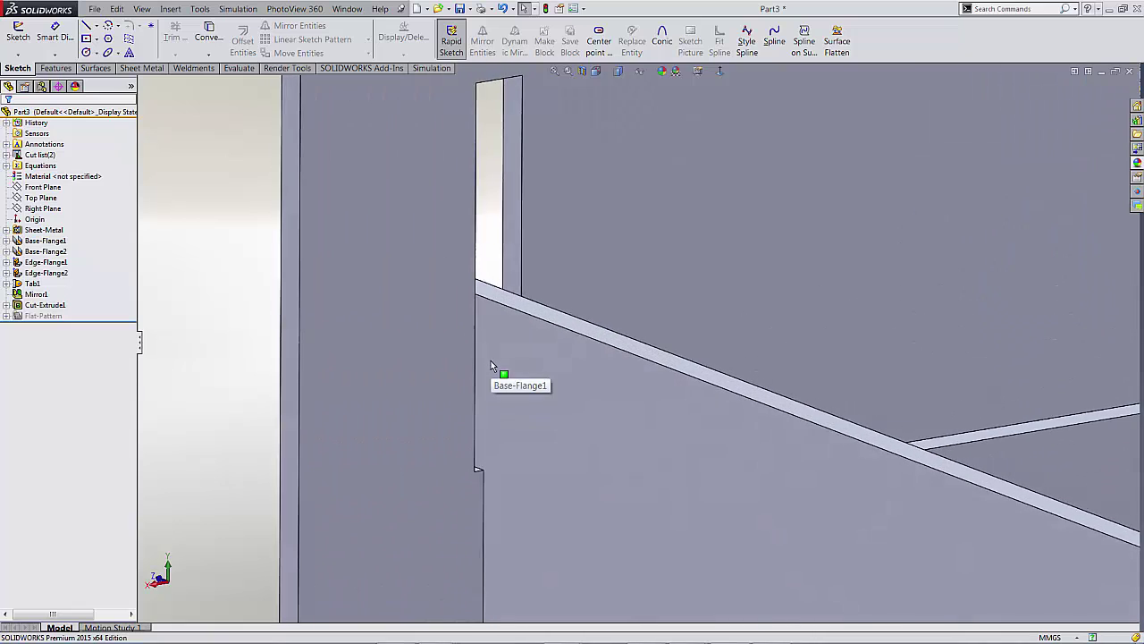
middle_click_drag(491, 360, 524, 367)
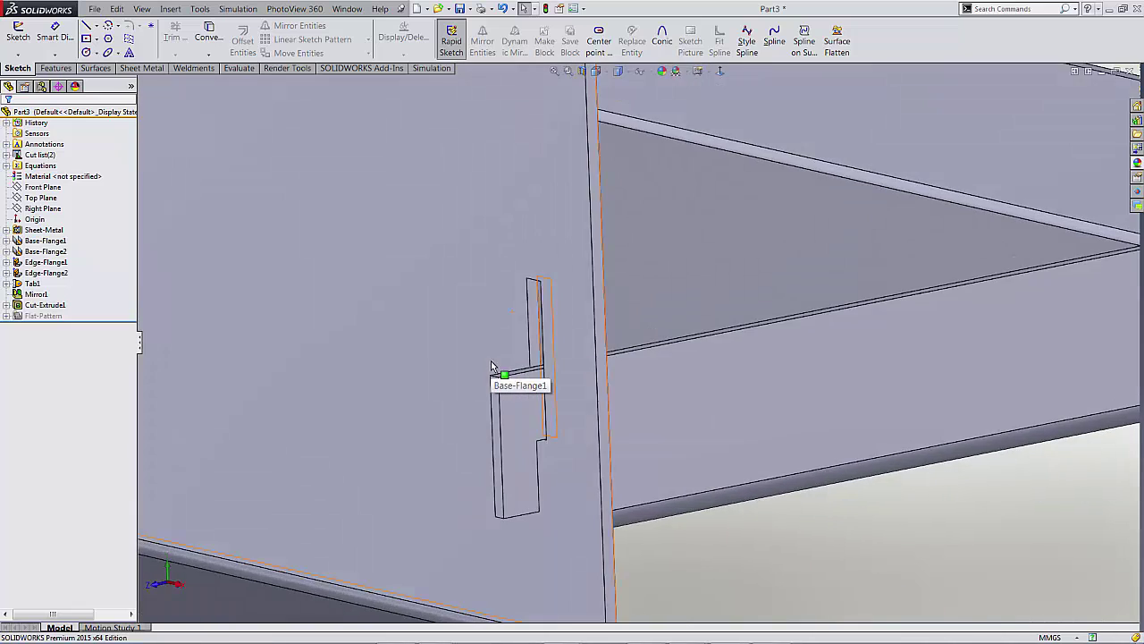
scroll(525, 366, "up", 5)
key("ctrl+7")
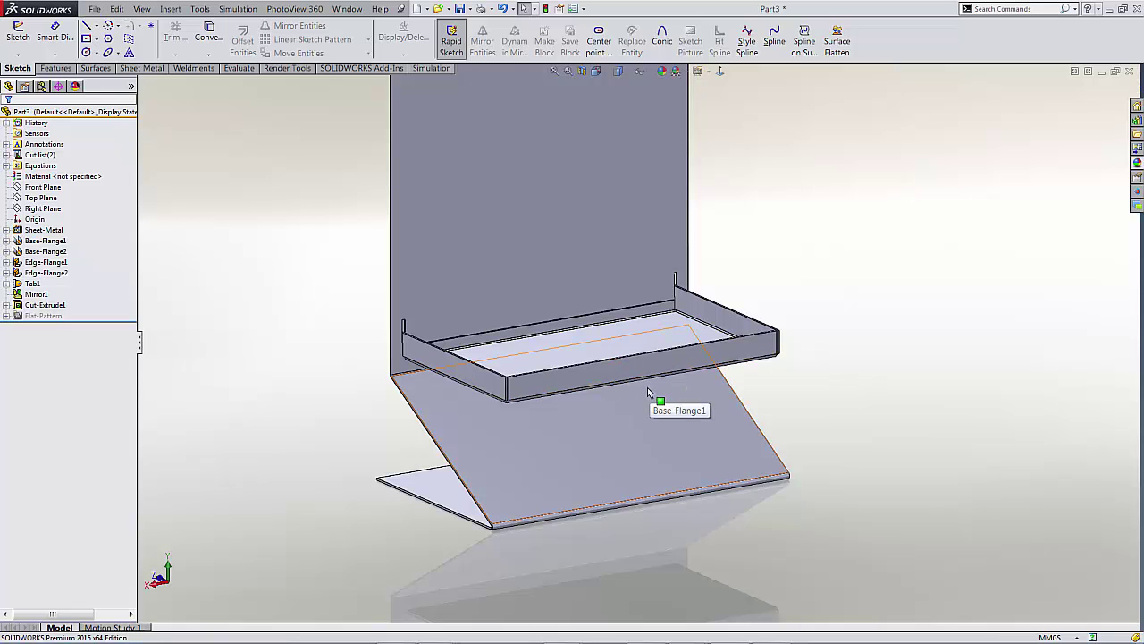
Start a sketch on the shelf's front flange face and draw a vertical centerline between the midpoints of its upper and lower edges
left_click(644, 365)
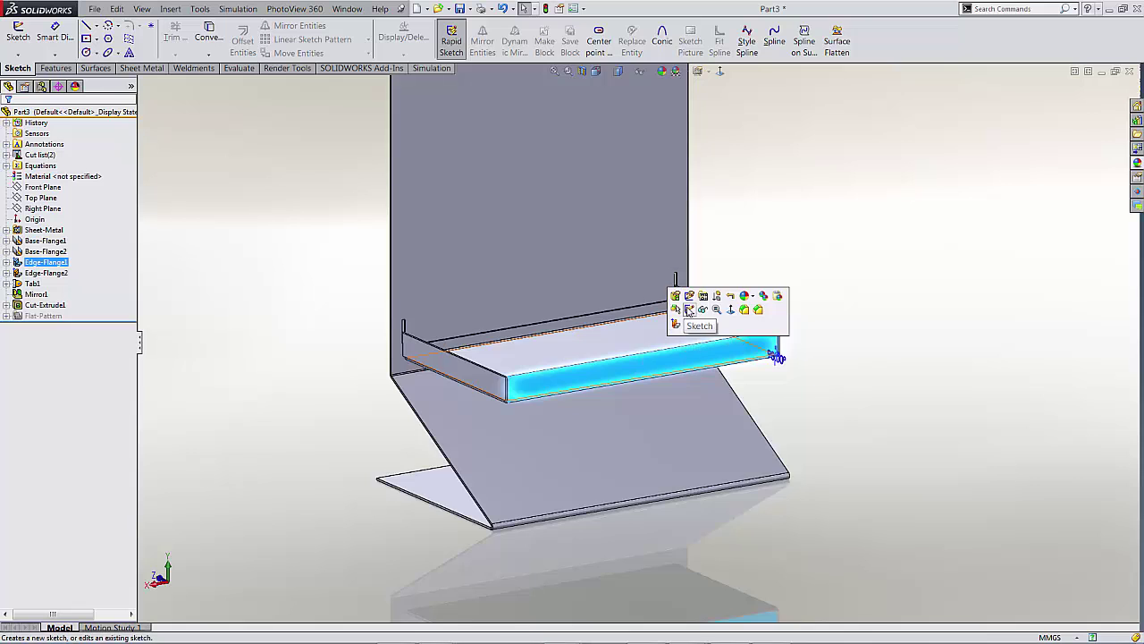
left_click(677, 323)
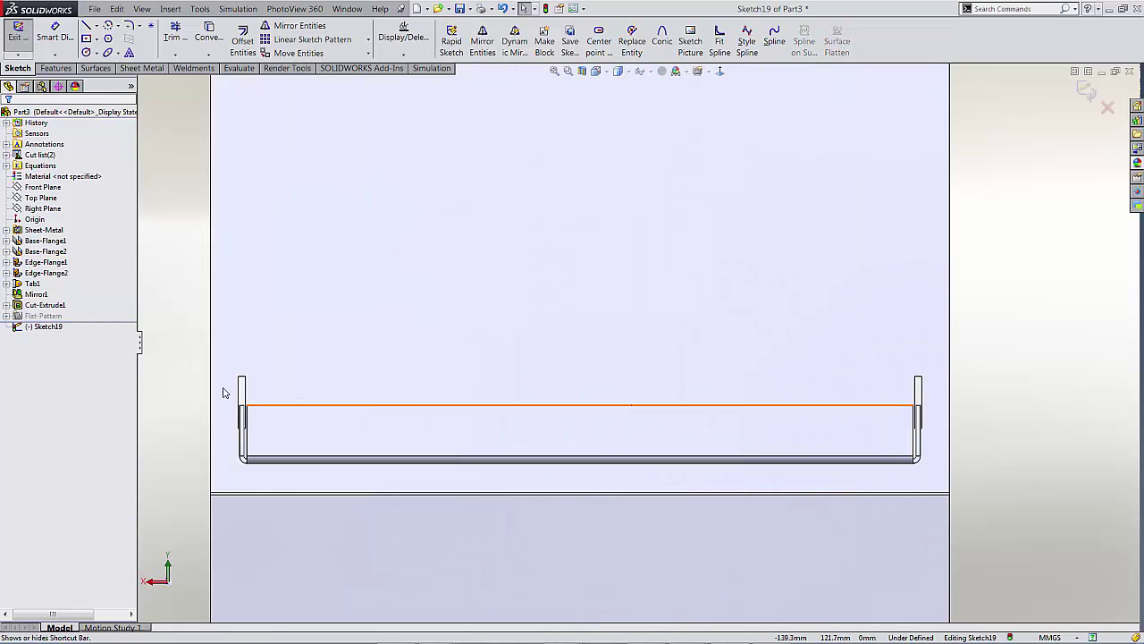
key("s")
left_click(297, 400)
left_click(314, 426)
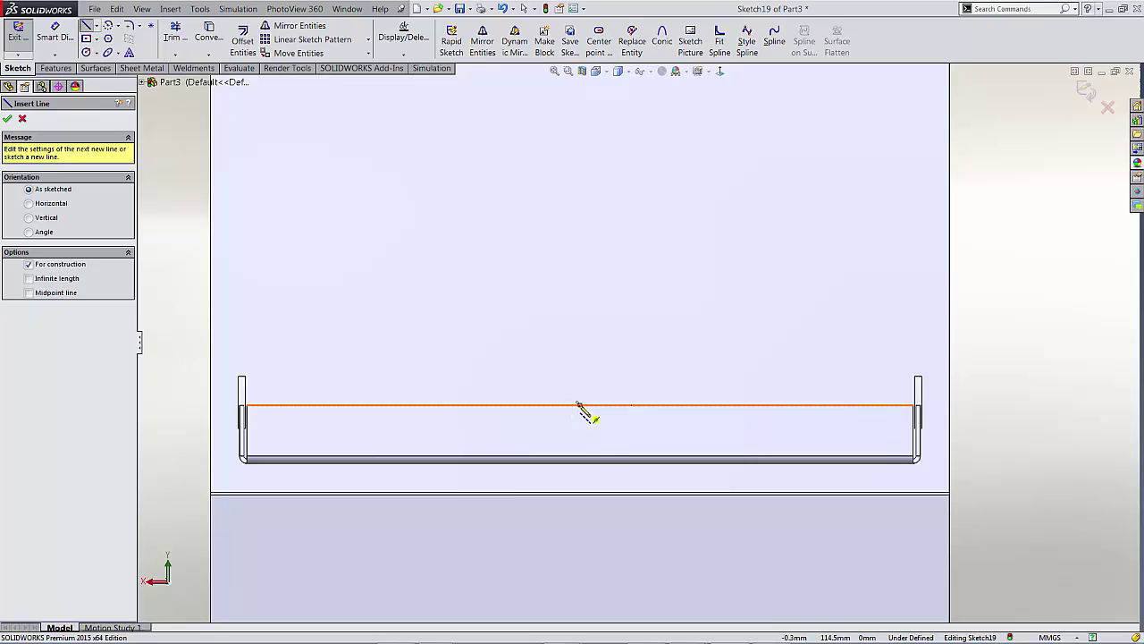
left_click(580, 405)
left_click(580, 457)
scroll(620, 447, "down", 3)
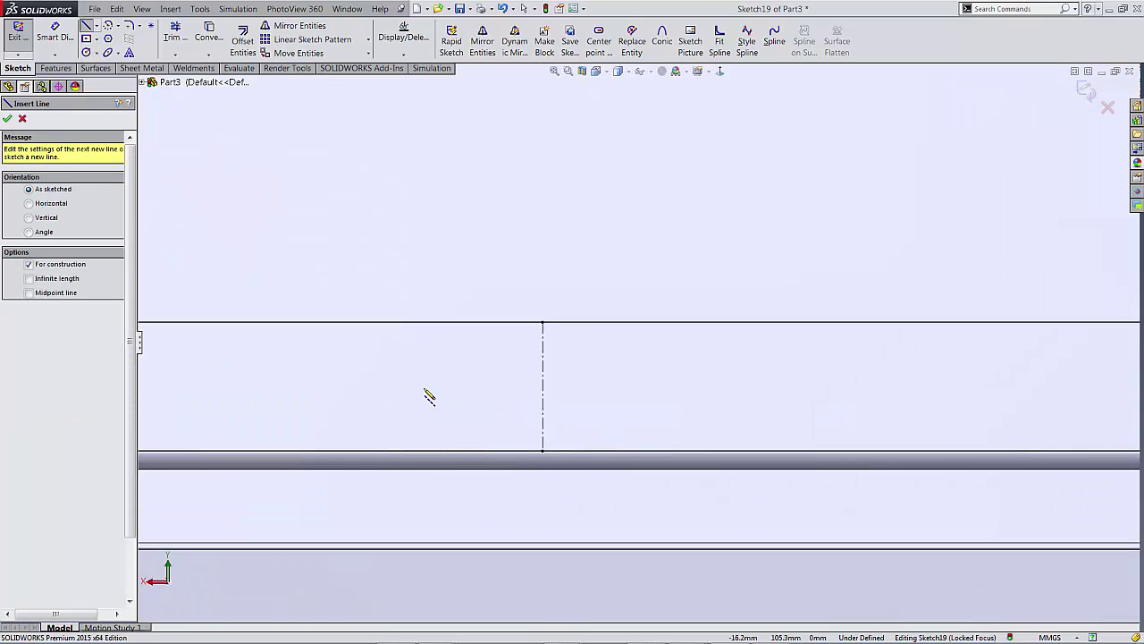
Sketch a horizontal midpoint line about 20 mm long, centered on the midpoint of the vertical centerline
key("s")
left_click(564, 400)
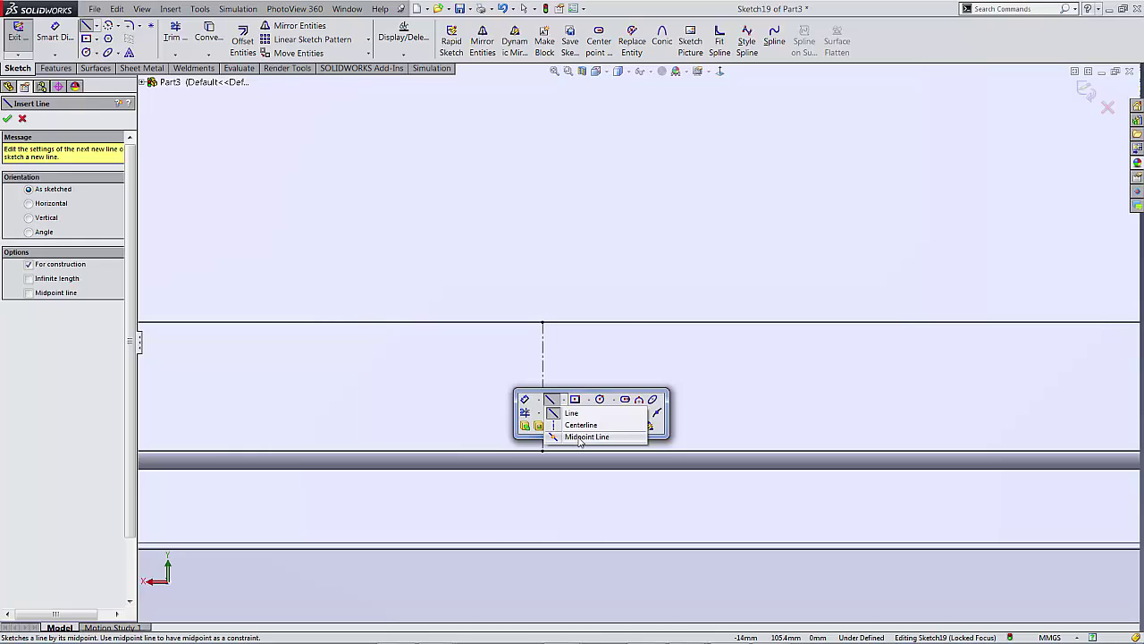
left_click(586, 436)
left_click(543, 385)
left_click(469, 385)
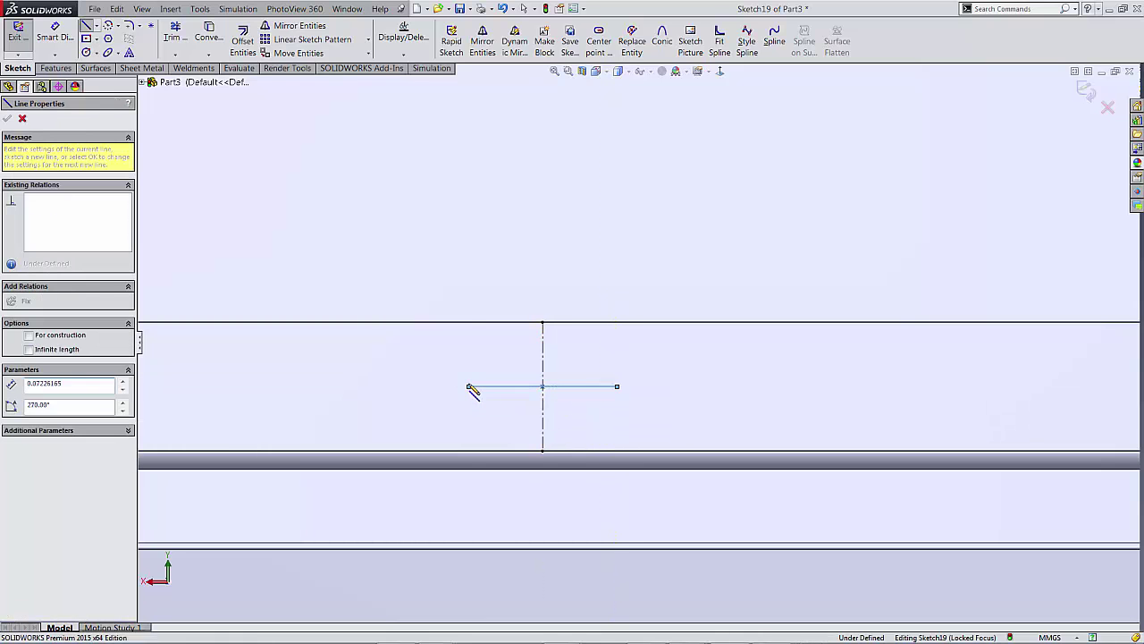
key("Escape")
Draw a circle about 9 mm in diameter at each end of the horizontal line
left_click(547, 351)
key("s")
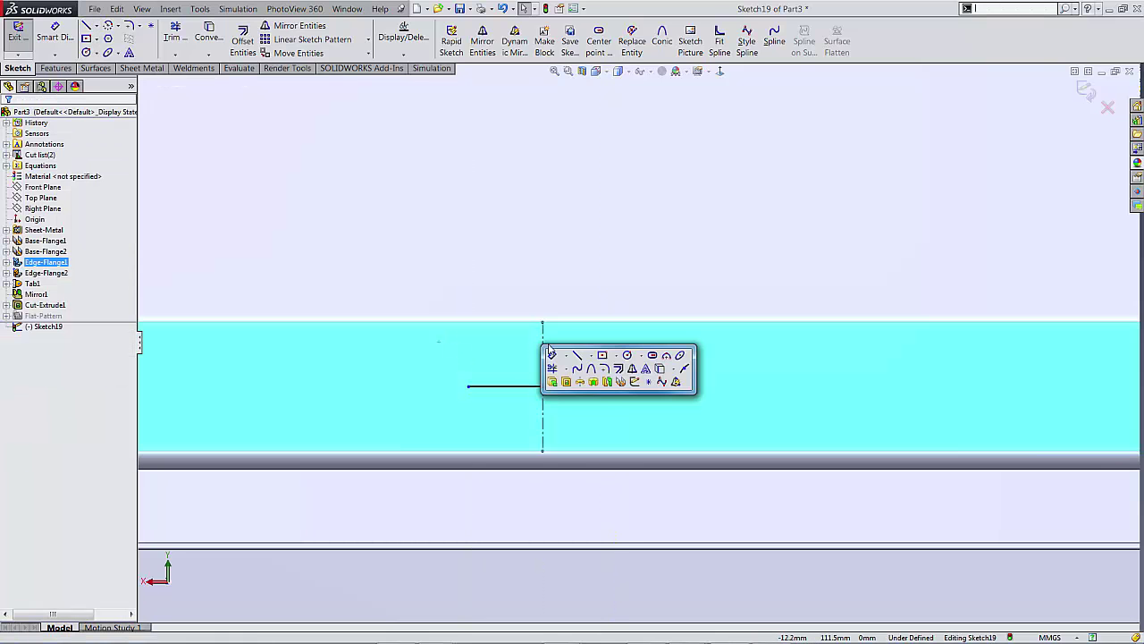
left_click(626, 355)
left_click(617, 386)
left_click(638, 358)
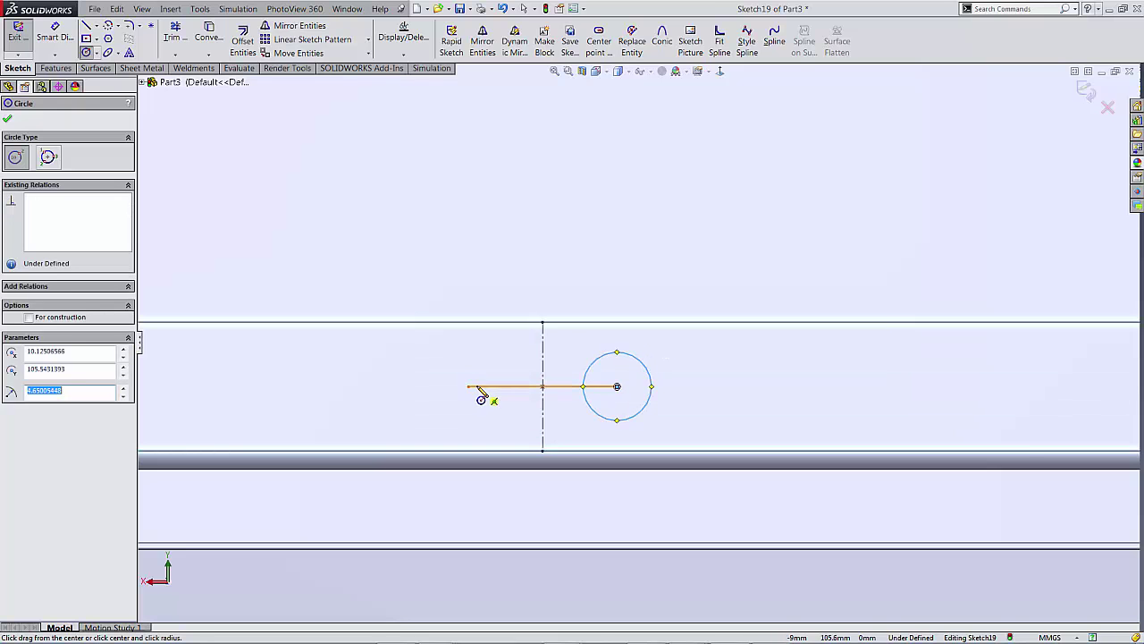
left_click(469, 386)
left_click(490, 364)
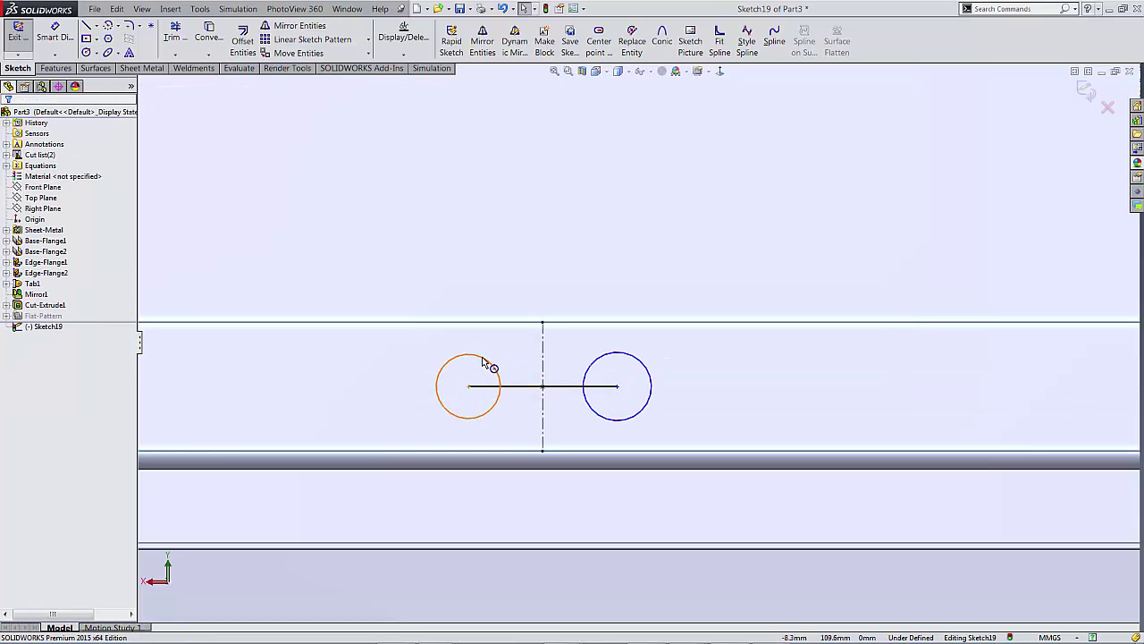
Add an equal relation between the two circles
left_click(620, 356, "ctrl")
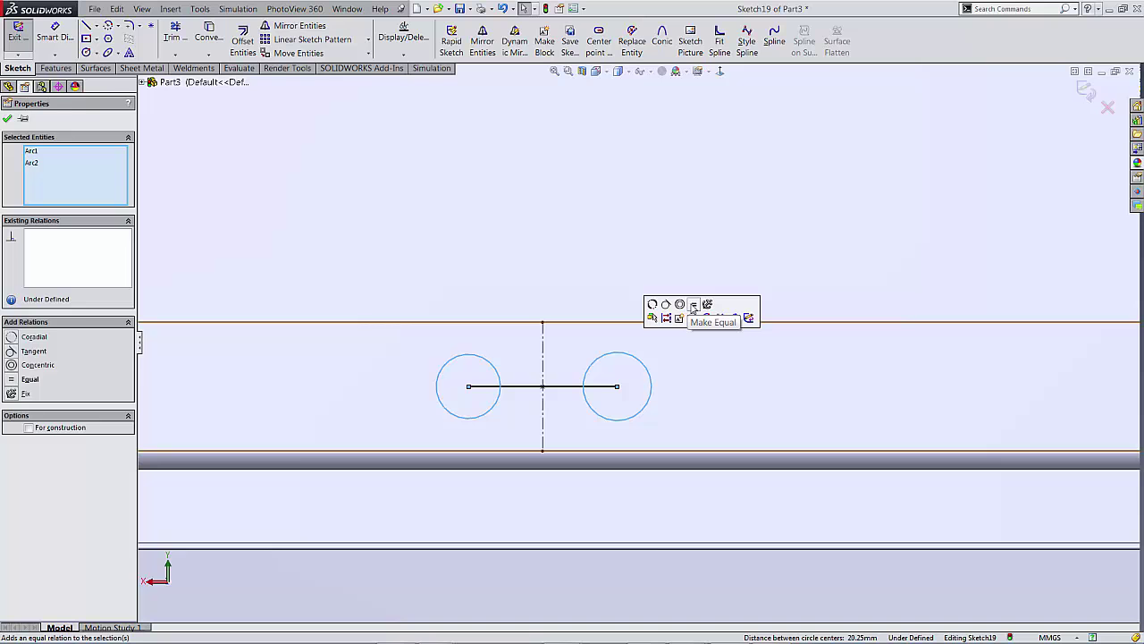
left_click(693, 309)
left_click_drag(638, 365, 649, 312)
key("Escape")
Dimension the horizontal line between the circle centers to 25 mm
left_click(552, 349)
key("s")
left_click(646, 361)
left_click(581, 386)
left_click(577, 283)
type("25")
key("Return")
Dimension the circle's diameter to 3.5 mm and convert the line joining the circles to construction geometry
left_click(436, 365)
left_click(359, 292)
type("3.5")
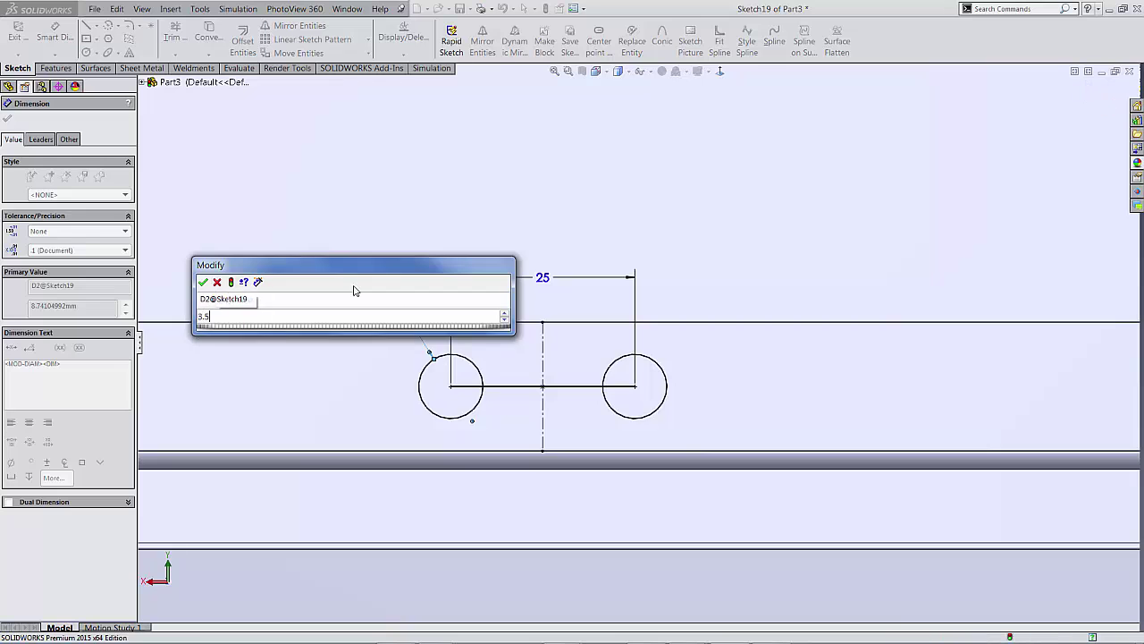
key("Return")
key("Escape")
left_click(503, 387)
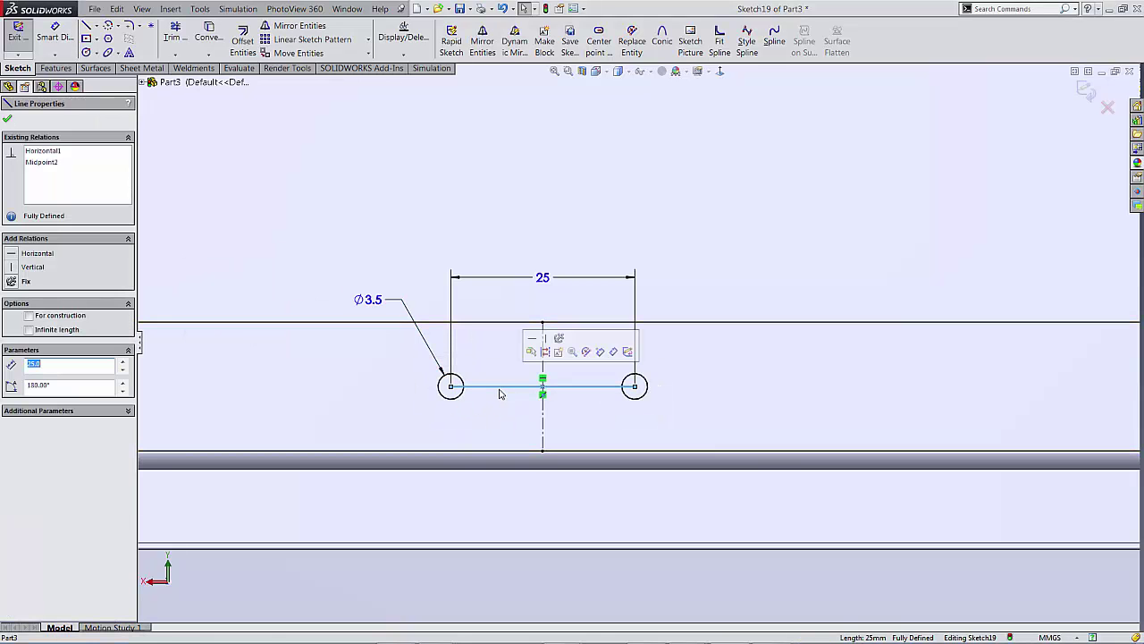
left_click(545, 353)
Cut-extrude the two circles through the shelf's front flange with the Up To Next end condition
scroll(550, 356, "up", 5)
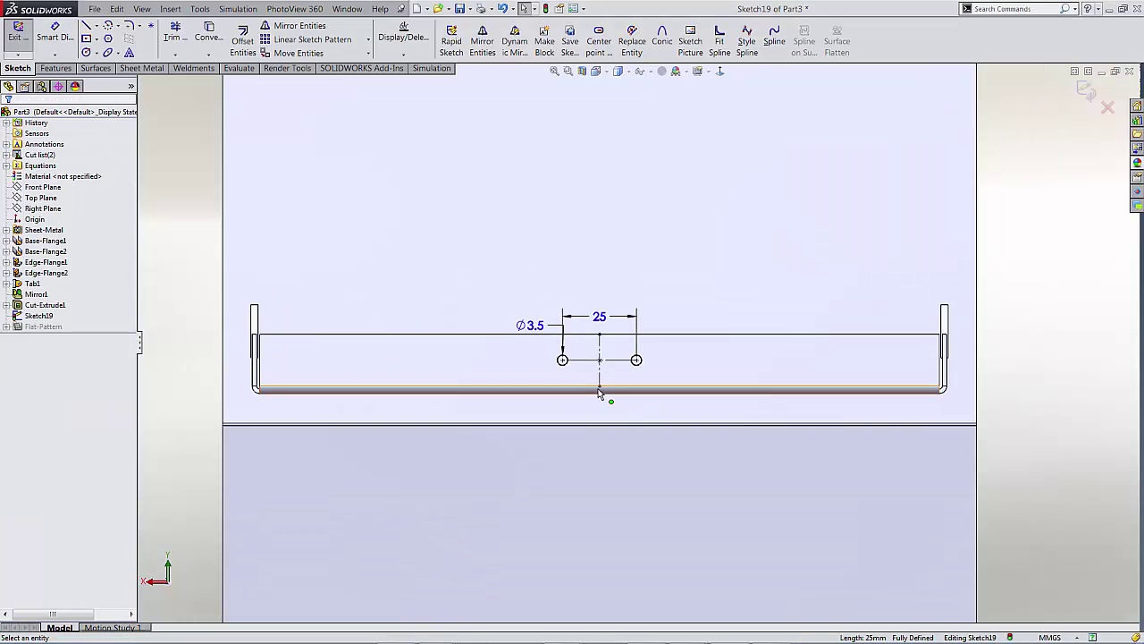
scroll(600, 392, "up", 2)
key("s")
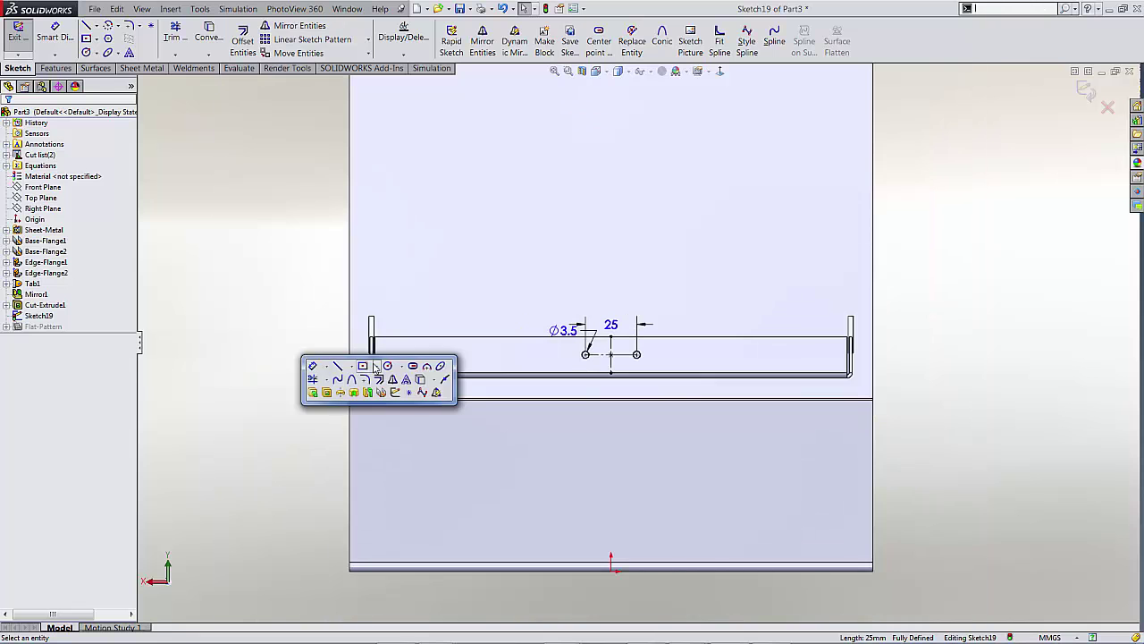
left_click(327, 394)
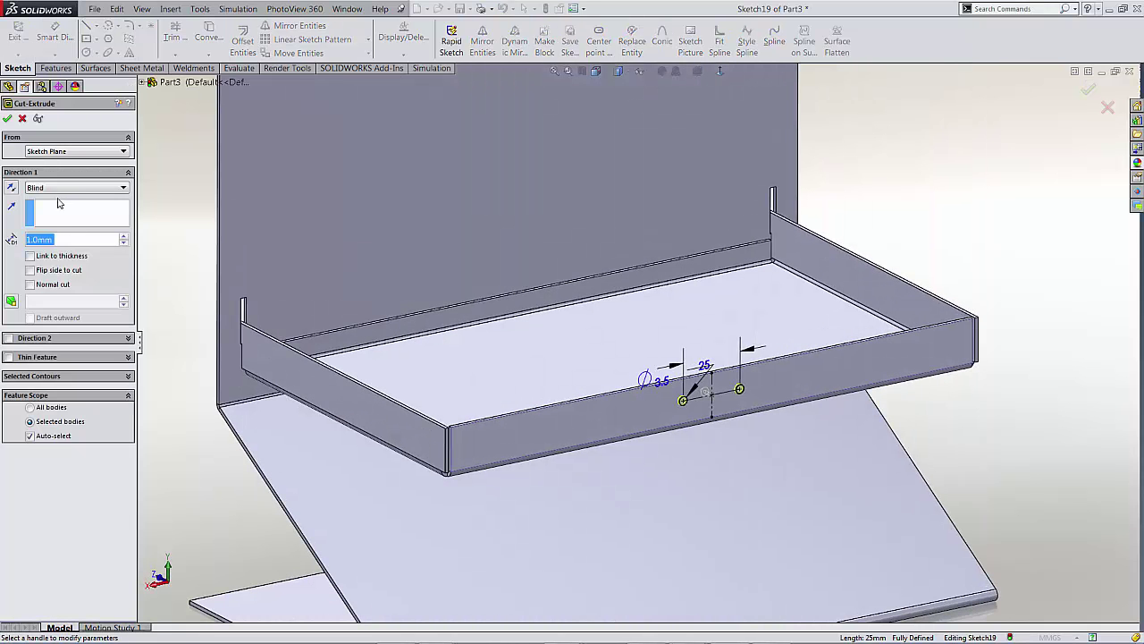
left_click(55, 188)
left_click(51, 225)
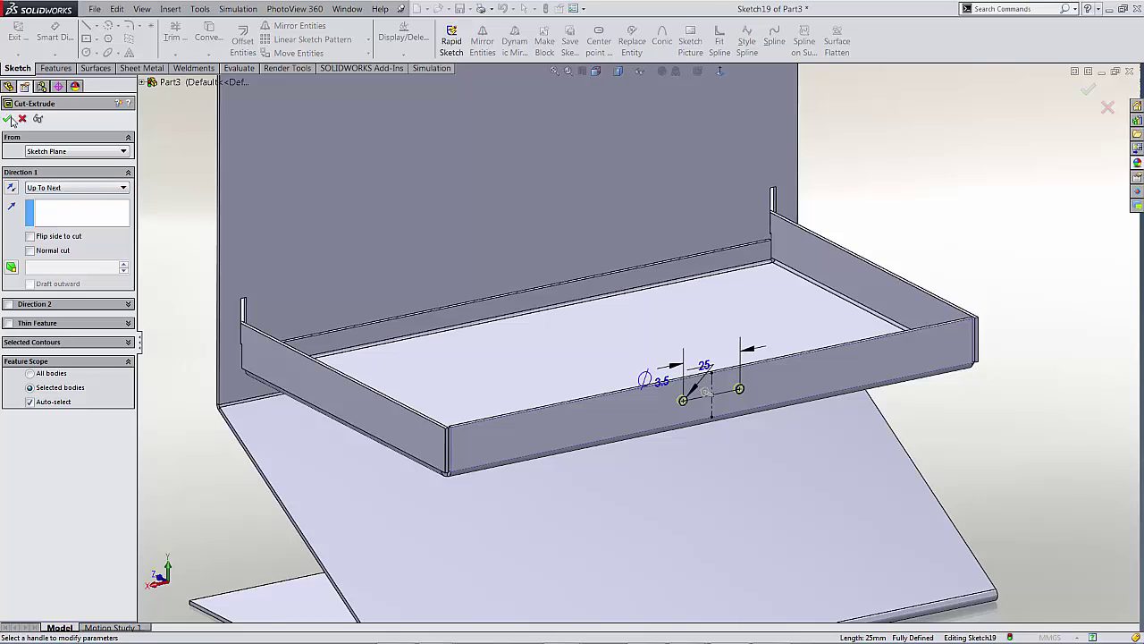
key("Return")
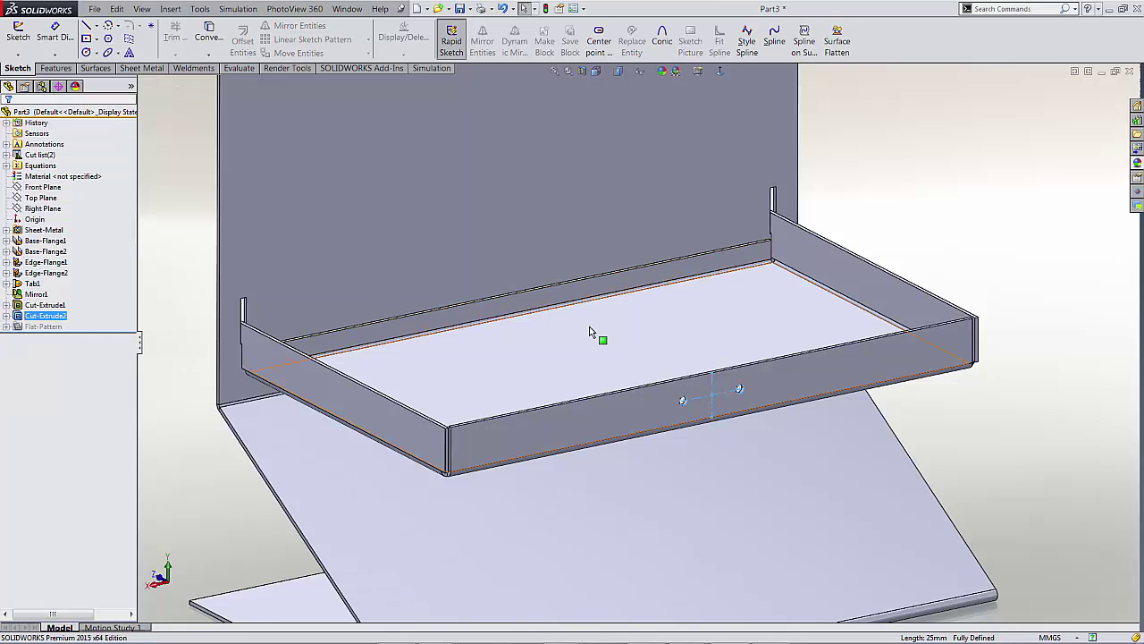
Create a linear pattern of the shelf body along the panel's vertical edge with 170 mm spacing and 2 instances
scroll(593, 332, "up", 3)
scroll(977, 249, "up", 3)
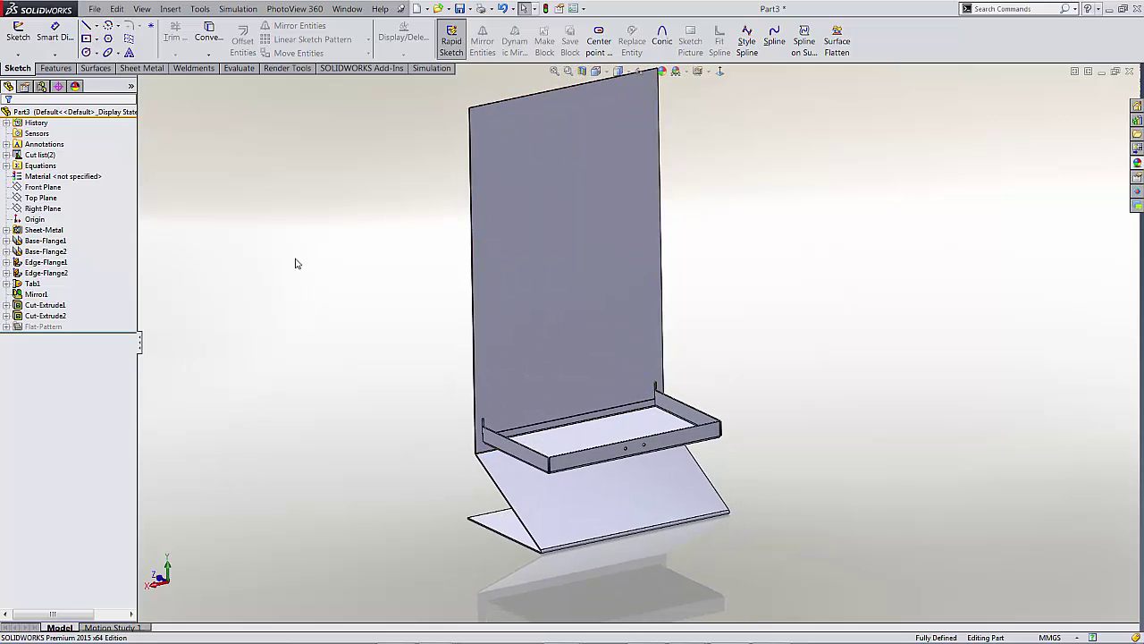
left_click(480, 265)
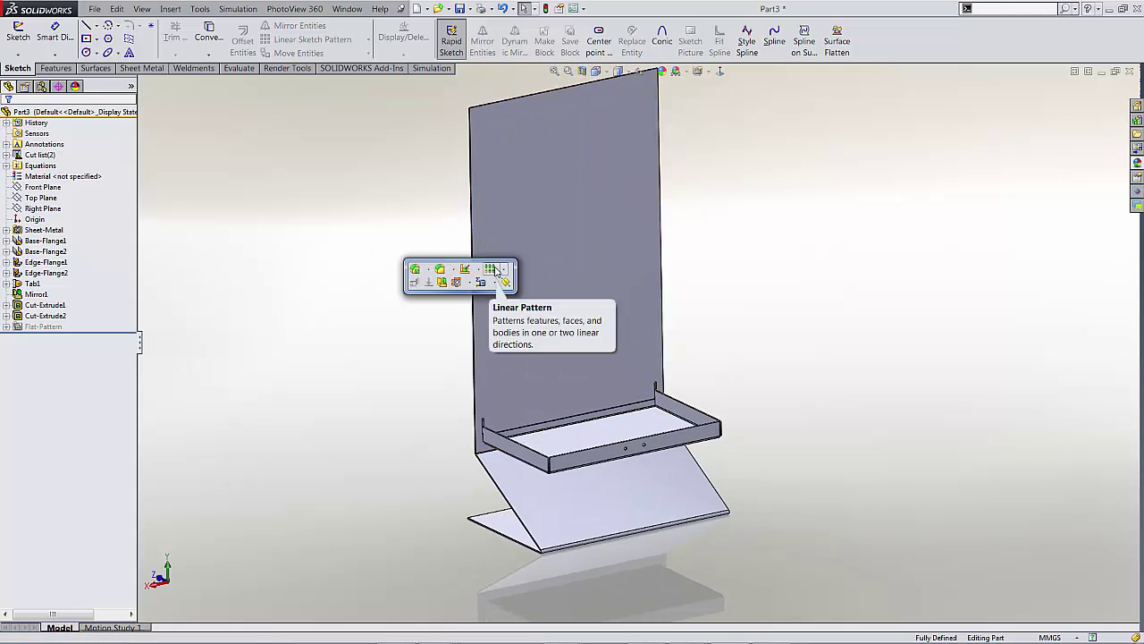
left_click(491, 269)
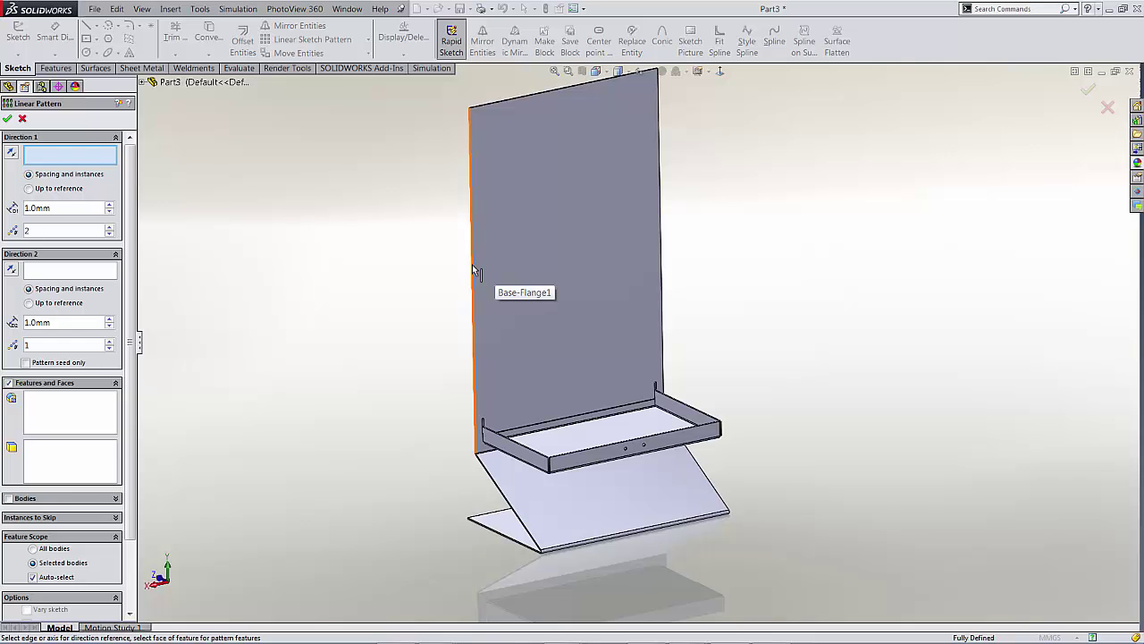
left_click(473, 268)
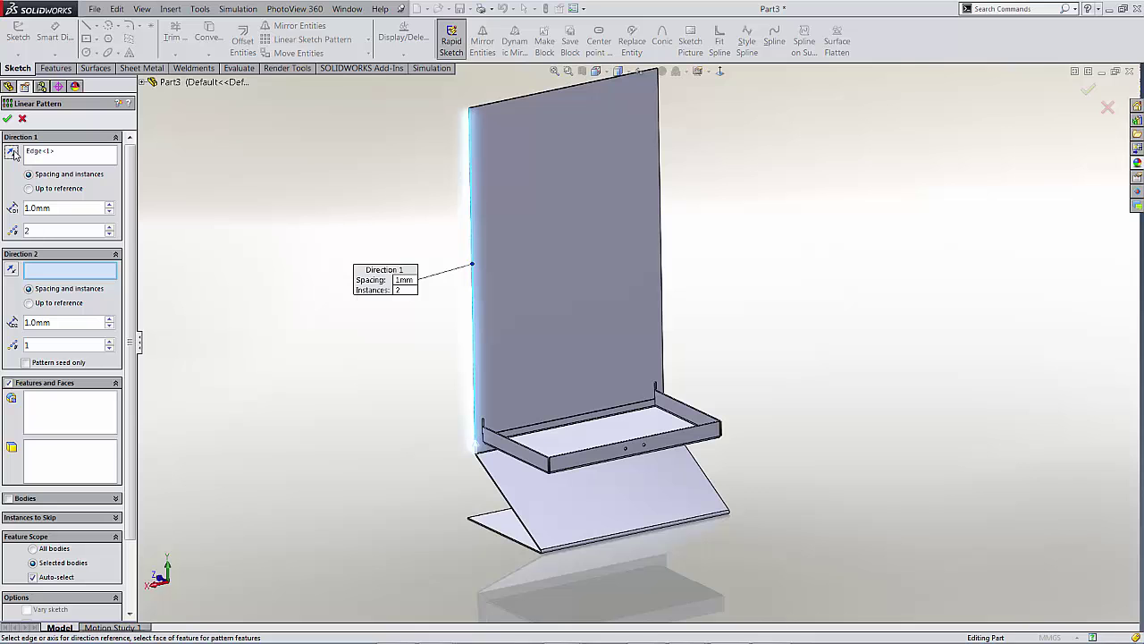
left_click(10, 498)
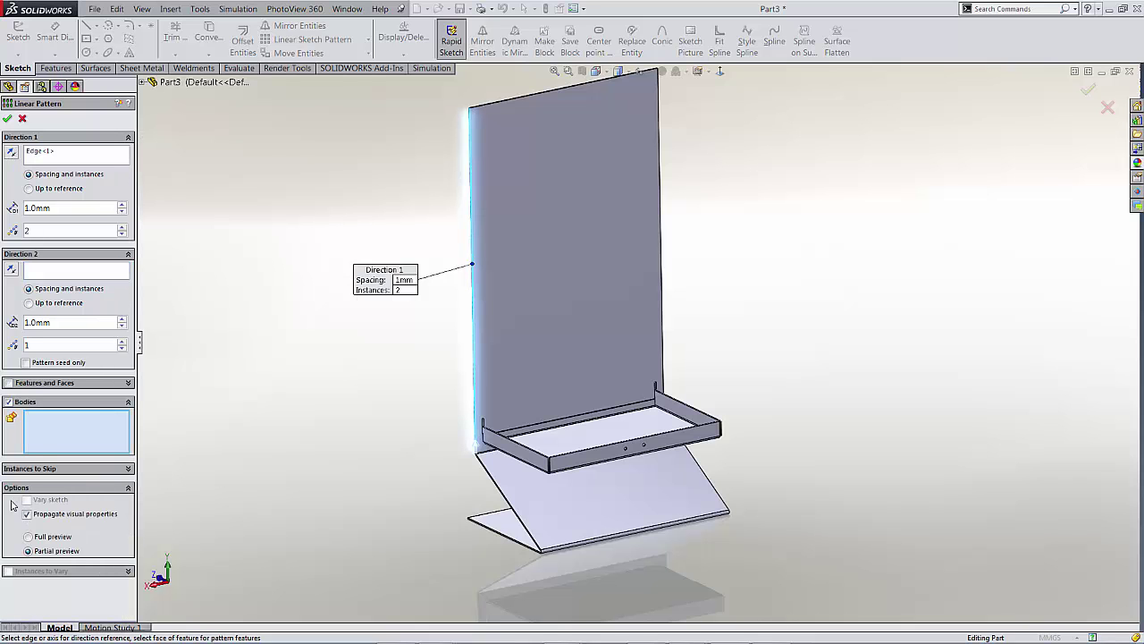
left_click(539, 455)
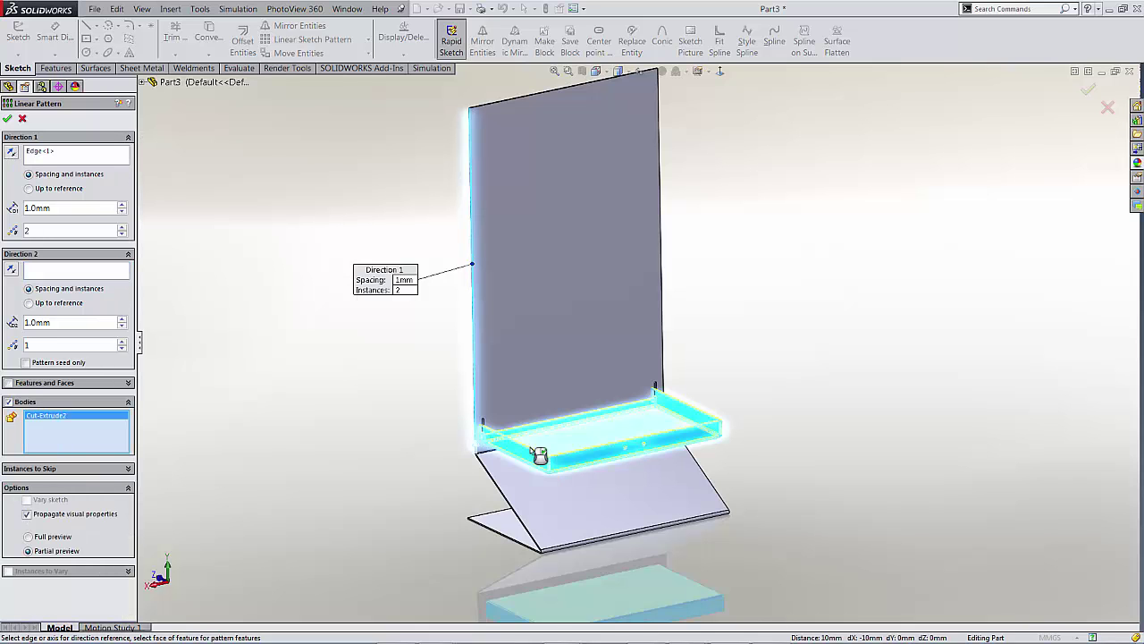
type("170")
key("Return")
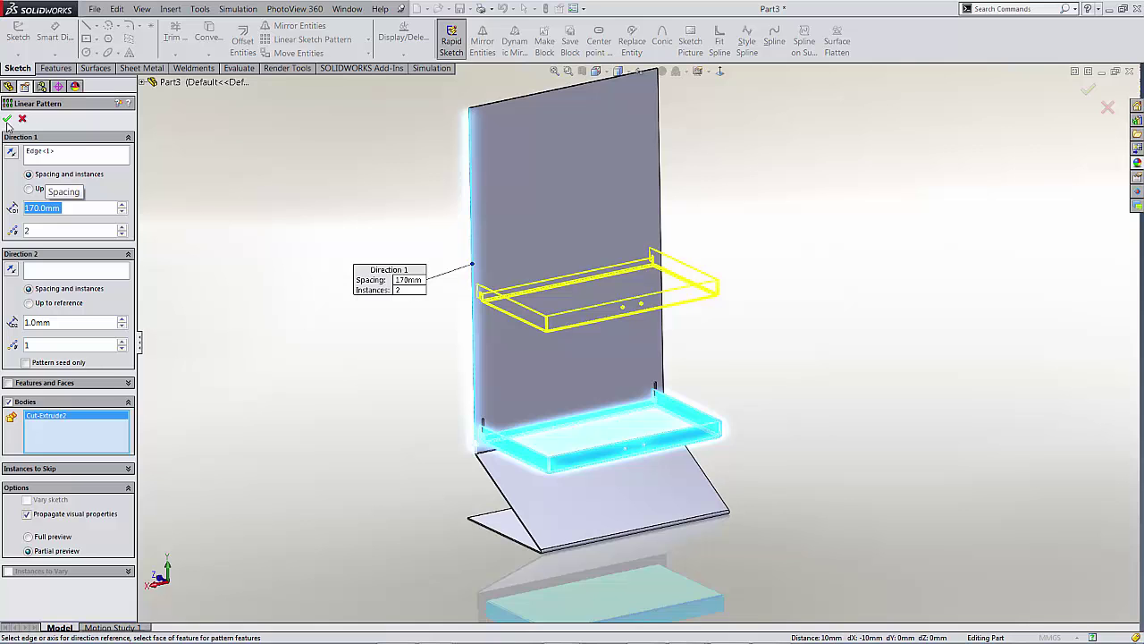
left_click(7, 119)
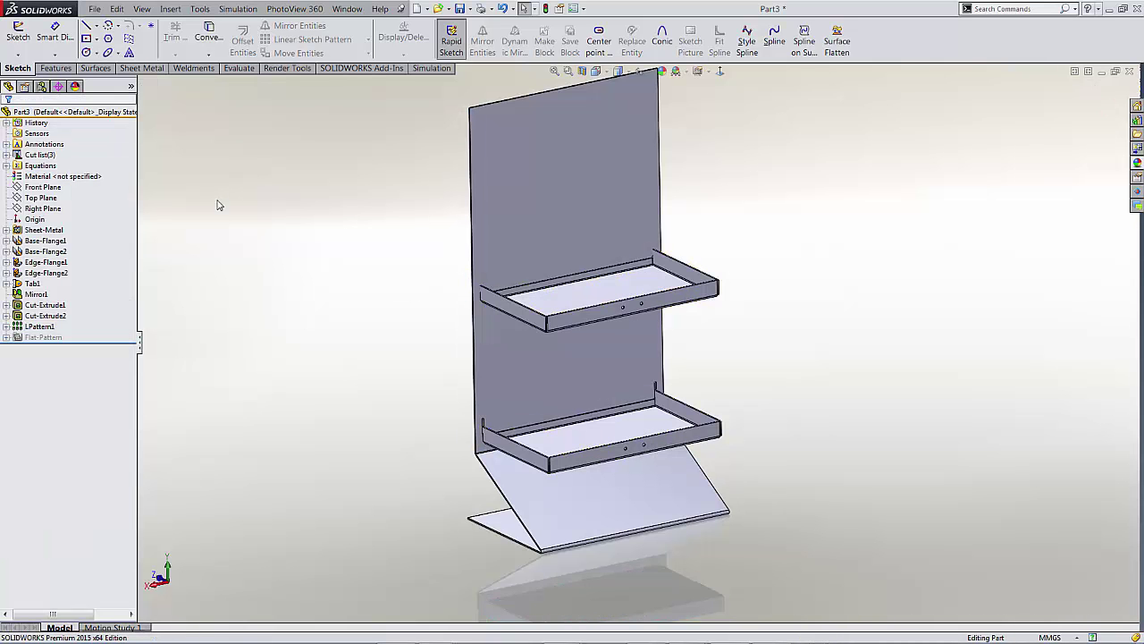
scroll(219, 205, "down", 5)
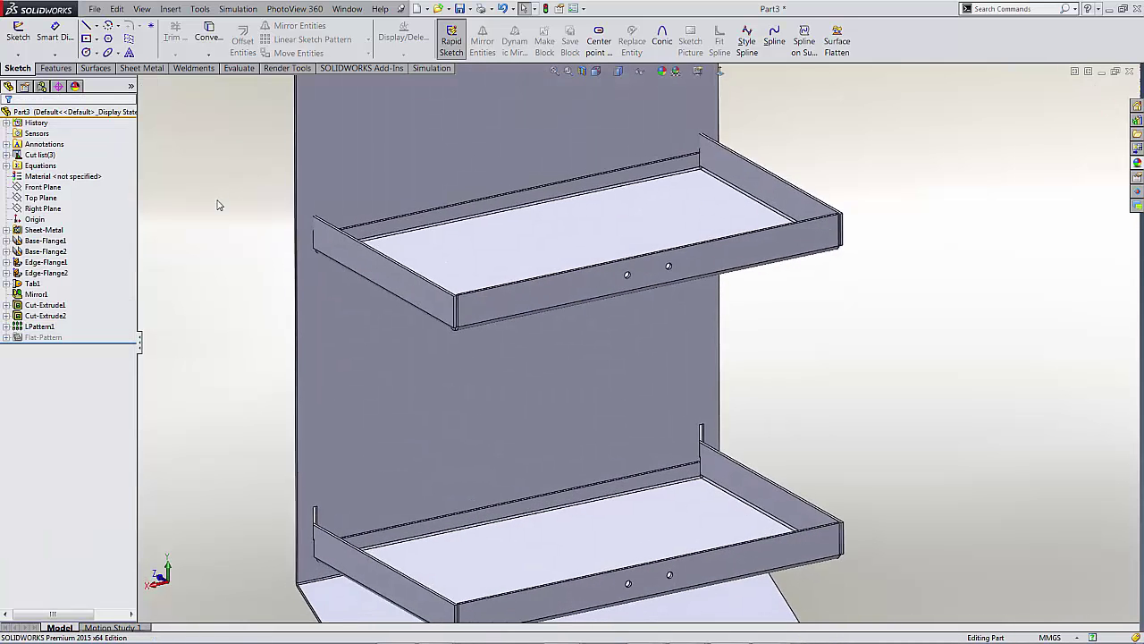
Create a linear pattern of the slot cut along the panel's vertical edge, 170 mm spacing and 2 instances, scoped to the panel body only
scroll(219, 206, "up", 3)
key("s")
left_click(399, 227)
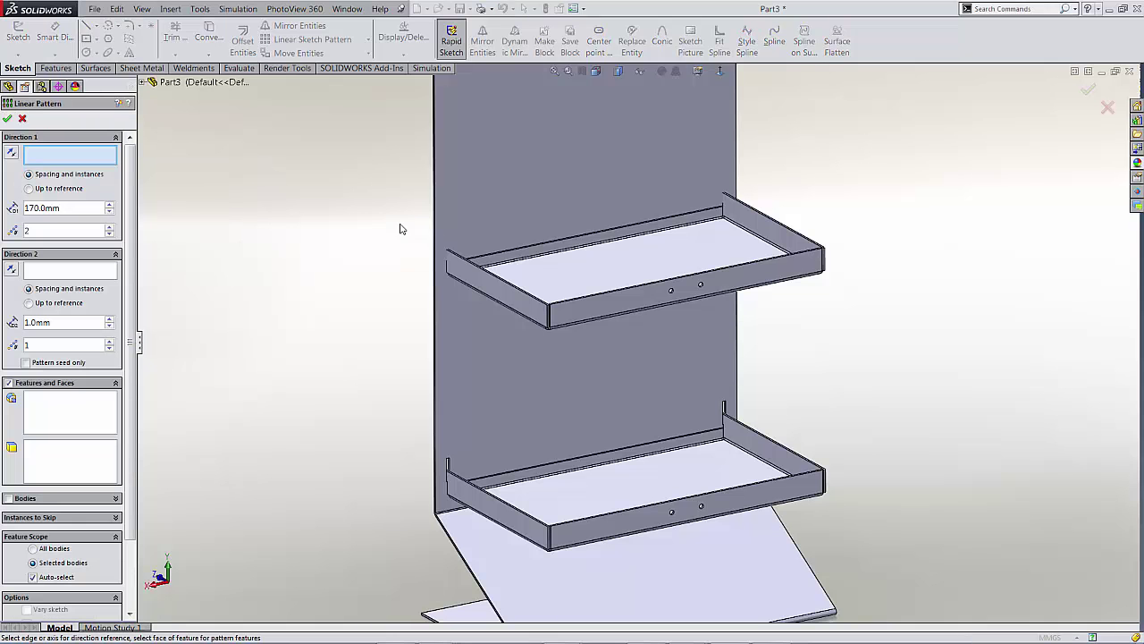
key("f")
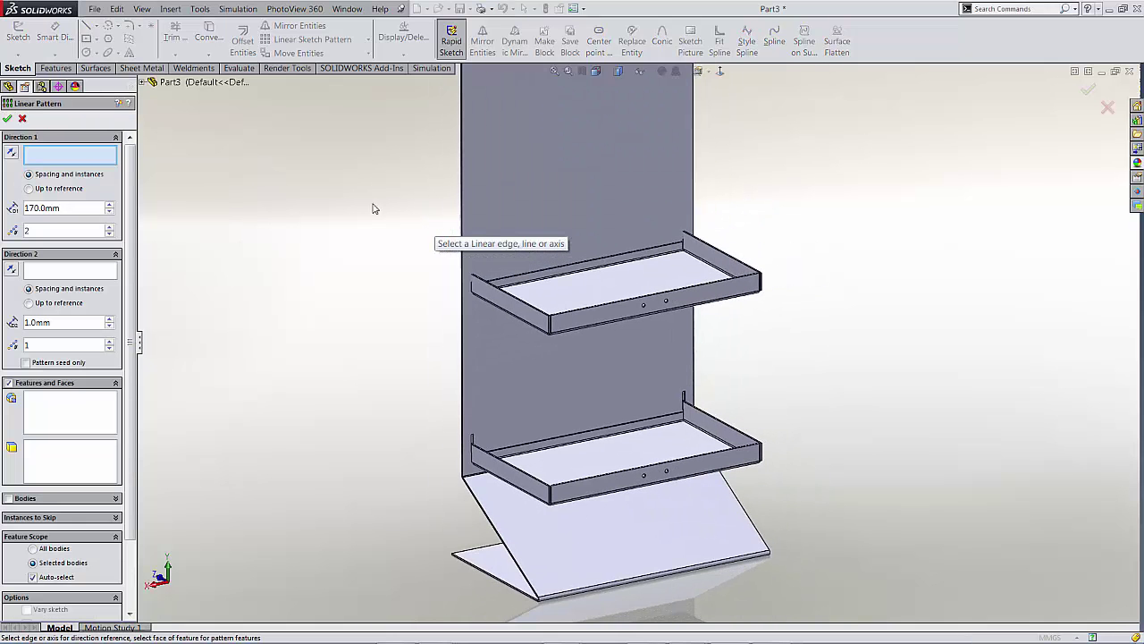
left_click(464, 149)
middle_click_drag(464, 149, 182, 212)
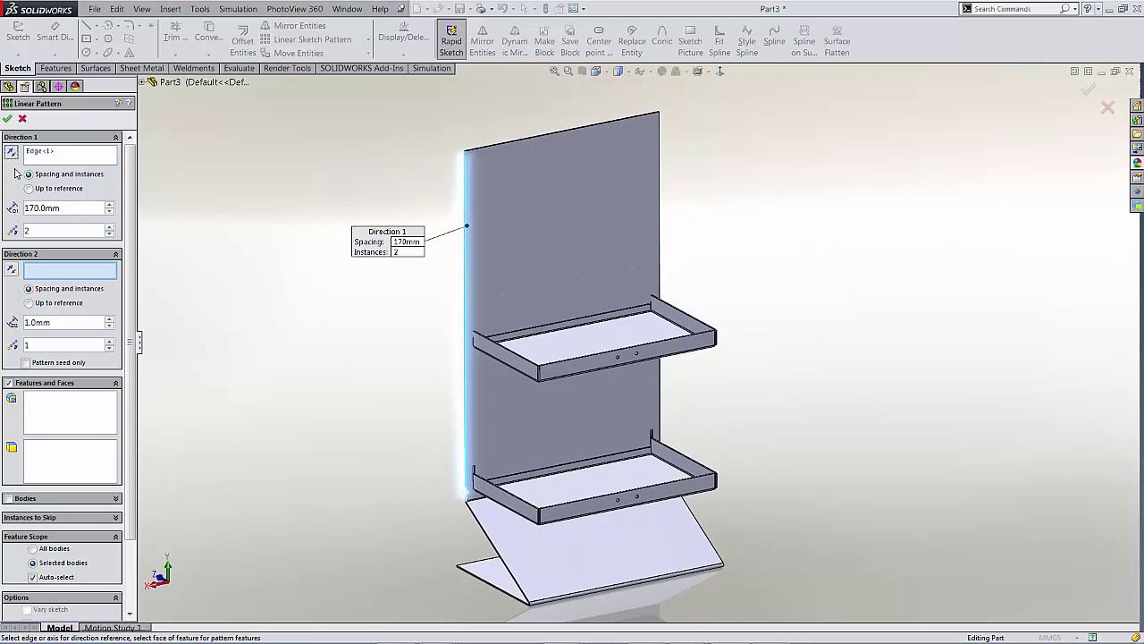
left_click(79, 404)
scroll(491, 456, "down", 8)
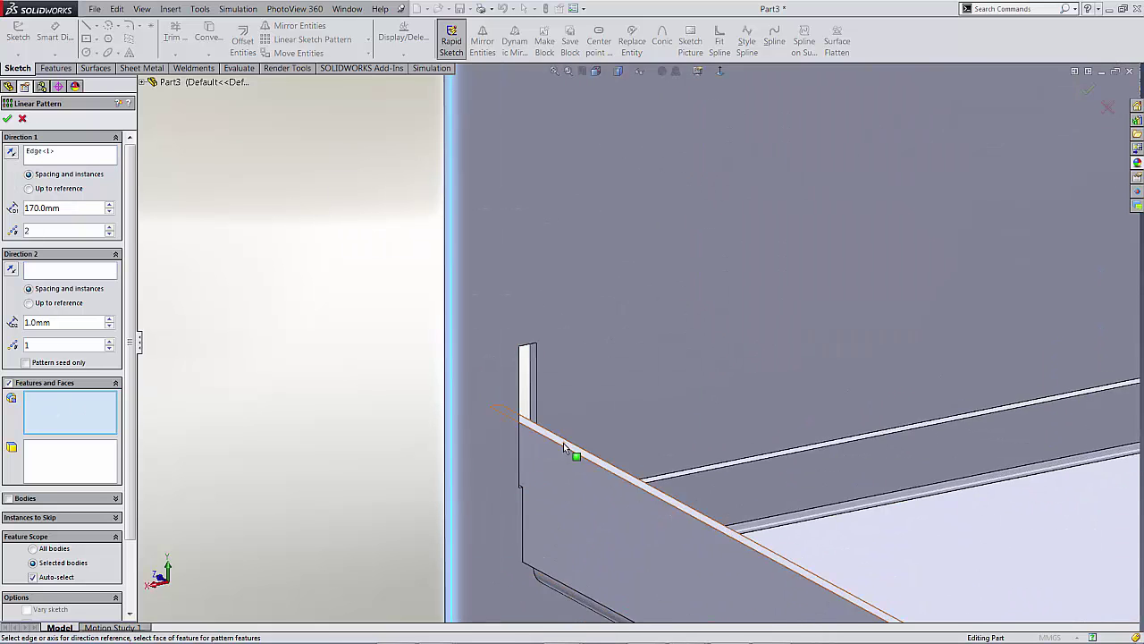
left_click(533, 360)
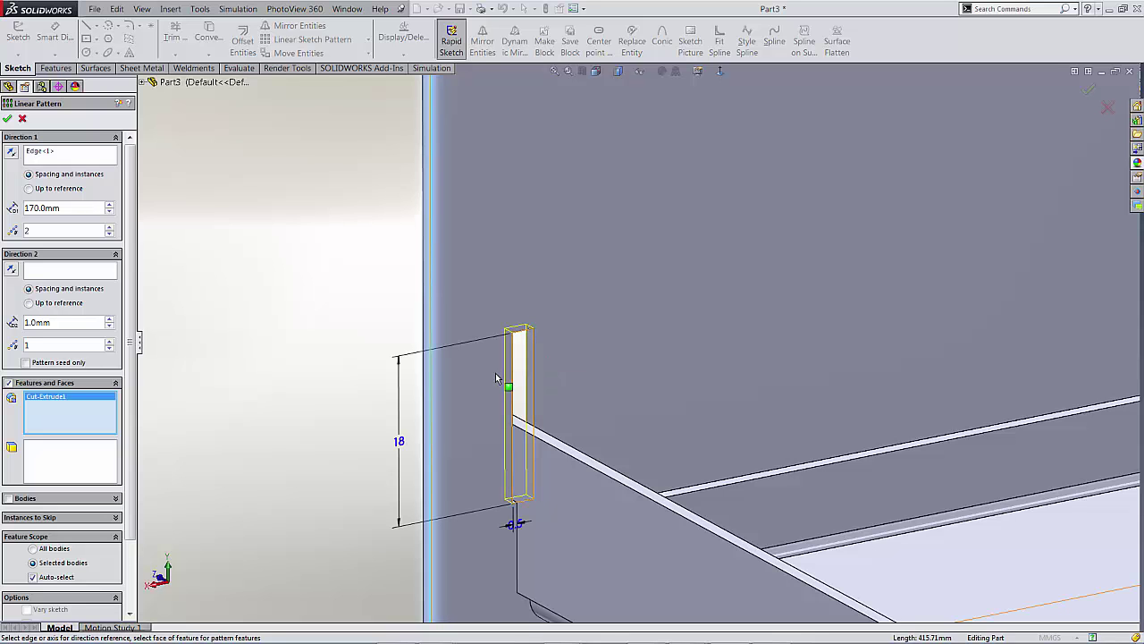
left_click(52, 577)
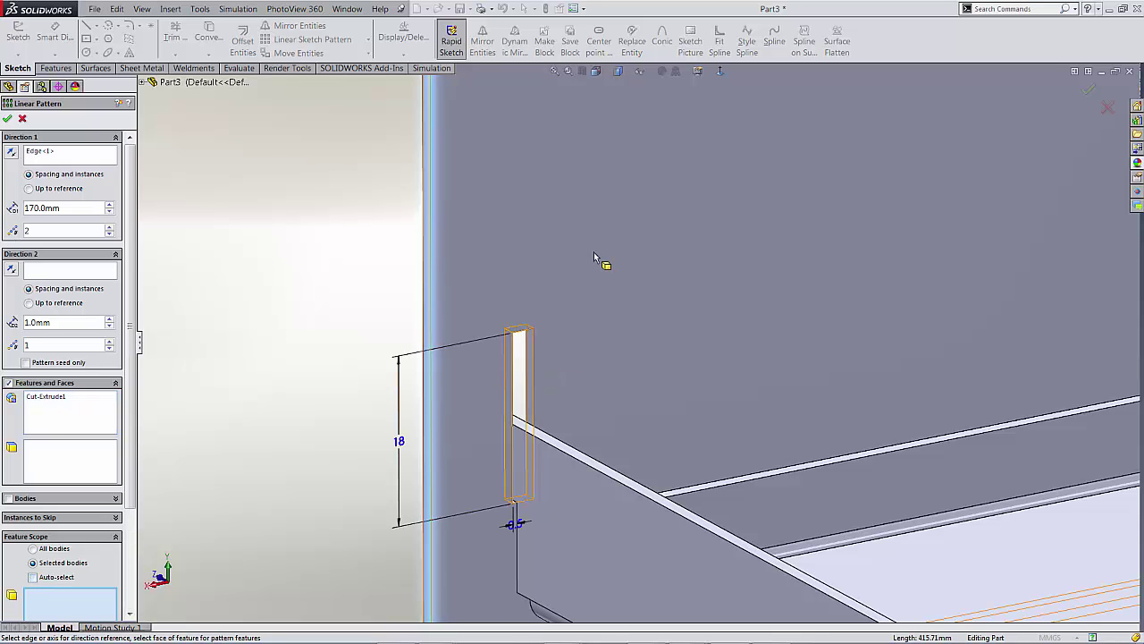
left_click(594, 251)
left_click(7, 119)
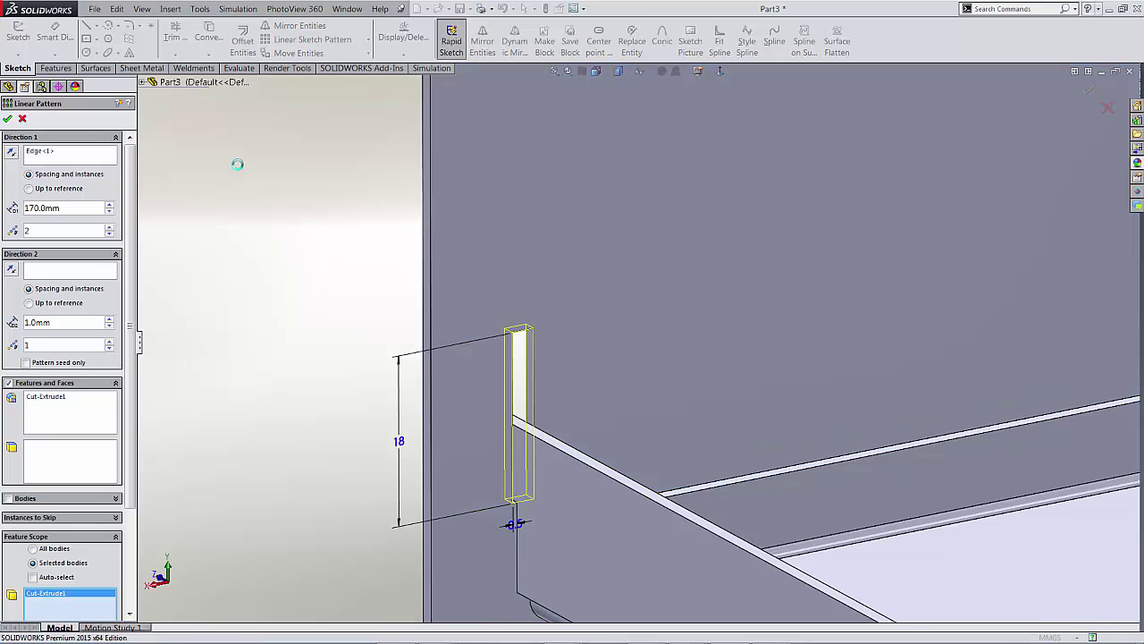
Examine the patterned slots and the upper shelf's fit on the panel from several angles
scroll(315, 206, "up", 5)
middle_click_drag(315, 206, 628, 368)
scroll(576, 316, "down", 5)
scroll(576, 319, "up", 1)
scroll(574, 321, "up", 3)
middle_click_drag(575, 321, 781, 281)
scroll(689, 294, "up", 2)
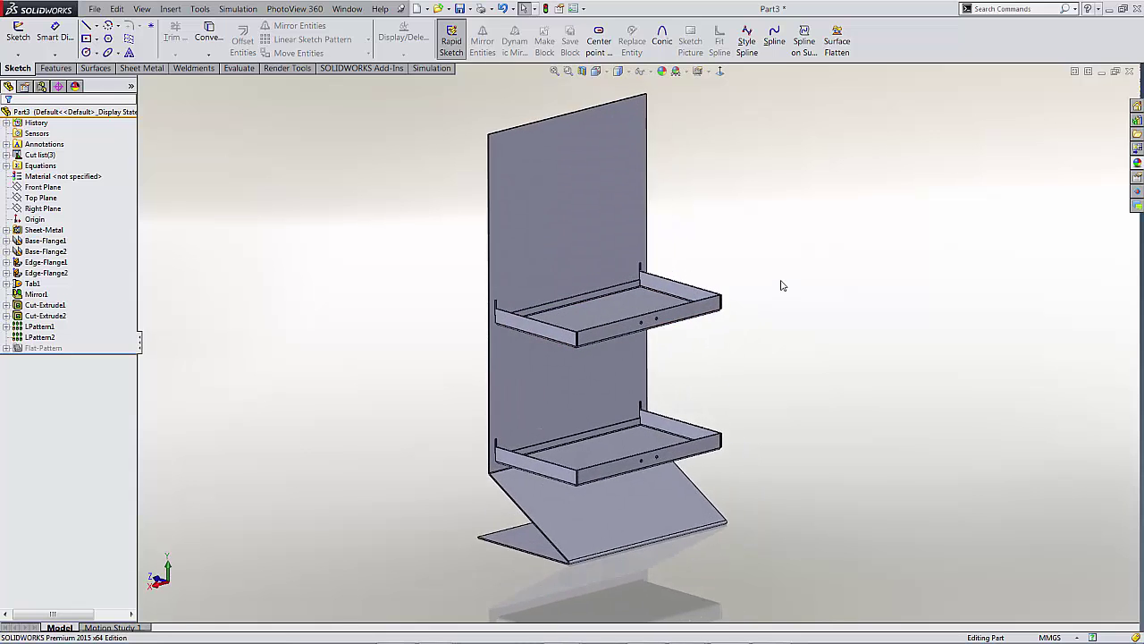
Set up a fillet with a 23 mm radius on the two top corner edges of the vertical panel
scroll(539, 253, "down", 8)
scroll(410, 260, "down", 2)
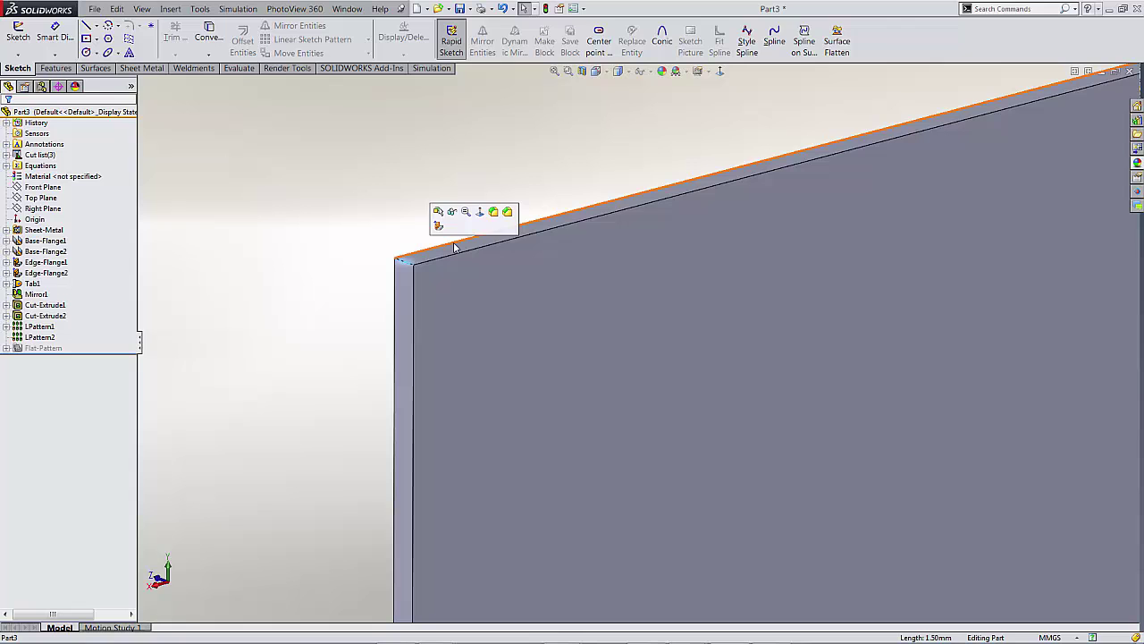
left_click(496, 211)
type("25")
key("Return")
scroll(442, 270, "up", 5)
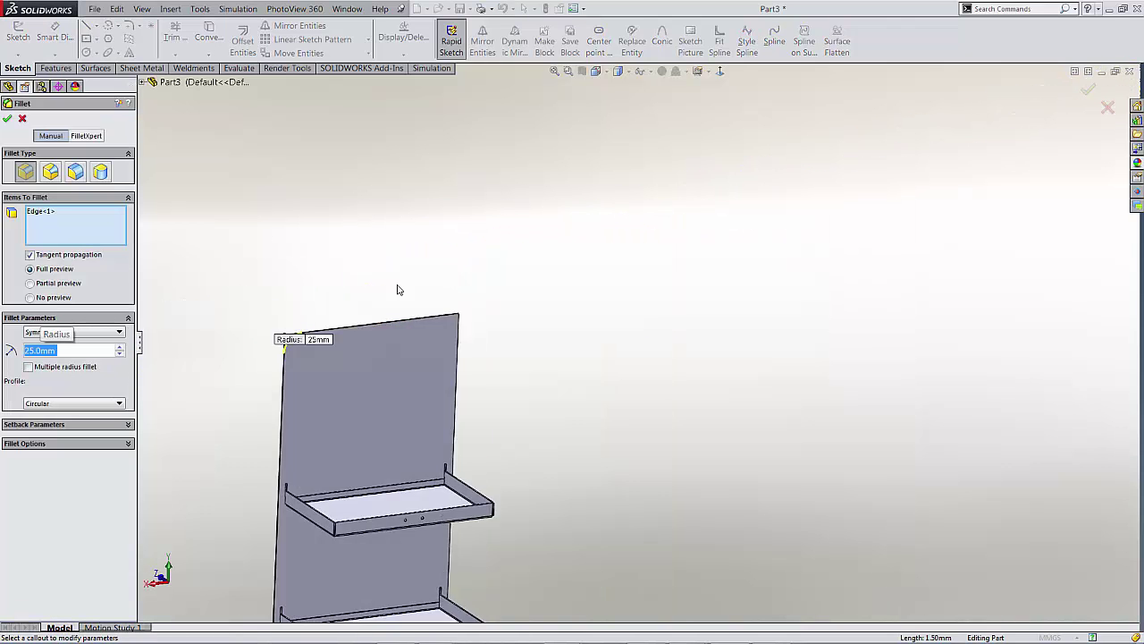
scroll(523, 340, "down", 5)
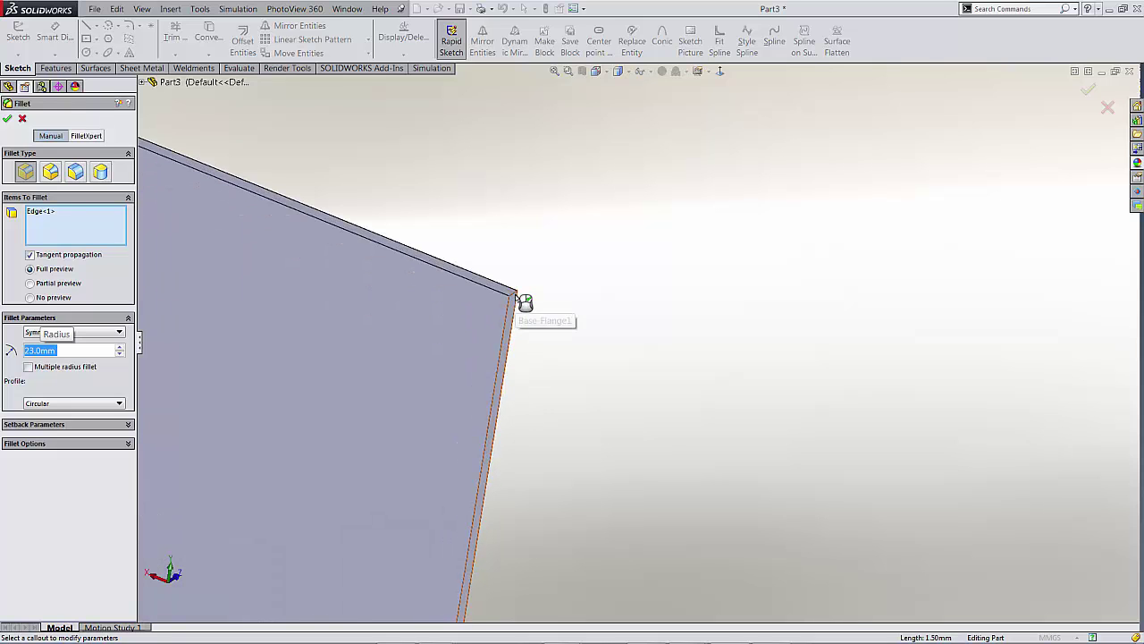
left_click(514, 295)
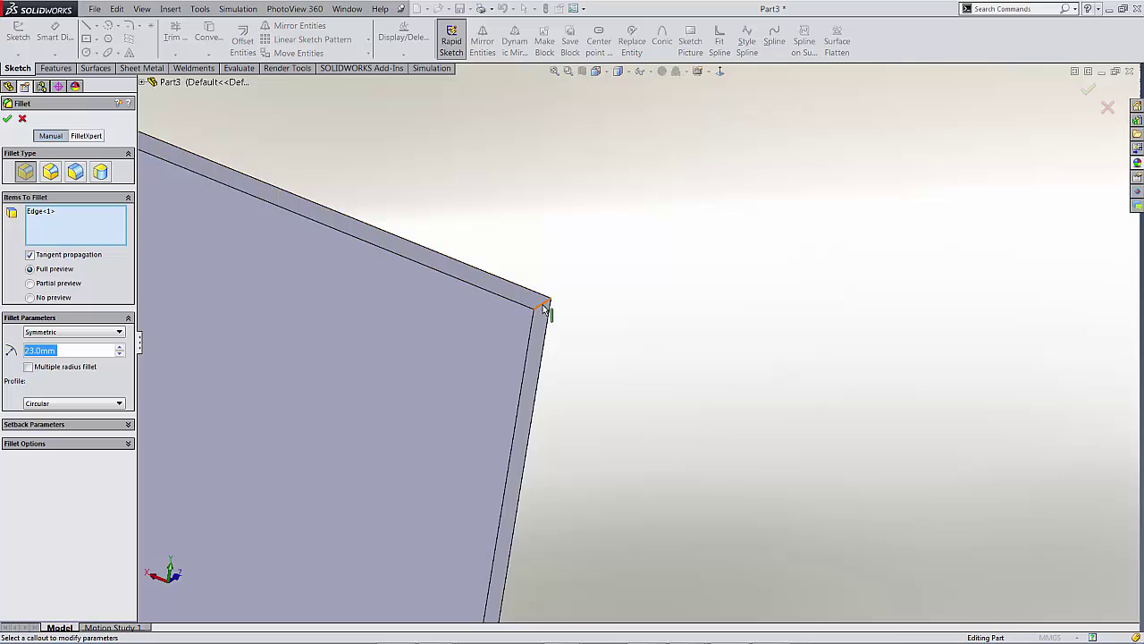
left_click(515, 301)
Add the two corner edges at the free end of the base flange to the fillet and apply it
scroll(581, 338, "down", 3)
scroll(661, 387, "up", 10)
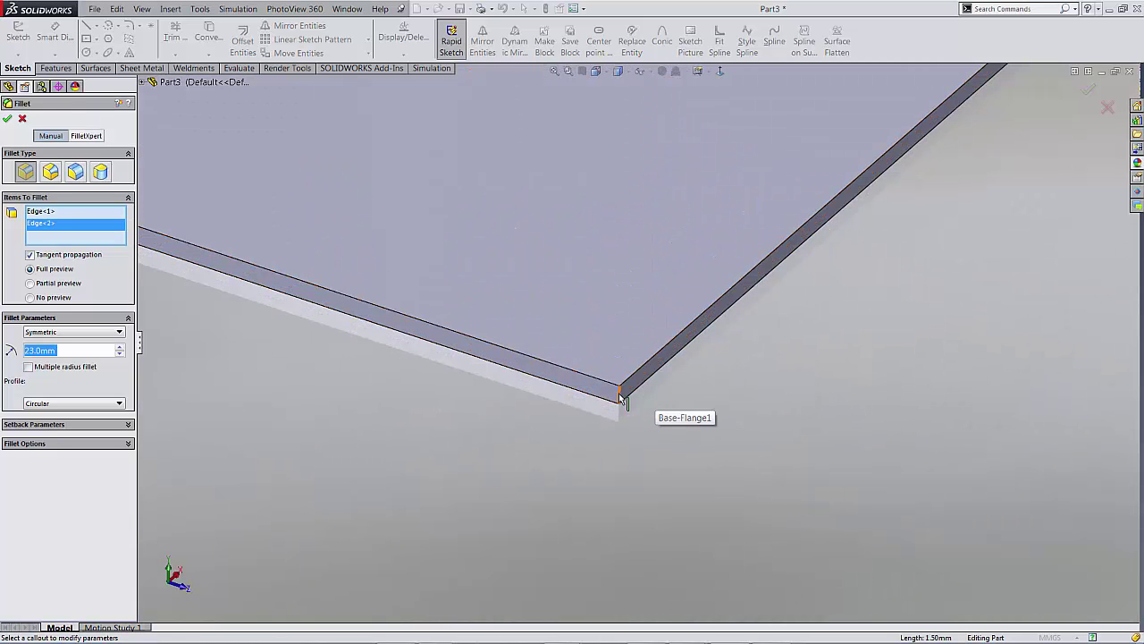
left_click(625, 400)
scroll(708, 312, "down", 3)
middle_click_drag(709, 312, 779, 460)
scroll(623, 440, "up", 3)
left_click(601, 408)
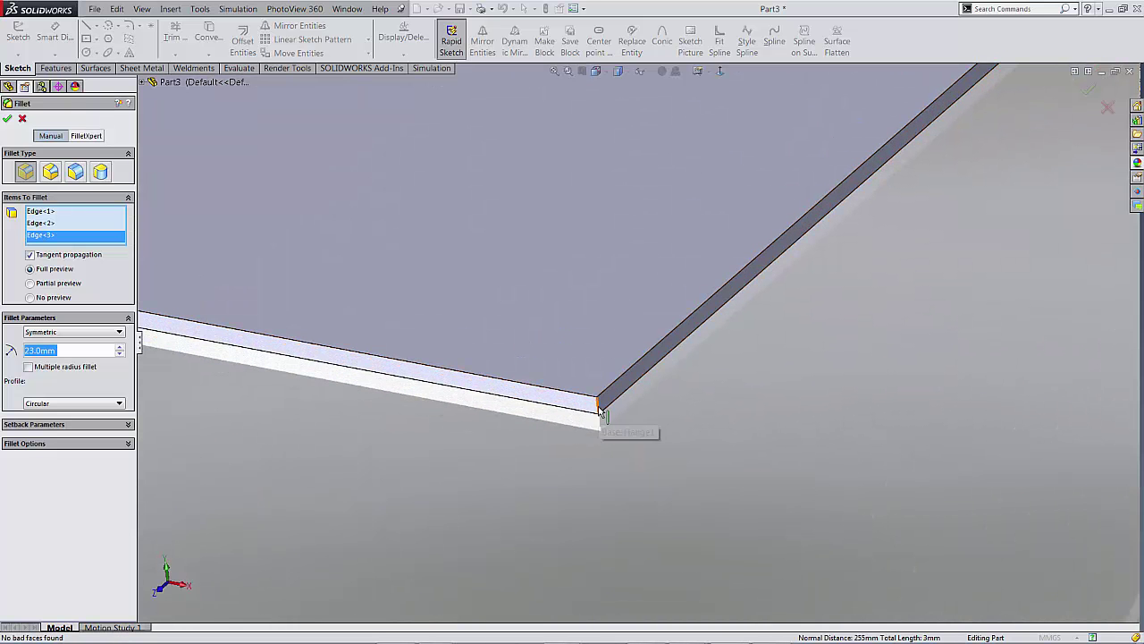
left_click(1090, 89)
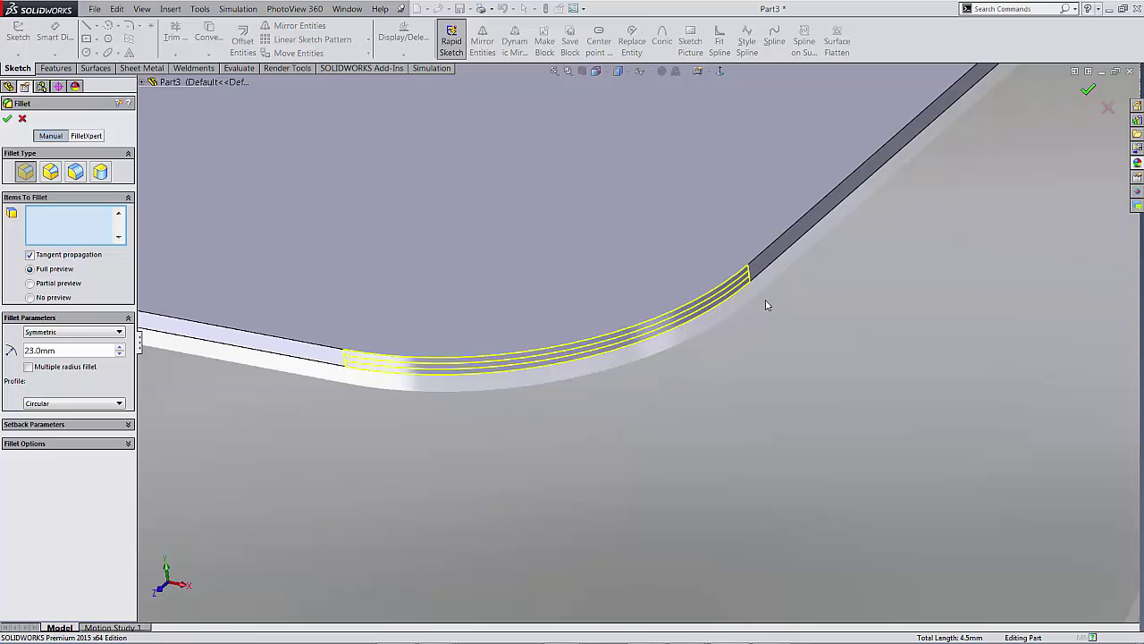
scroll(741, 319, "down", 10)
key("ctrl+7")
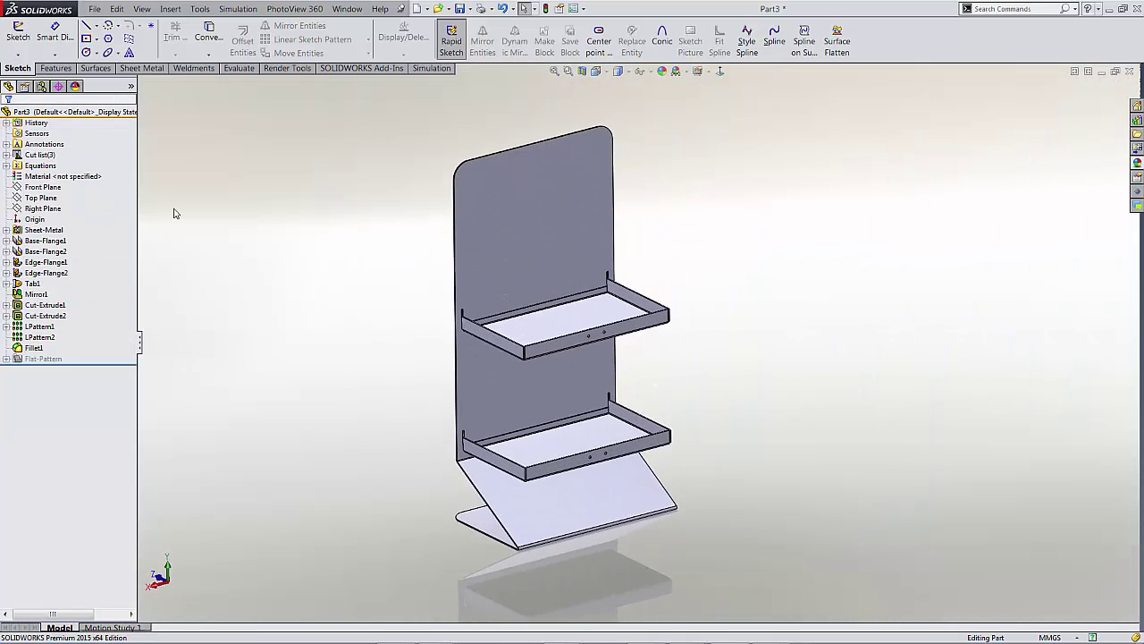
Open the part's material library and browse its material categories and the steel grades
left_click(82, 179)
right_click(79, 179)
left_click(121, 183)
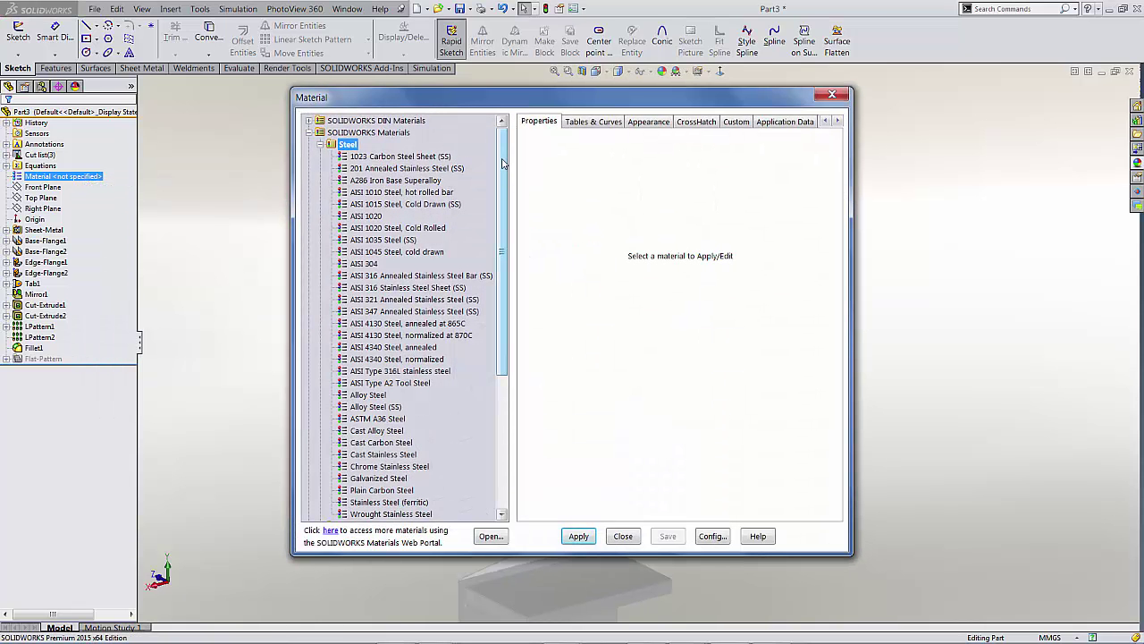
mouse_move(502, 164)
left_mouse_down()
mouse_move(506, 305)
mouse_move(509, 159)
left_mouse_up()
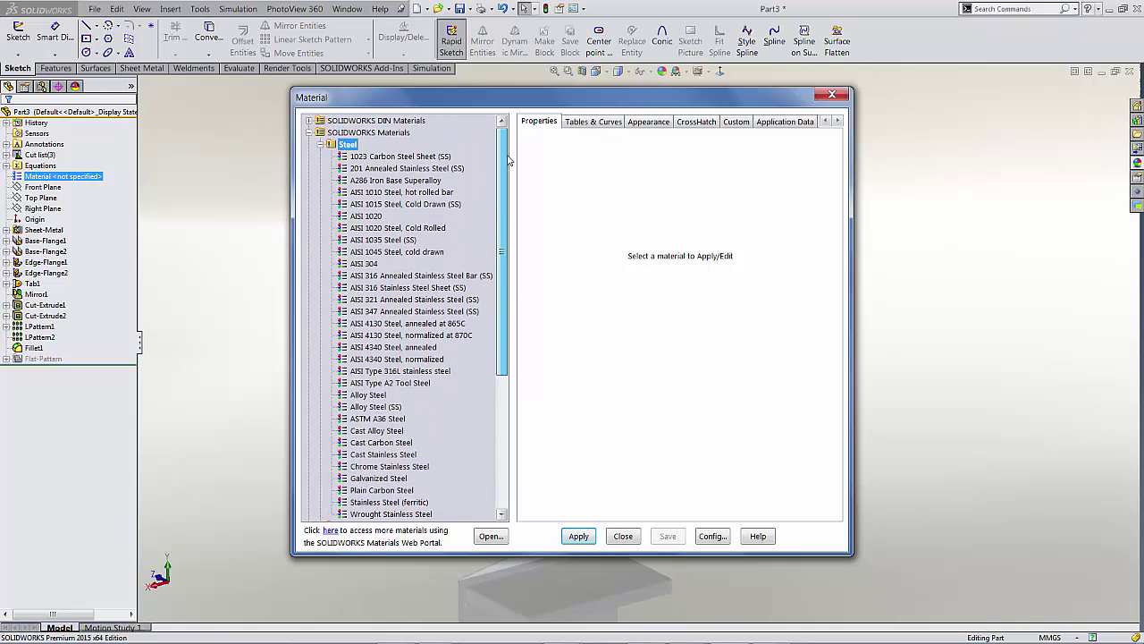
left_click(414, 158)
left_click(414, 181)
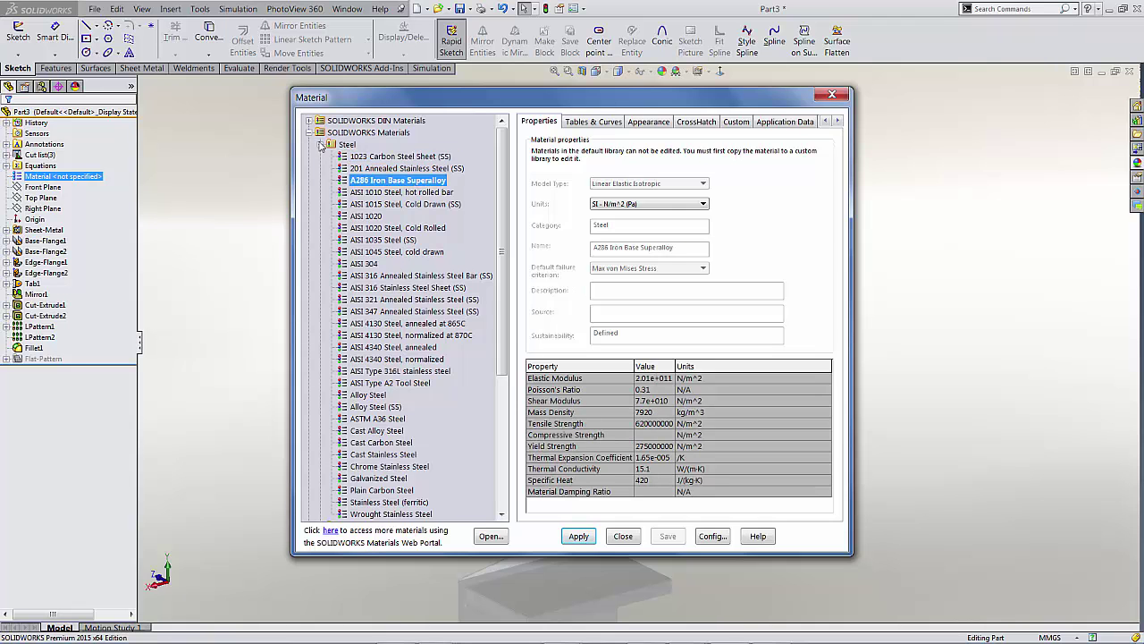
left_click(321, 145)
double_click(328, 168)
left_click_drag(506, 181, 506, 152)
left_click(321, 169)
left_click(348, 145)
left_click(321, 145)
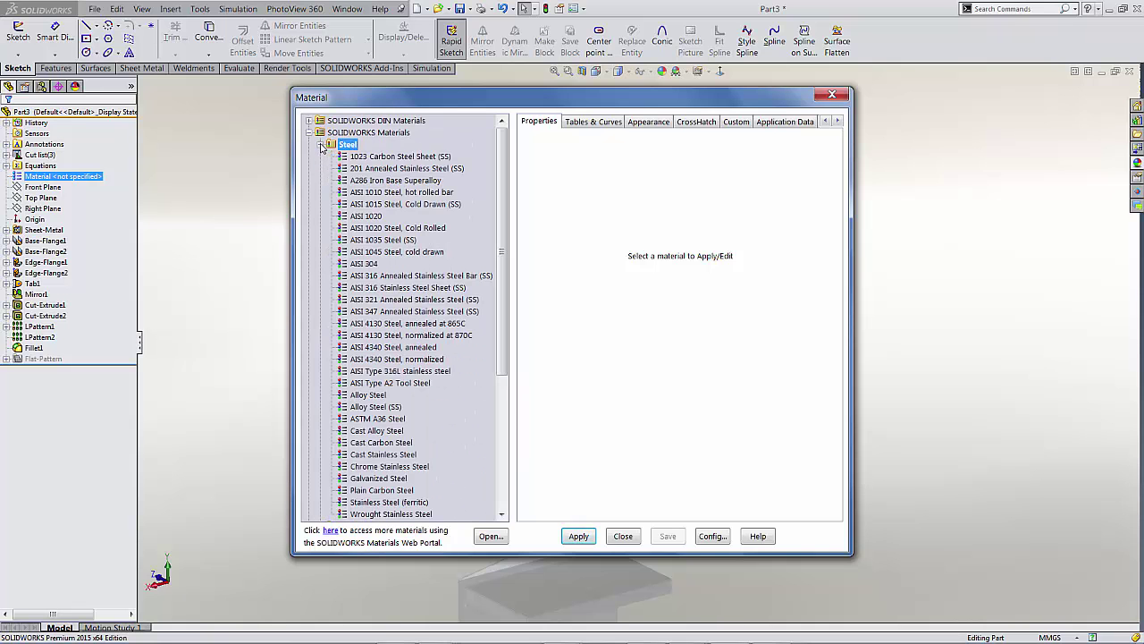
Apply Plain Carbon Steel from the Steel category as the part's material
left_click(389, 491)
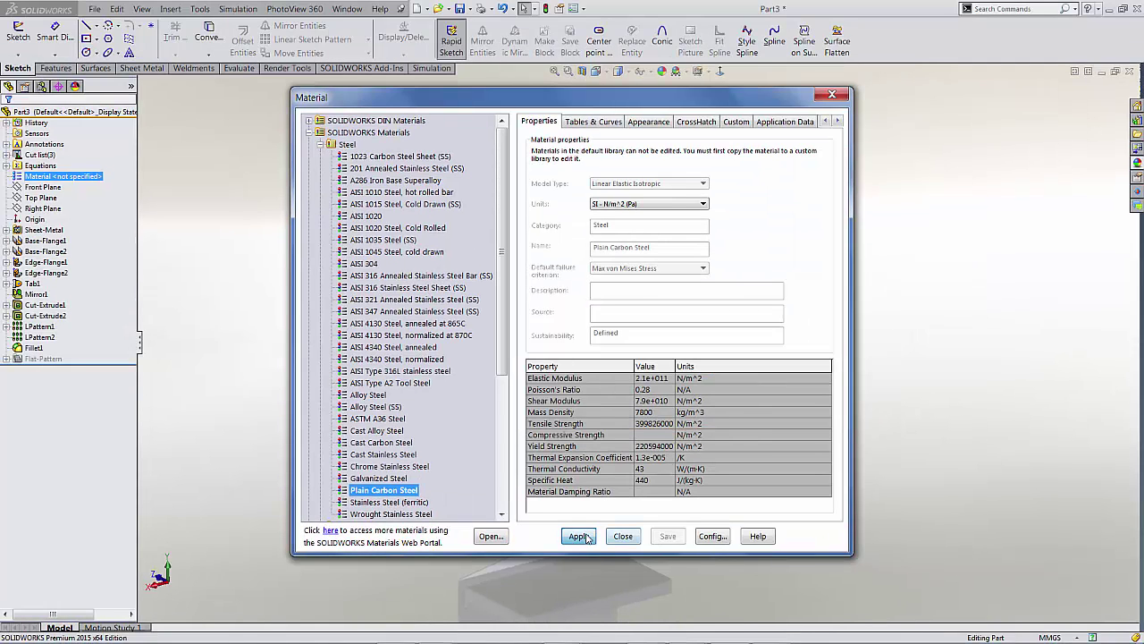
left_click(586, 536)
left_click(621, 536)
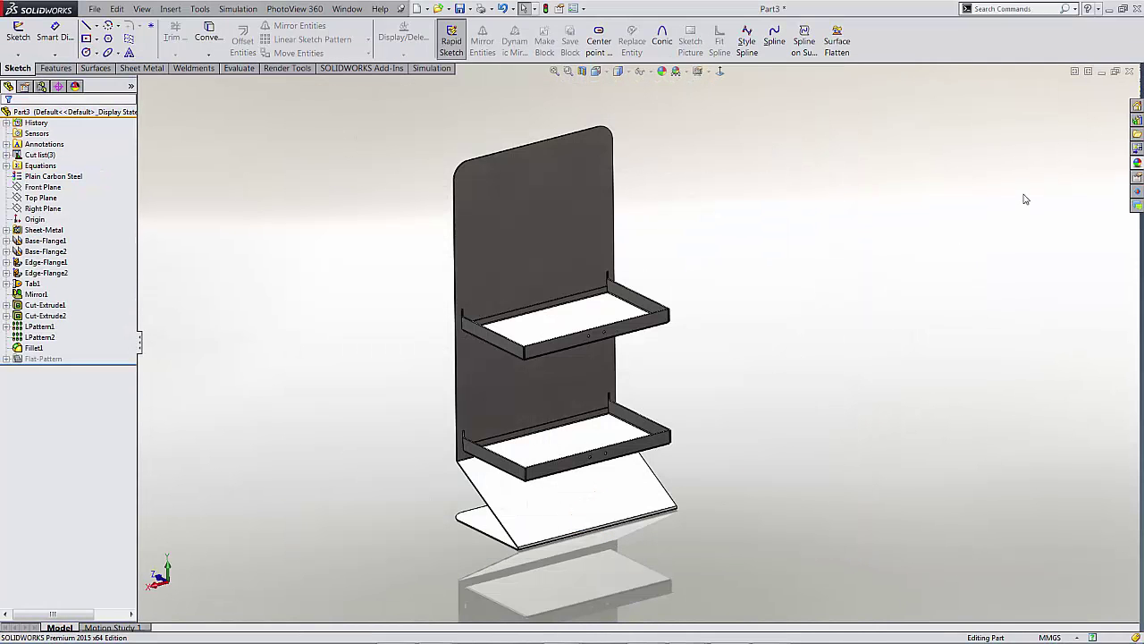
Apply a red car paint appearance from the Painted category to the whole stand
left_click(1138, 166)
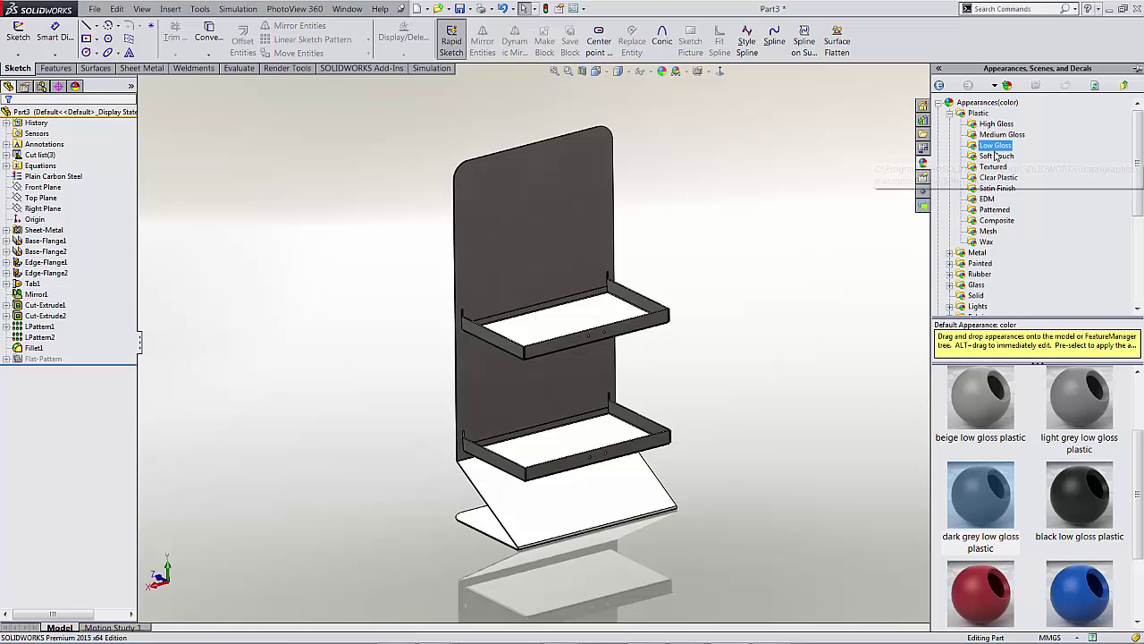
double_click(976, 113)
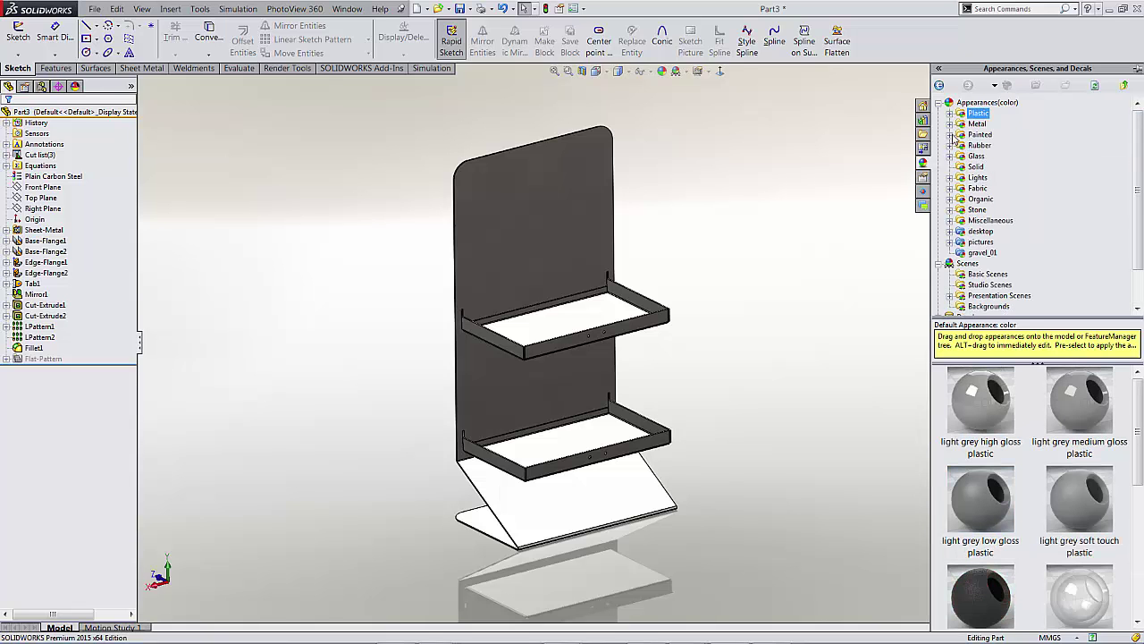
left_click(951, 136)
left_click(71, 177)
left_click(380, 198)
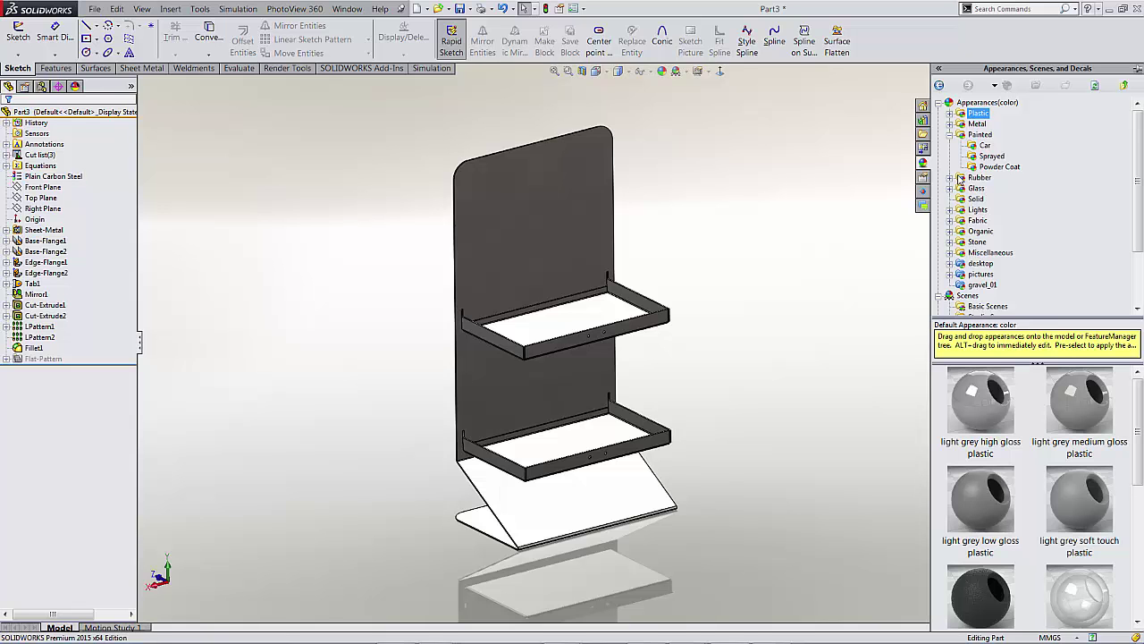
left_click(984, 146)
scroll(1135, 390, "down", 5)
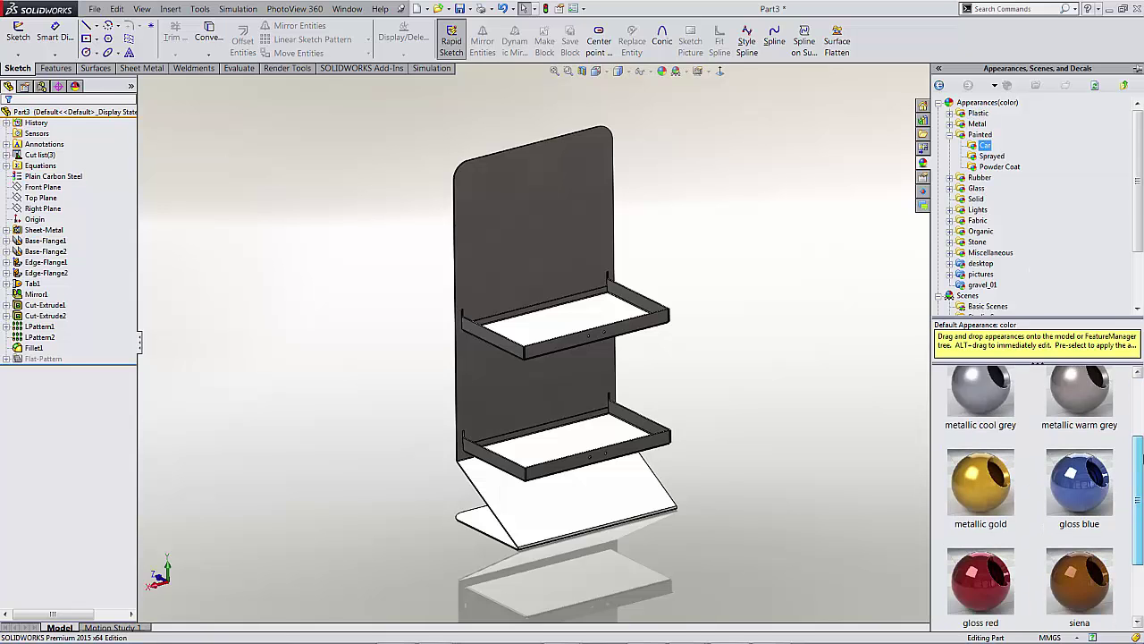
left_click_drag(1078, 587, 813, 528)
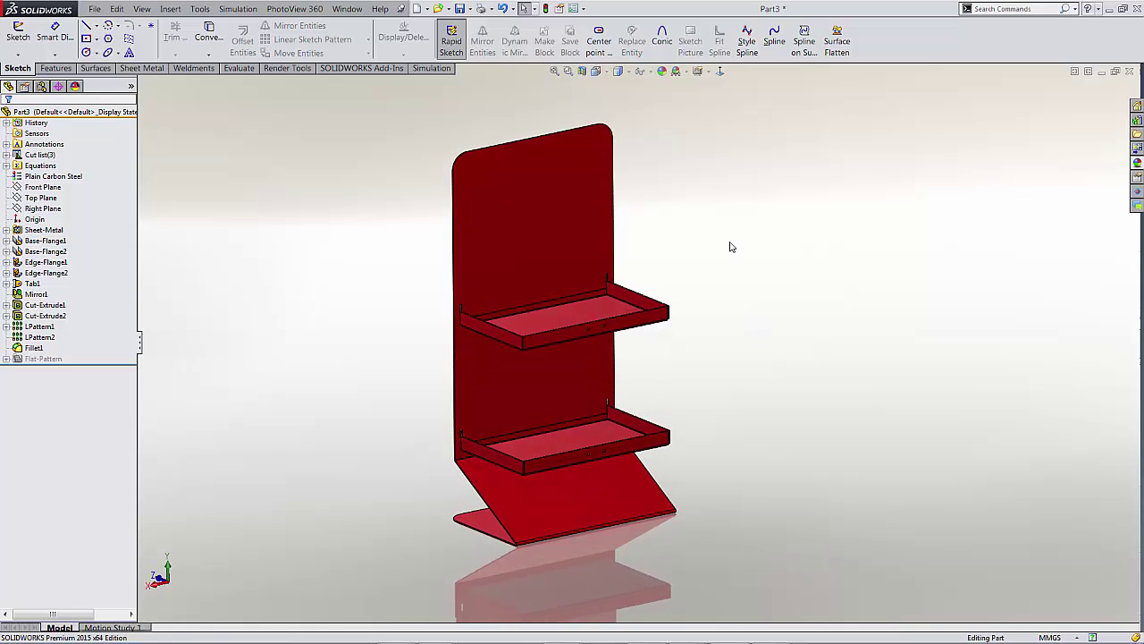
right_click_drag(731, 246, 643, 248)
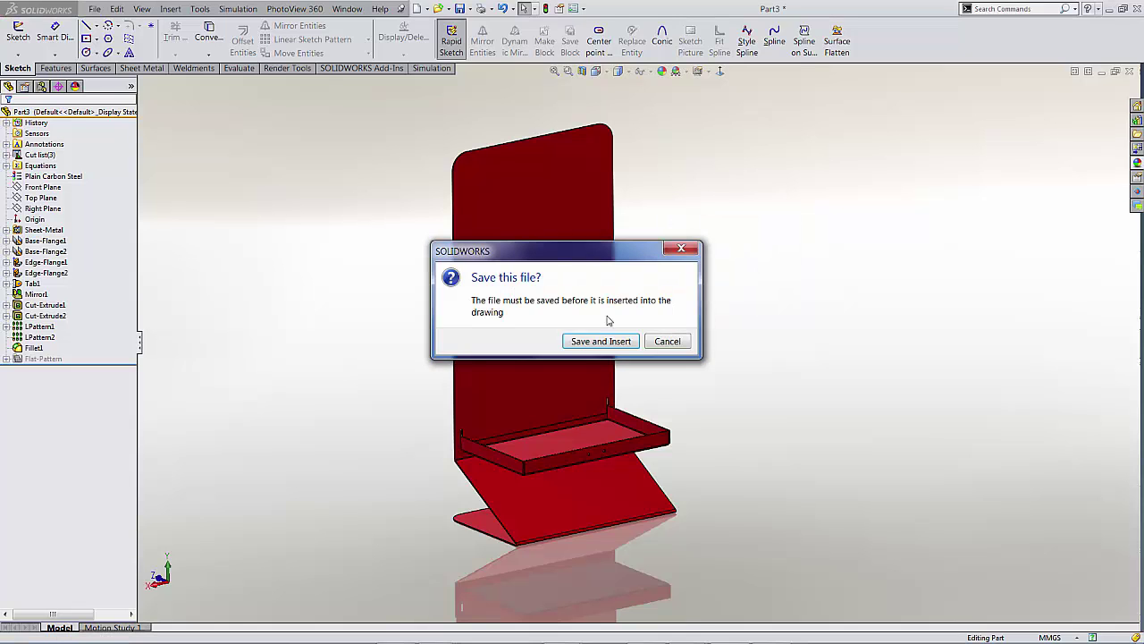
left_click(598, 343)
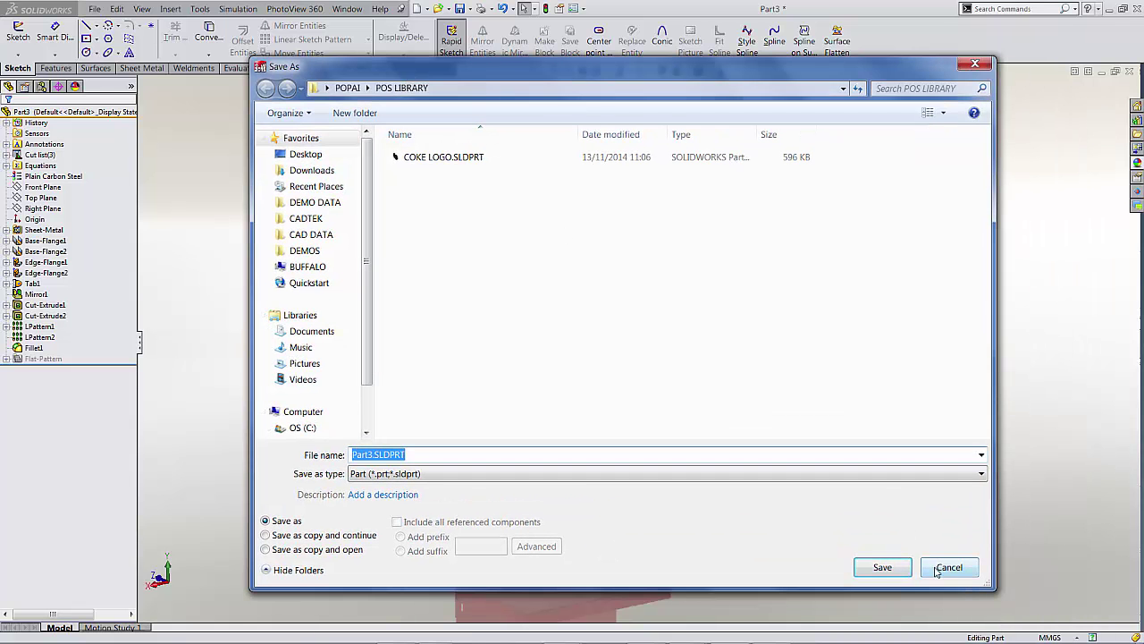
left_click(936, 571)
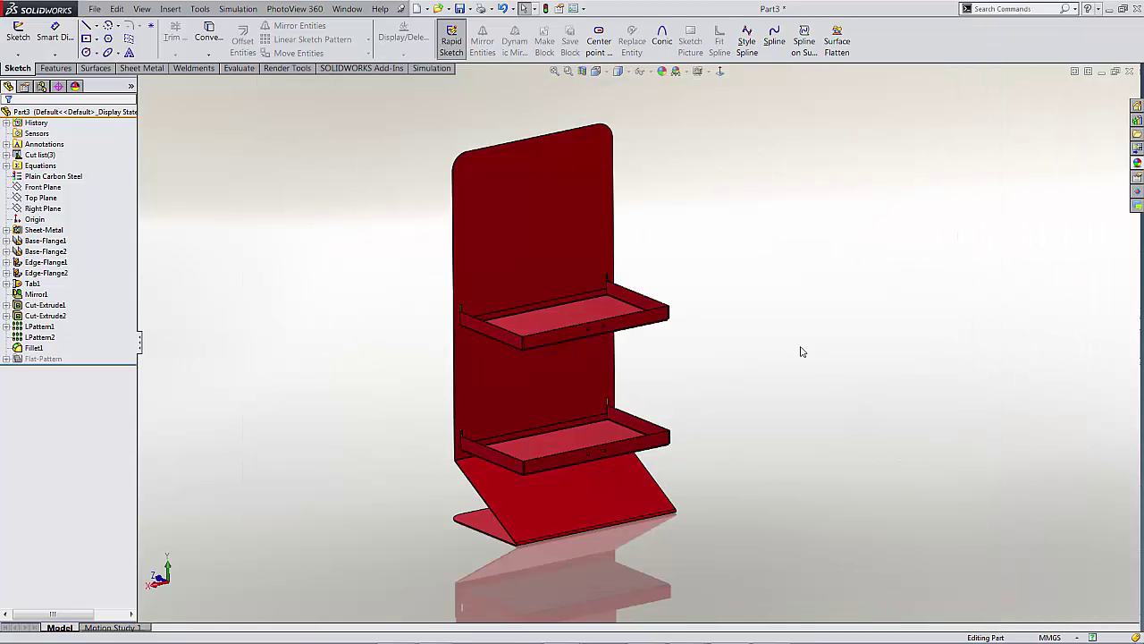
Flatten the bent panel body to view its flat pattern, and exit the flattened state
right_click(517, 233)
left_click(577, 533)
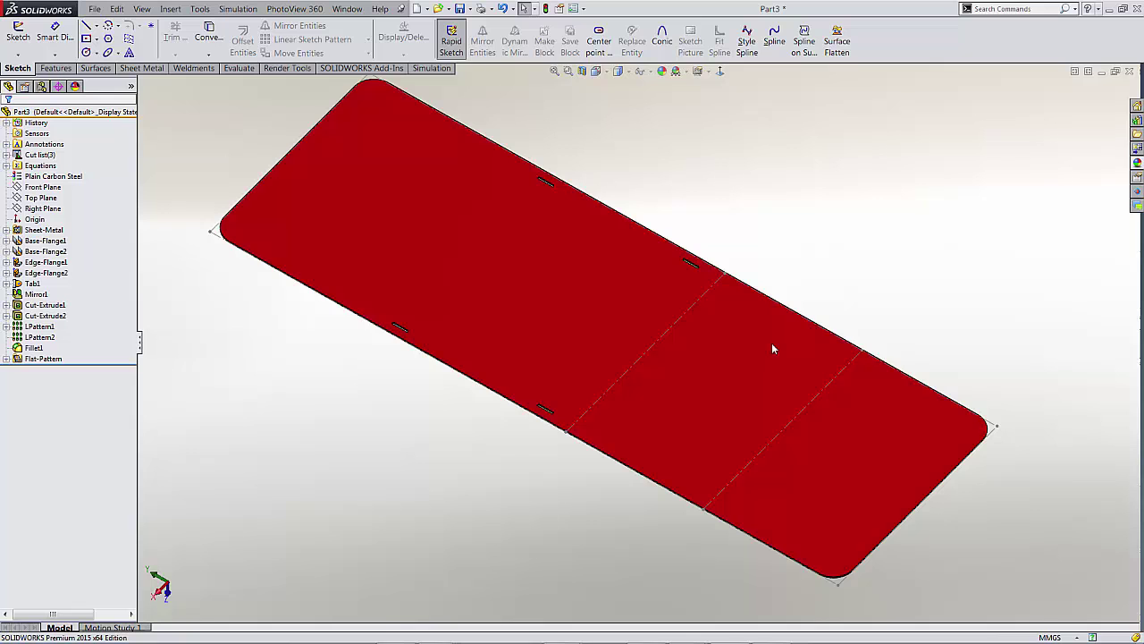
right_click(778, 251)
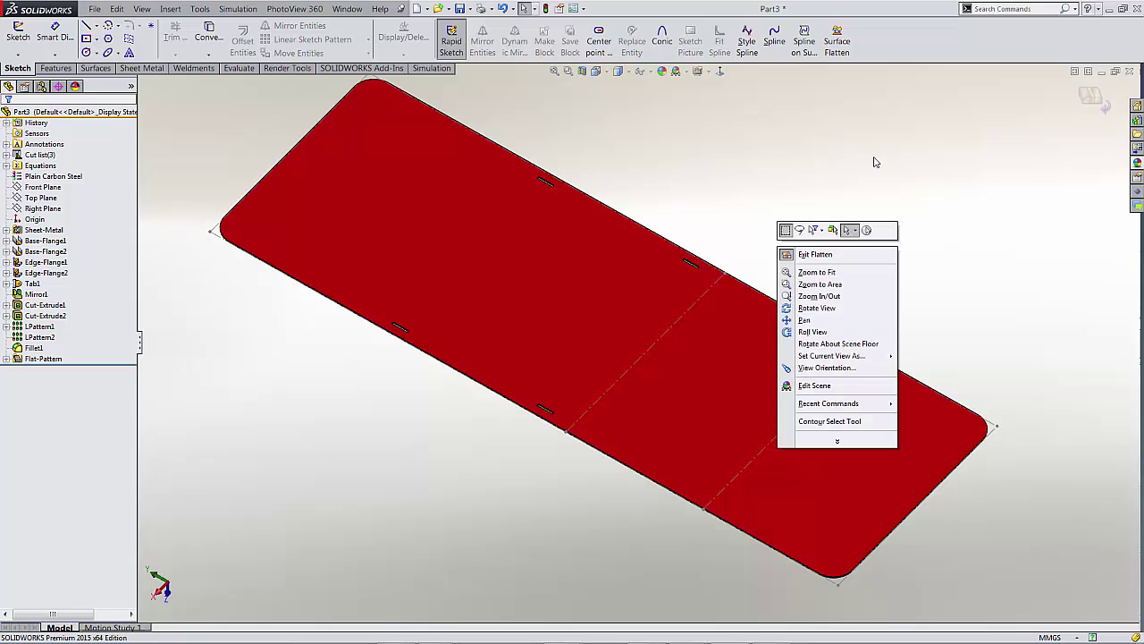
left_click(1096, 98)
Flatten a flanged shelf body to inspect its flat pattern with the corner reliefs, and return to the folded stand
middle_click_drag(843, 229, 915, 261)
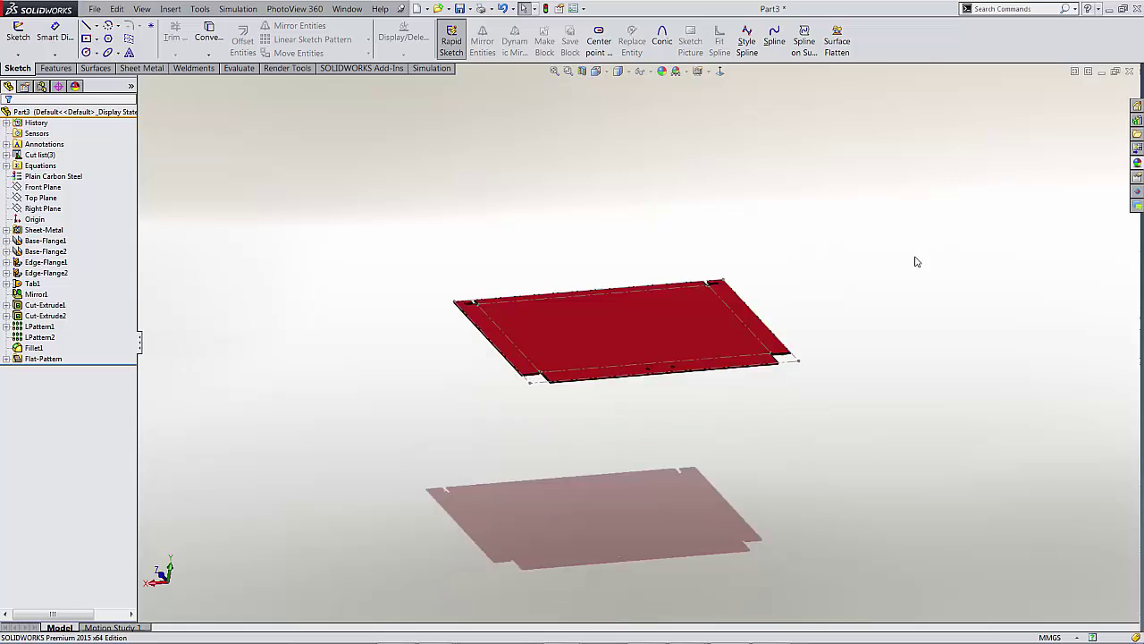
scroll(653, 255, "down", 5)
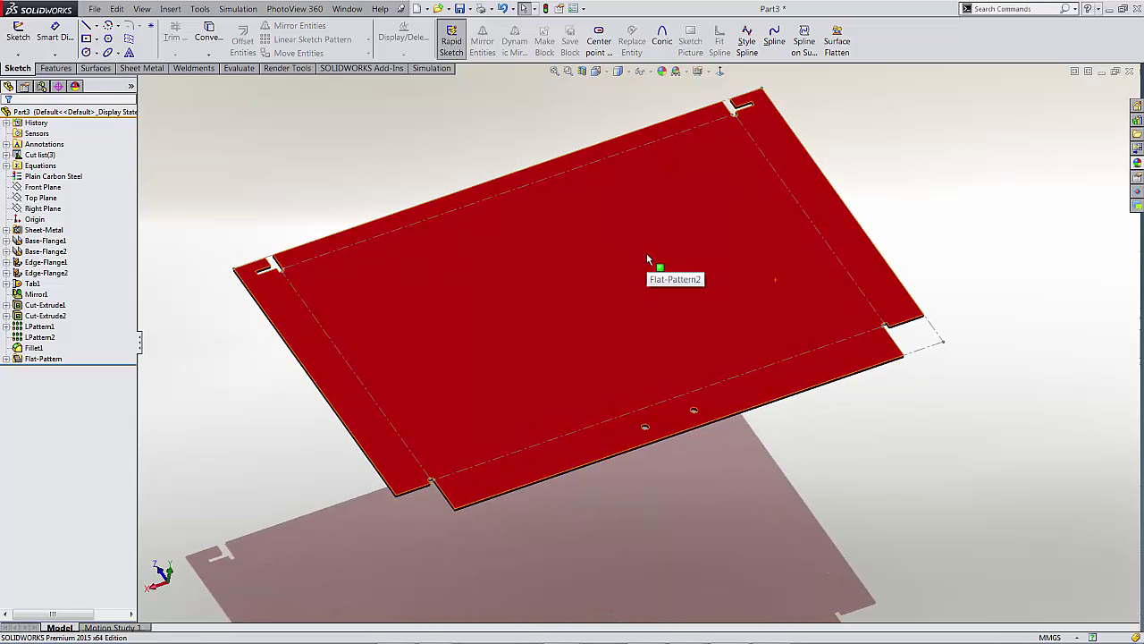
scroll(1051, 167, "up", 2)
right_click(676, 229)
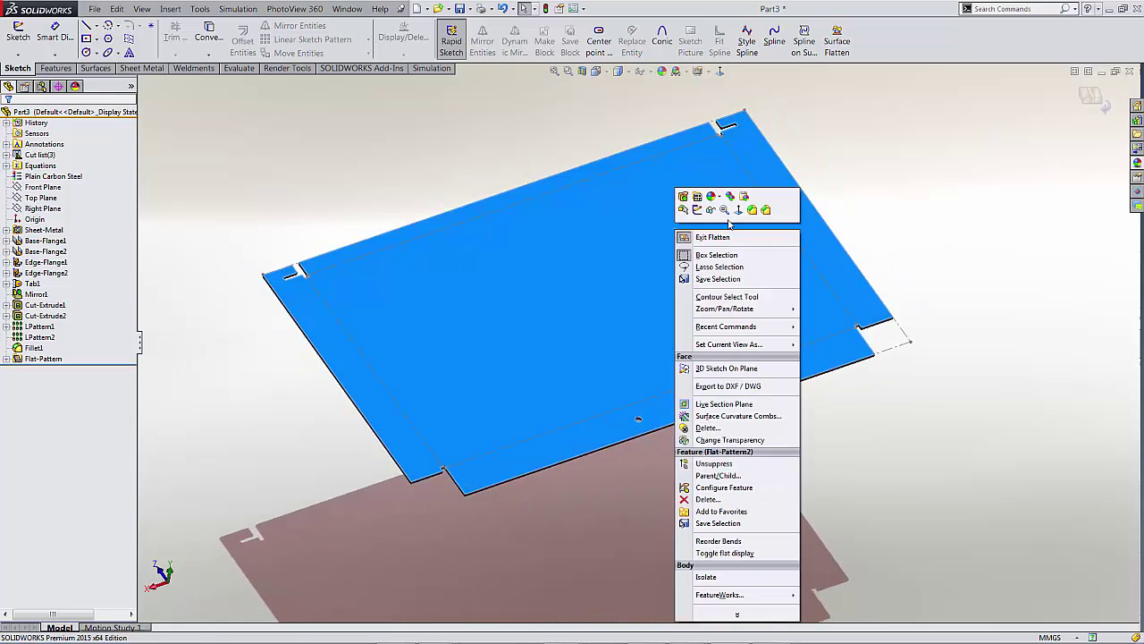
left_click(1101, 105)
scroll(1007, 247, "up", 3)
middle_click_drag(1006, 248, 935, 249)
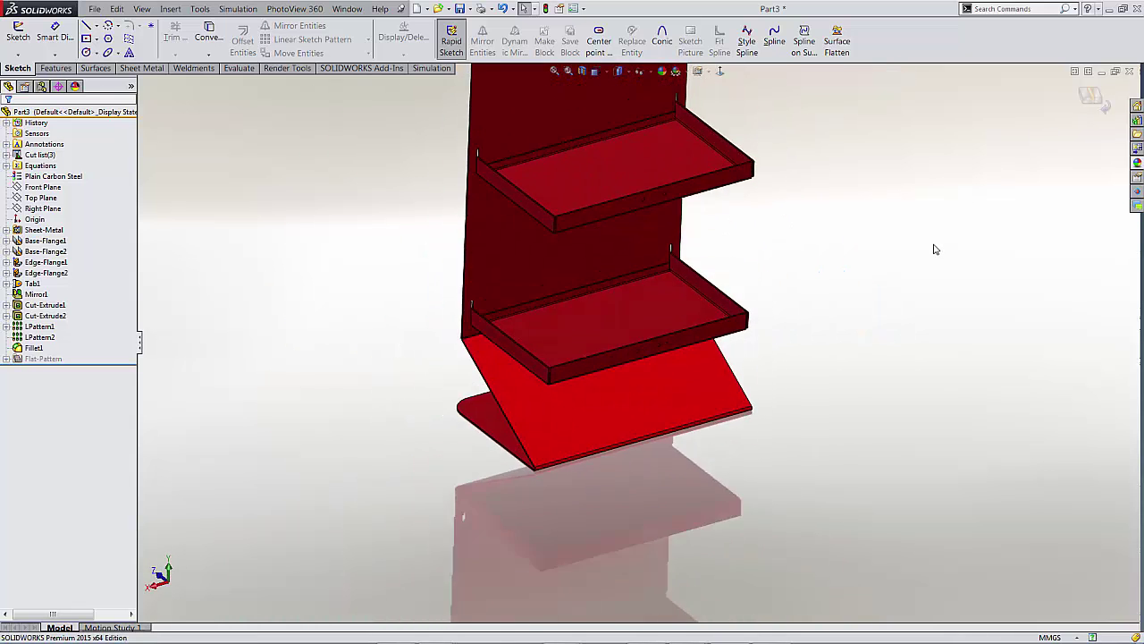
Save the part to the desktop as COKE STAND with the description CC-001, and open the template selection for its new drawing
left_click(604, 339)
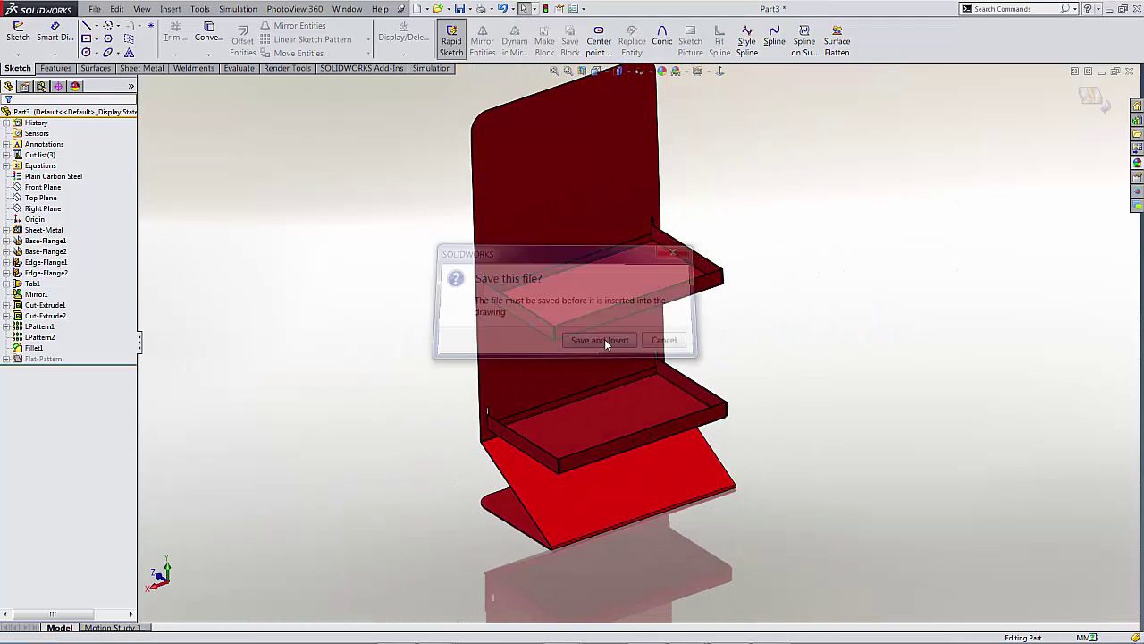
left_click(296, 158)
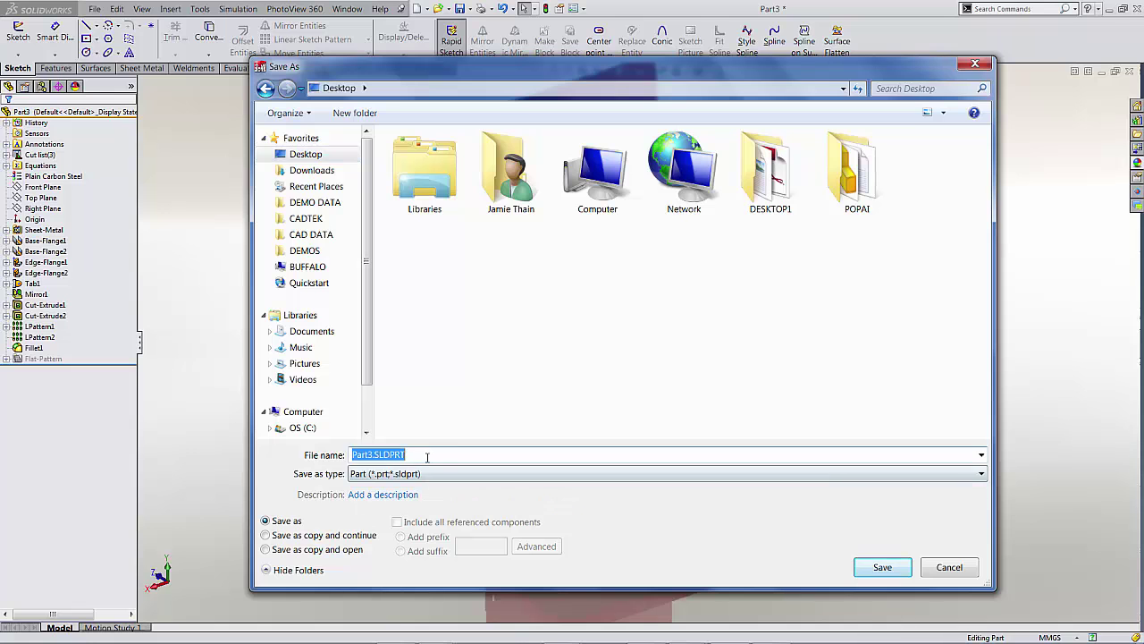
type("COKE STAND")
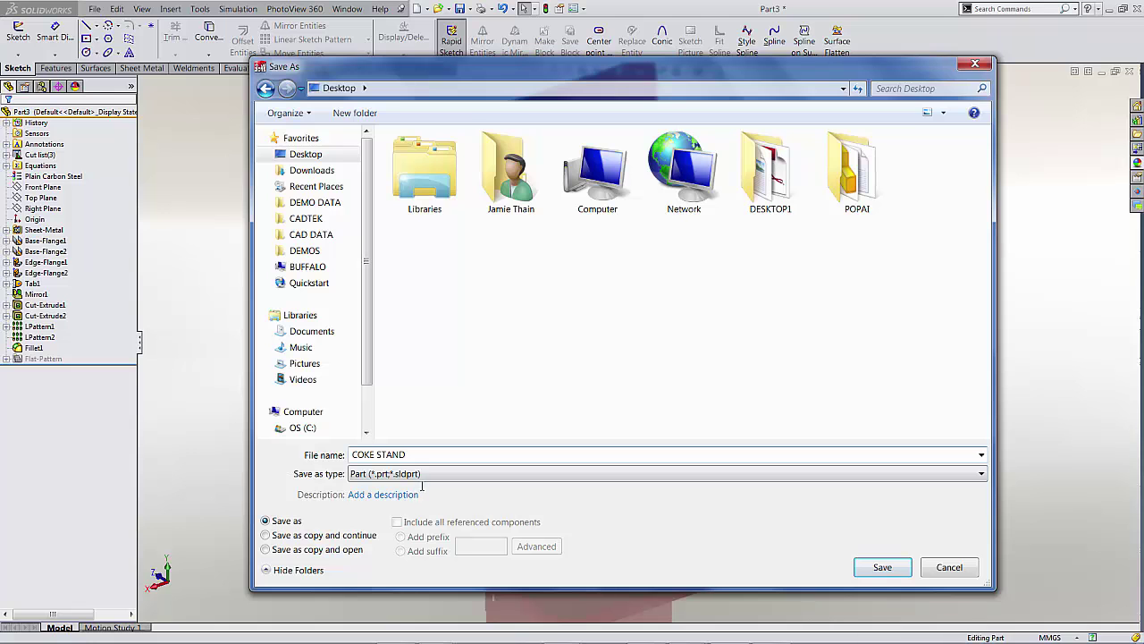
left_click(415, 494)
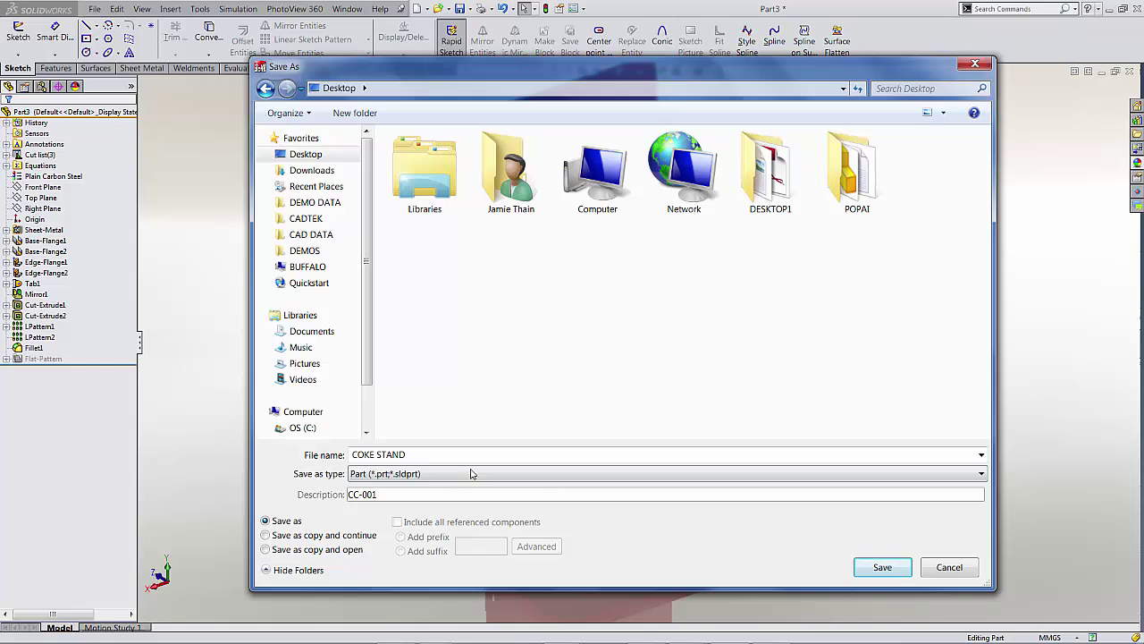
left_click(879, 567)
key("ctrl+n")
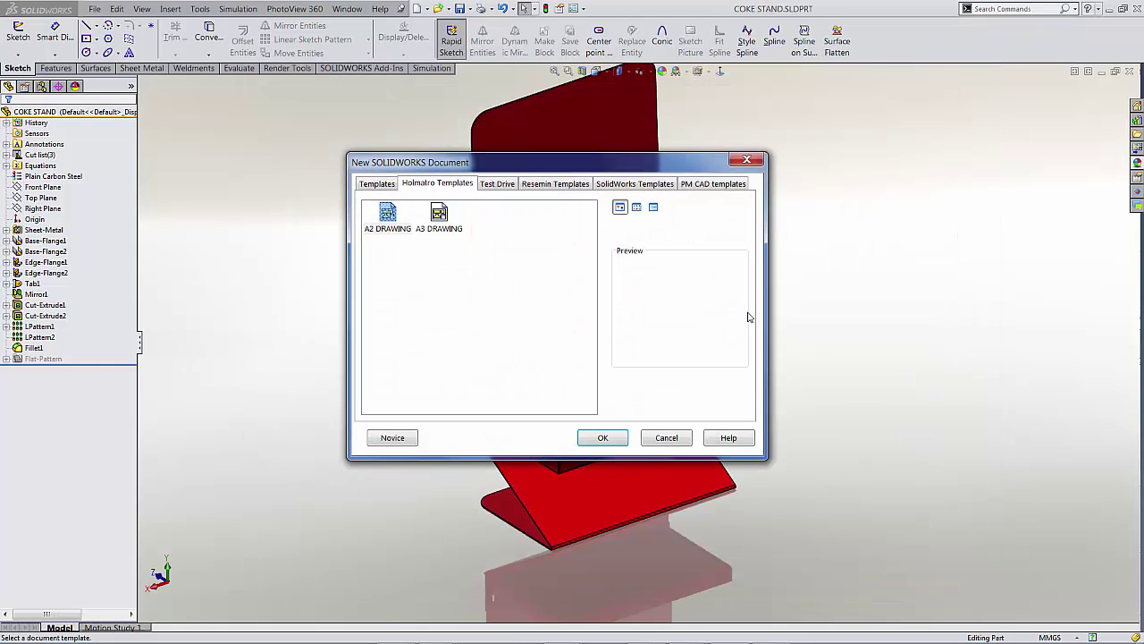
Create a new drawing of the coke stand from the A3 DRAWING template
left_click(449, 218)
left_click(604, 437)
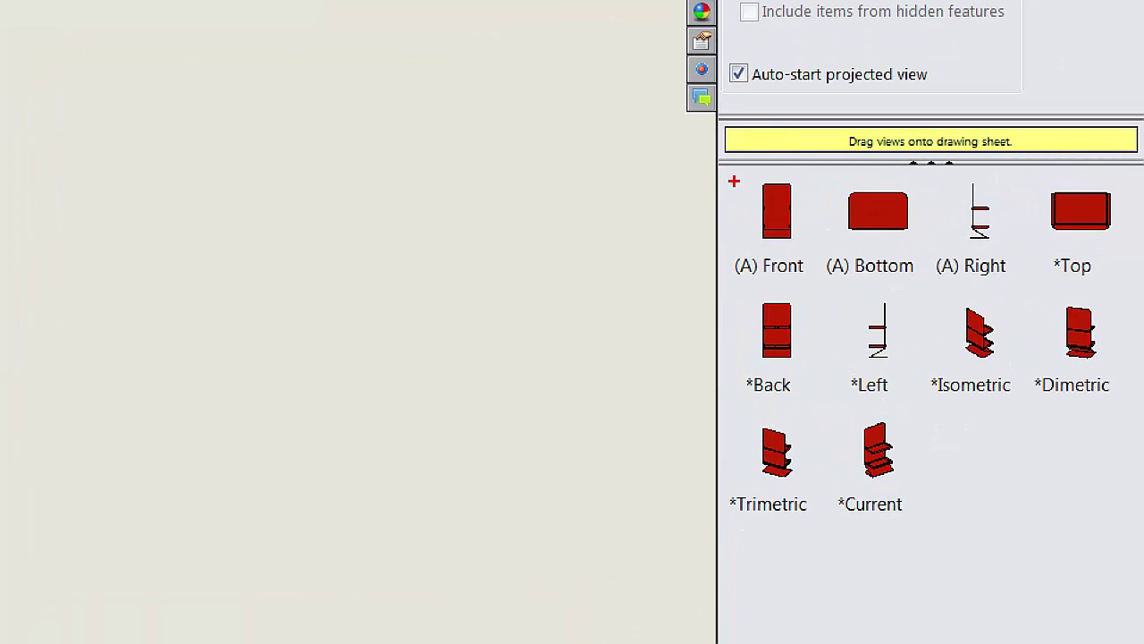
Place the Back view at the sheet's lower left and project side, top and isometric views from it
left_click_drag(714, 160, 1125, 533, "ctrl")
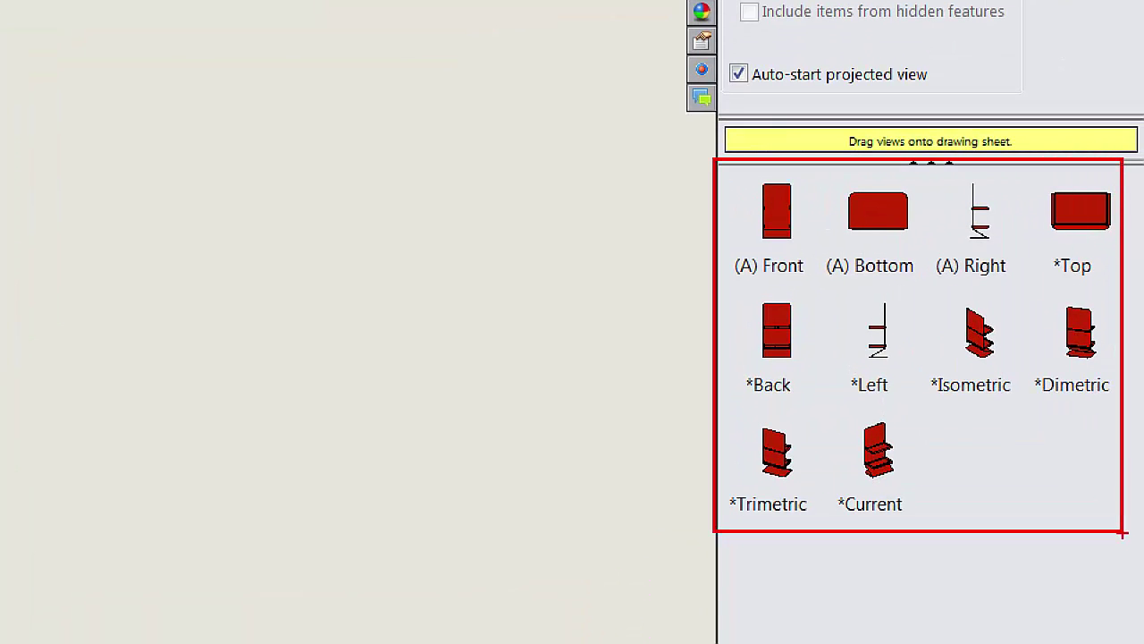
left_click(787, 348)
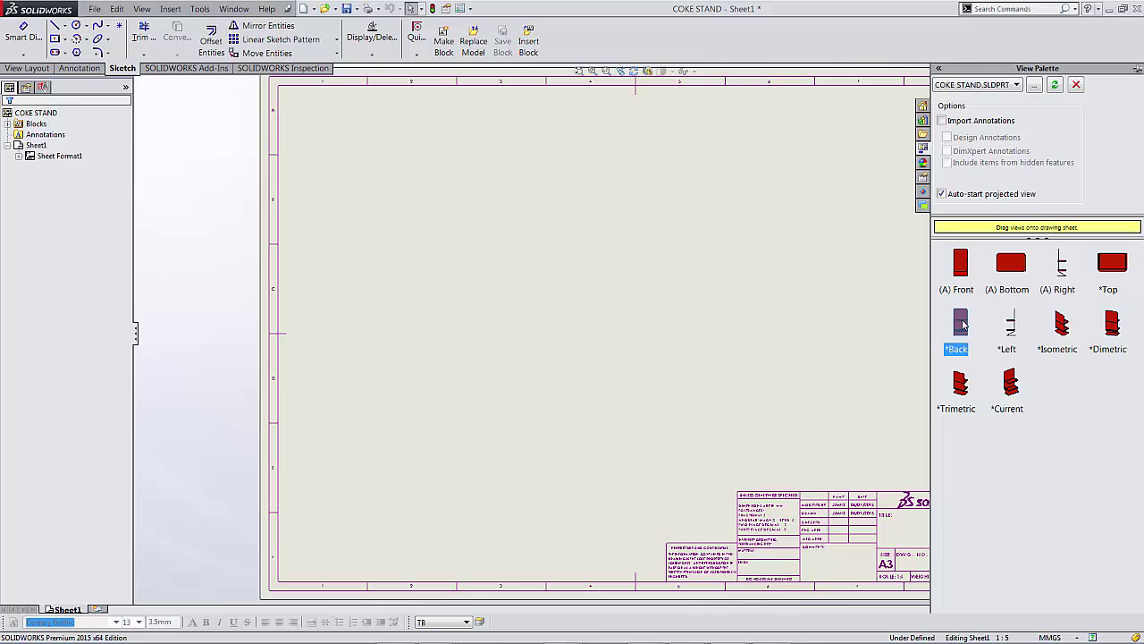
mouse_move(963, 325)
left_mouse_down()
mouse_move(617, 376)
mouse_move(373, 382)
left_mouse_up()
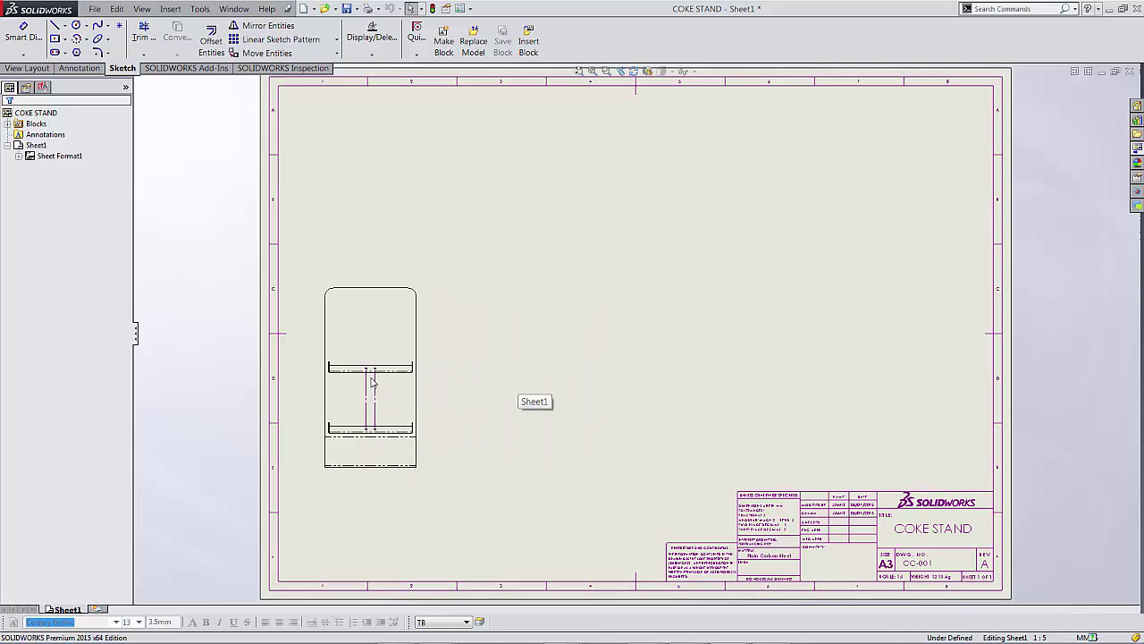
left_click(575, 386)
left_click(379, 152)
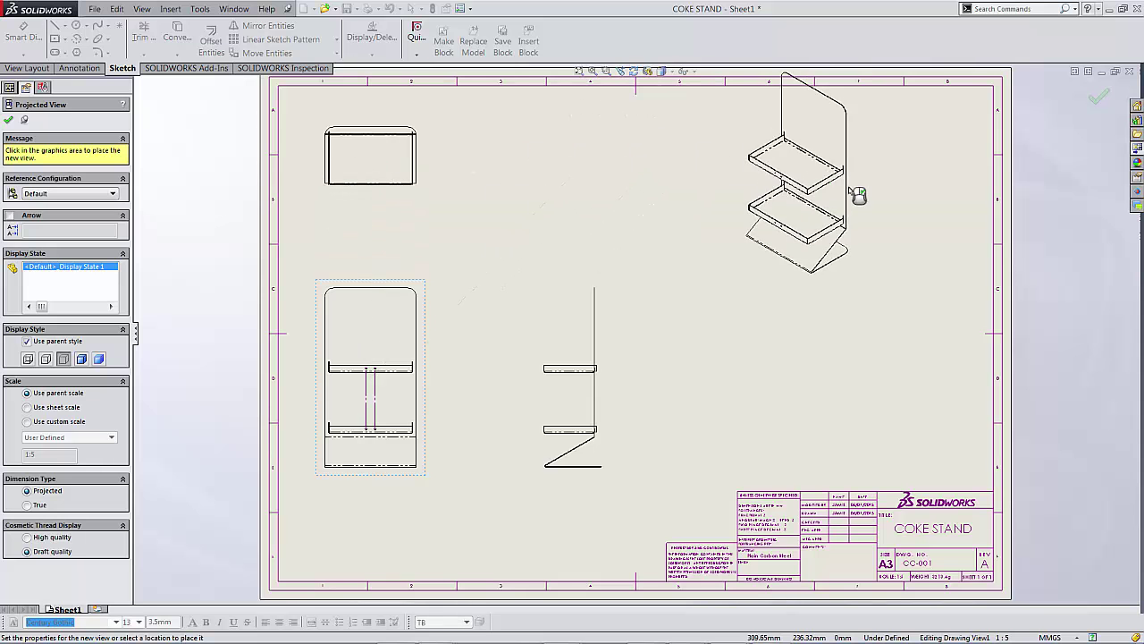
left_click(887, 217)
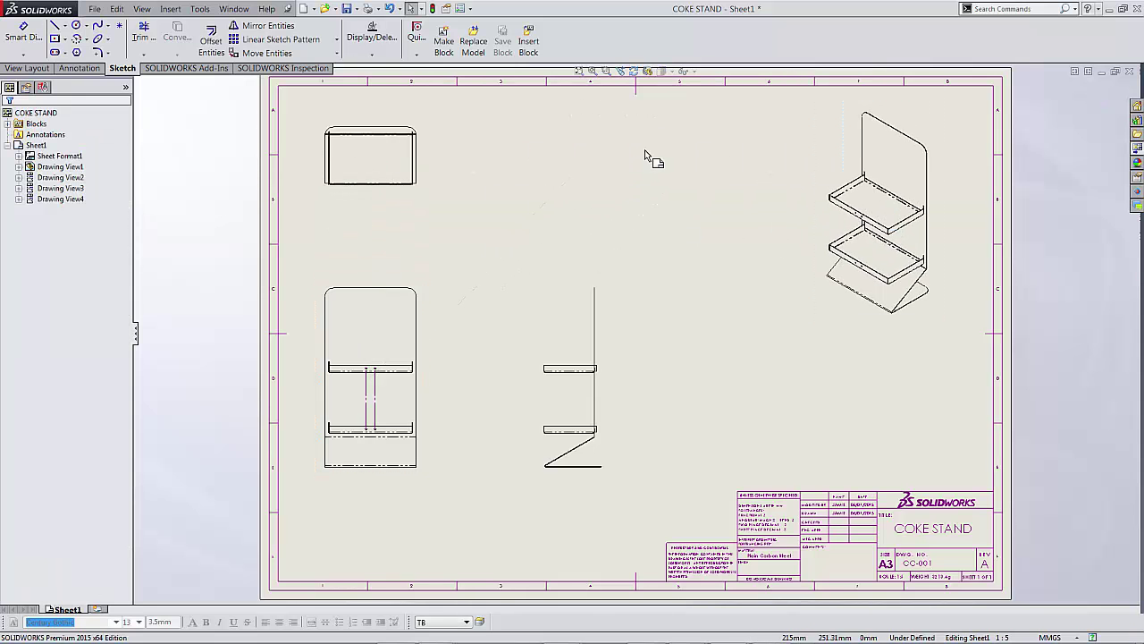
Set the sheet scale to 1:4
left_click_drag(279, 258, 453, 499)
key("Escape")
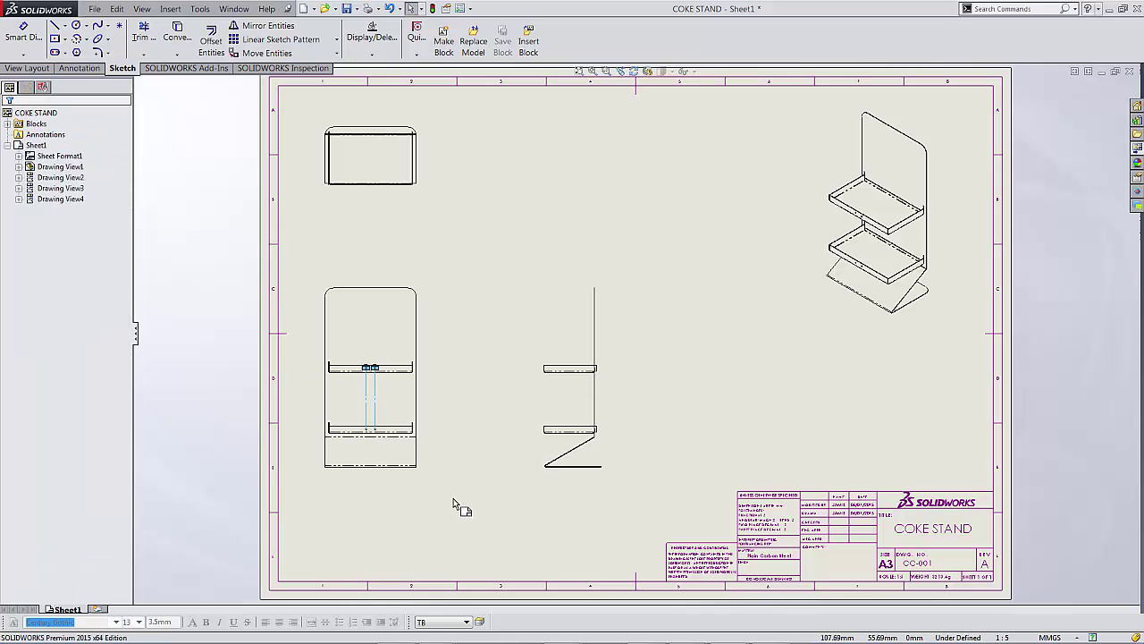
right_click(539, 170)
left_click(573, 305)
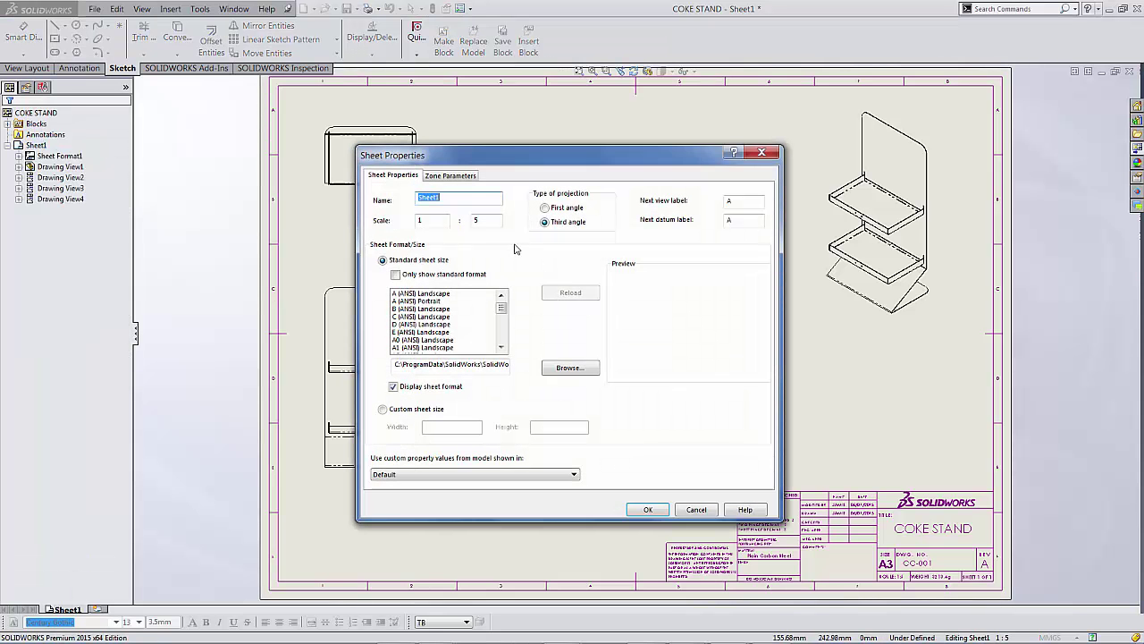
type("4")
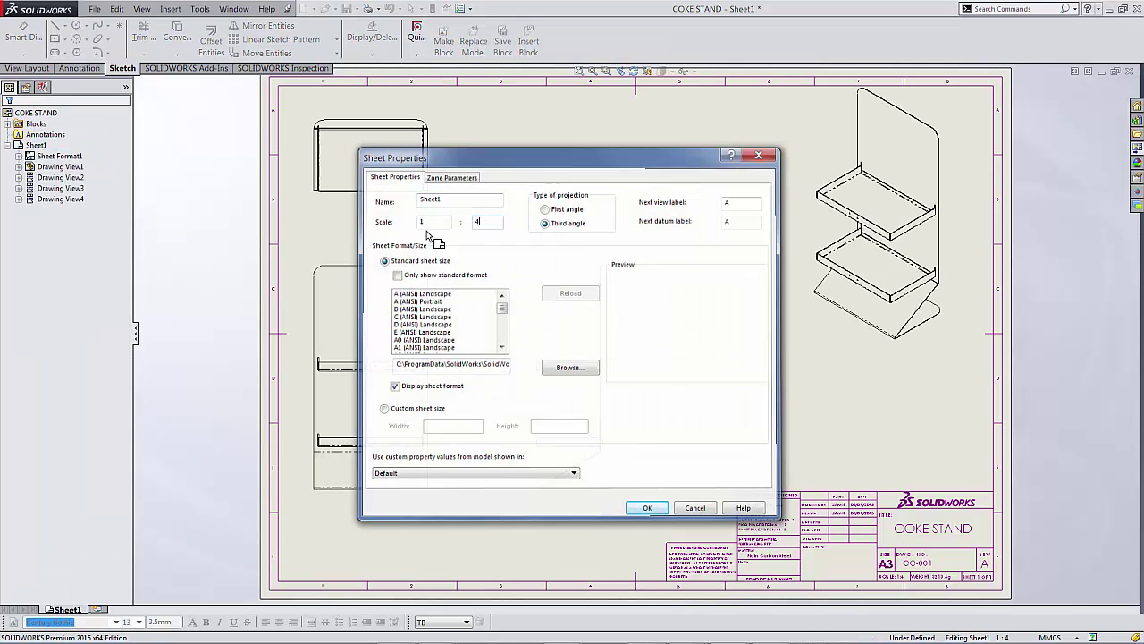
key("Return")
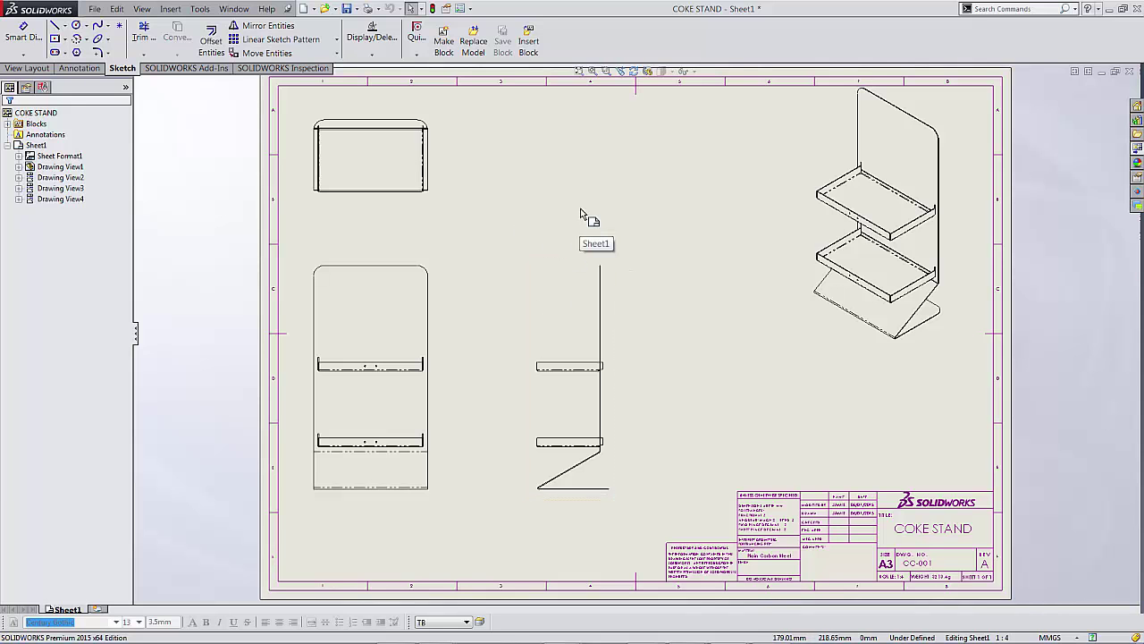
Move the isometric view down and slightly left on the sheet and display it shaded with edges
mouse_move(807, 350)
left_mouse_down()
mouse_move(822, 391)
mouse_move(794, 421)
mouse_move(785, 408)
left_mouse_up()
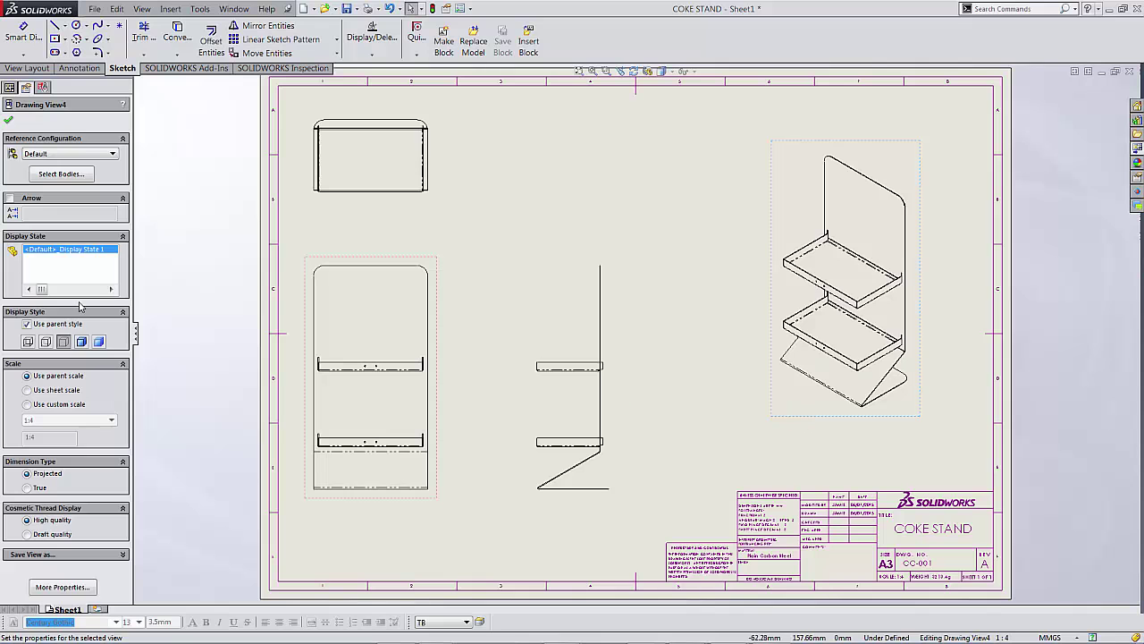
left_click(81, 342)
left_click(511, 213)
Insert the model dimensions from the entire model into all drawing views
right_click_drag(516, 204, 626, 211)
left_click(797, 219)
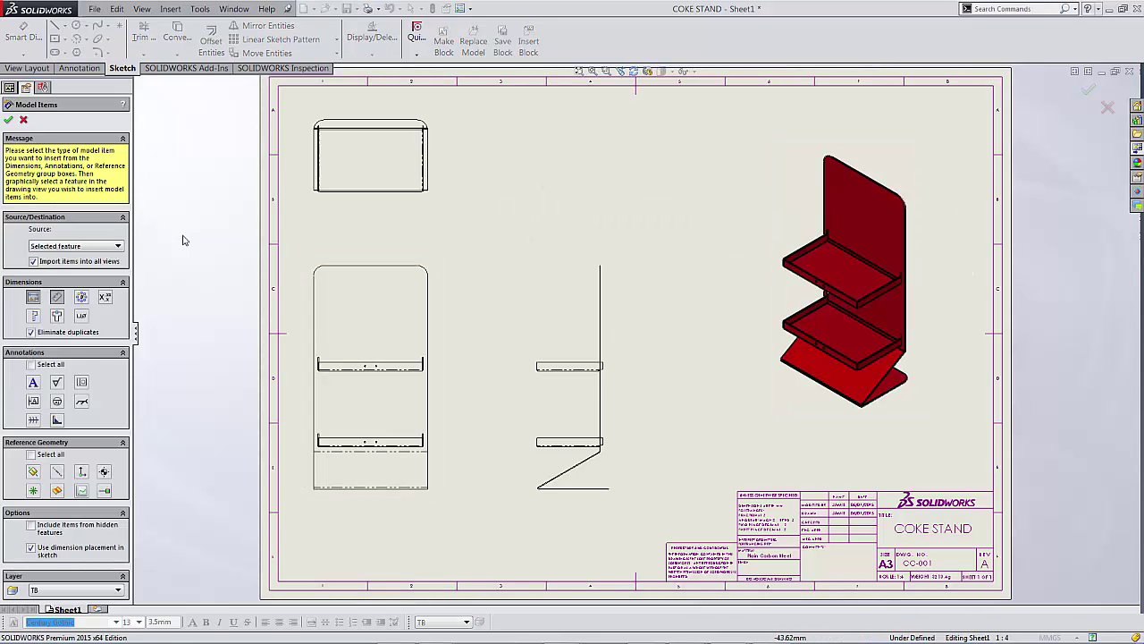
left_click(76, 244)
left_click(66, 258)
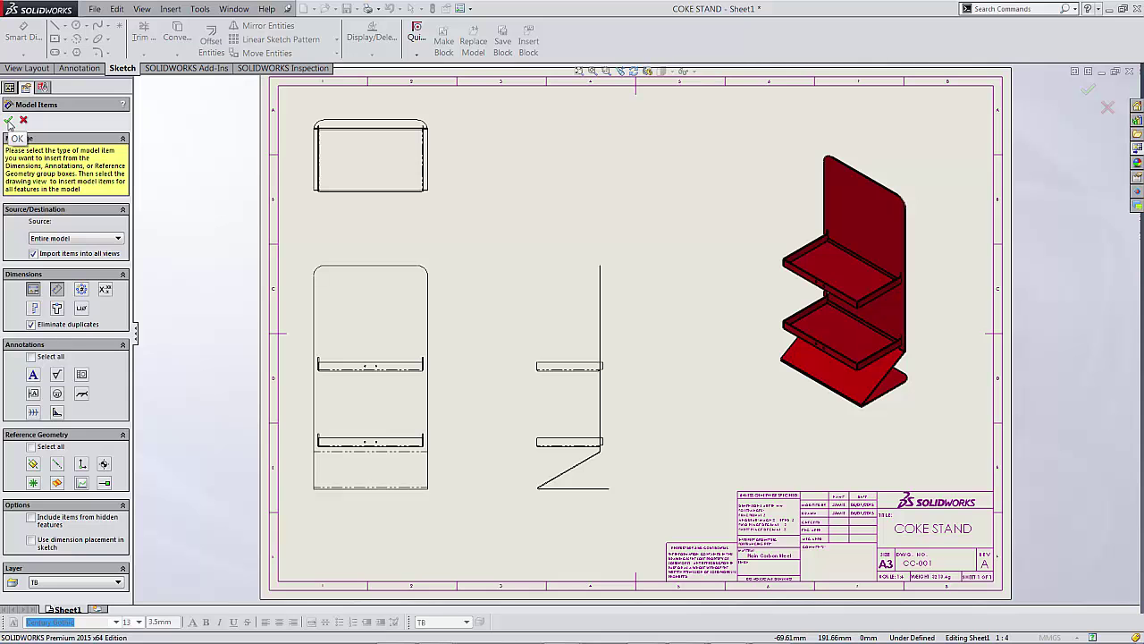
left_click(8, 123)
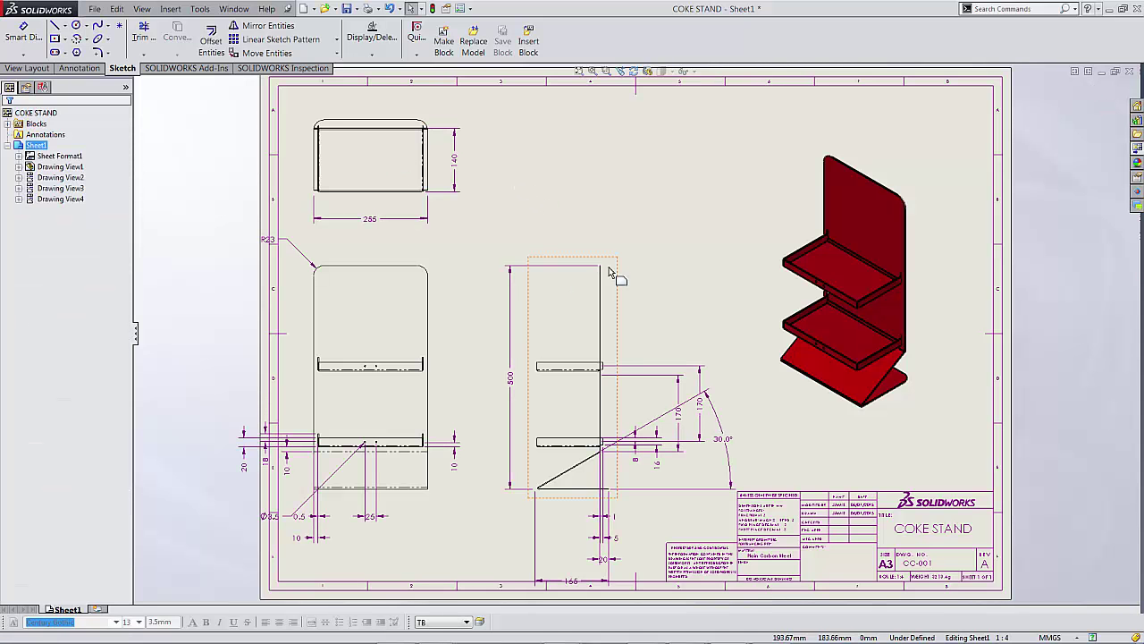
Shift the side view slightly right and the front view further right, away from the sheet border
left_click_drag(604, 256, 627, 251)
left_click_drag(409, 260, 469, 263)
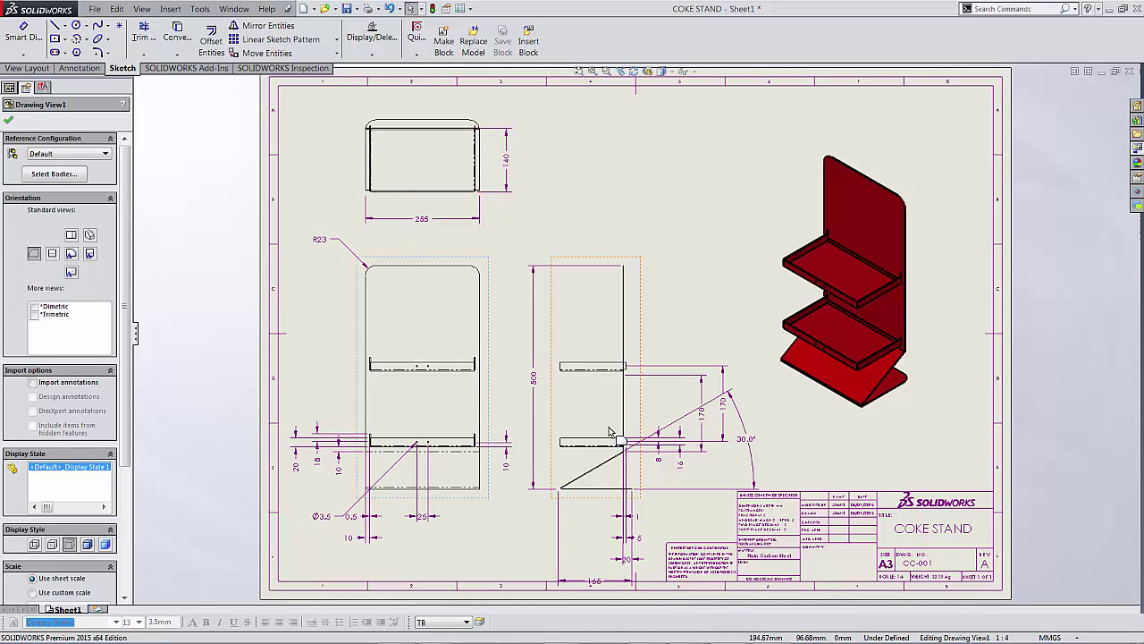
Delete the 5 mm and 1 mm dimensions below the base in the side view
scroll(679, 462, "down", 3)
scroll(689, 482, "up", 2)
scroll(608, 514, "down", 4)
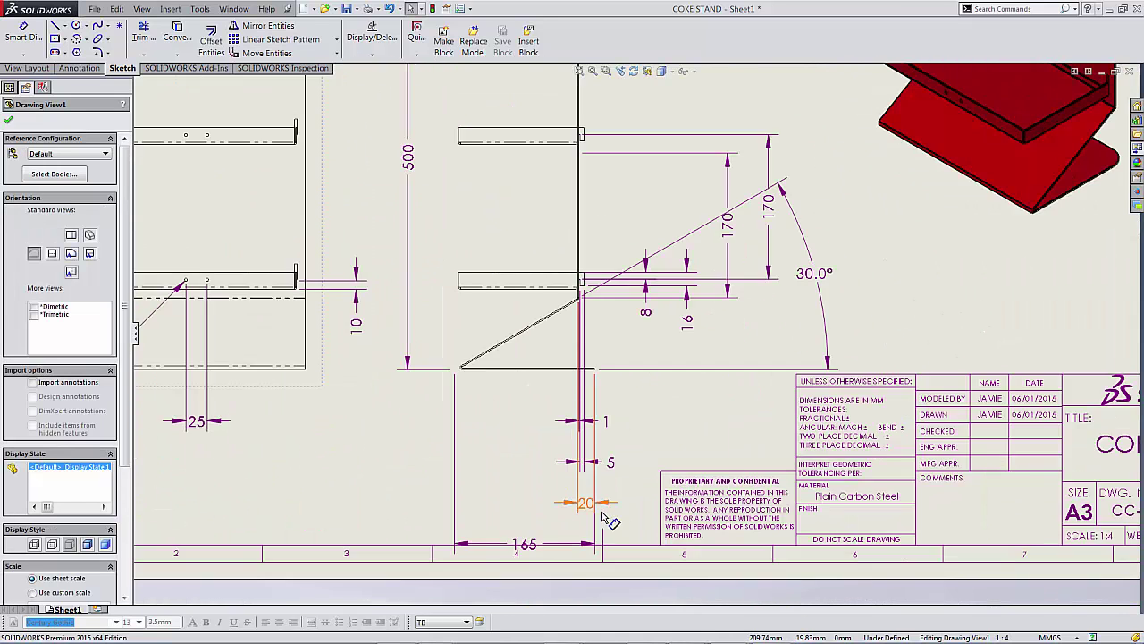
left_click(586, 489)
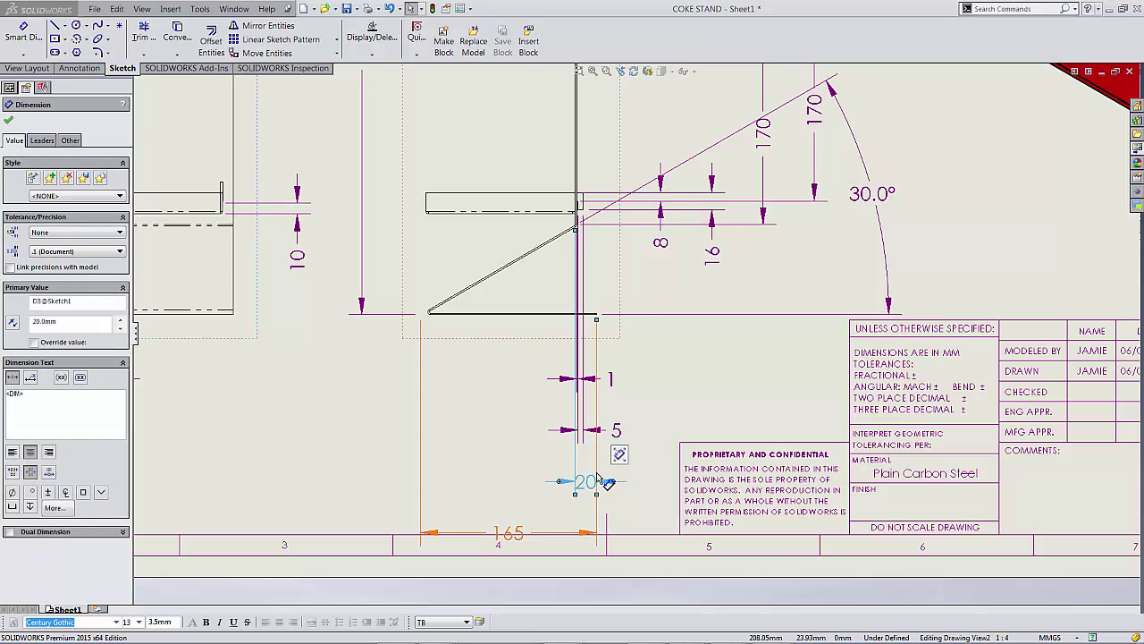
left_click(613, 434)
key("Delete")
left_click(613, 384)
key("Delete")
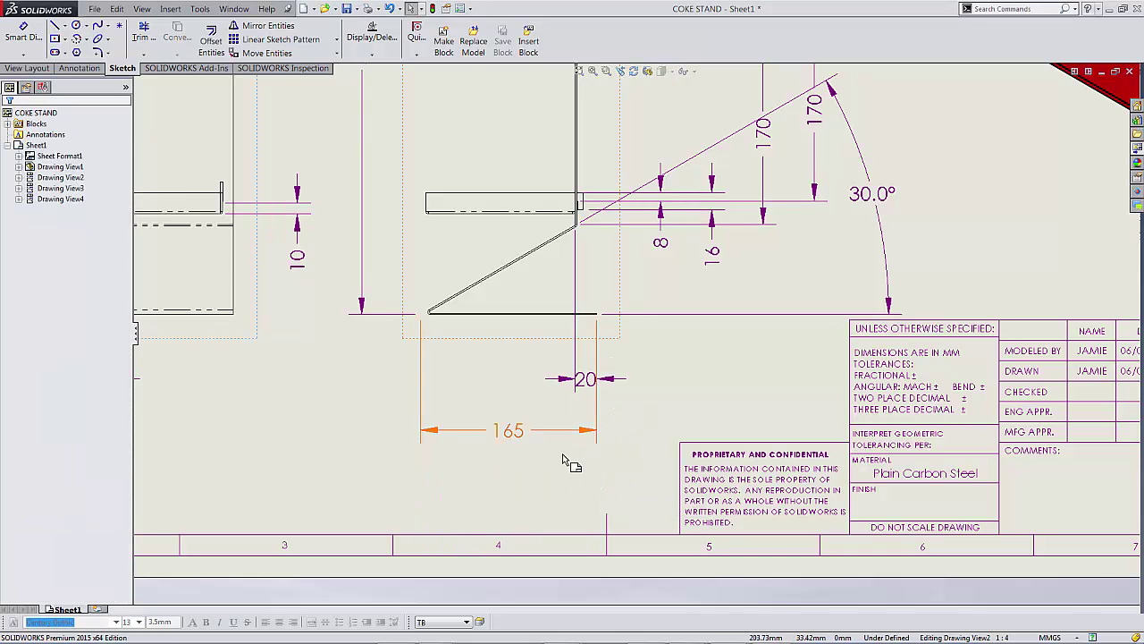
Move the 30° angle dimension inside the folded base corner of the side view
scroll(710, 239, "up", 7)
scroll(726, 285, "down", 3)
scroll(637, 334, "down", 3)
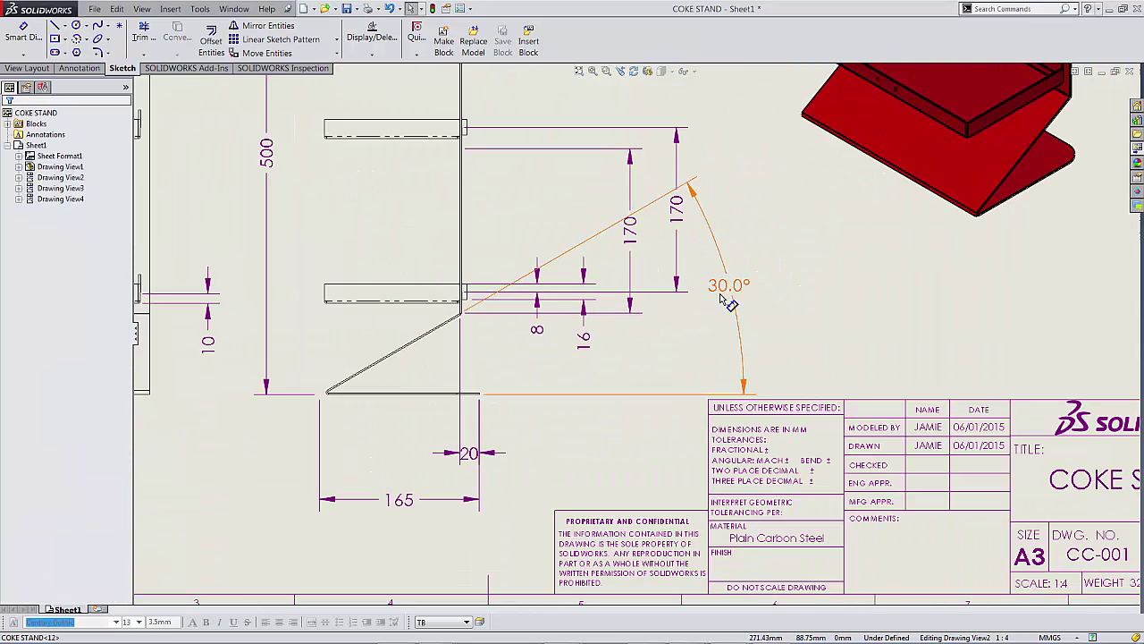
left_click(449, 361)
left_click(556, 367)
scroll(570, 307, "up", 6)
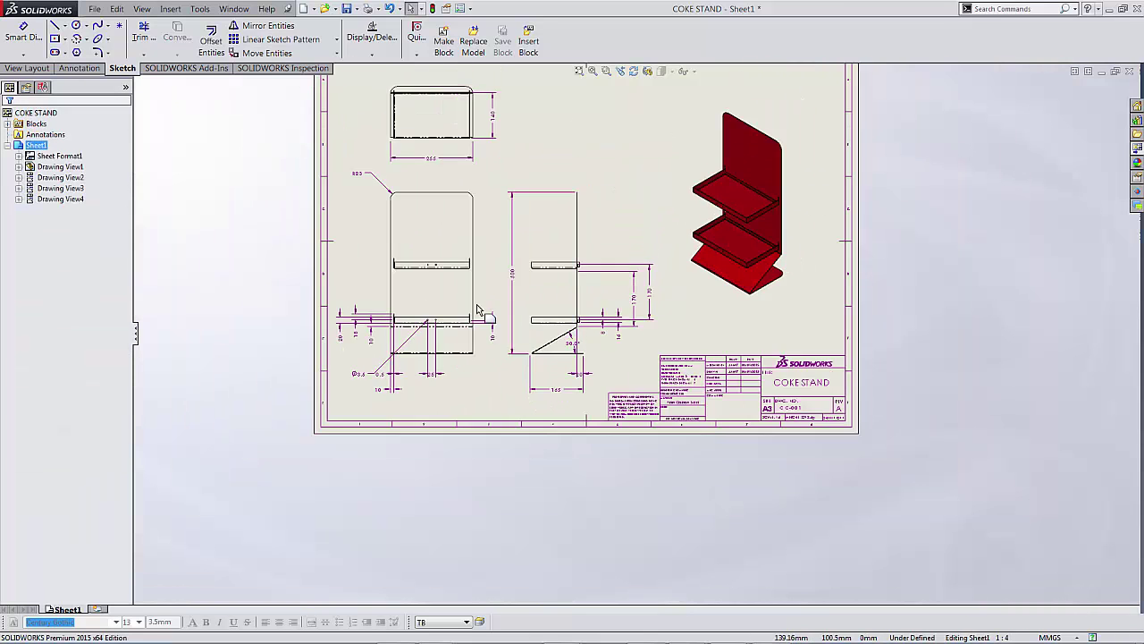
Move the R23 radius dimension closer to the front view's rounded upper corner
scroll(431, 332, "down", 6)
scroll(581, 401, "up", 2)
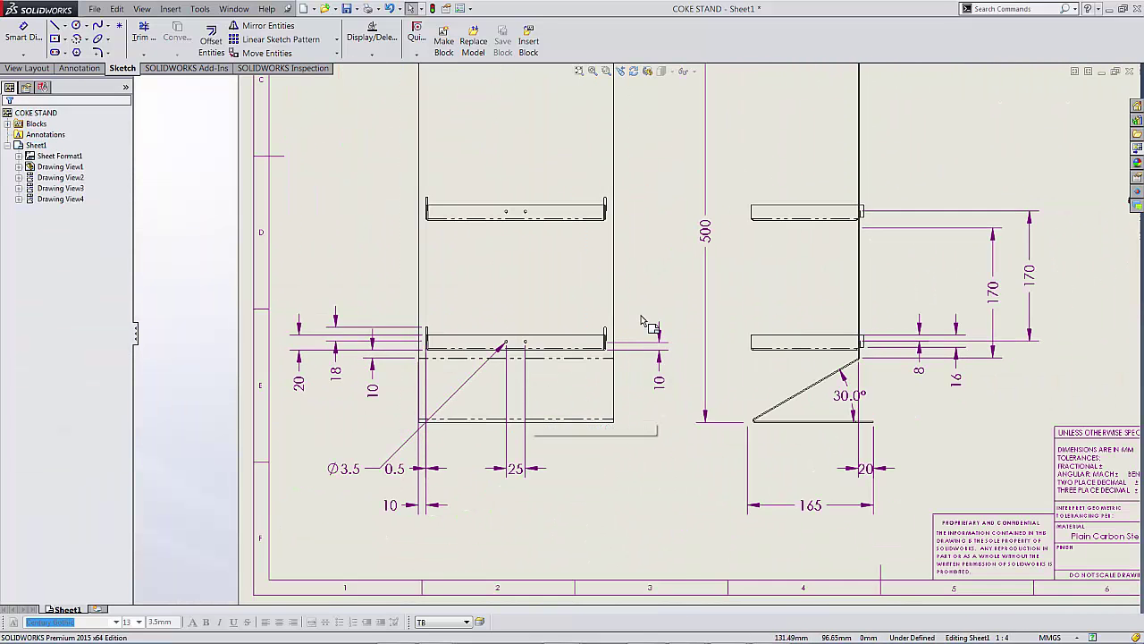
scroll(651, 328, "up", 3)
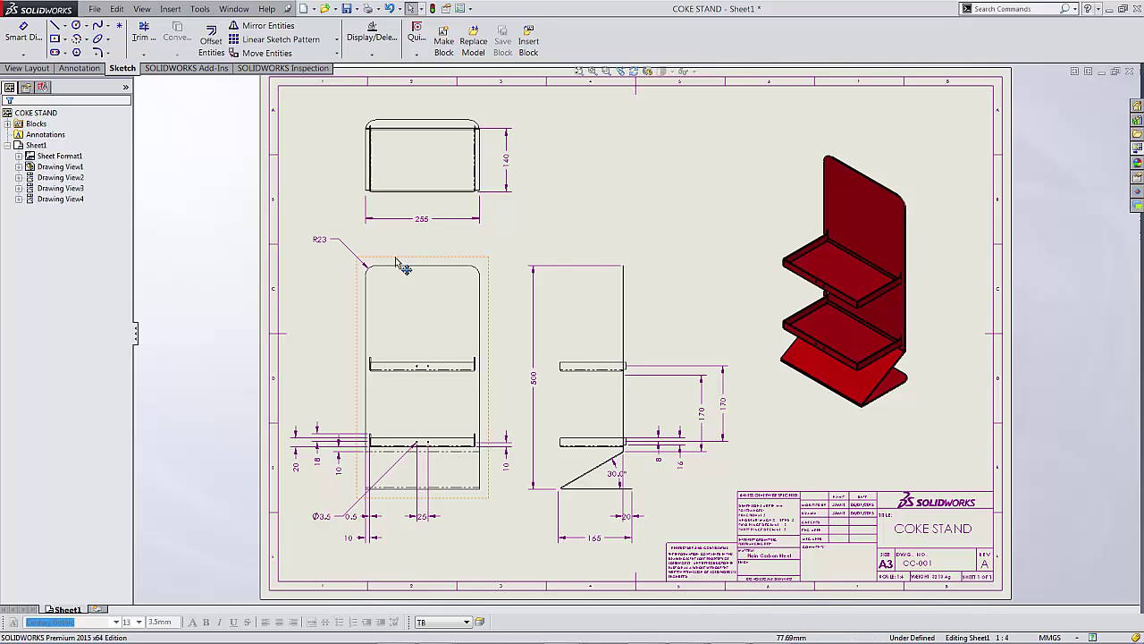
scroll(376, 259, "down", 3)
left_click_drag(376, 267, 391, 282)
left_click(531, 402)
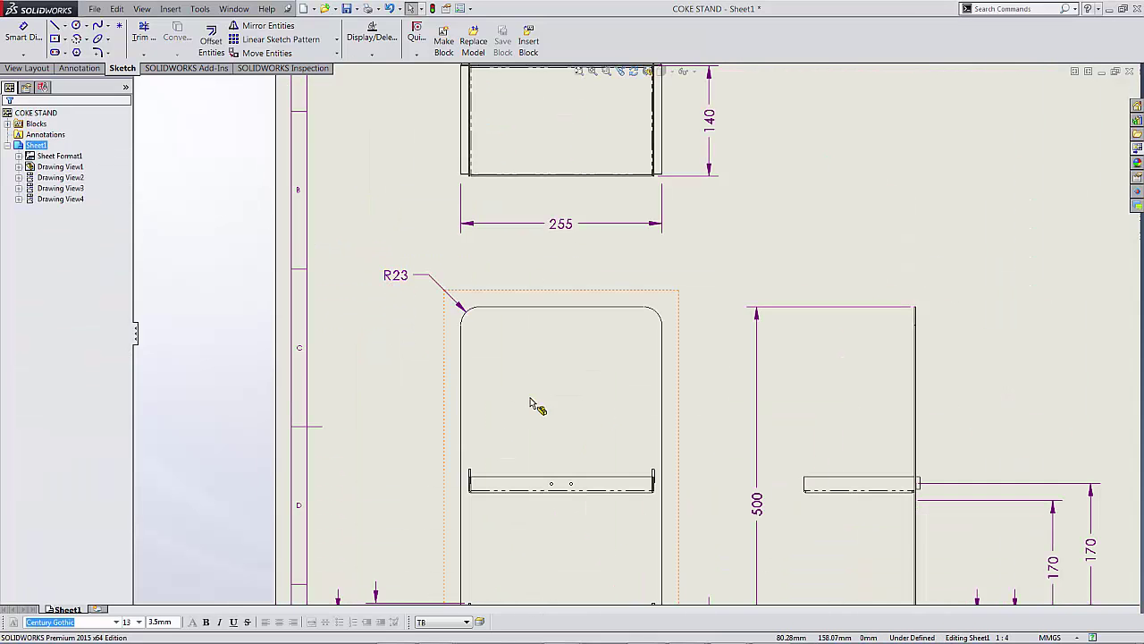
Move the Ø3.5 hole dimension above the lower shelf, to the left of the front view
scroll(537, 404, "up", 5)
scroll(630, 413, "down", 4)
scroll(628, 392, "down", 1)
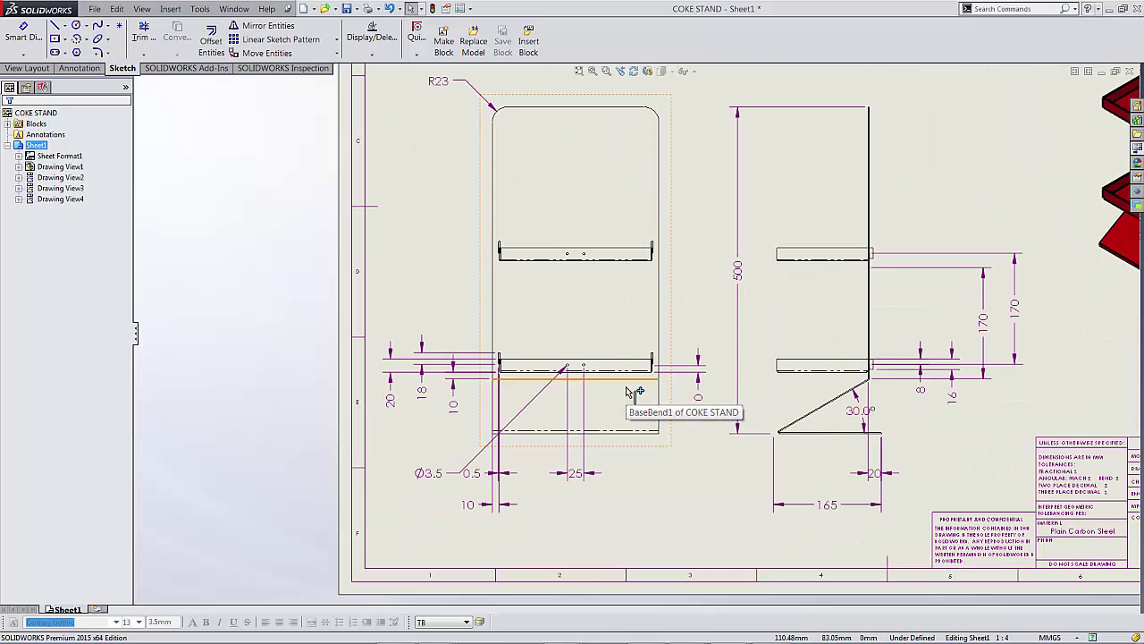
scroll(629, 392, "down", 1)
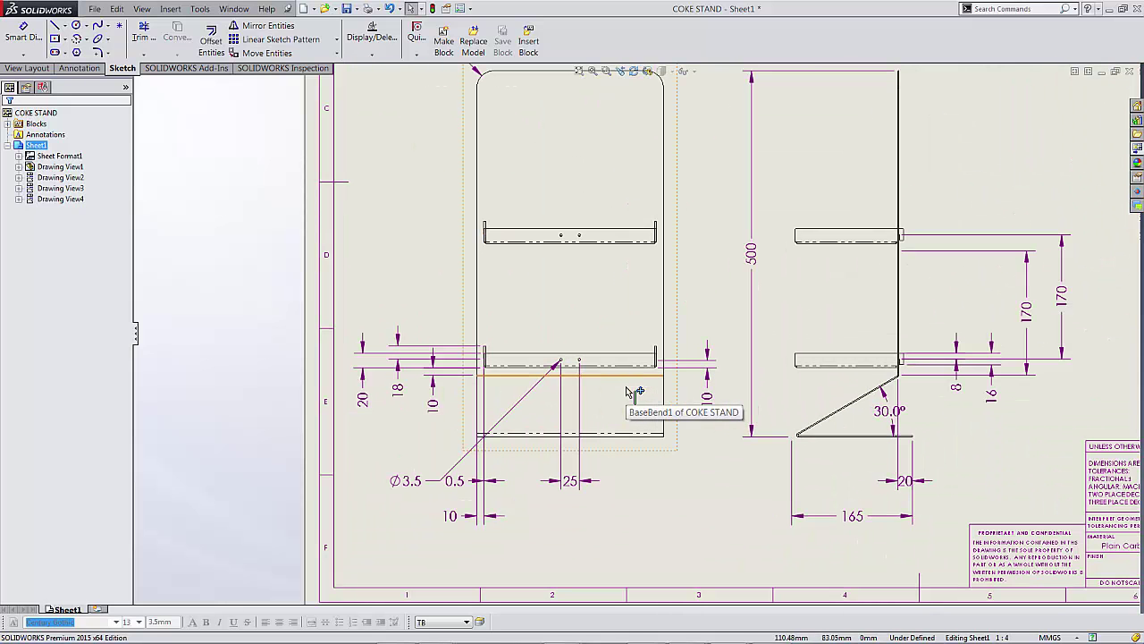
mouse_move(451, 517)
left_mouse_down()
mouse_move(517, 547)
mouse_move(450, 516)
left_mouse_up()
left_click_drag(408, 481, 435, 310)
left_click(428, 263)
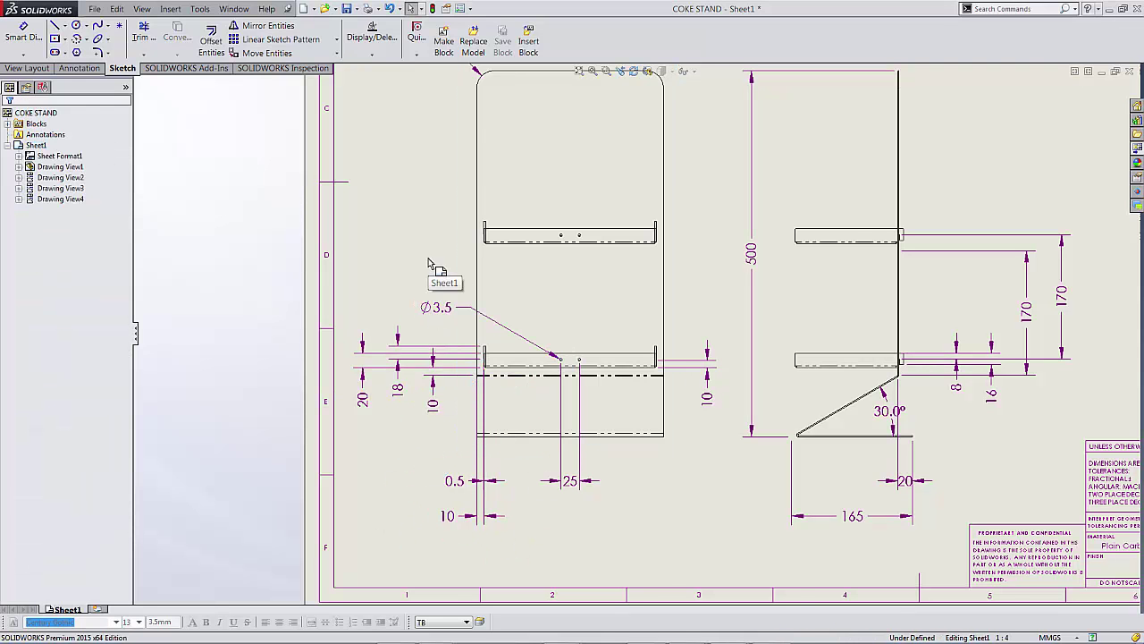
Create a detail view of the upper shelf's rear joint in the side view and place it above that view
key("f")
left_click(609, 211)
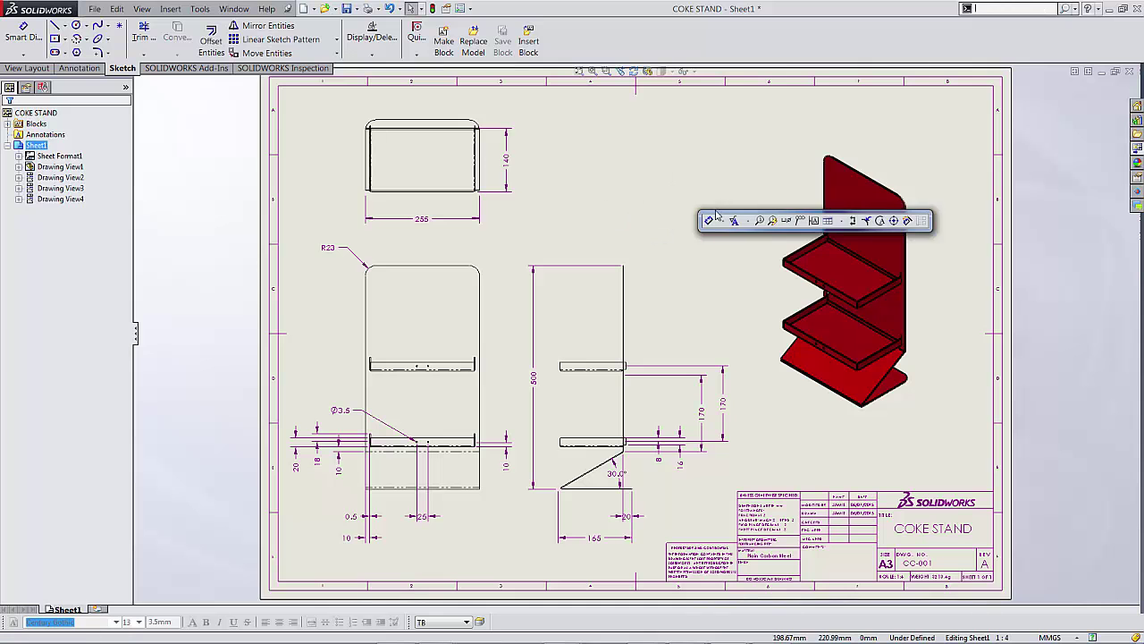
left_click(880, 220)
scroll(626, 362, "down", 10)
left_click(586, 313)
left_click(669, 289)
key("f")
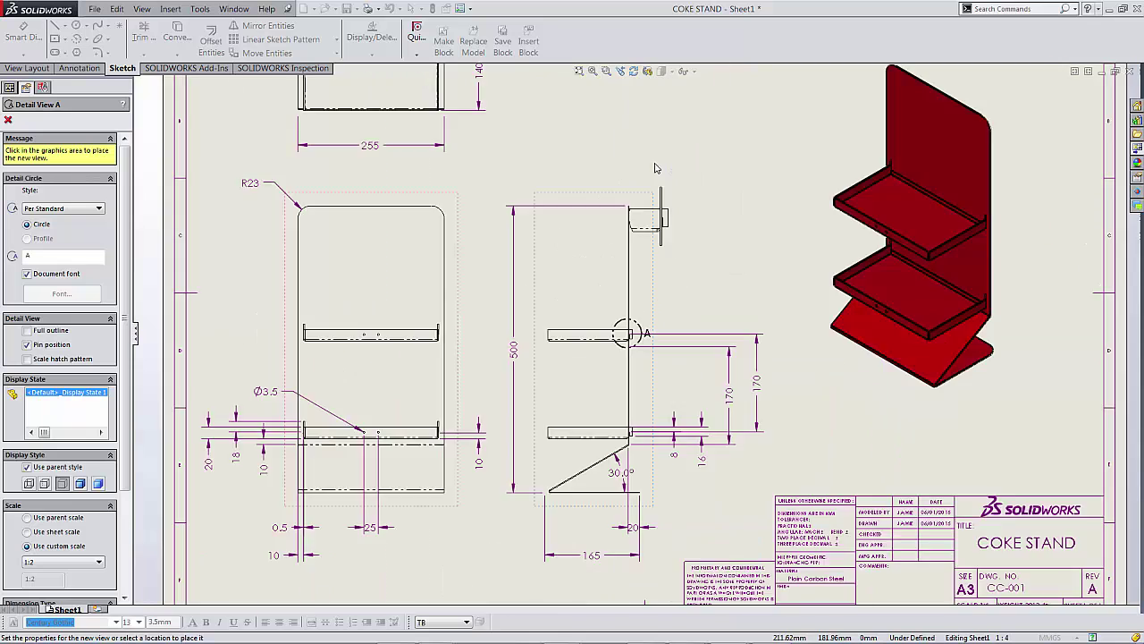
scroll(653, 168, "up", 2)
scroll(646, 176, "down", 2)
left_click(646, 177)
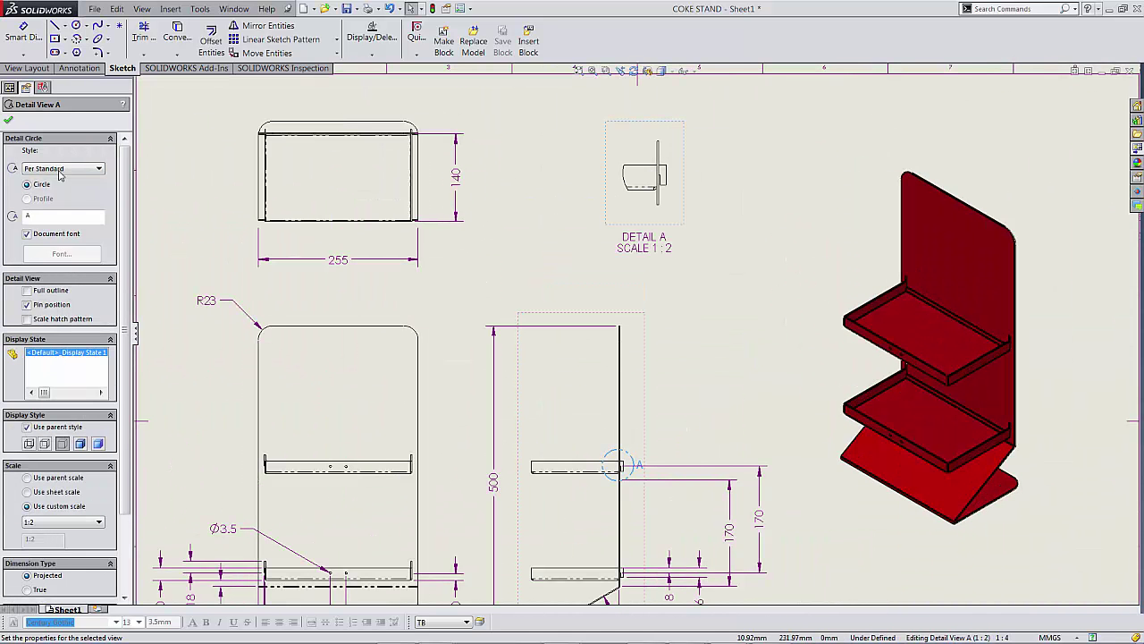
Set the detail circle style to With Leader, enable Full outline, and move the A label up and right of the circle
left_click(59, 169)
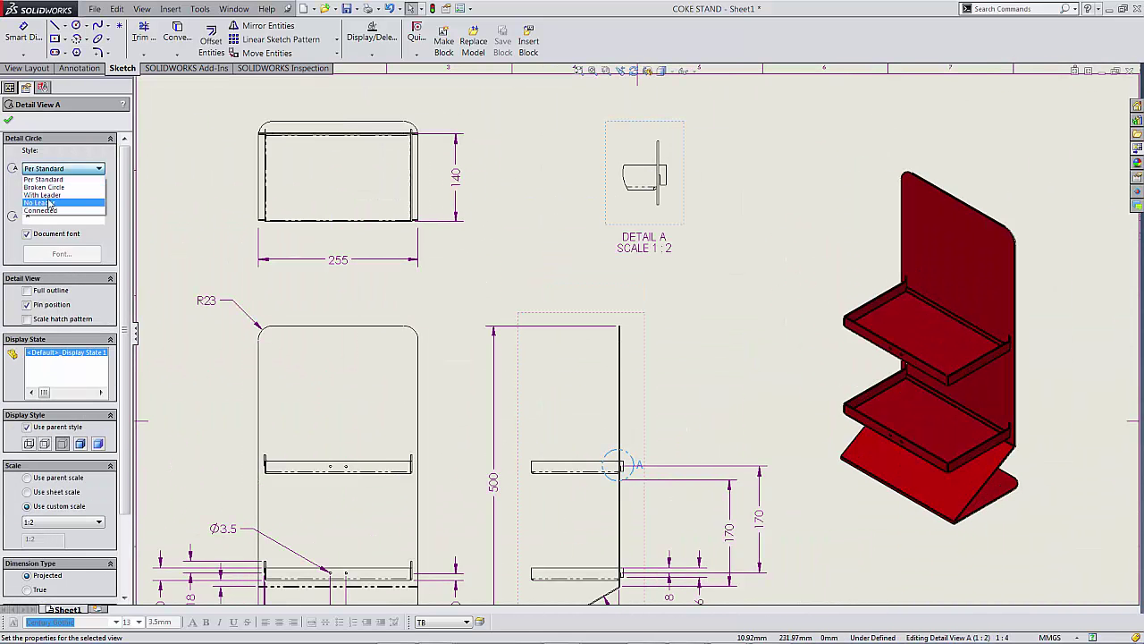
left_click(50, 204)
left_click(40, 290)
left_click(663, 434)
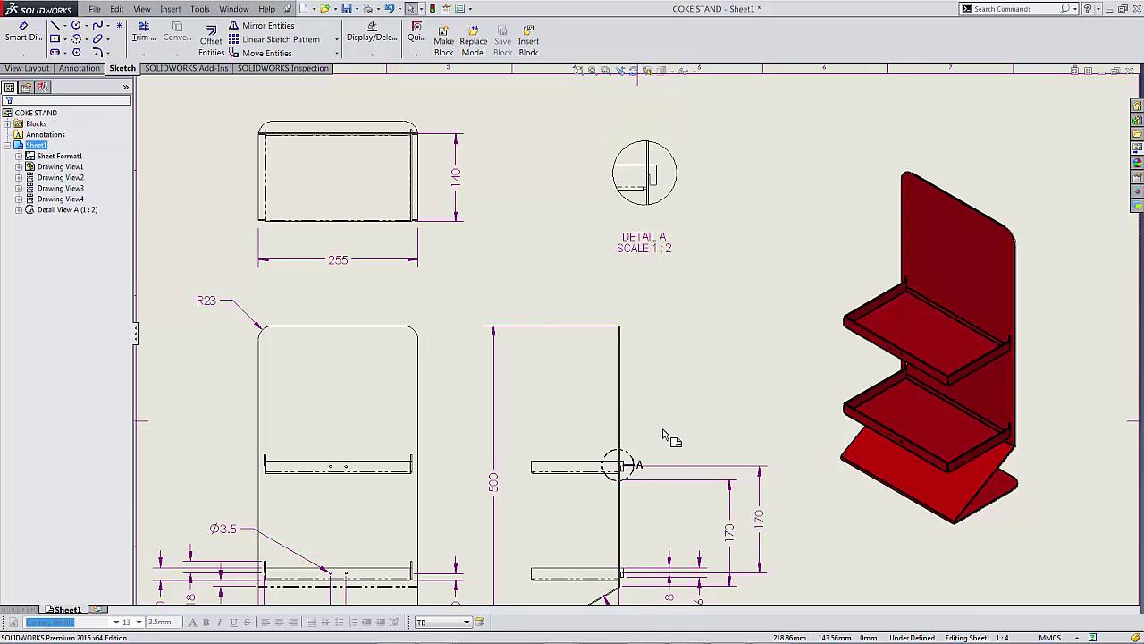
left_click_drag(638, 464, 669, 404)
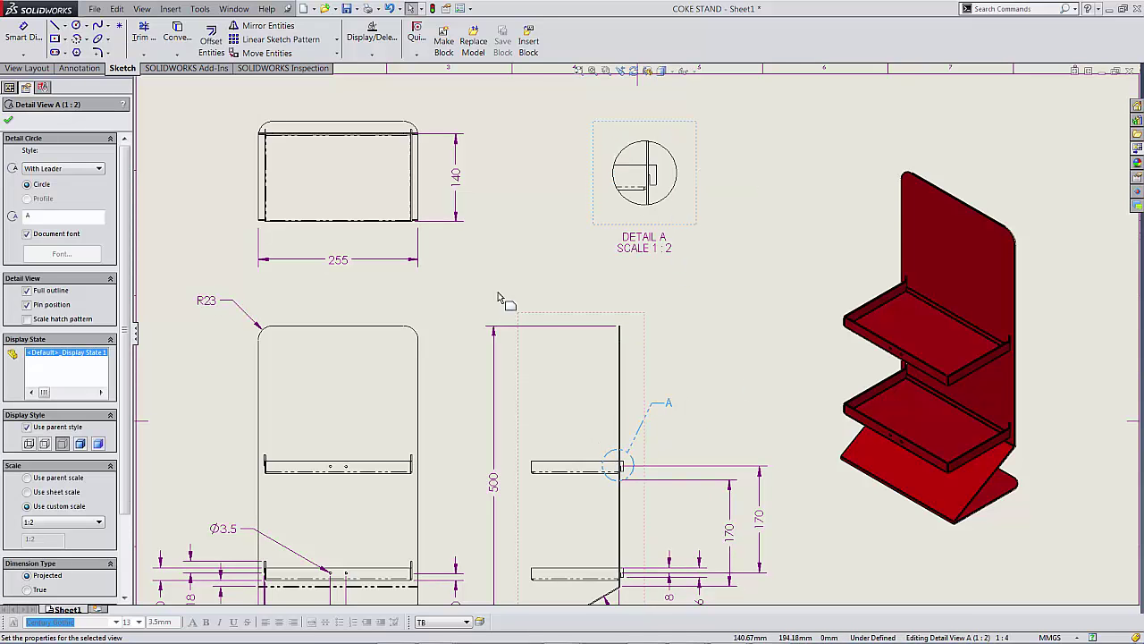
Set the custom scale of the detail view to 1:1
left_click(46, 524)
left_click(41, 427)
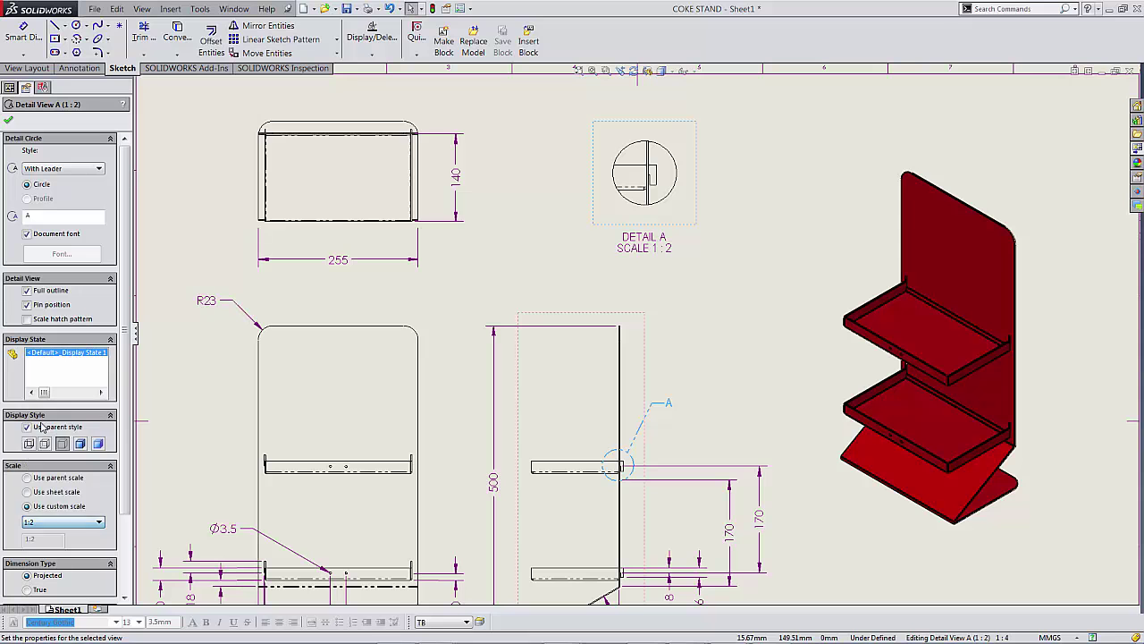
left_click(47, 523)
left_click(40, 418)
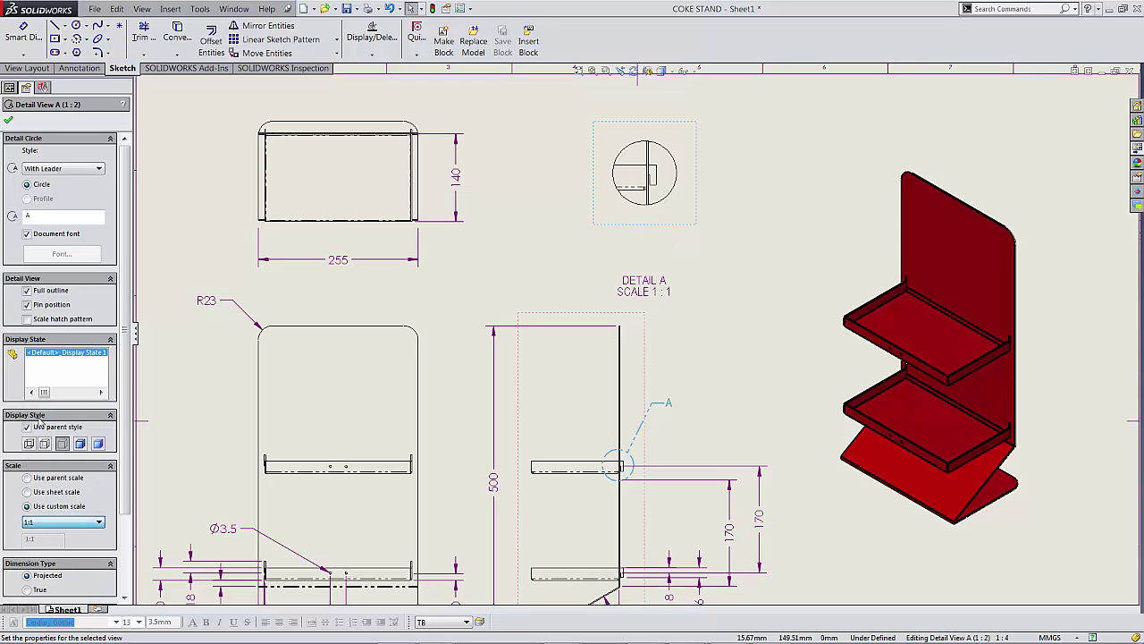
left_click(724, 290)
scroll(722, 291, "up", 4)
key("f")
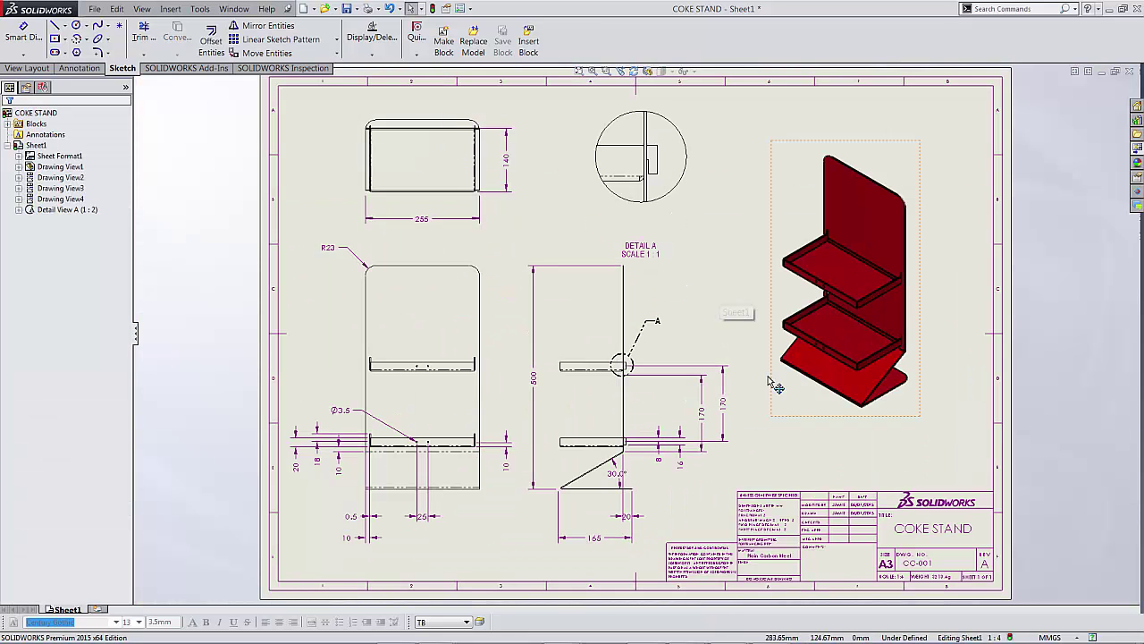
Examine the title block's material, title, drawing number and weight entries
scroll(868, 547, "down", 4)
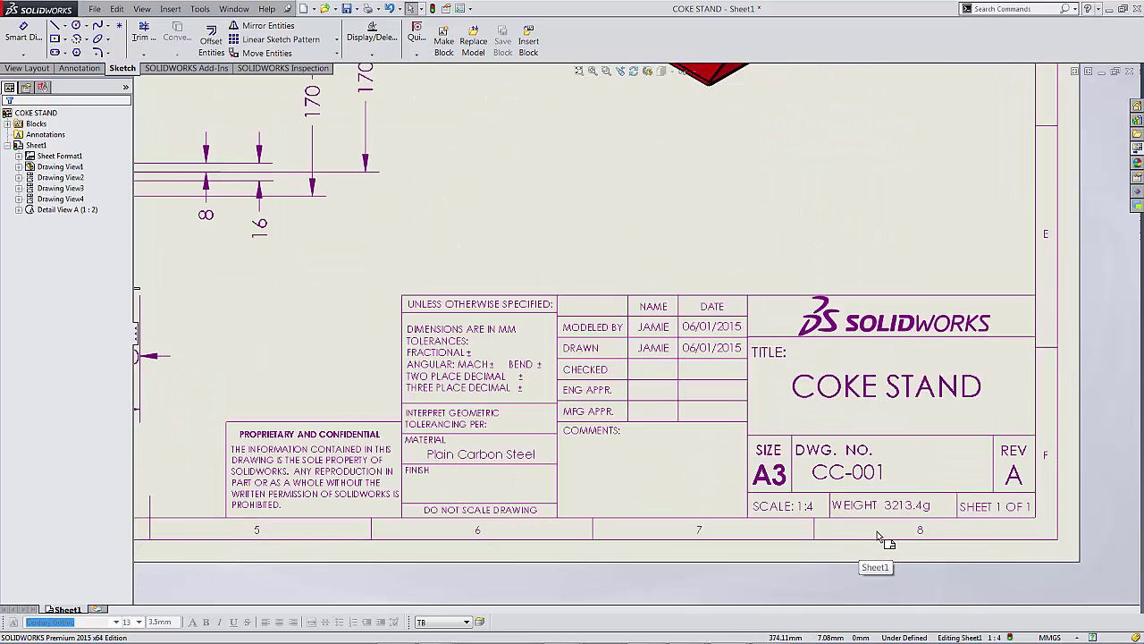
scroll(876, 534, "down", 2)
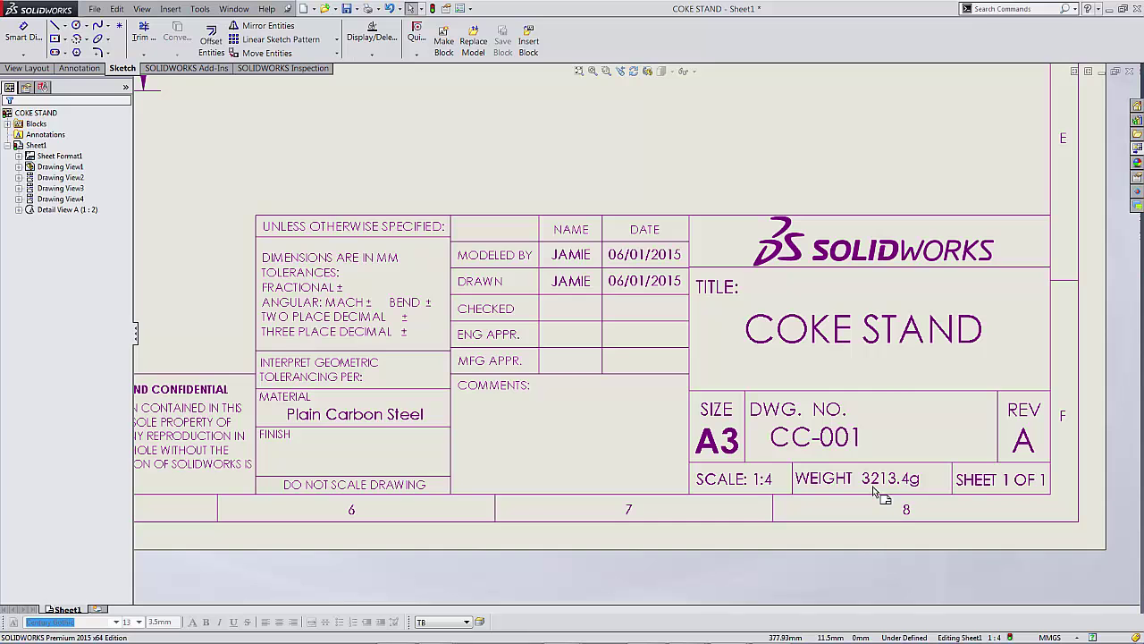
key("f")
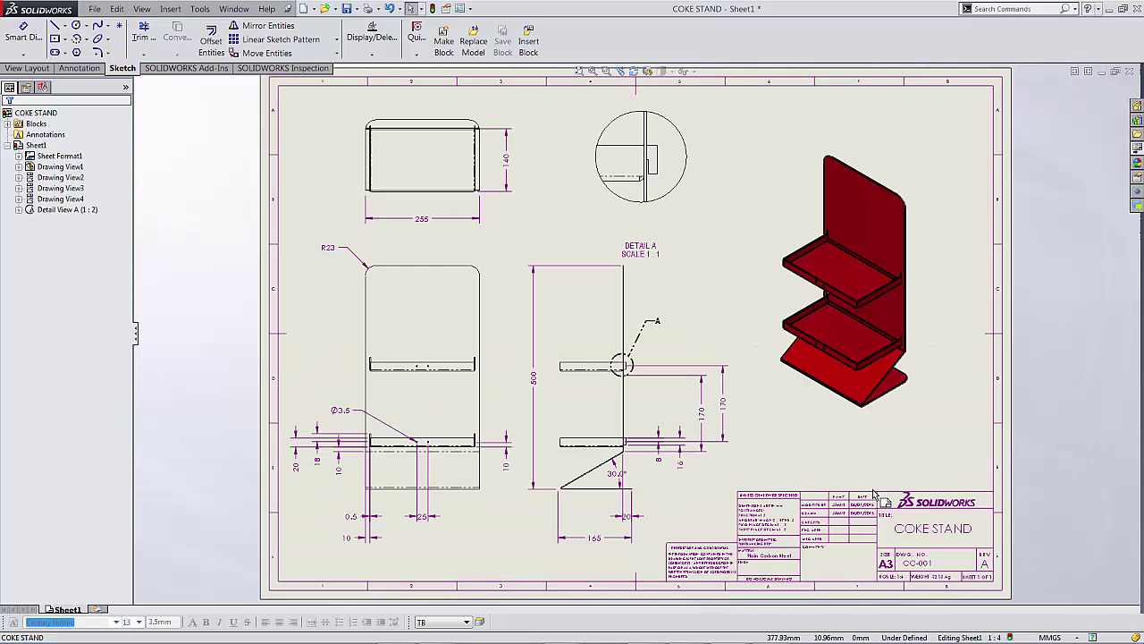
left_click(878, 444)
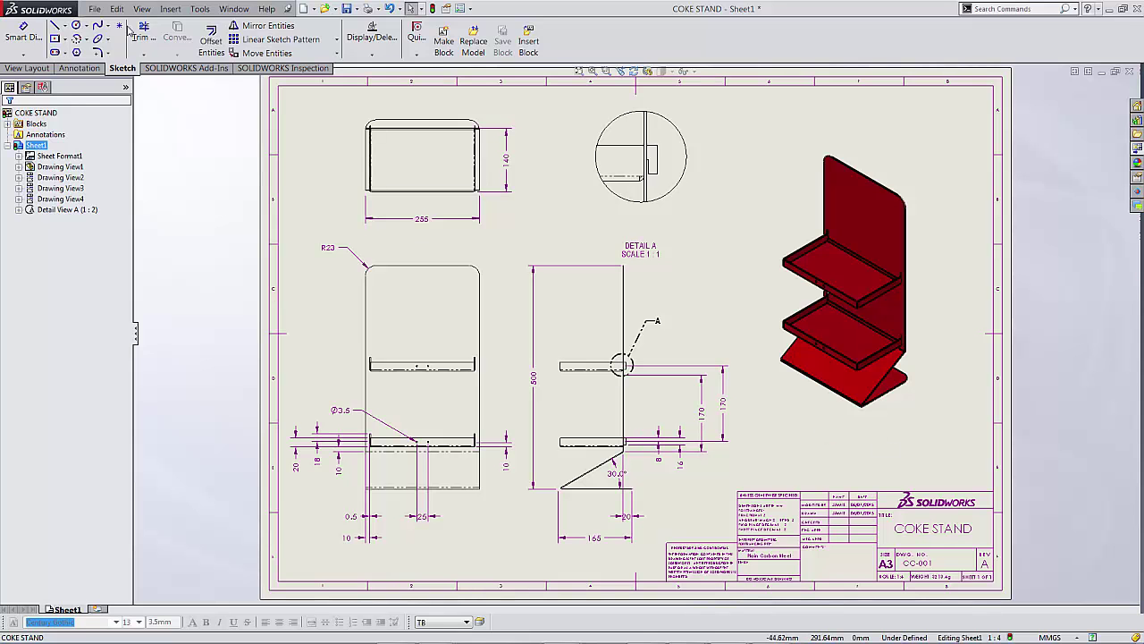
Publish the coke stand drawing to eDrawings and play the animation of its views there
left_click(94, 9)
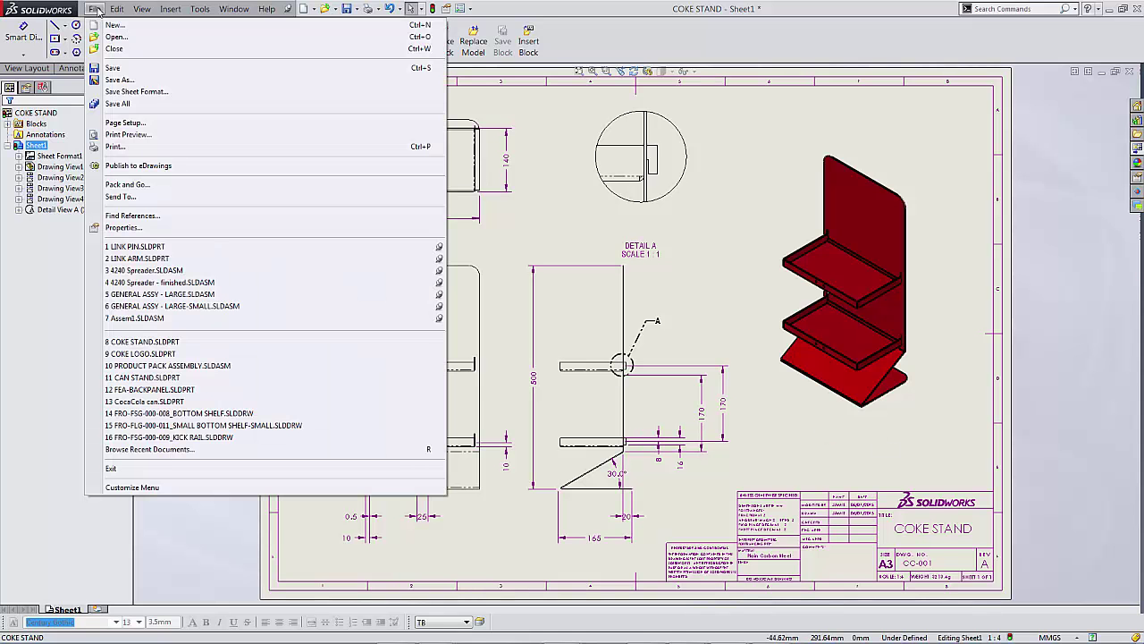
left_click(151, 168)
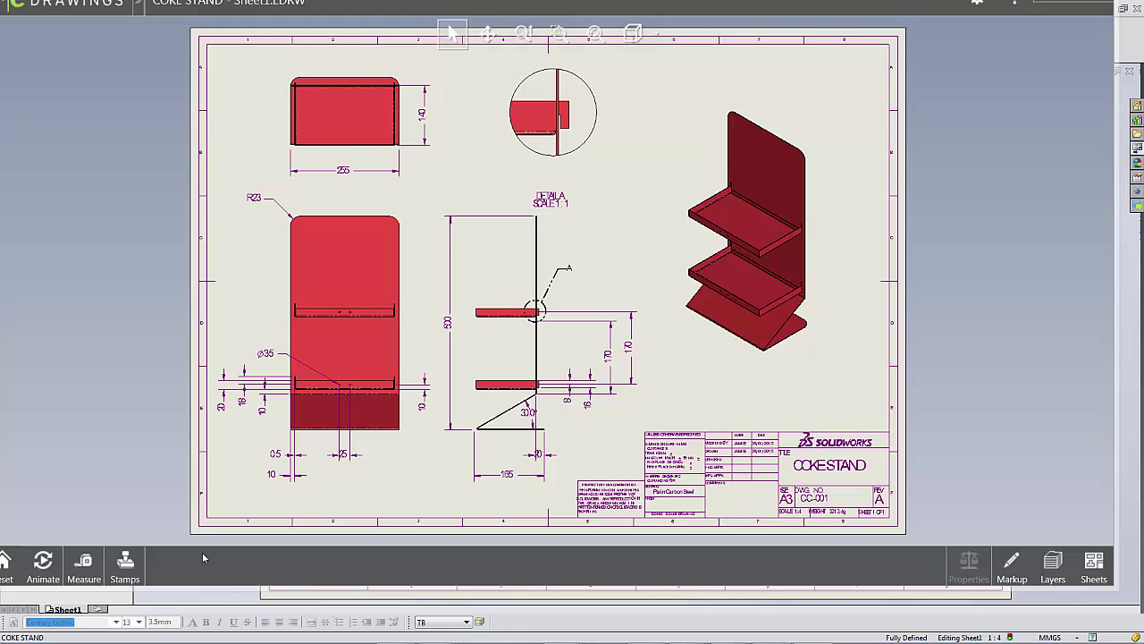
left_click(54, 570)
left_click(40, 527)
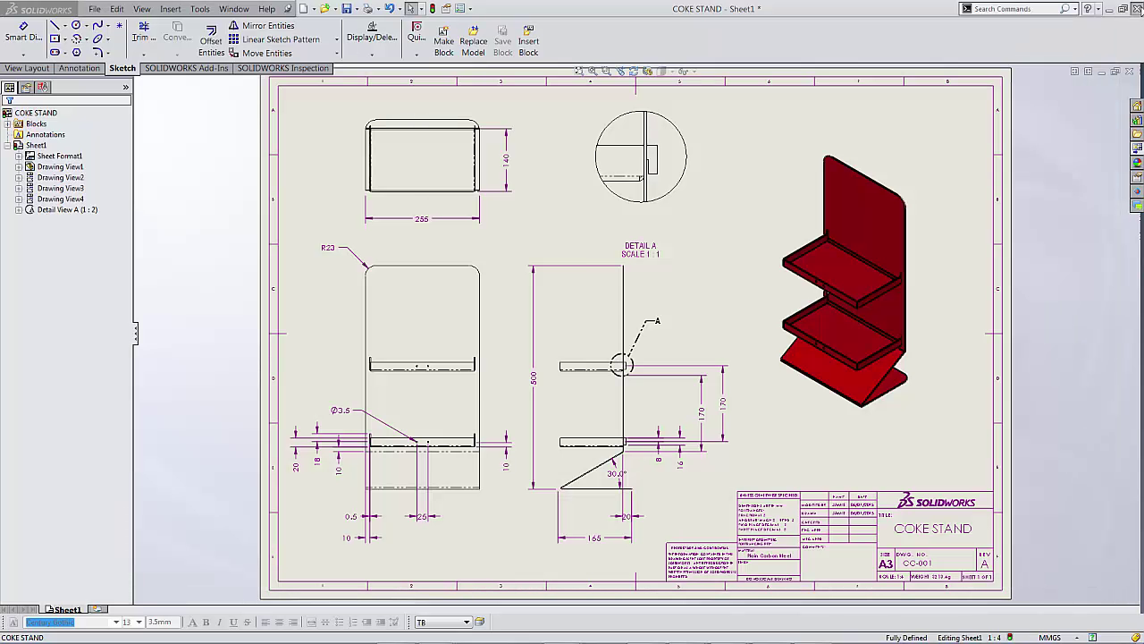
left_click(1138, 8)
left_click(672, 384)
left_click(978, 368)
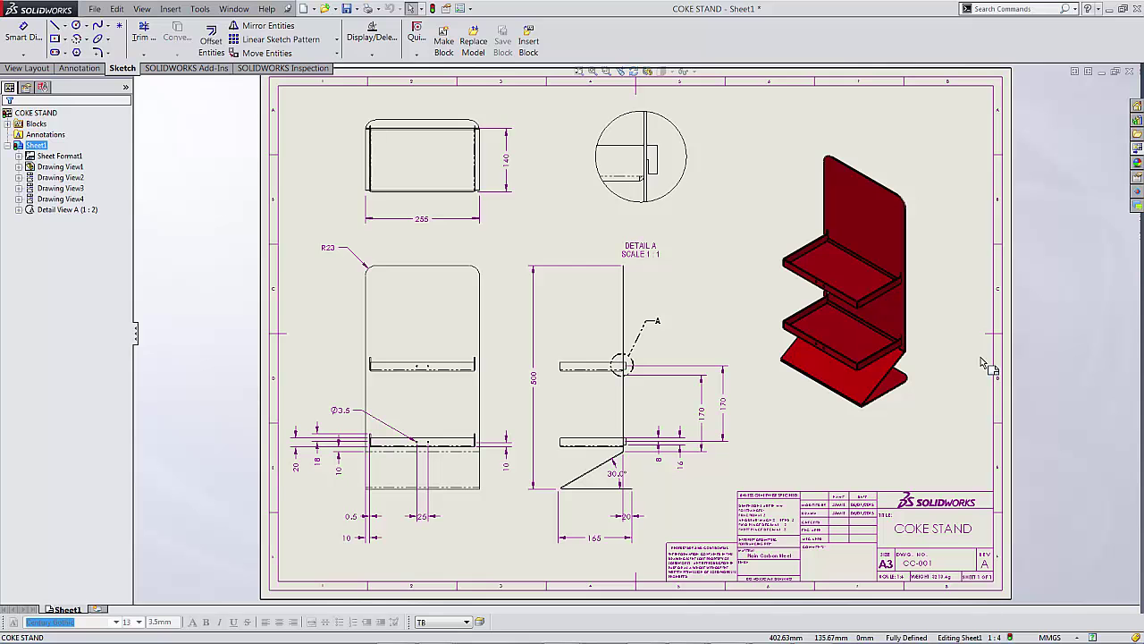
Close the coke stand drawing without saving its changes and return to the part
left_click(1129, 71)
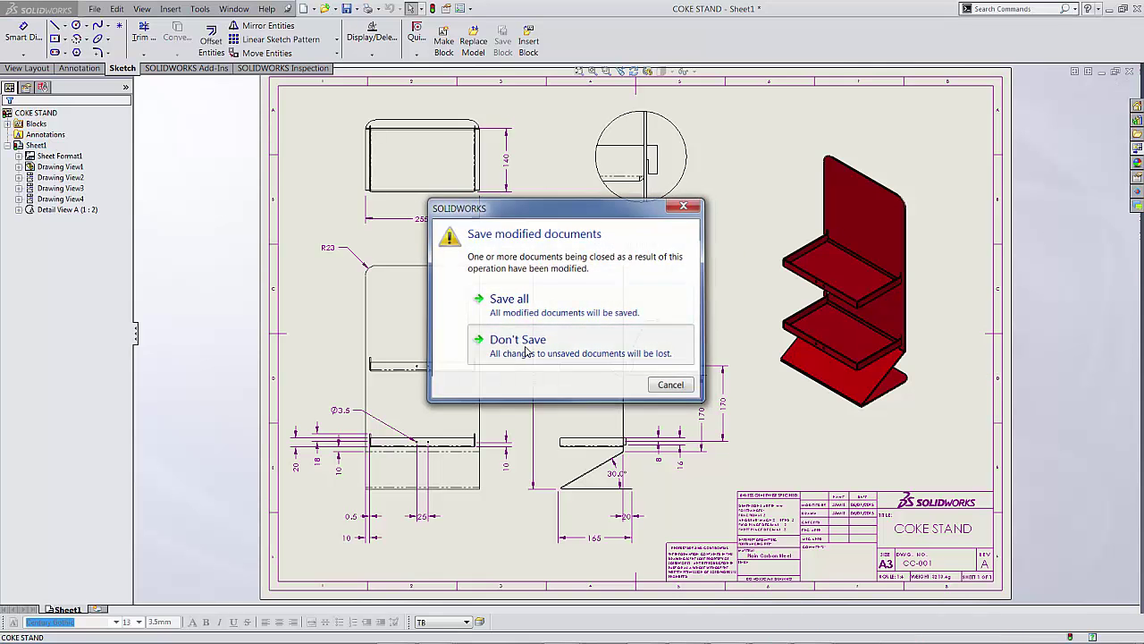
left_click(505, 341)
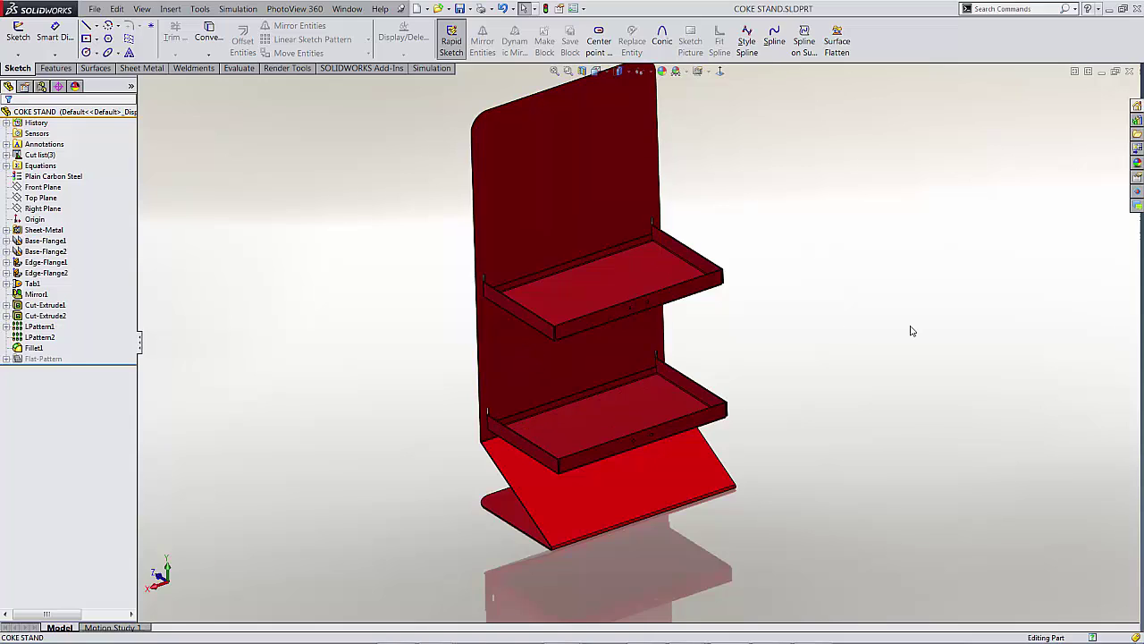
key("super+Tab")
key("super+Tab")
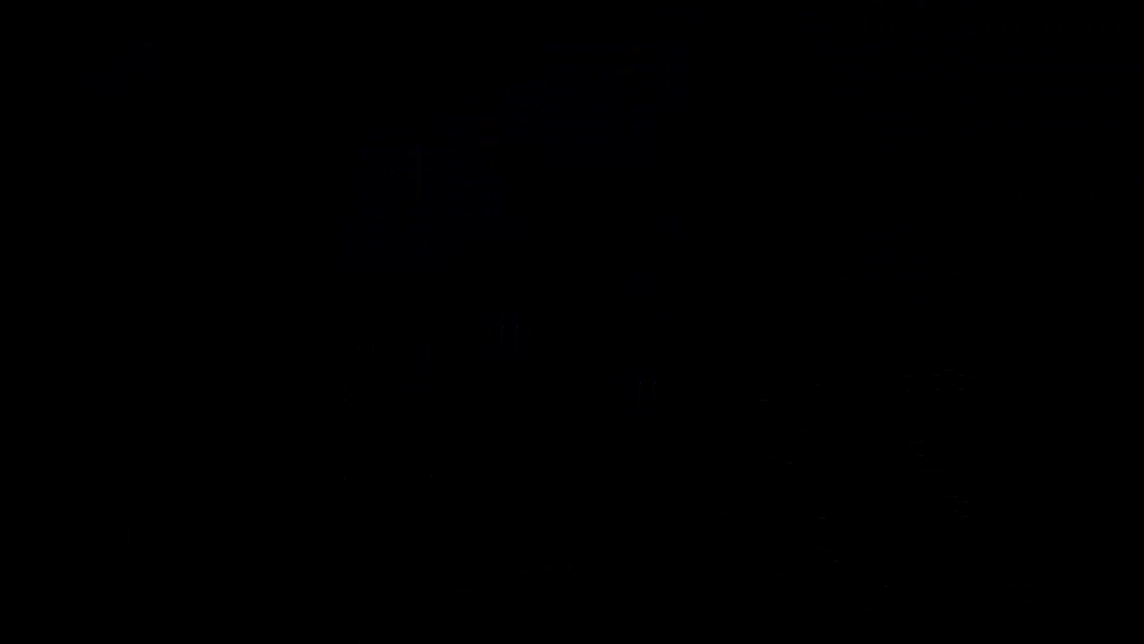
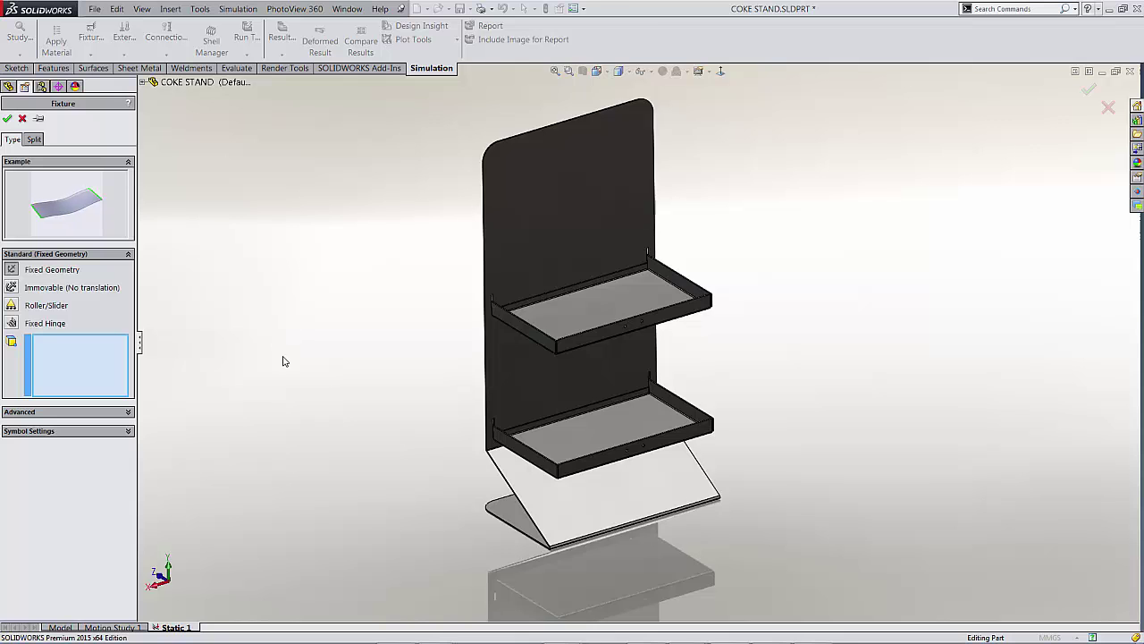
Apply a Fixed Geometry fixture to the underside face of the stand's base
left_click(588, 264)
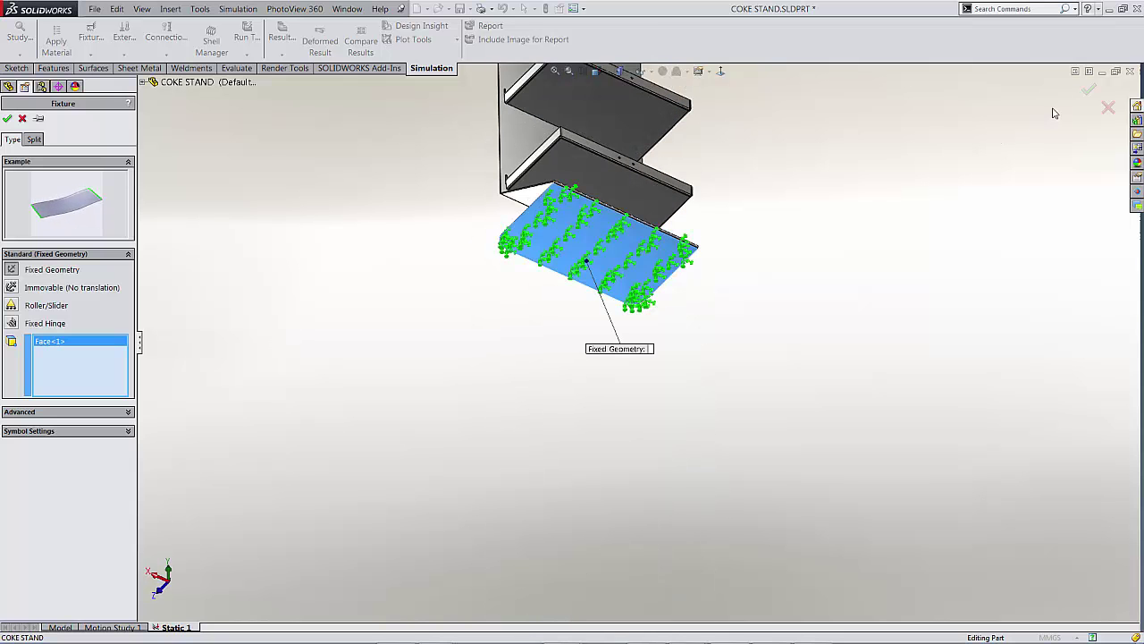
left_click(1089, 90)
middle_click_drag(860, 195, 815, 222)
key("ctrl+7")
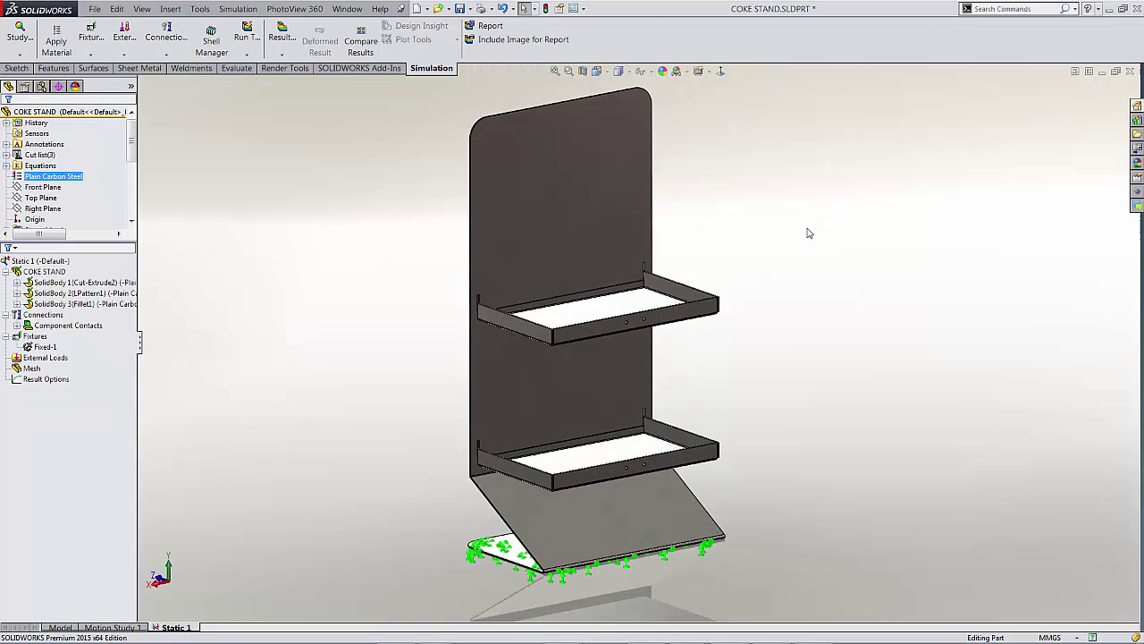
Apply a normal force totalling 45.9 N to the top faces of both shelves
left_click(397, 294)
left_click(433, 302)
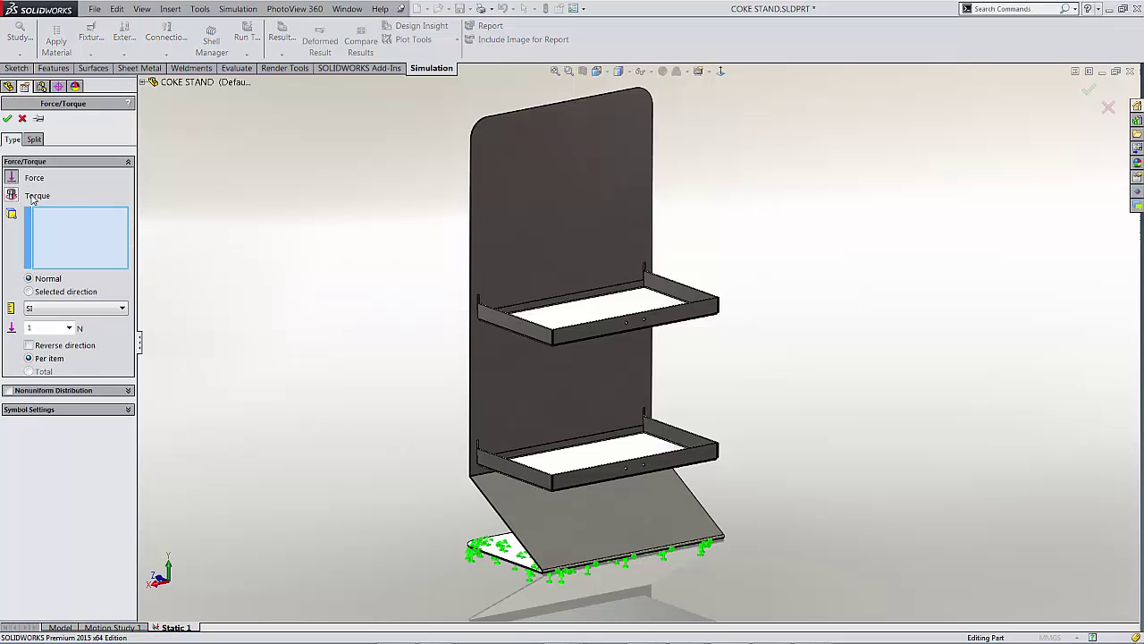
left_click(597, 327)
left_click(619, 458)
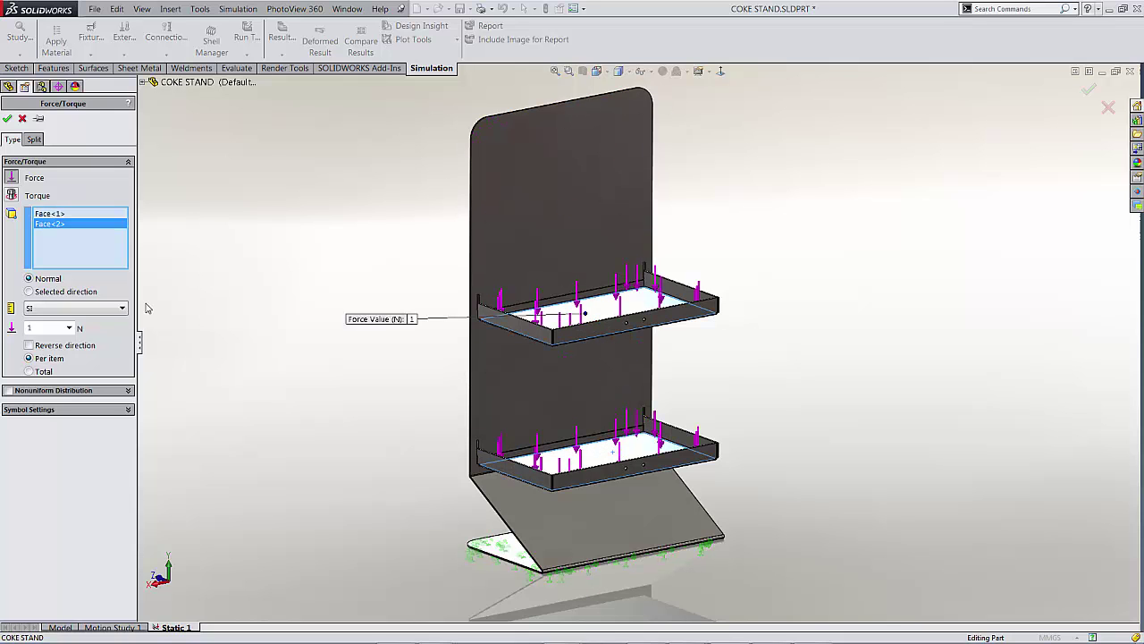
left_click(51, 328)
type("45.9")
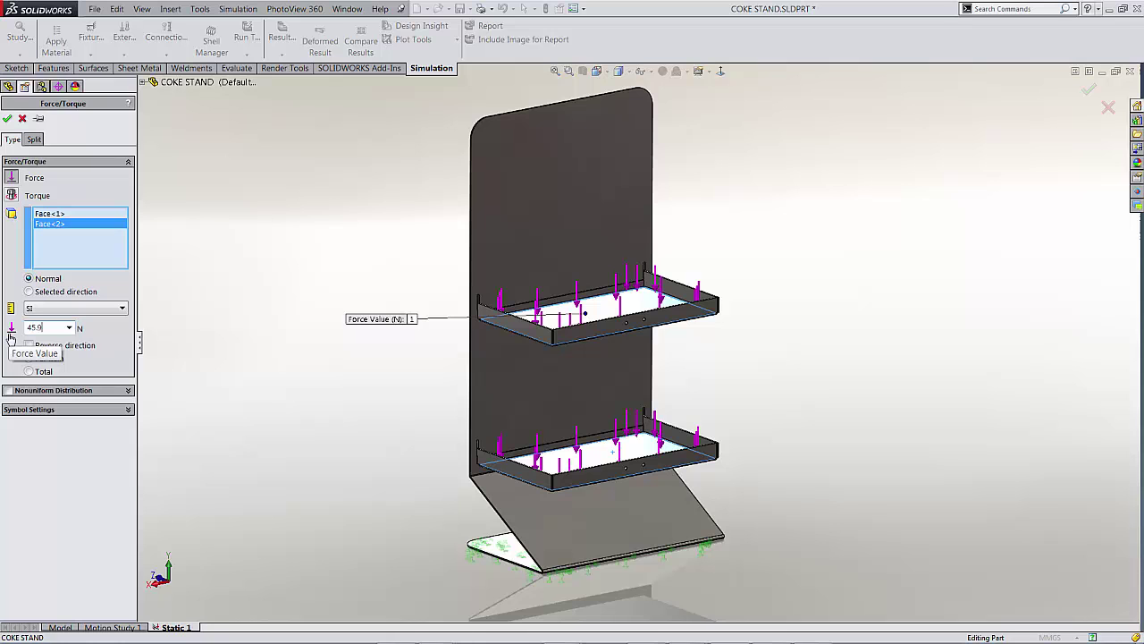
left_click(43, 371)
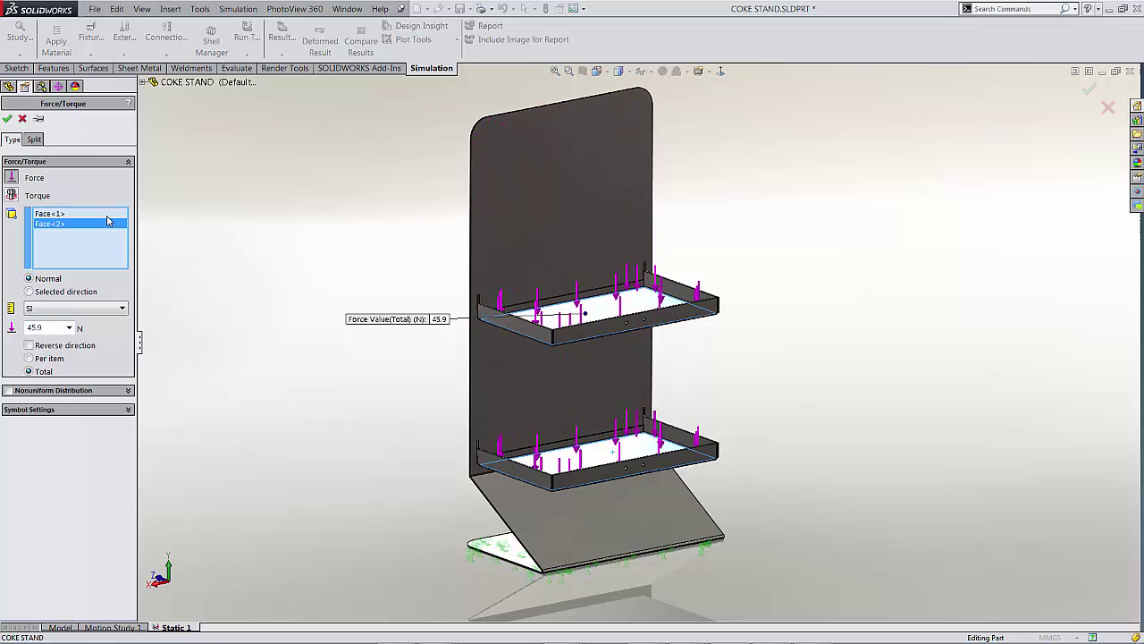
left_click(8, 120)
Run the Static 1 study
left_click(68, 261)
right_click(59, 263)
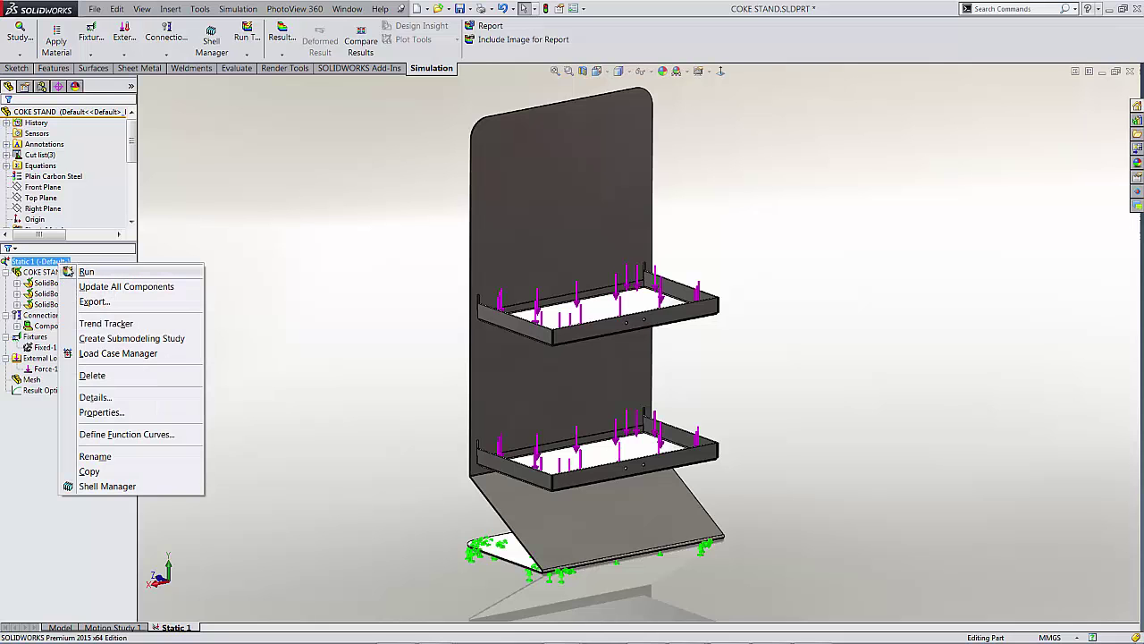
left_click(84, 272)
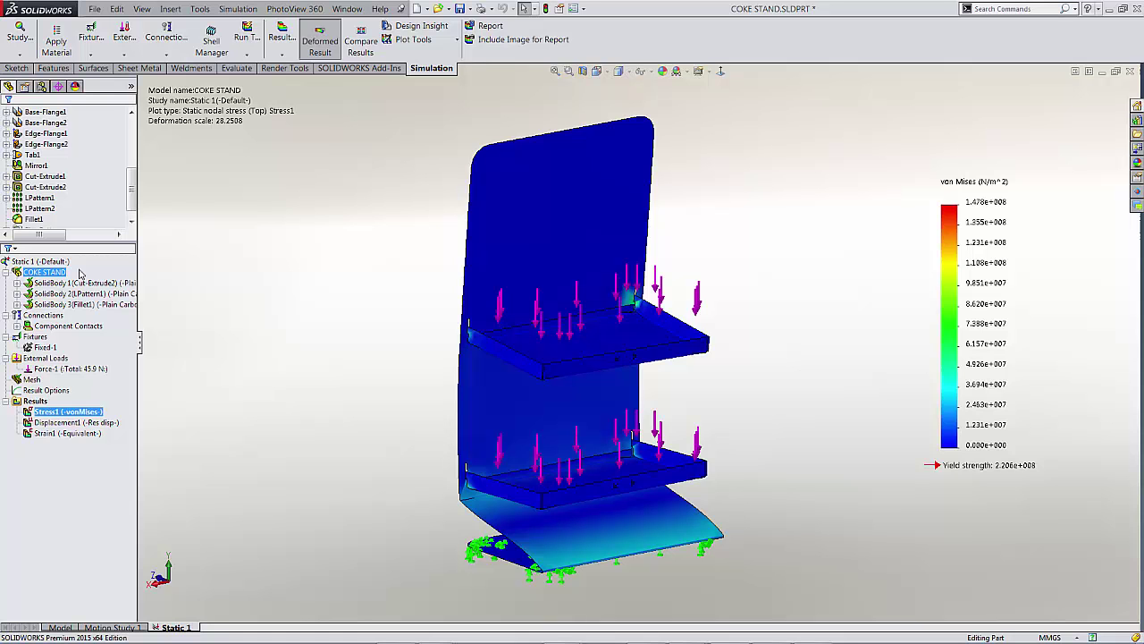
Examine the stand's deformed shape from the side and the deformation scale of the von Mises stress plot
key("Right")
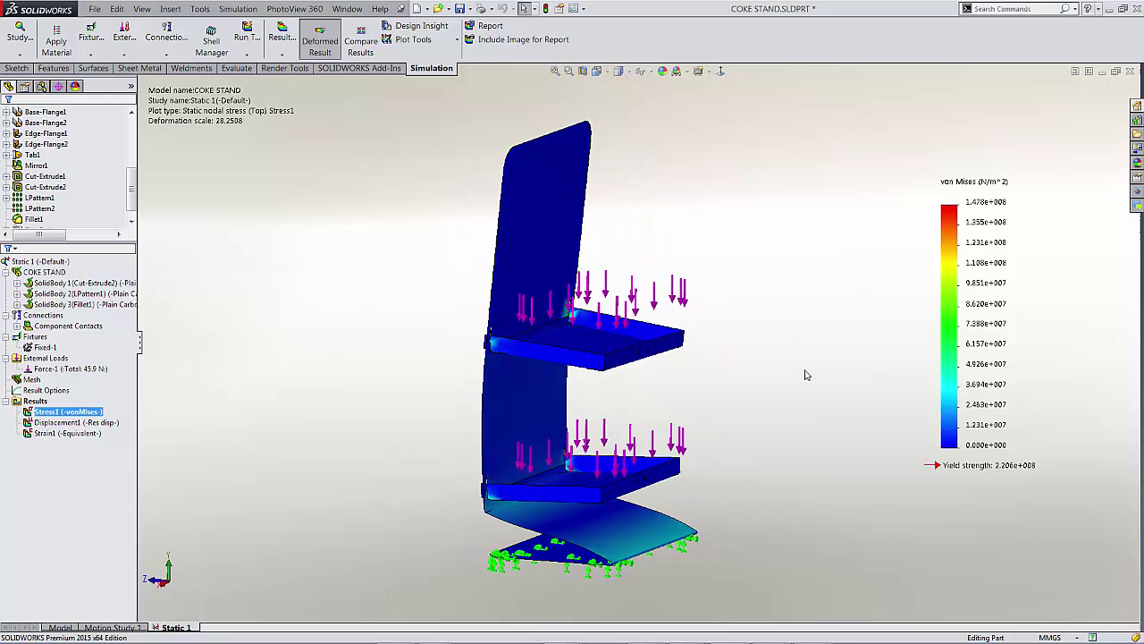
key("Right")
key("Right")
key("Up")
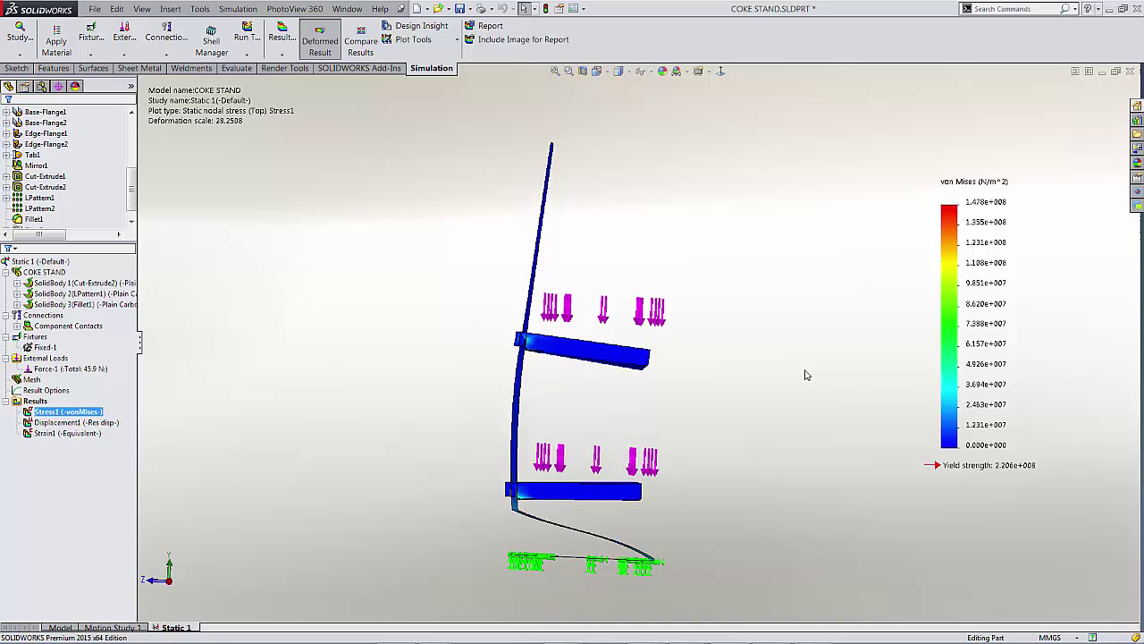
key("ctrl+7")
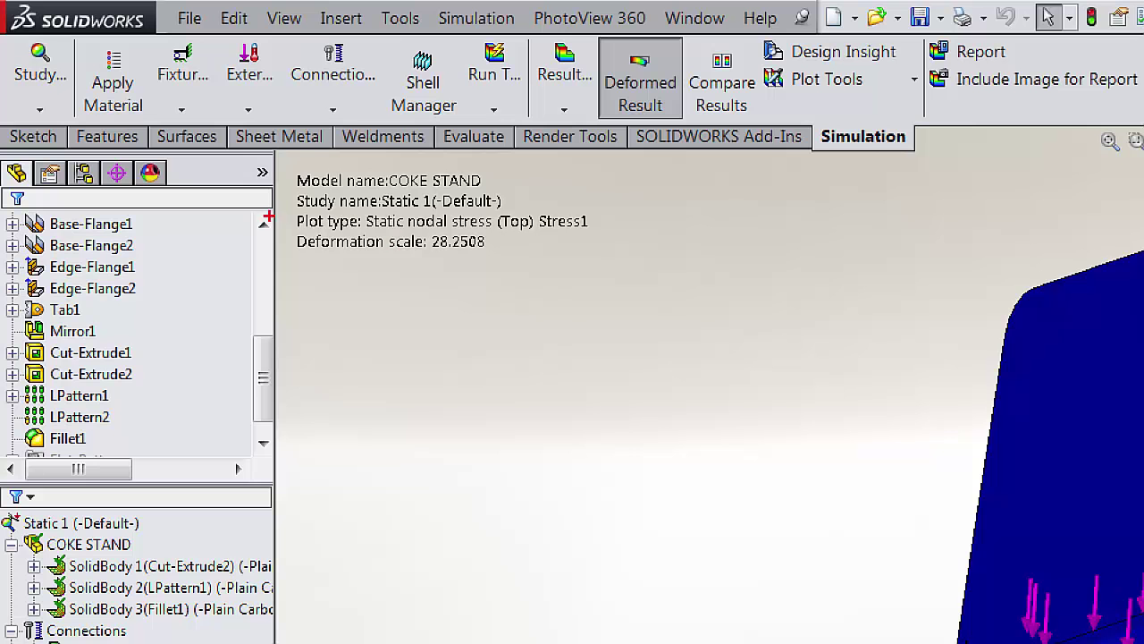
left_click_drag(283, 221, 507, 266, "ctrl")
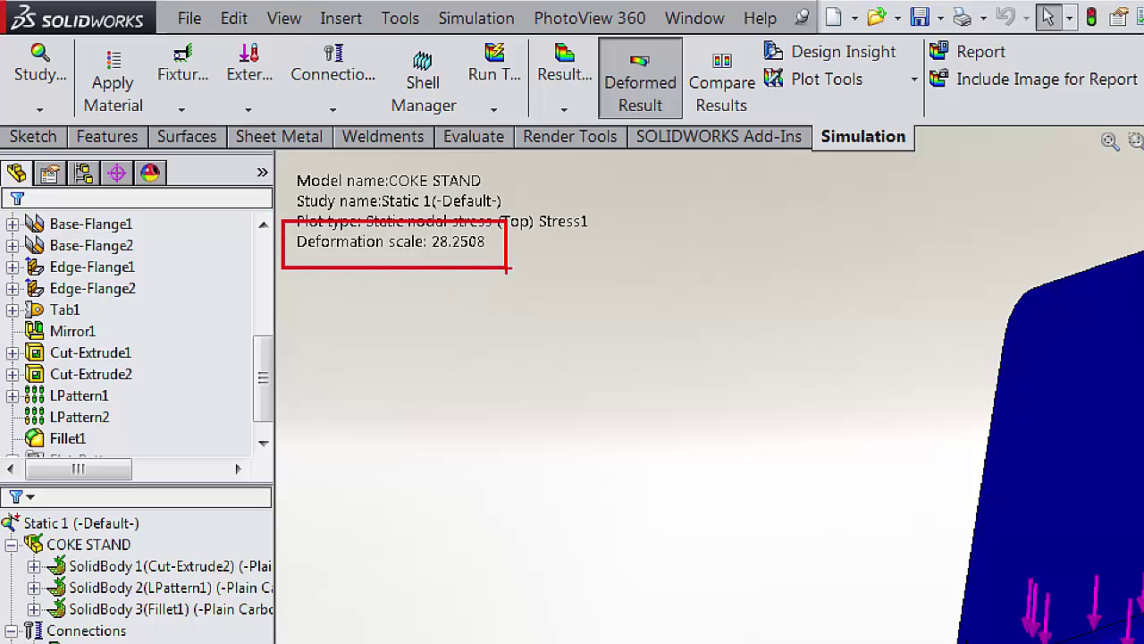
key("Escape")
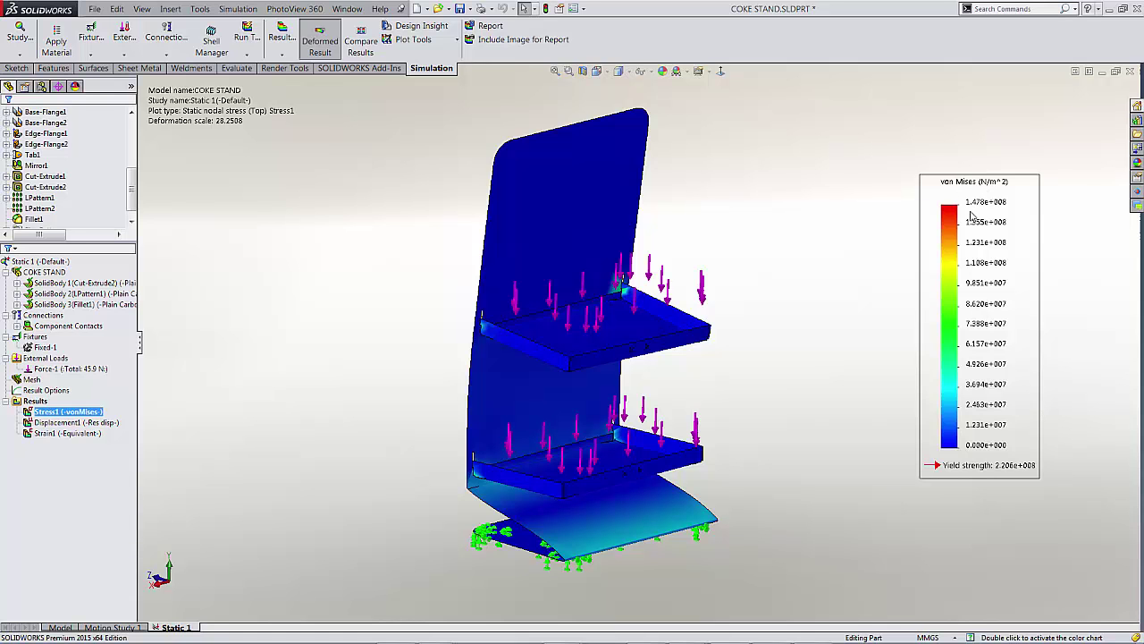
Inspect the stress distribution around the shelf joints, the lower bend and the sloped base in the von Mises plot
middle_click_drag(855, 245, 963, 225)
middle_click_drag(881, 256, 751, 286)
scroll(706, 356, "down", 6)
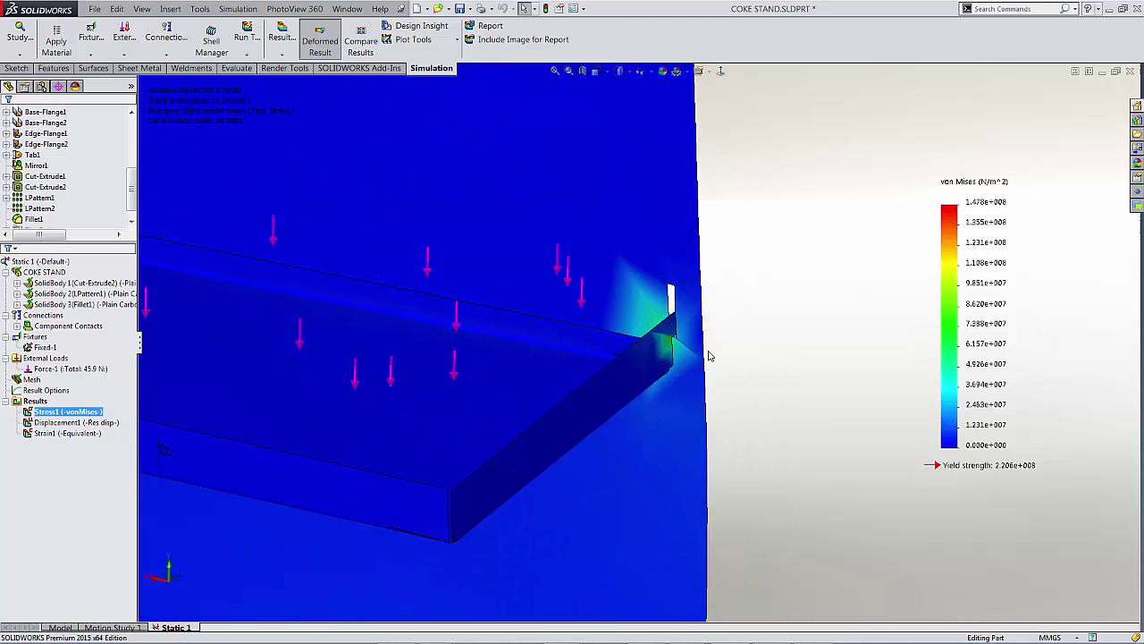
scroll(648, 343, "up", 4)
middle_click_drag(648, 344, 511, 466)
scroll(696, 361, "down", 3)
scroll(682, 378, "up", 8)
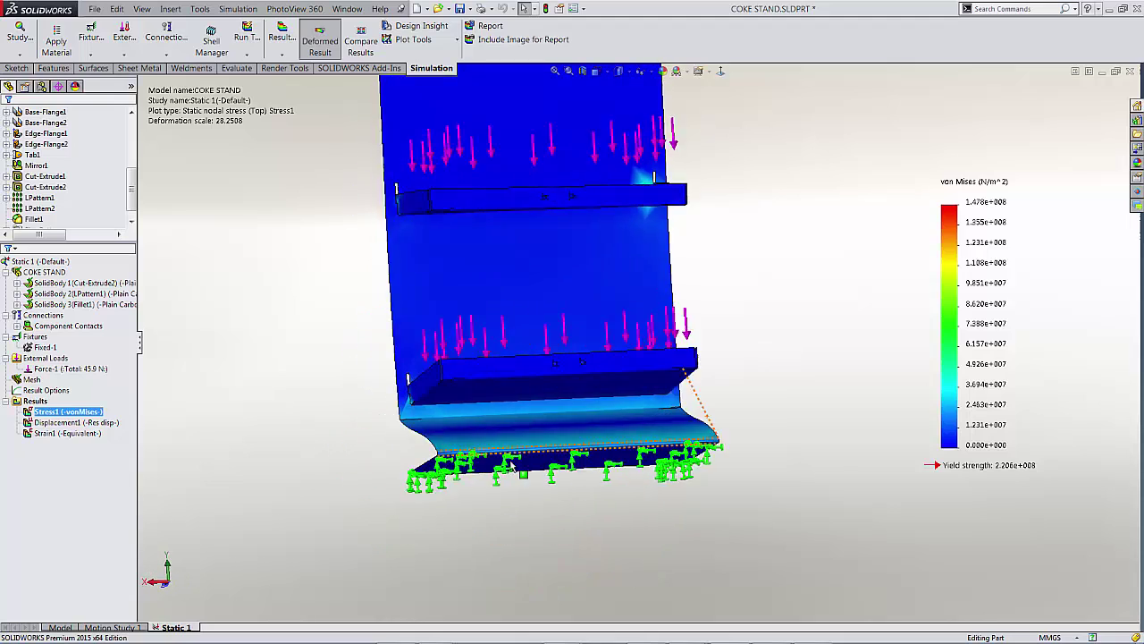
scroll(452, 438, "down", 6)
middle_click_drag(438, 408, 374, 360)
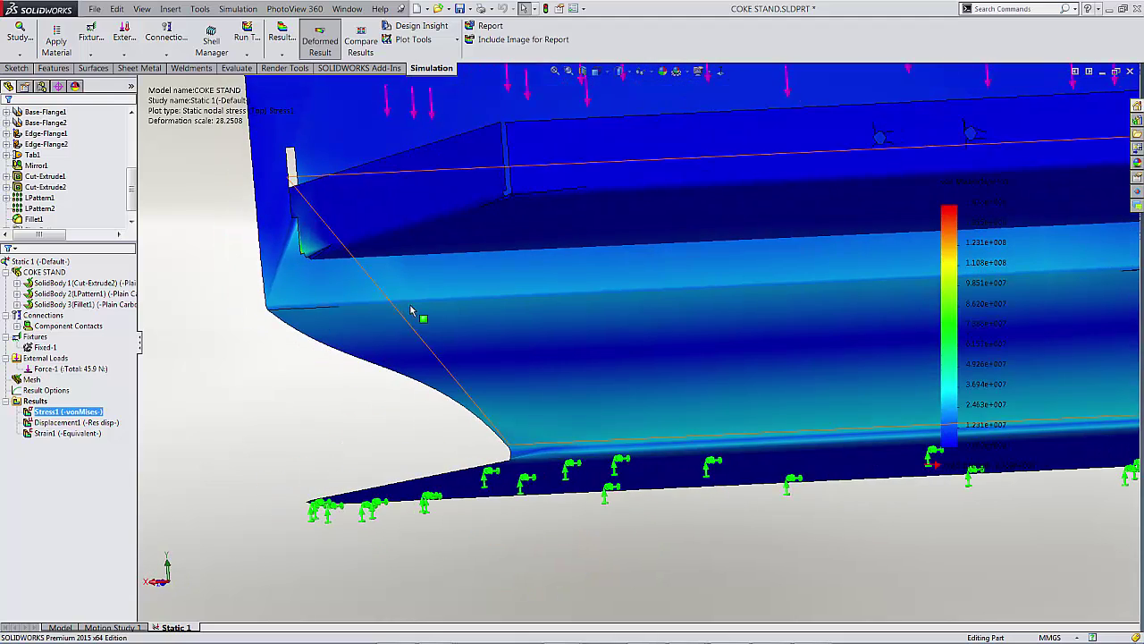
scroll(420, 317, "up", 6)
middle_click_drag(420, 317, 554, 362)
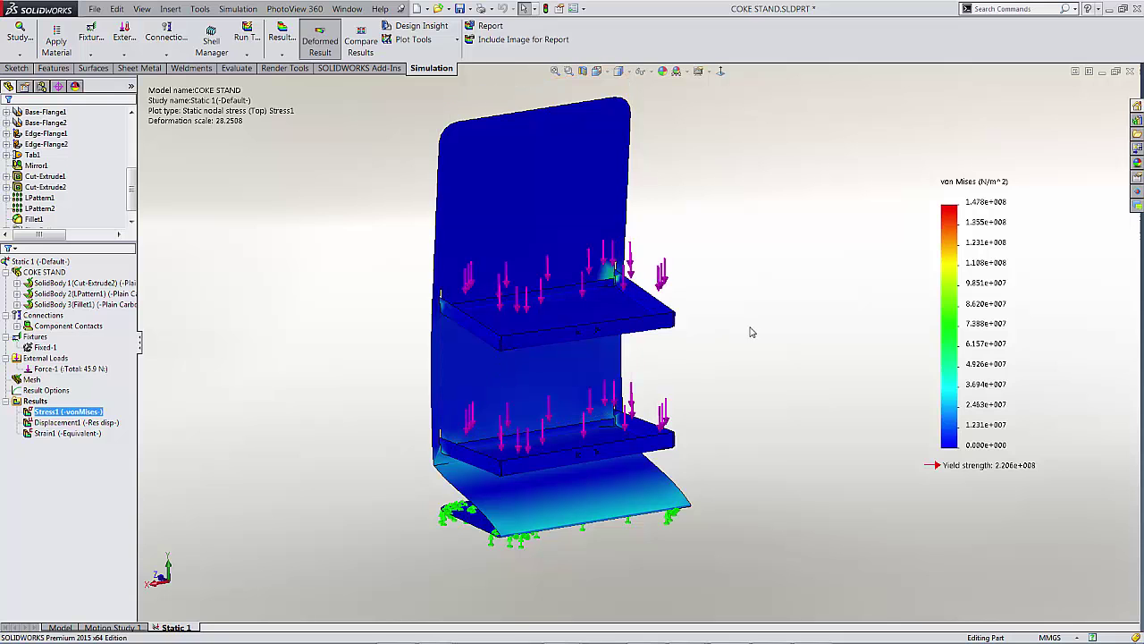
Show the resultant displacement plot and set its legend to floating number format with three decimals
double_click(71, 423)
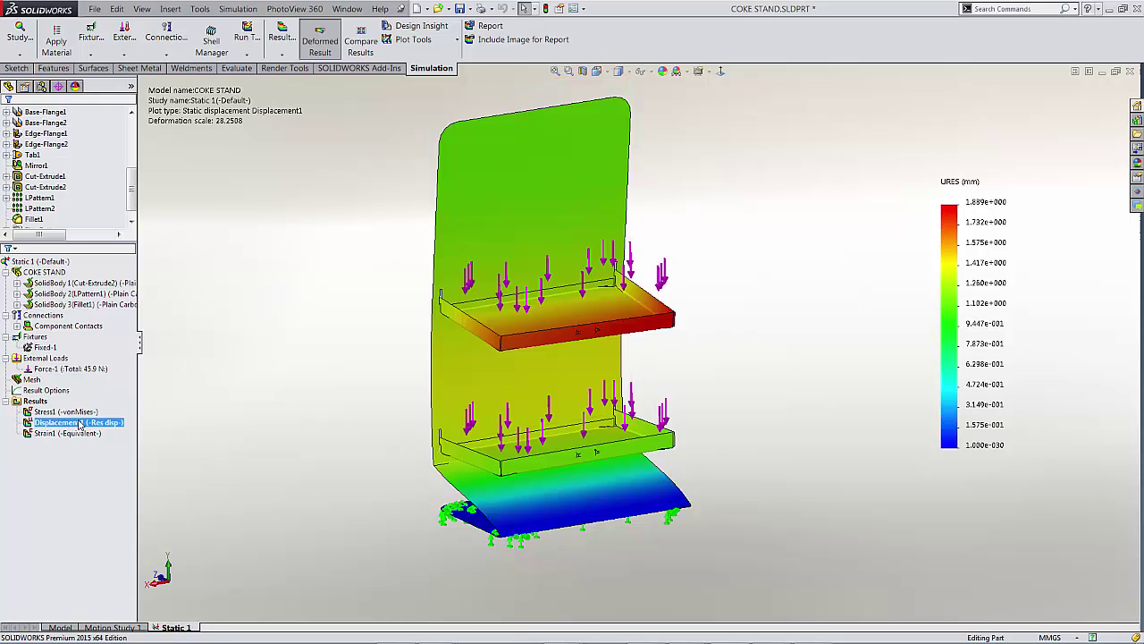
double_click(970, 286)
left_click(55, 485)
left_click(52, 507)
left_click(7, 118)
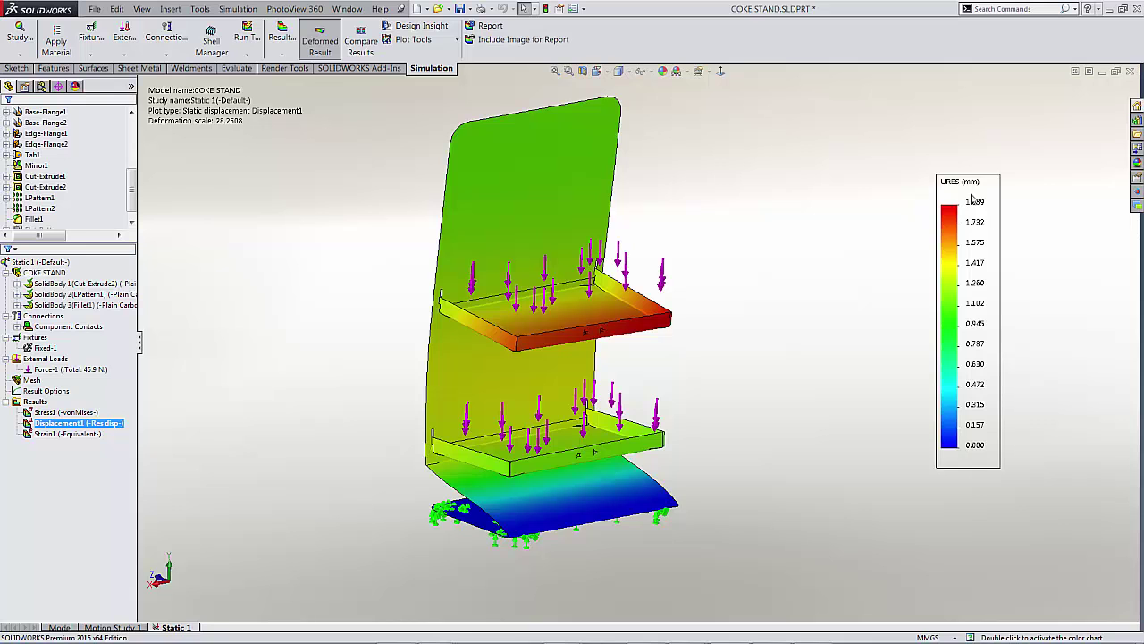
Set the displacement plot's deformed shape to True scale
double_click(288, 118)
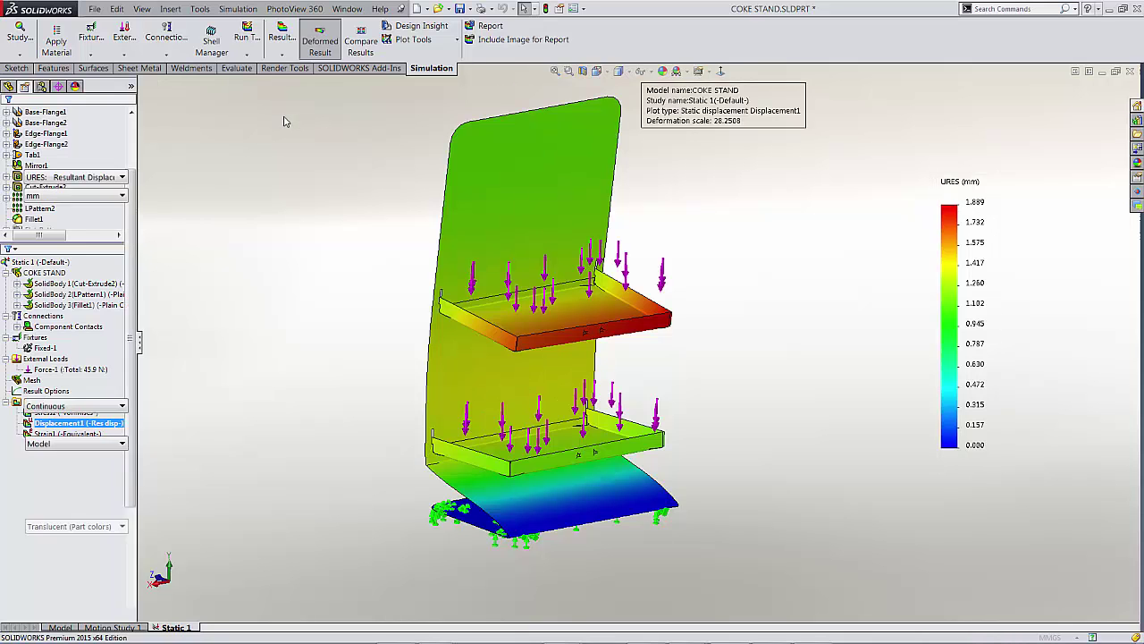
left_click(53, 284)
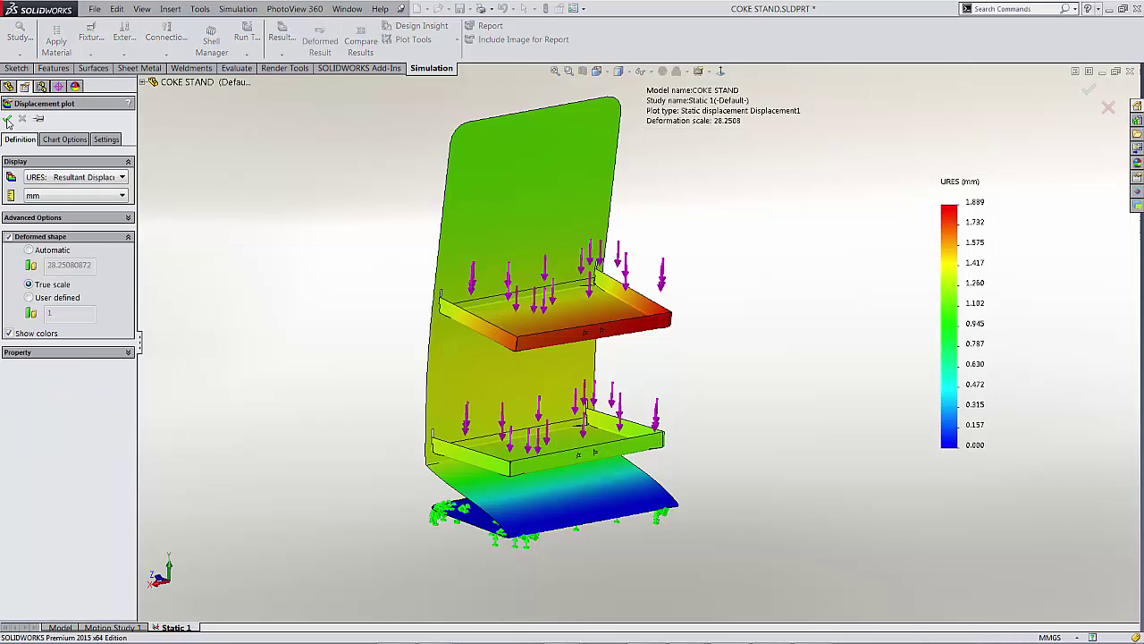
left_click(7, 118)
Animate the displacement plot and inspect the upper shelf's movement up close
right_click(73, 423)
left_click(114, 205)
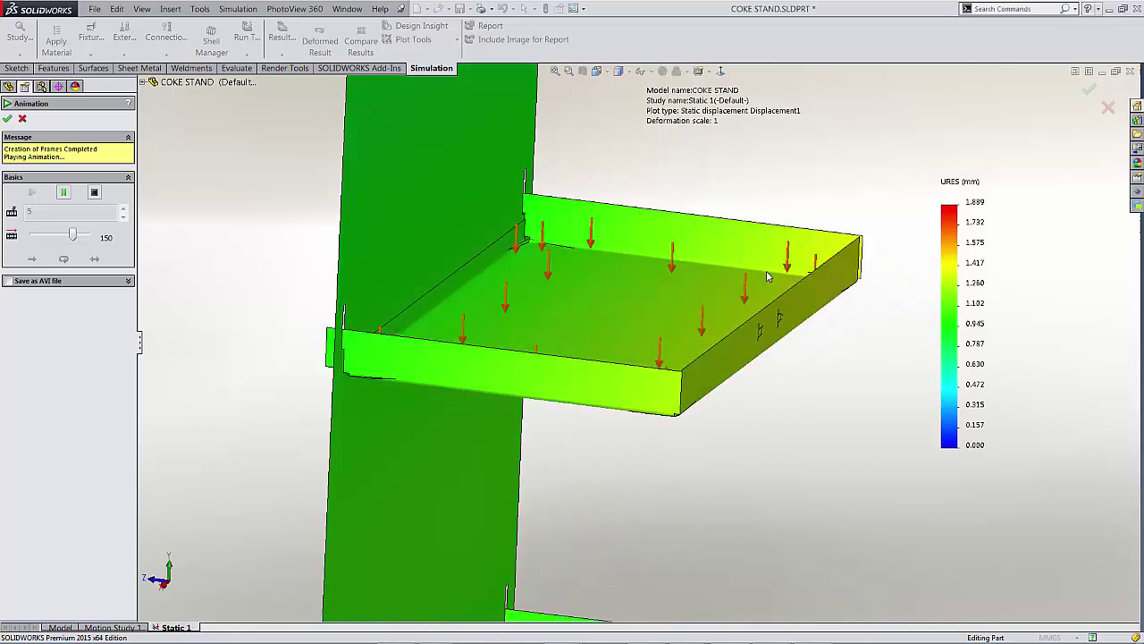
scroll(634, 267, "down", 4)
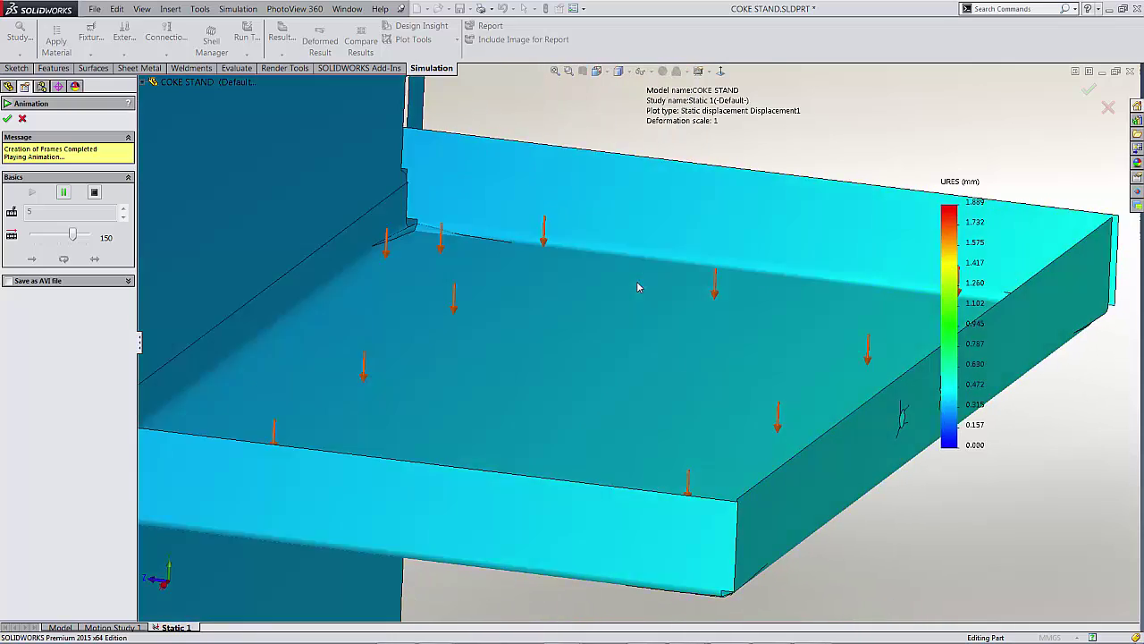
Close the displacement animation and add a factor of safety plot to the study results
key("f")
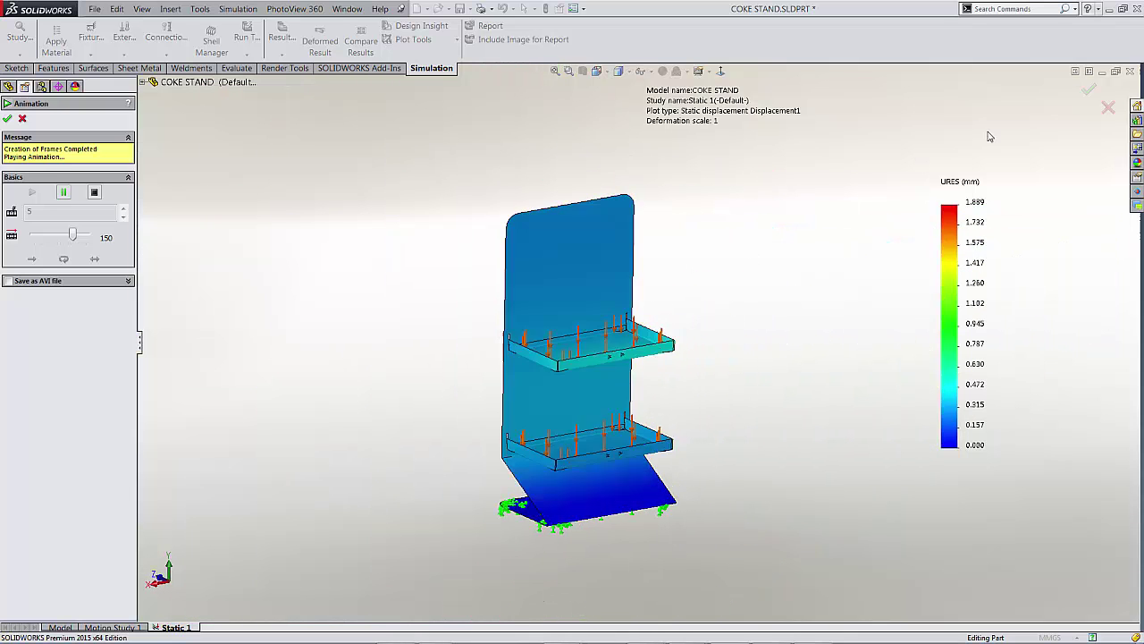
left_click(1089, 93)
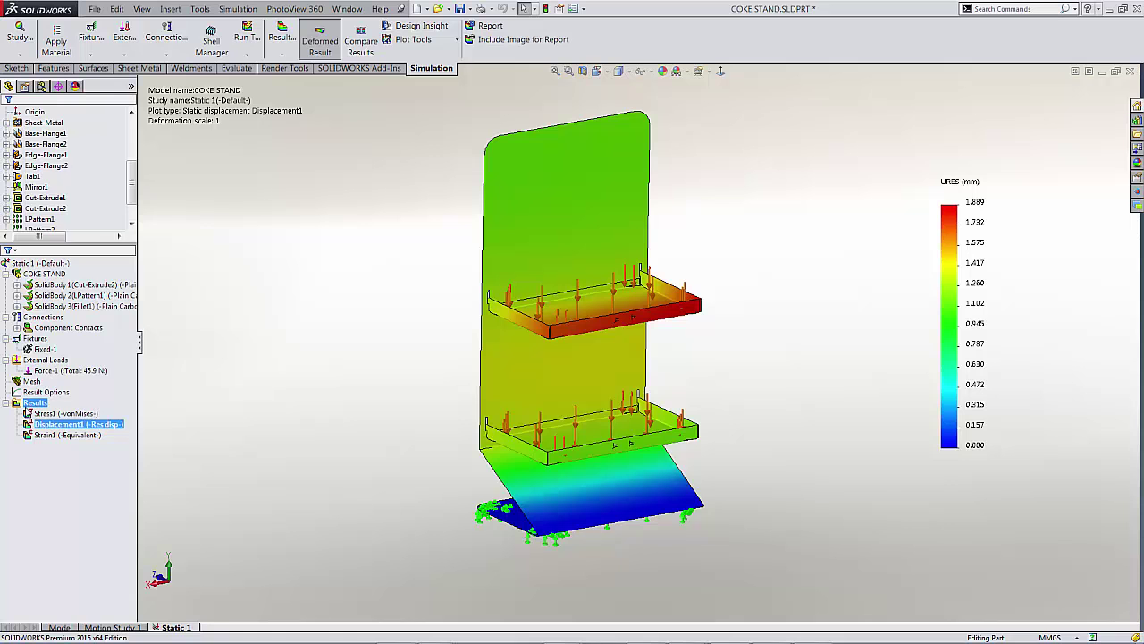
right_click(34, 402)
left_click(103, 182)
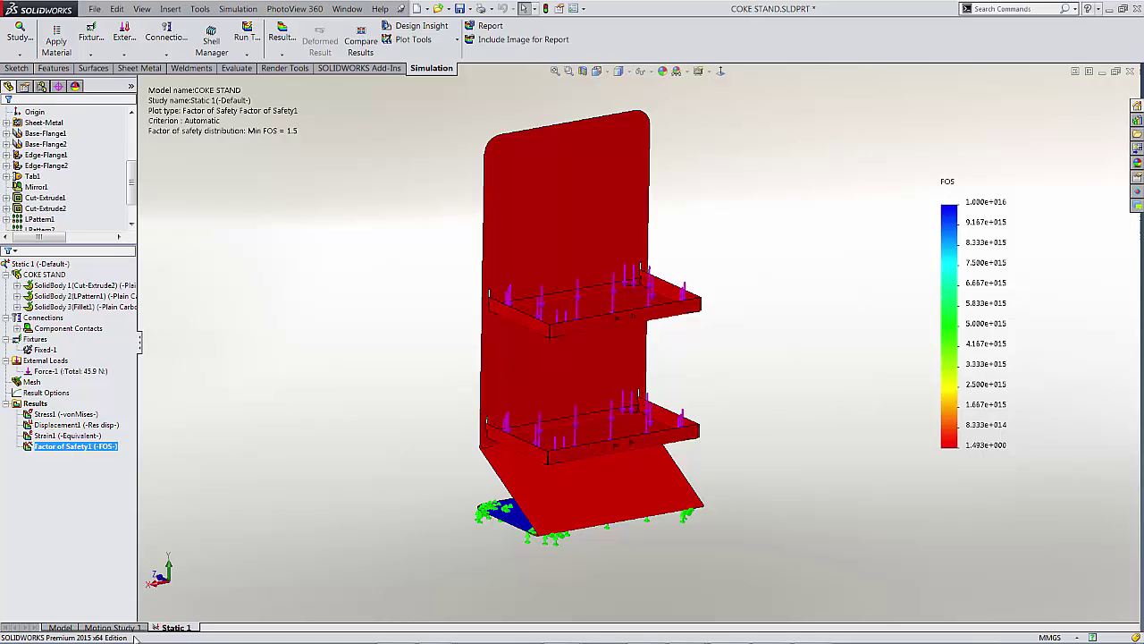
Return to the part model and set the thickness of the stand's Base-Flange1 to 3 mm
left_click(70, 628)
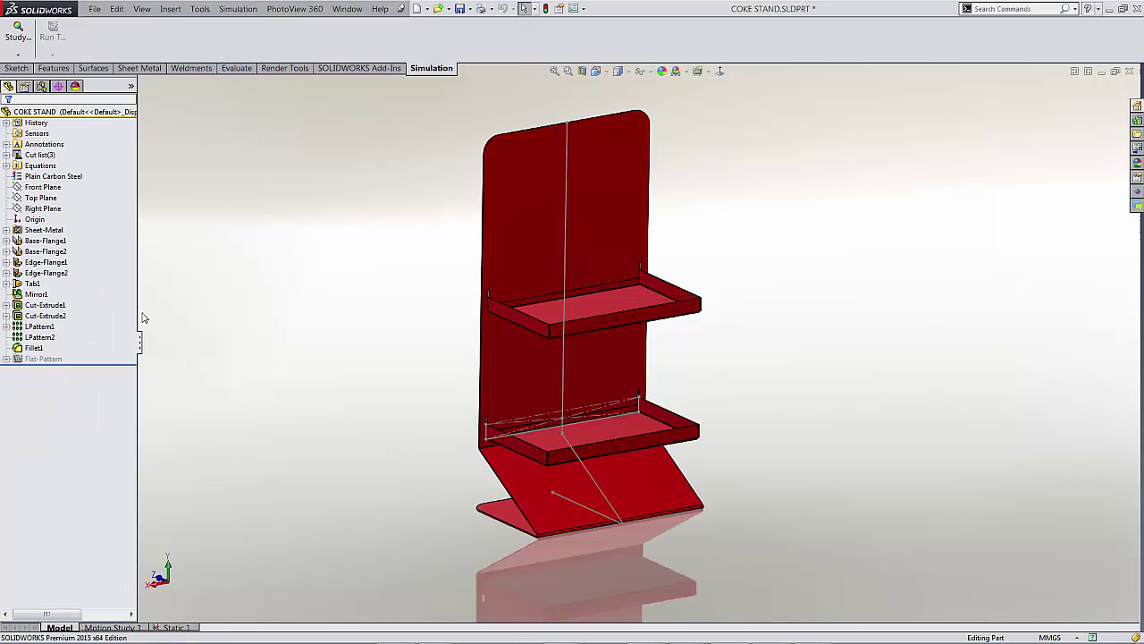
left_click(44, 241)
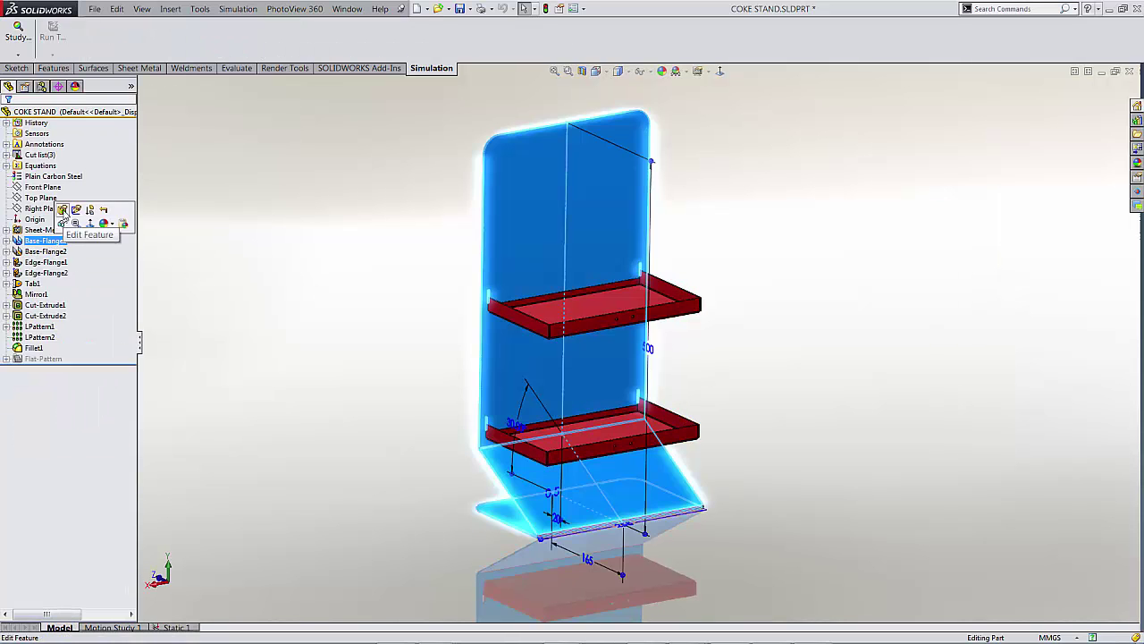
left_click(66, 211)
left_click(18, 171)
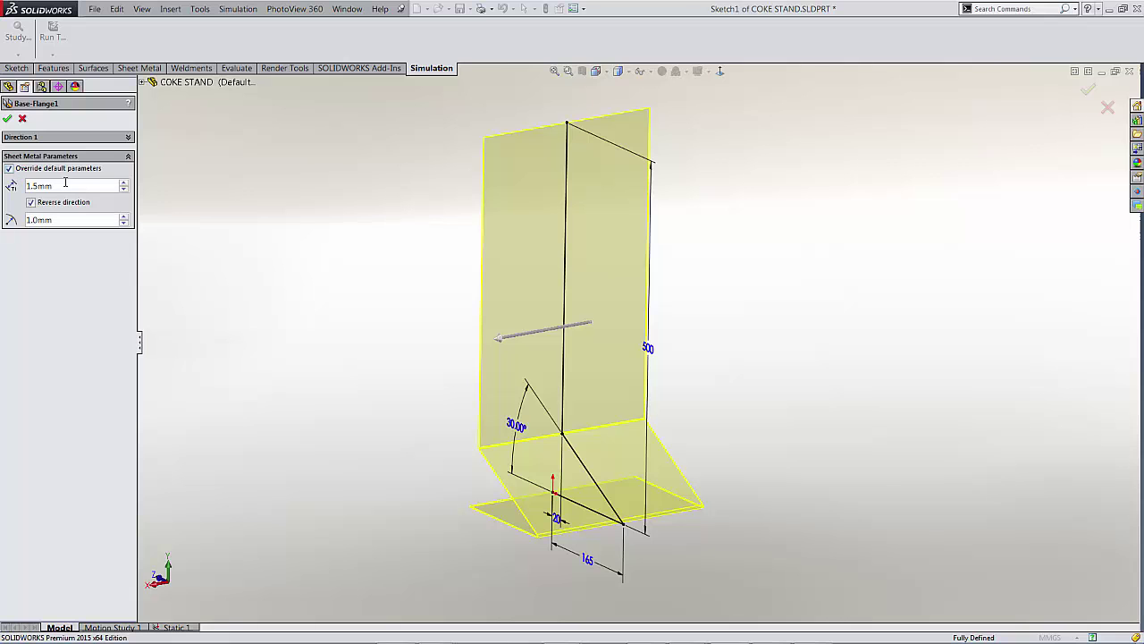
type("3")
left_click(7, 118)
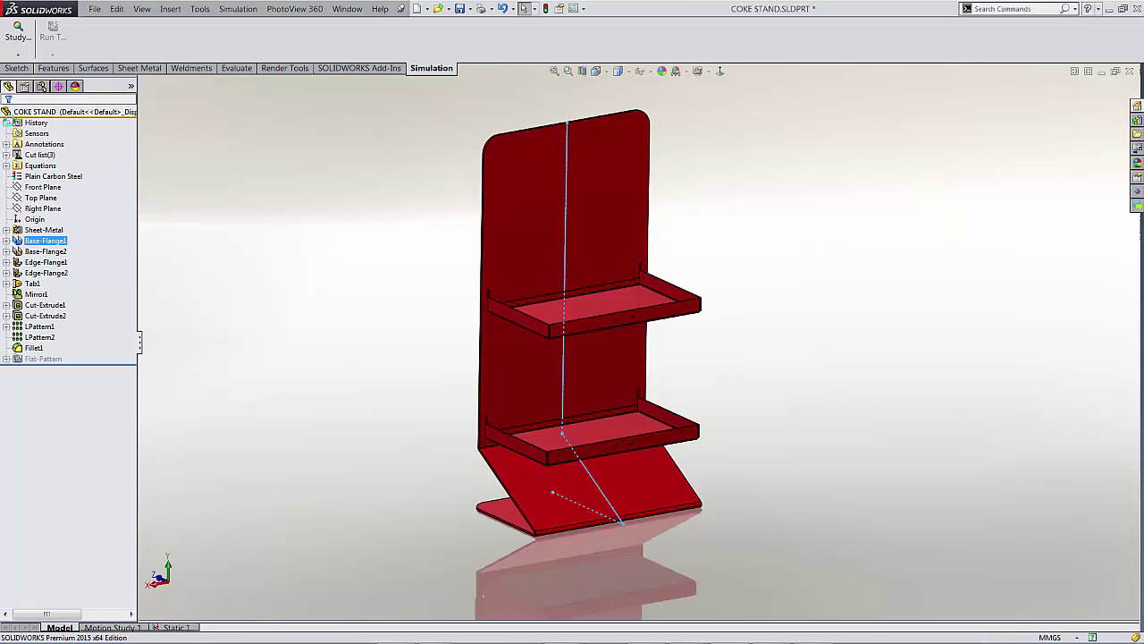
Return to the Static 1 study and rerun it with the changed flange thickness
left_click(175, 627)
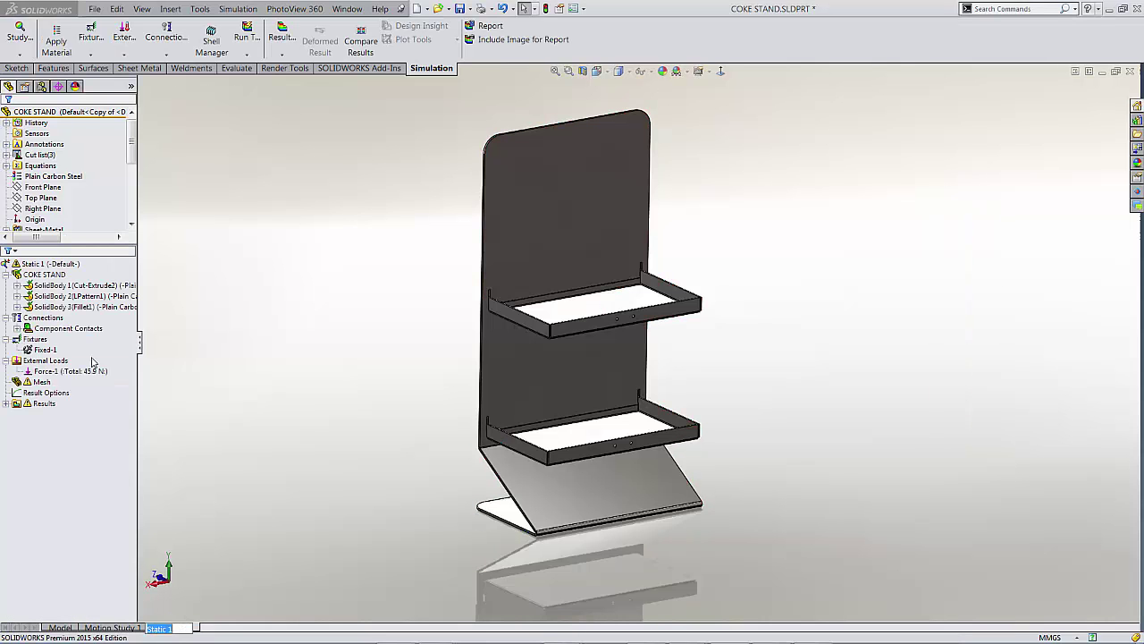
left_click(42, 264)
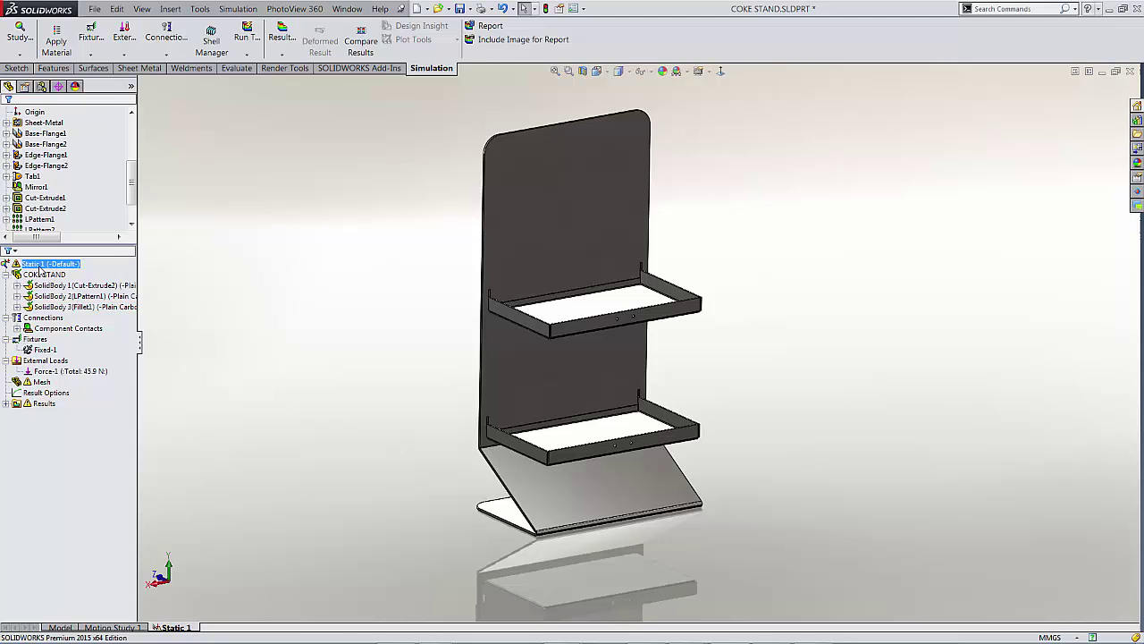
right_click(40, 271)
left_click(65, 287)
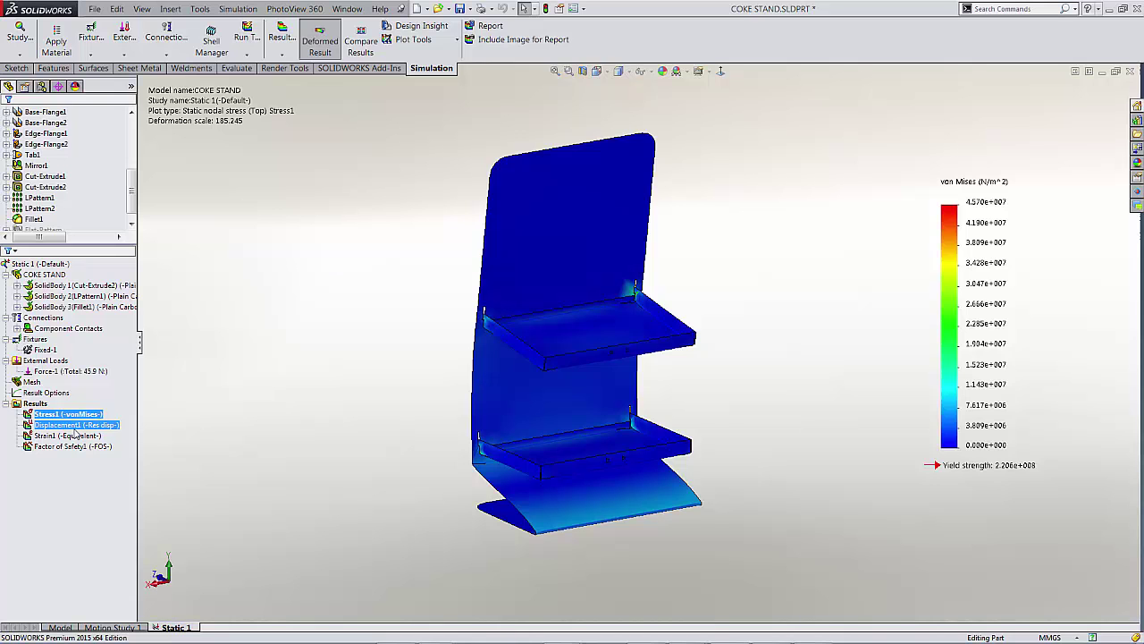
Review the updated resultant displacement plot and the factor of safety plot
double_click(76, 426)
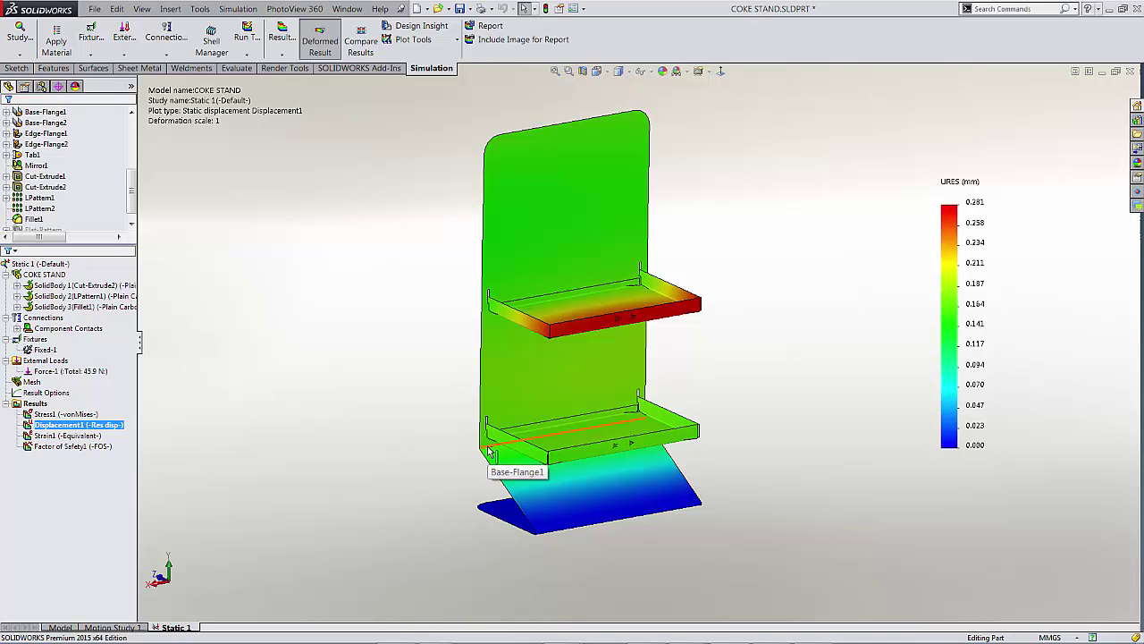
left_click(76, 446)
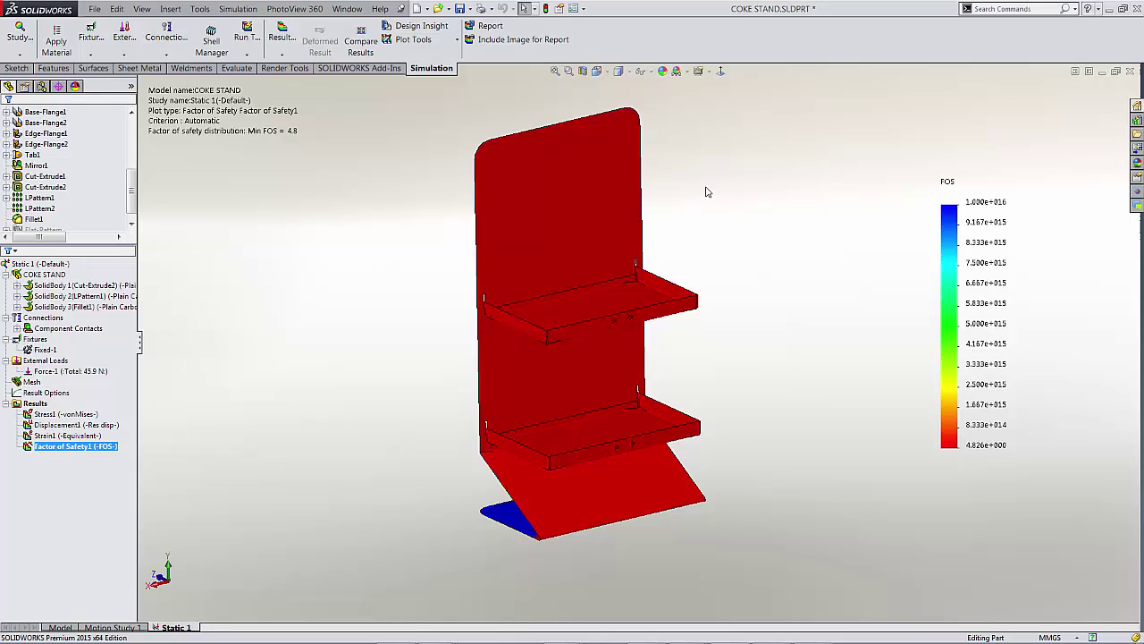
Publish the static study report as COKE STAND-Static 1-1 and display the Word document two pages at a time
left_click(490, 25)
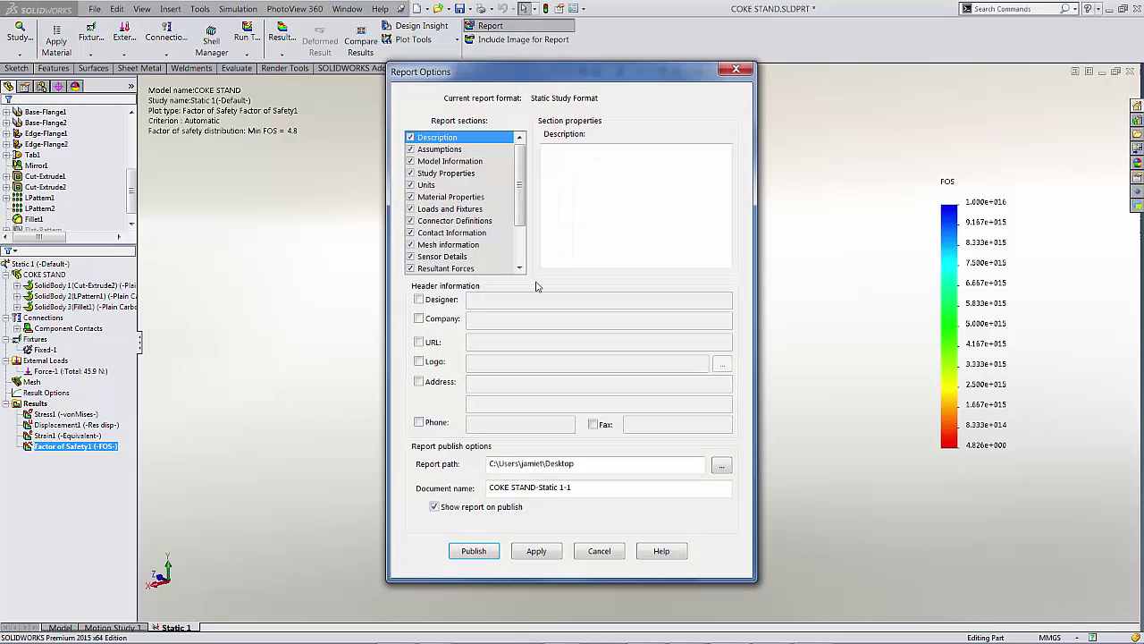
left_click(492, 553)
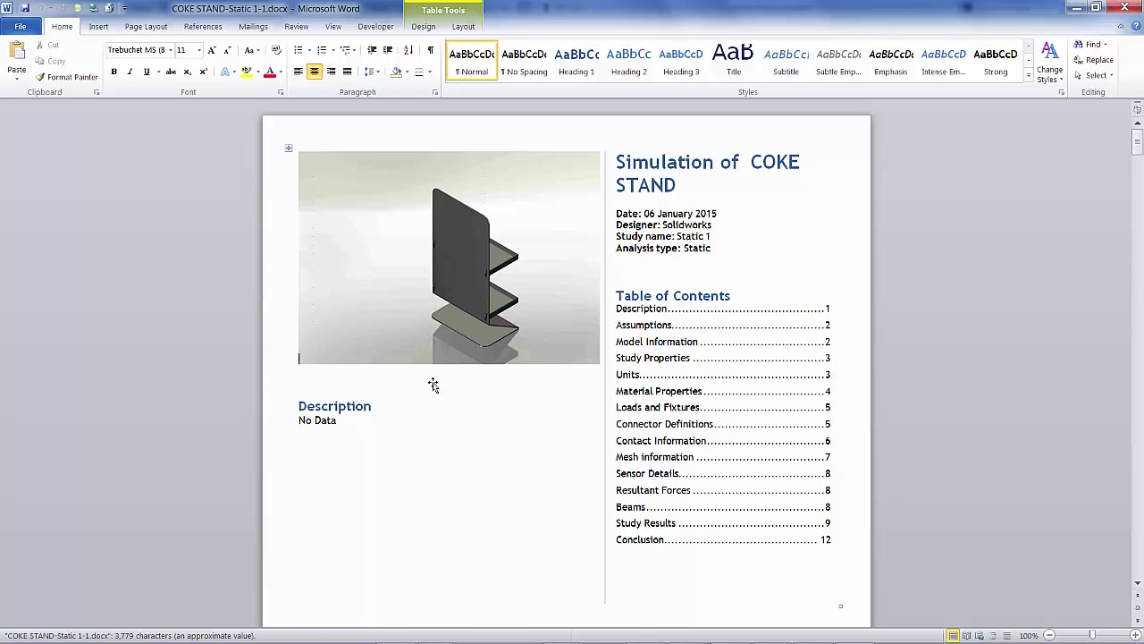
left_click(333, 26)
left_click(340, 61)
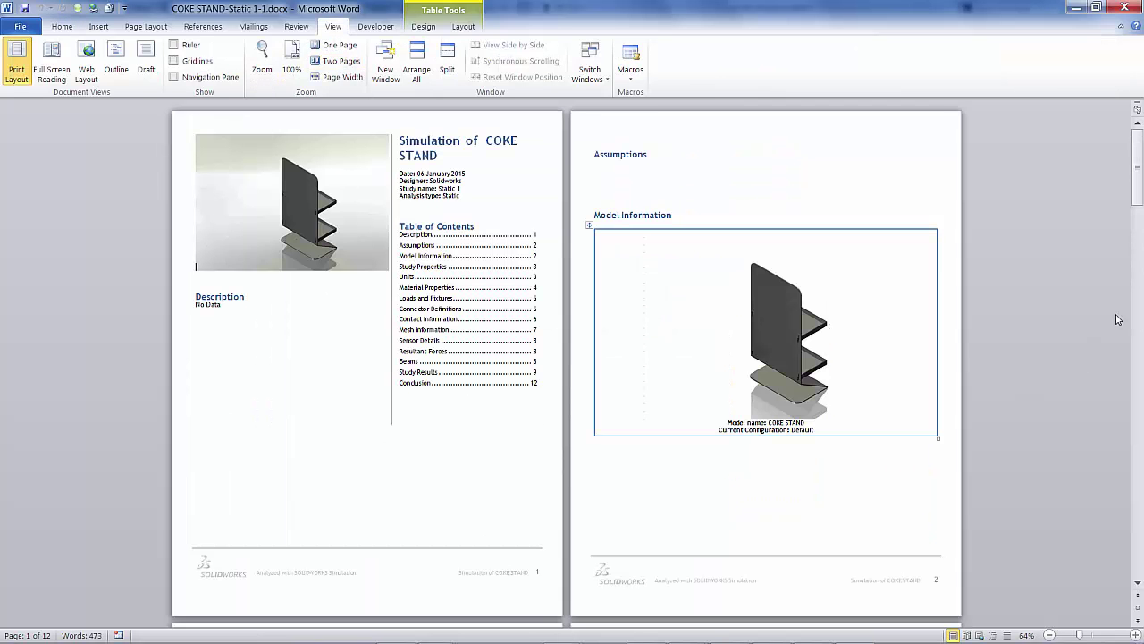
Read through the report's model, load, mesh and study result sections up to the conclusion, and close it
left_click_drag(1137, 190, 1137, 207)
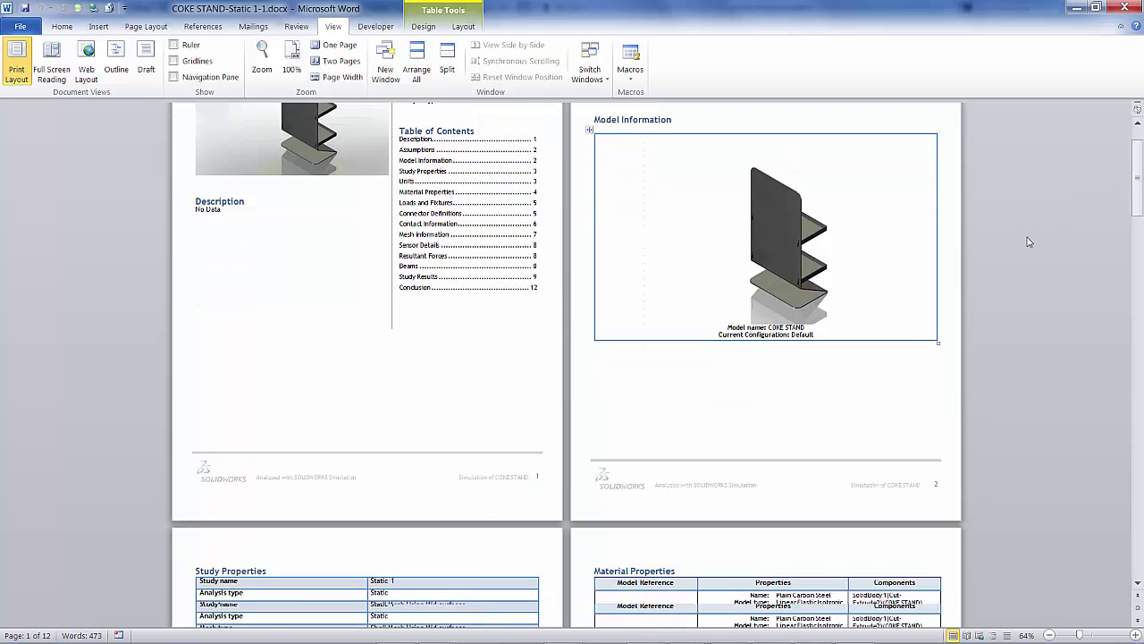
scroll(1029, 241, "down", 10)
scroll(1029, 248, "down", 10)
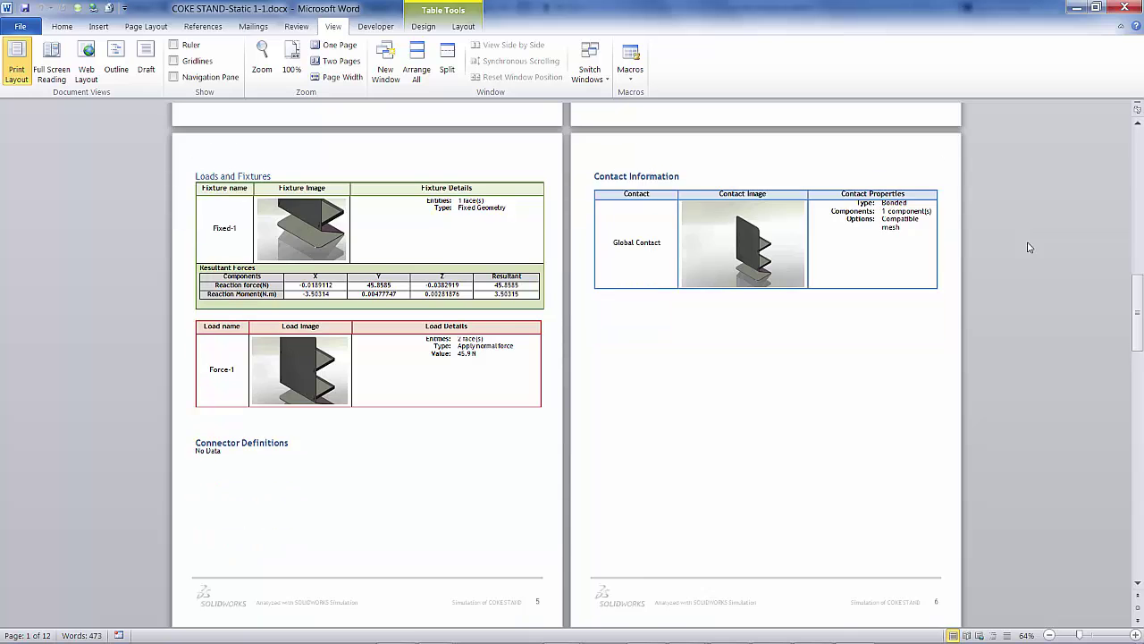
scroll(1029, 247, "down", 10)
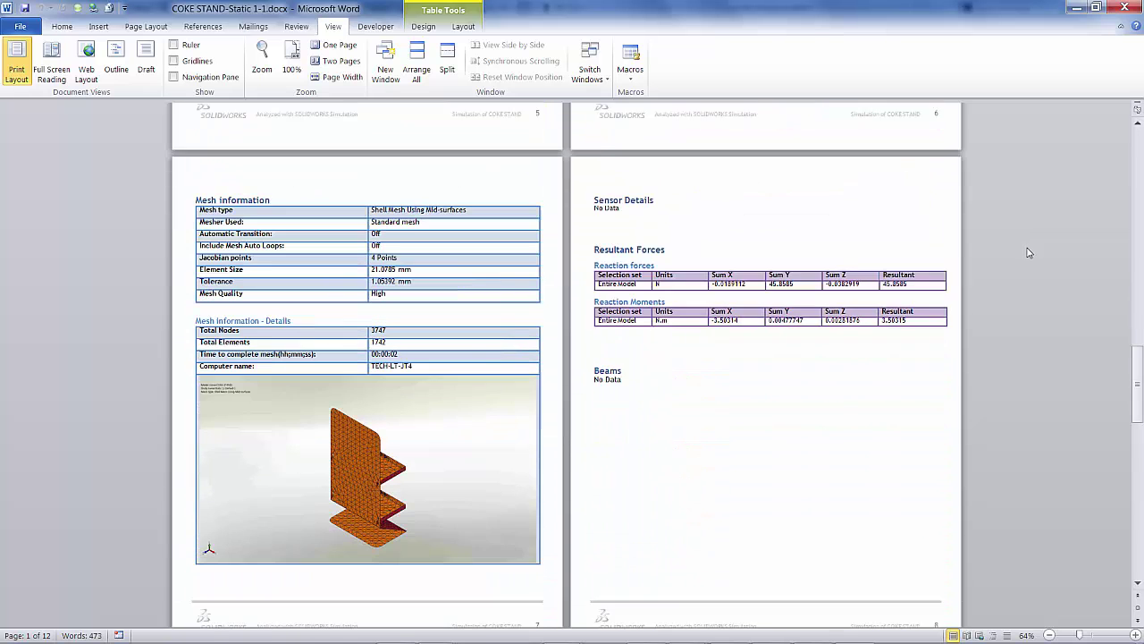
scroll(1028, 253, "down", 10)
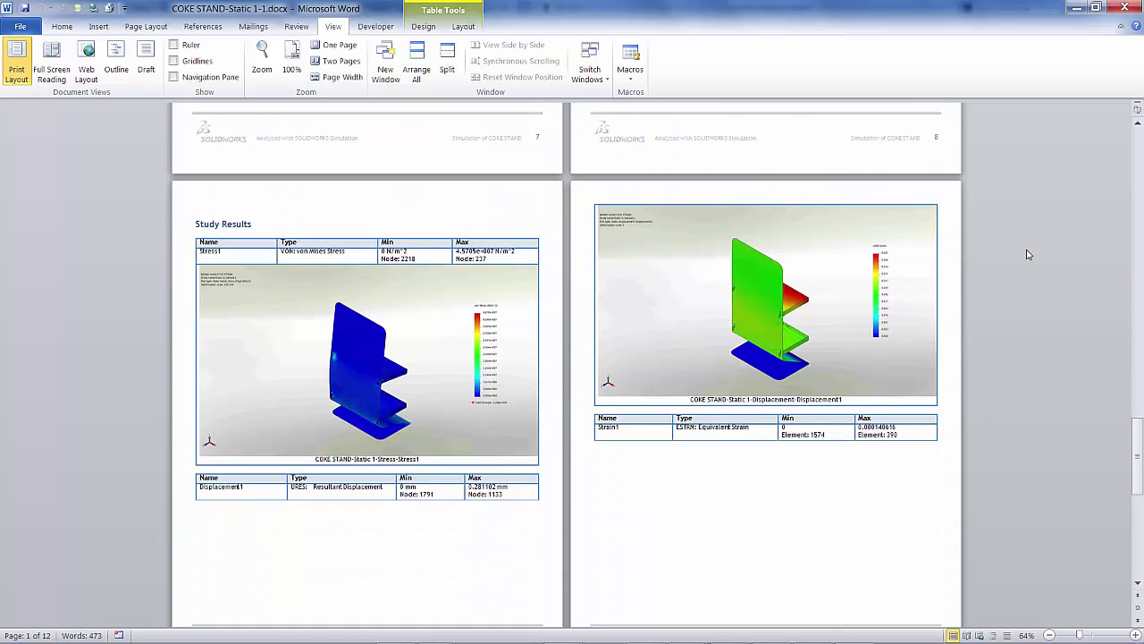
scroll(1029, 254, "down", 10)
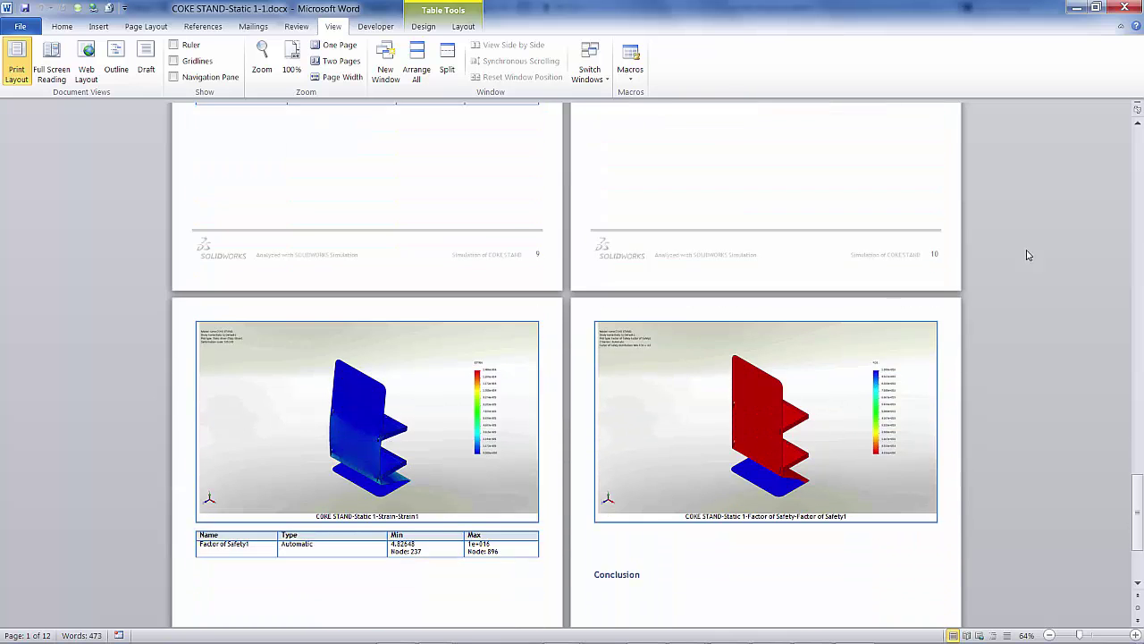
scroll(1028, 255, "down", 2)
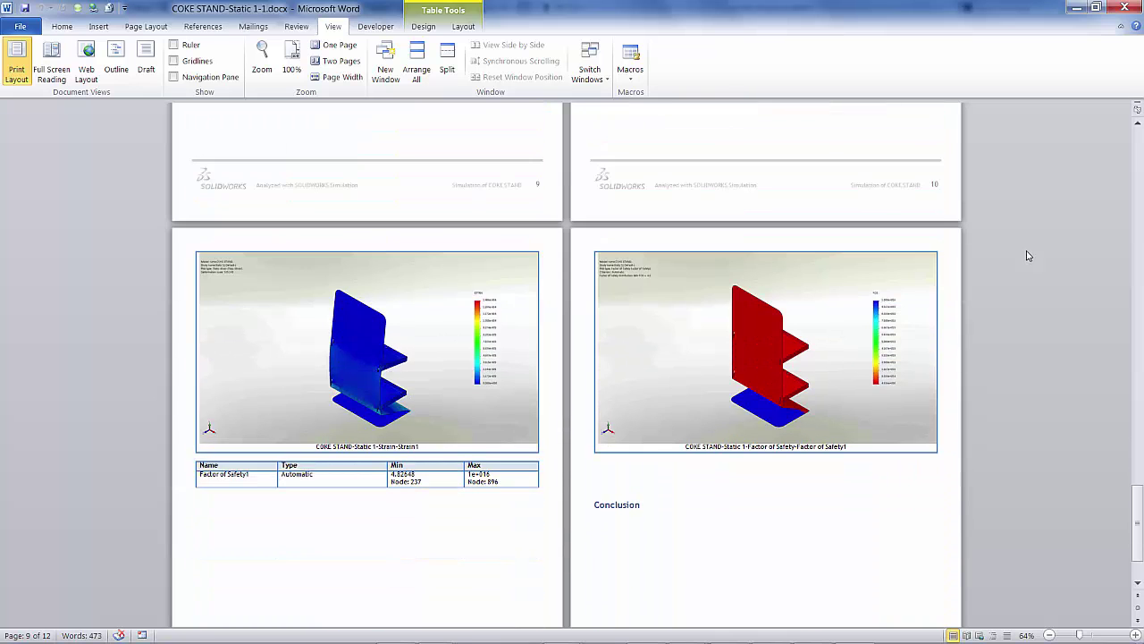
scroll(1027, 255, "down", 3)
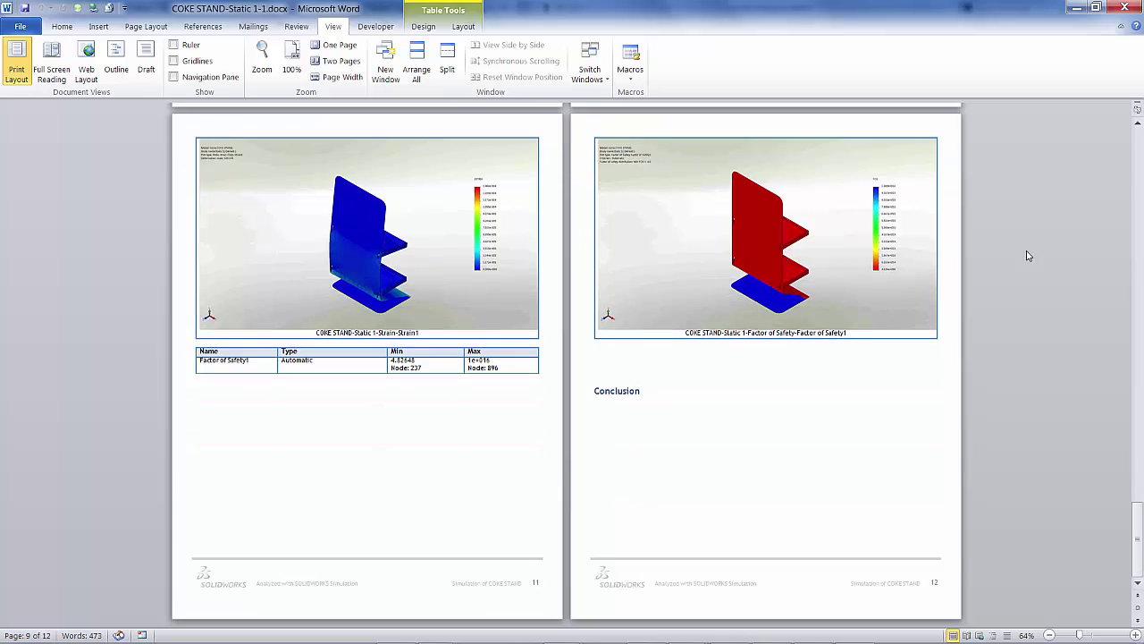
scroll(1027, 255, "up", 7)
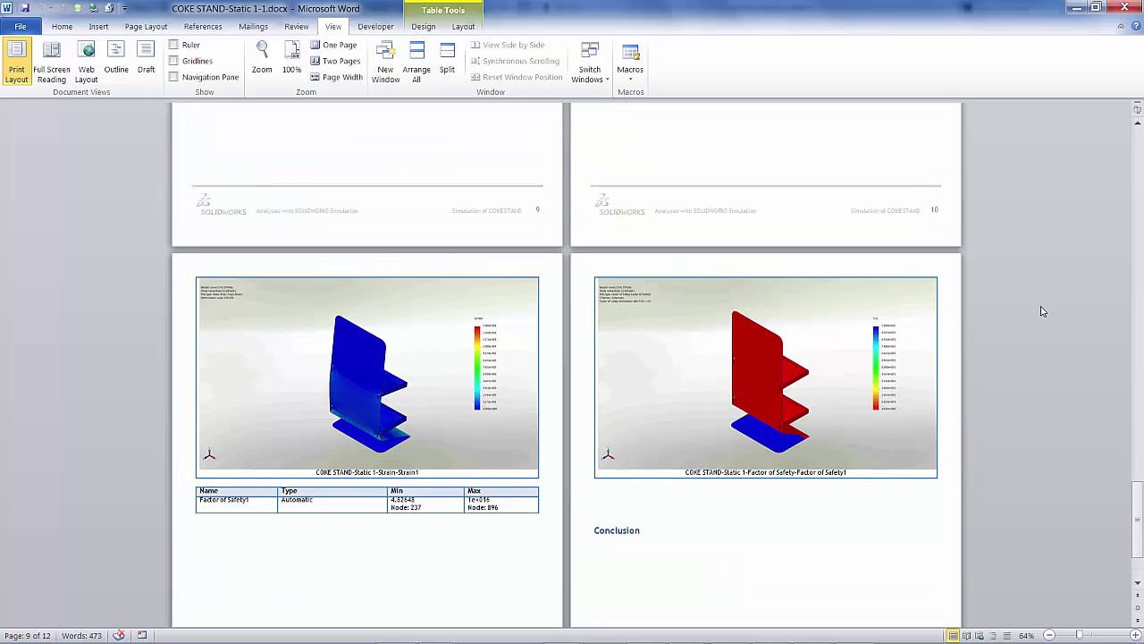
scroll(1043, 311, "up", 1)
left_click(1125, 8)
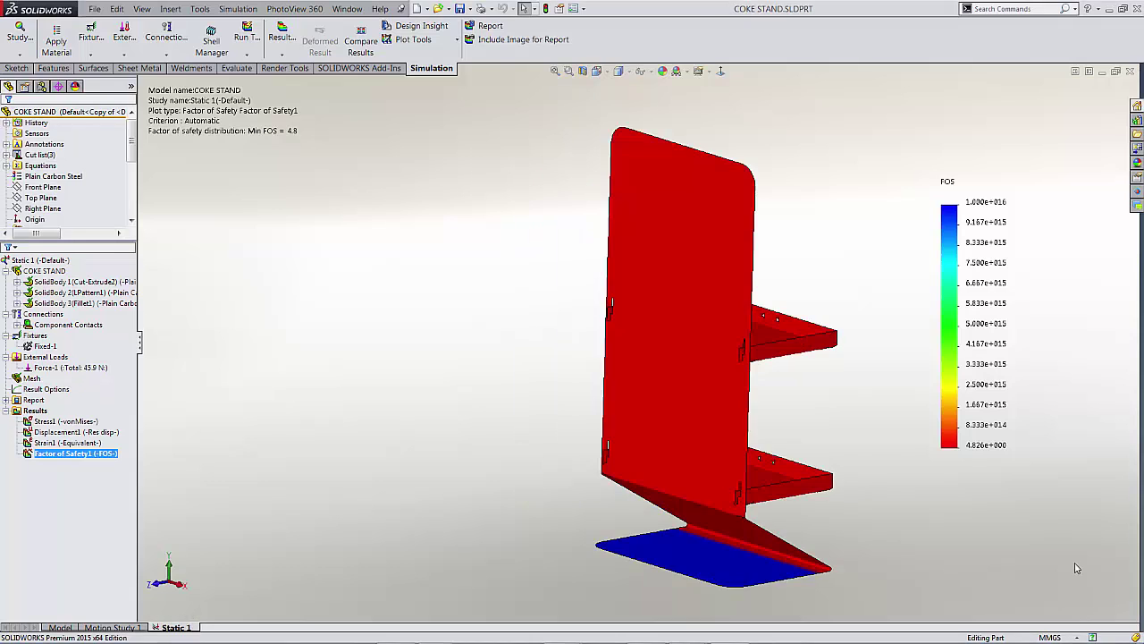
key("super+Tab")
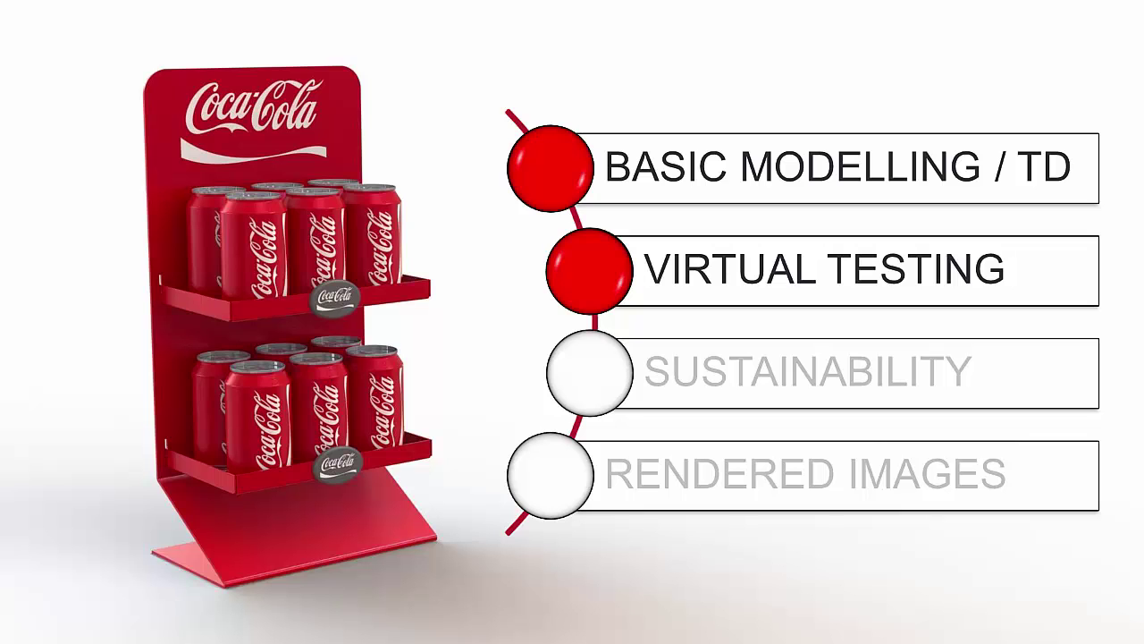
left_click(866, 532)
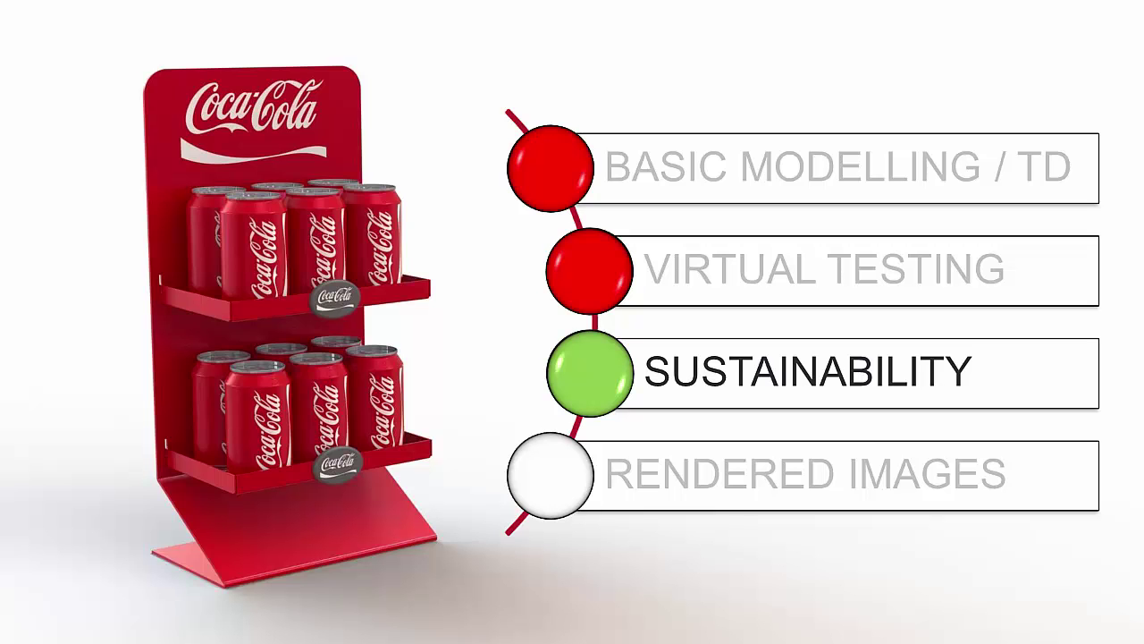
key("Right")
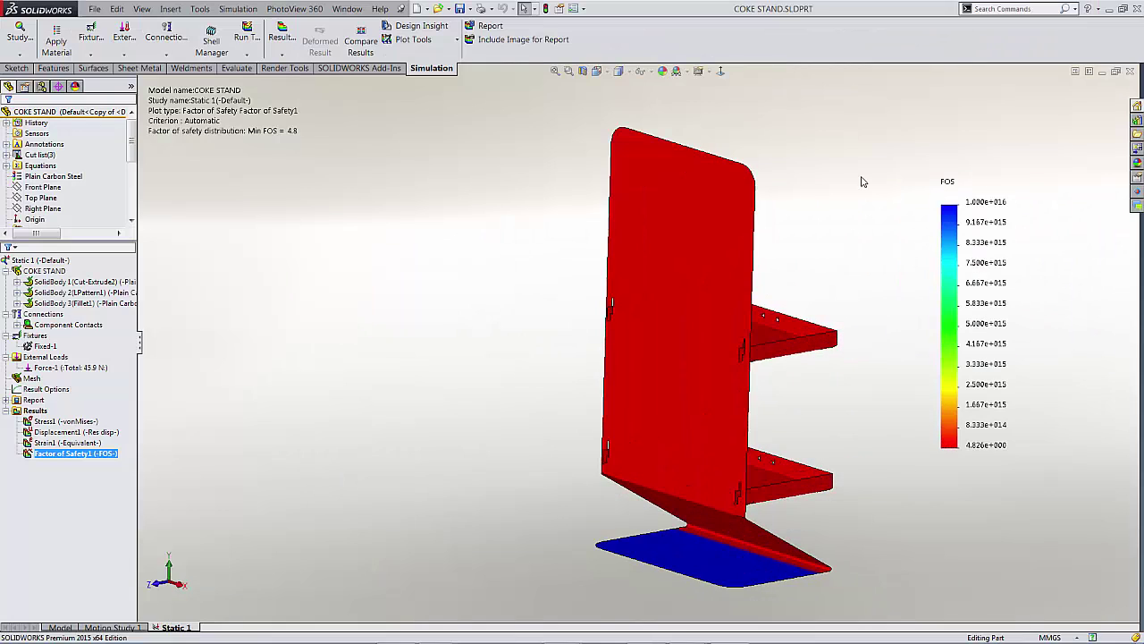
Switch from the study to the part model and open the COKE LOGO part from the POS LIBRARY
middle_click_drag(1092, 127, 963, 177)
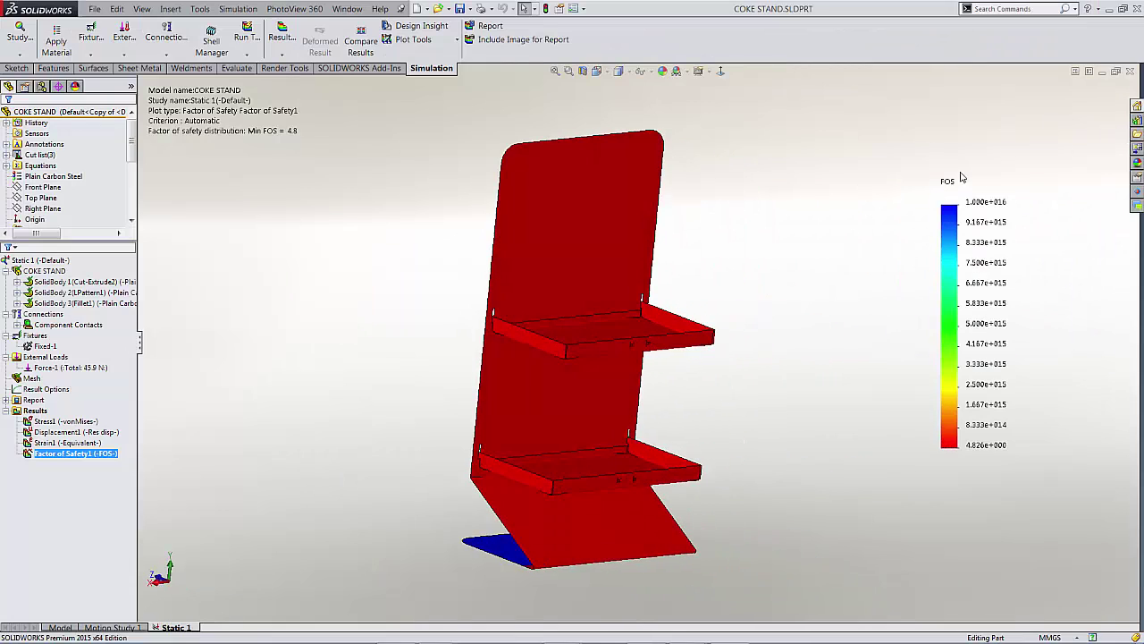
left_click(77, 627)
left_click(1137, 122)
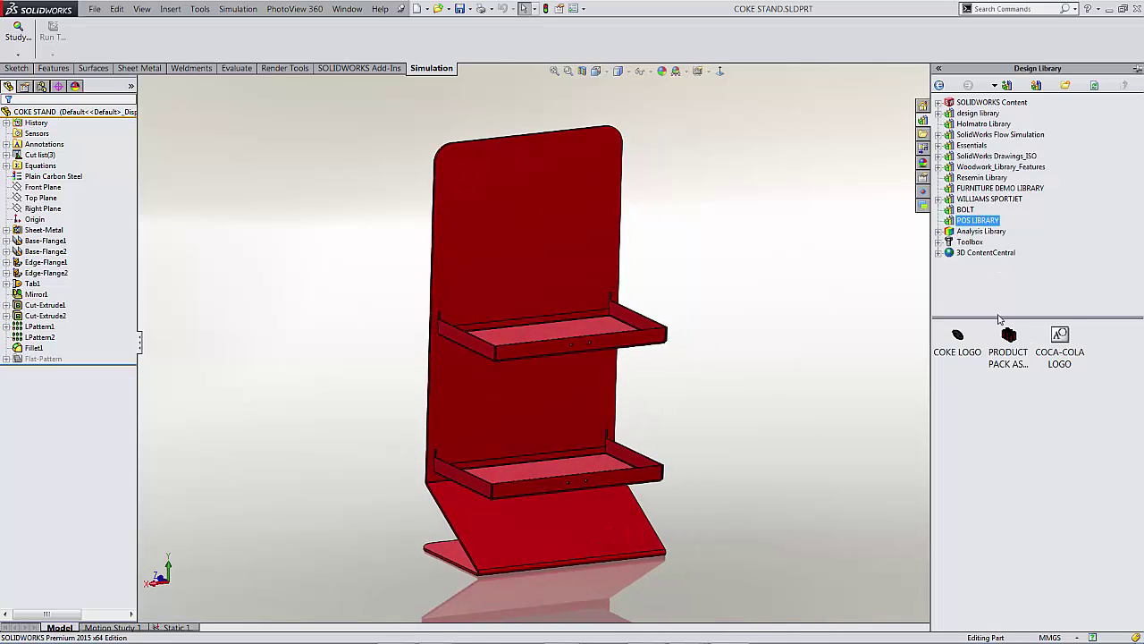
double_click(958, 337)
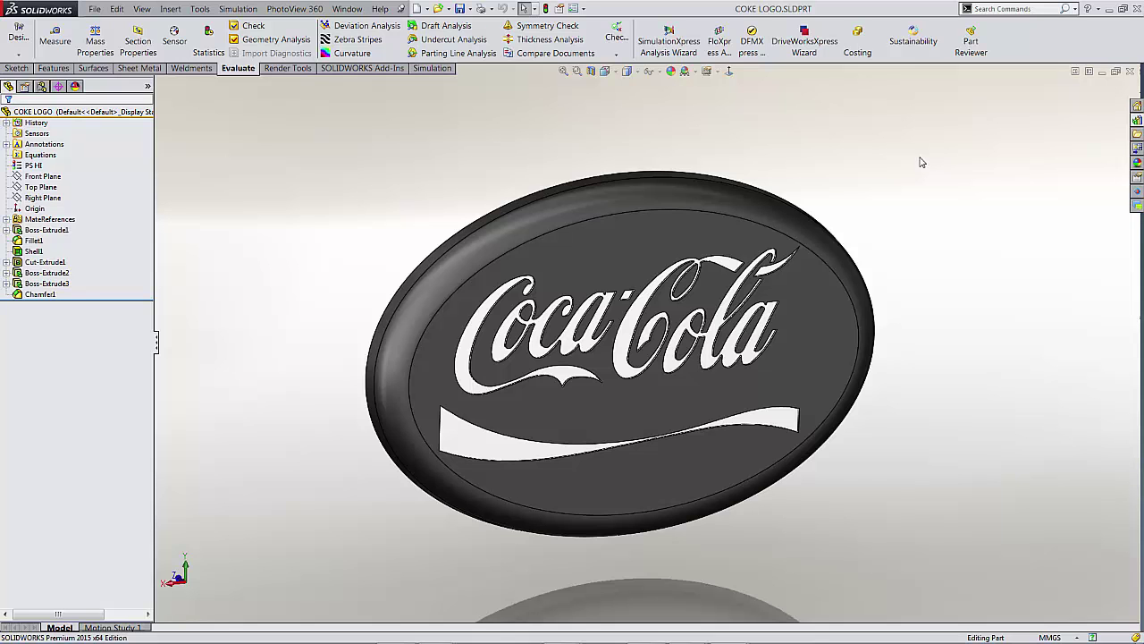
Start a Sustainability assessment of the logo part and set its plastic material to PS HI
left_click(913, 41)
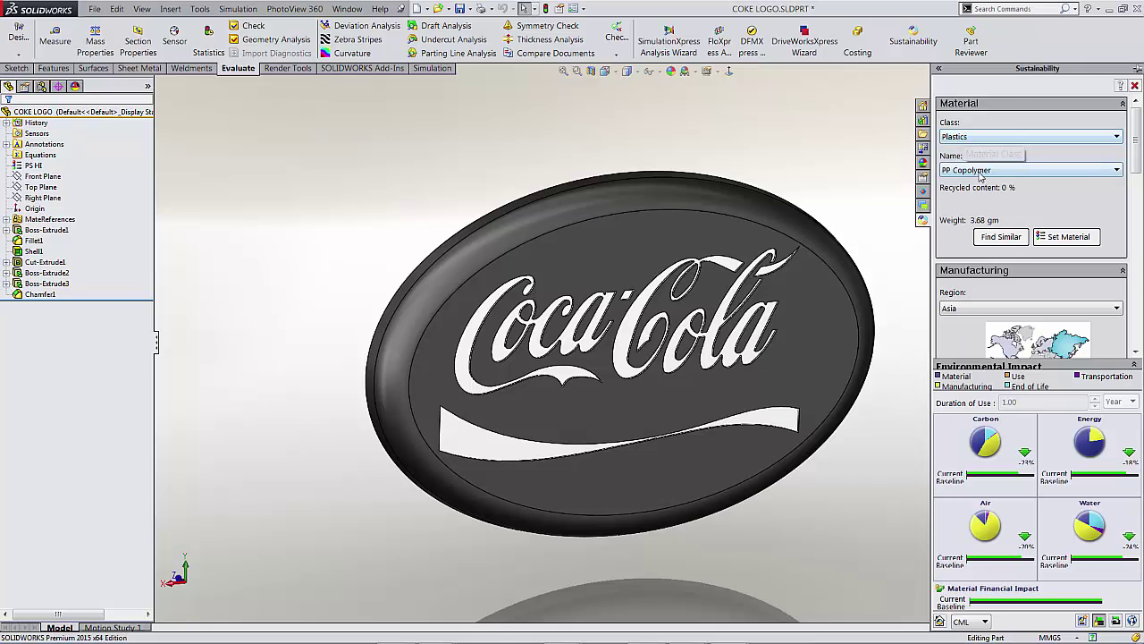
left_click(981, 172)
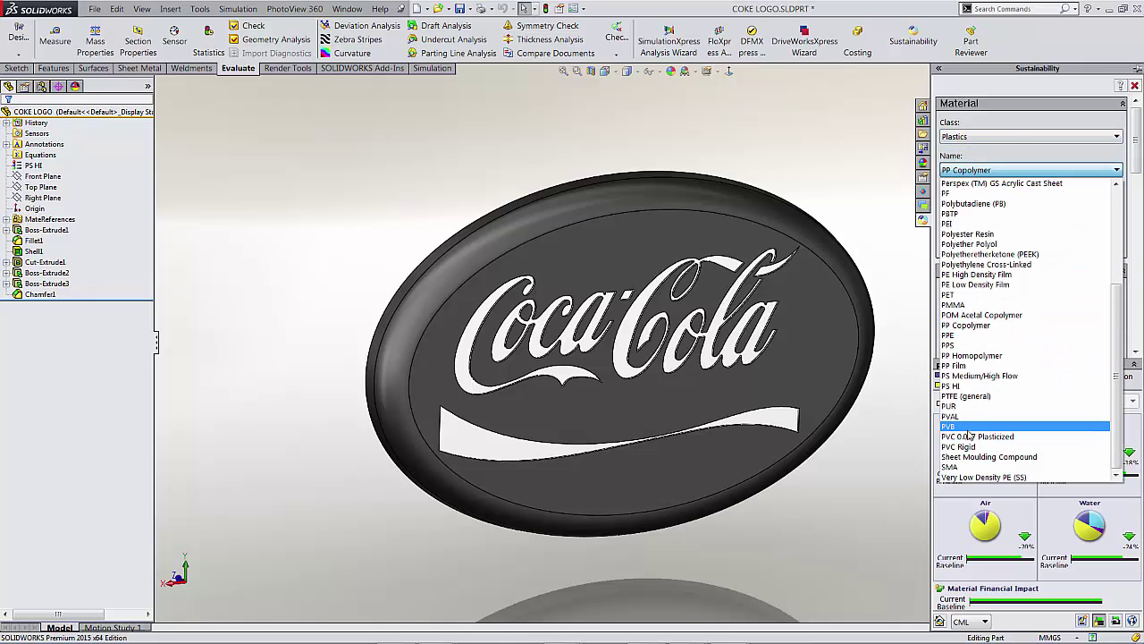
left_click(966, 386)
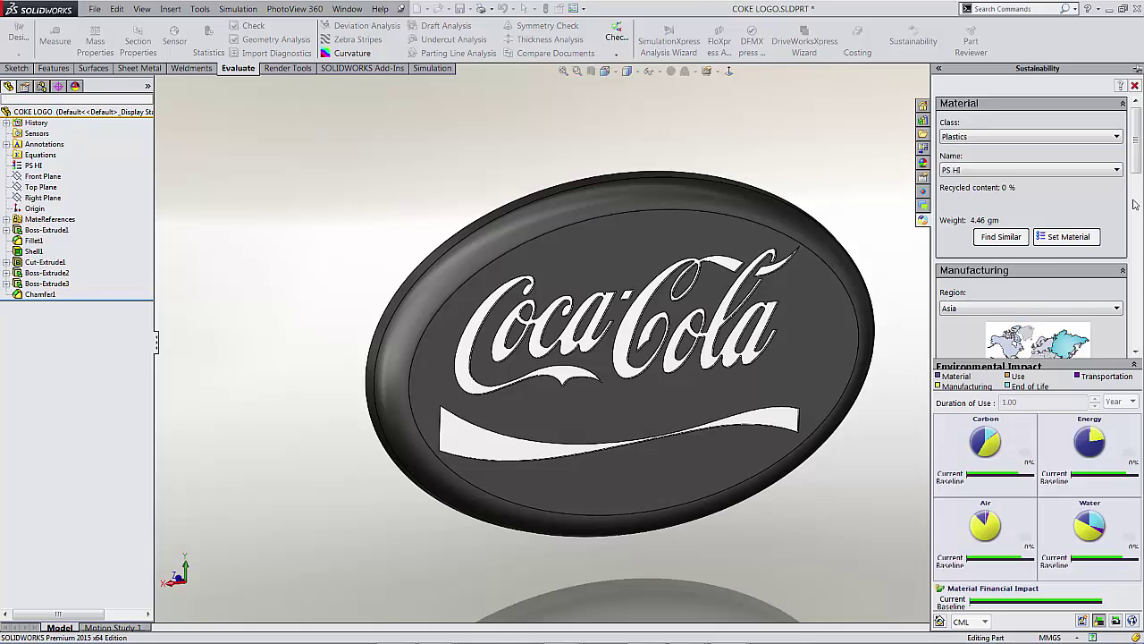
Review the assessment's manufacturing region, built-to-last period, injection molding process, energy use, scrap rate and paint options
left_click_drag(1137, 170, 1139, 206)
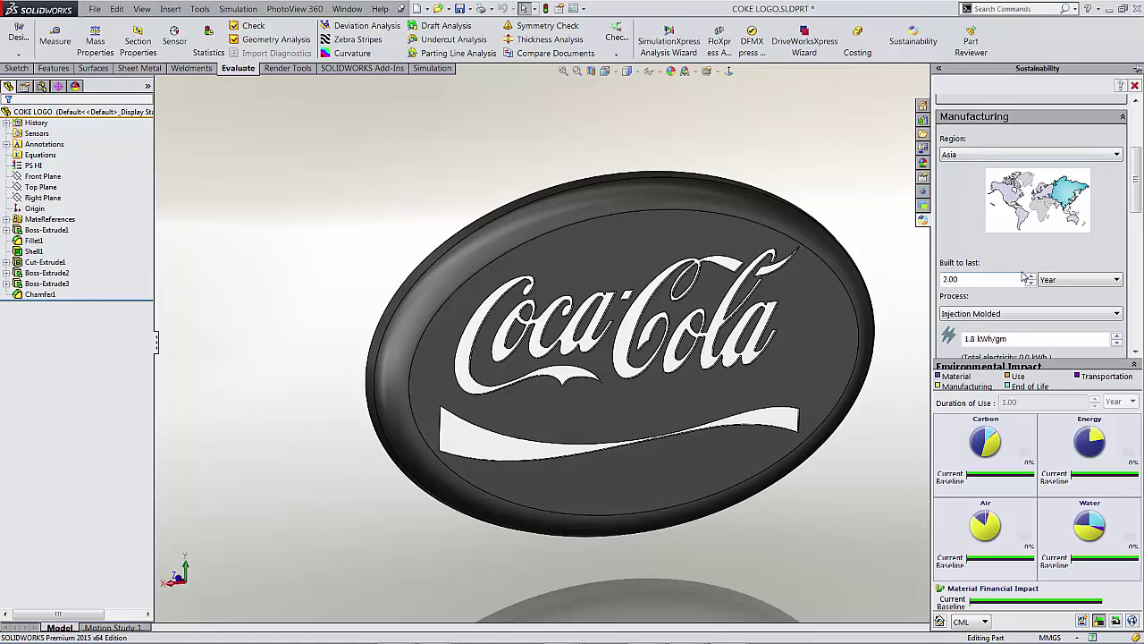
left_click_drag(1137, 200, 1136, 220)
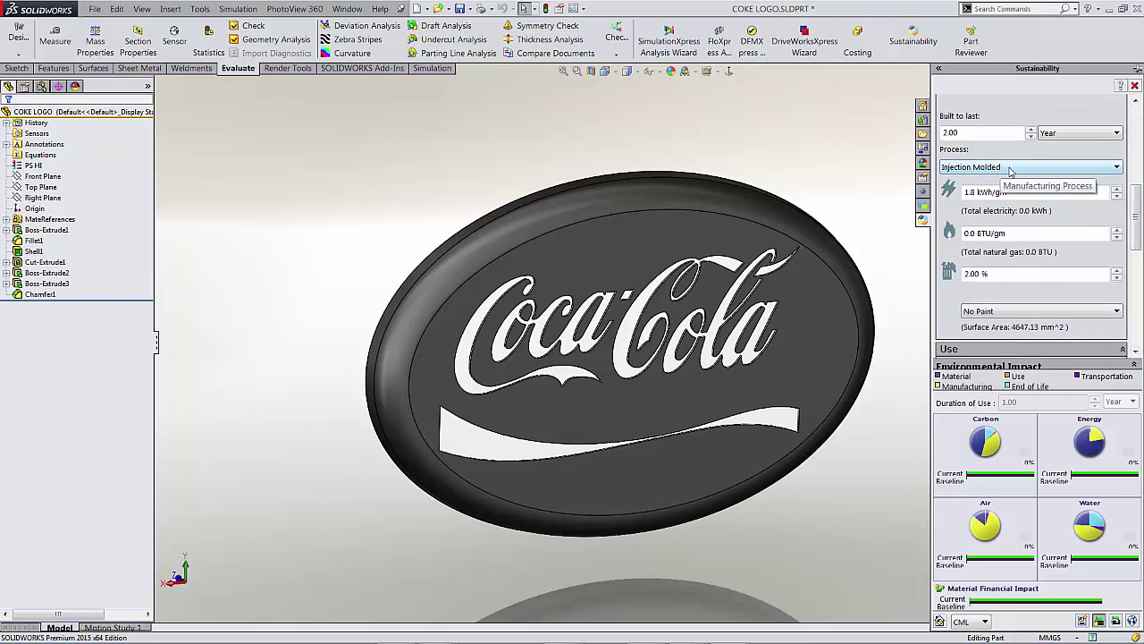
left_click(1016, 191)
left_click(1017, 230)
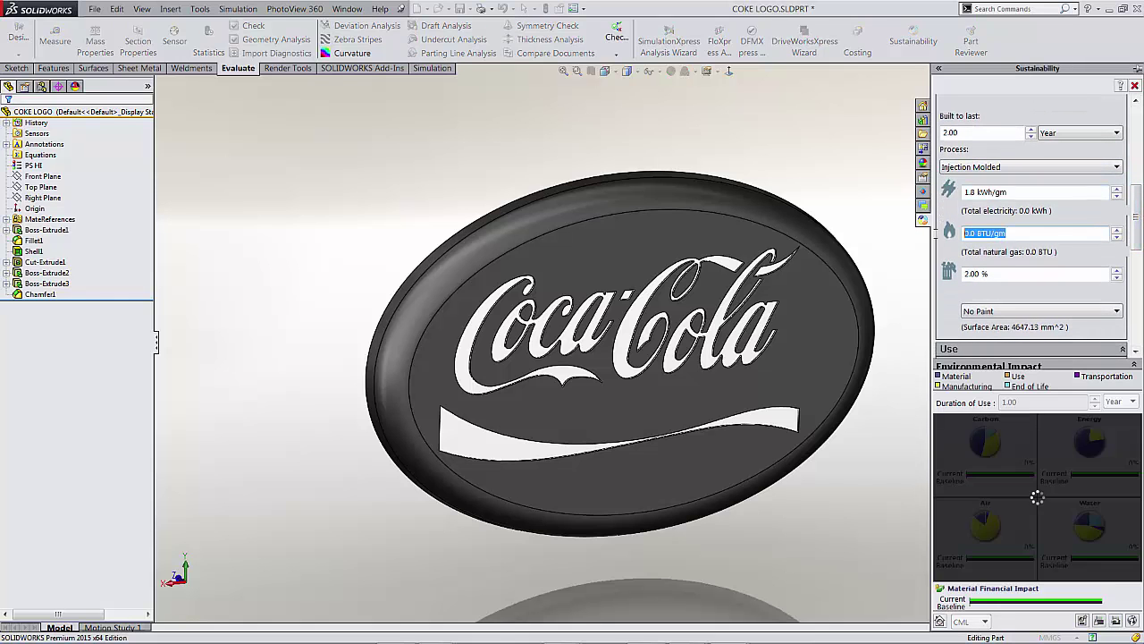
left_click_drag(1137, 232, 1137, 281)
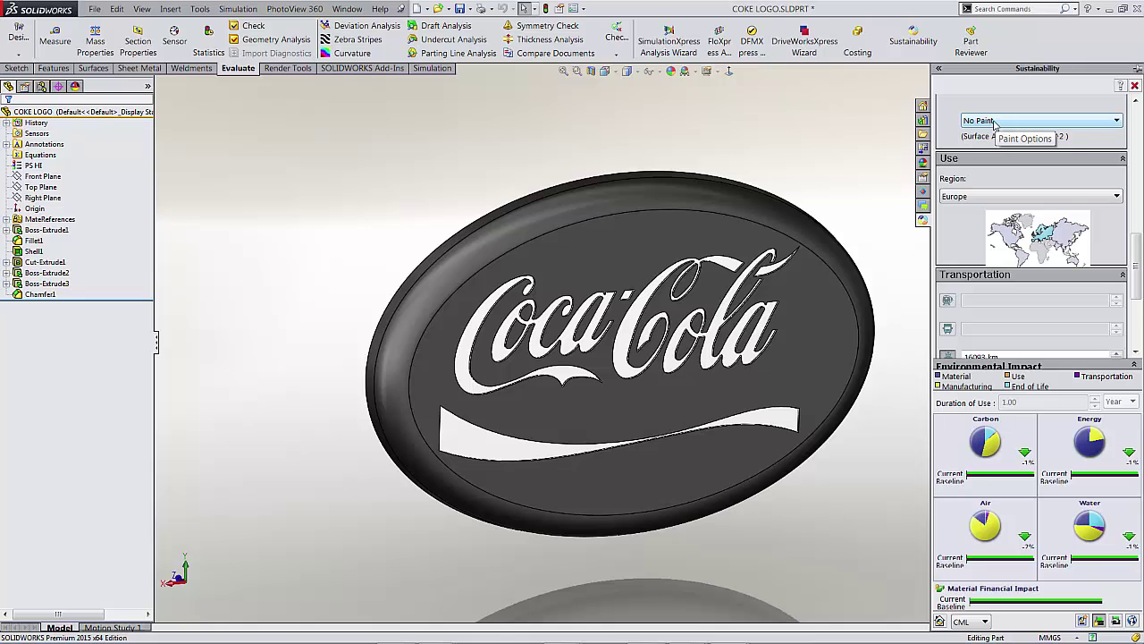
Review the assessment's use region, transportation distance by ship and end-of-life recycling, incineration and landfill shares
left_click_drag(1137, 242, 1137, 252)
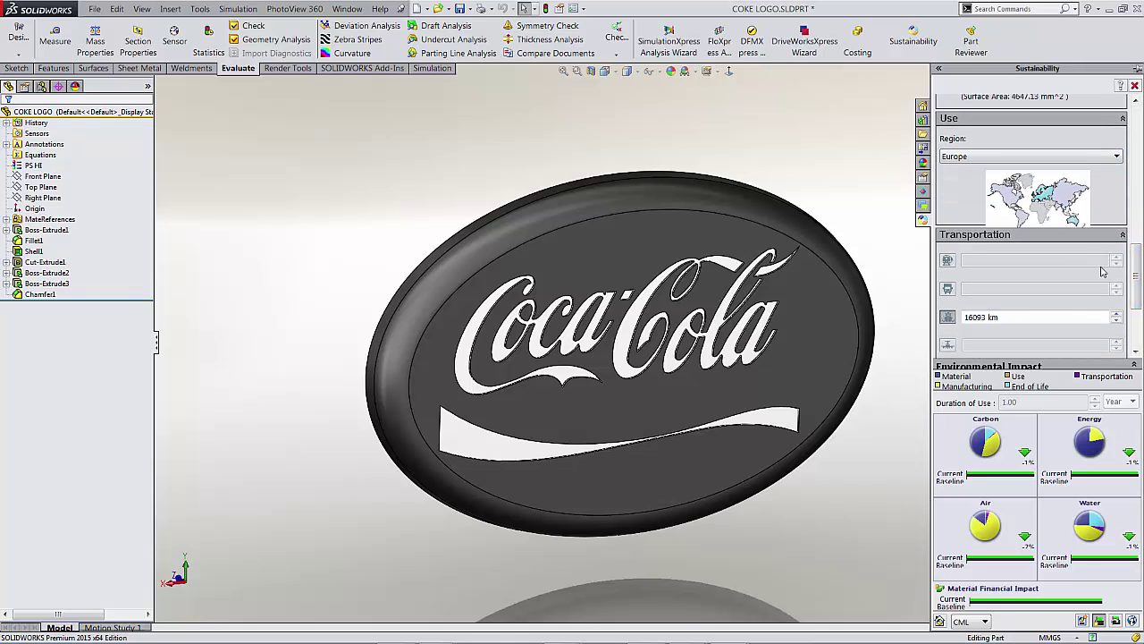
left_click_drag(1138, 260, 1138, 278)
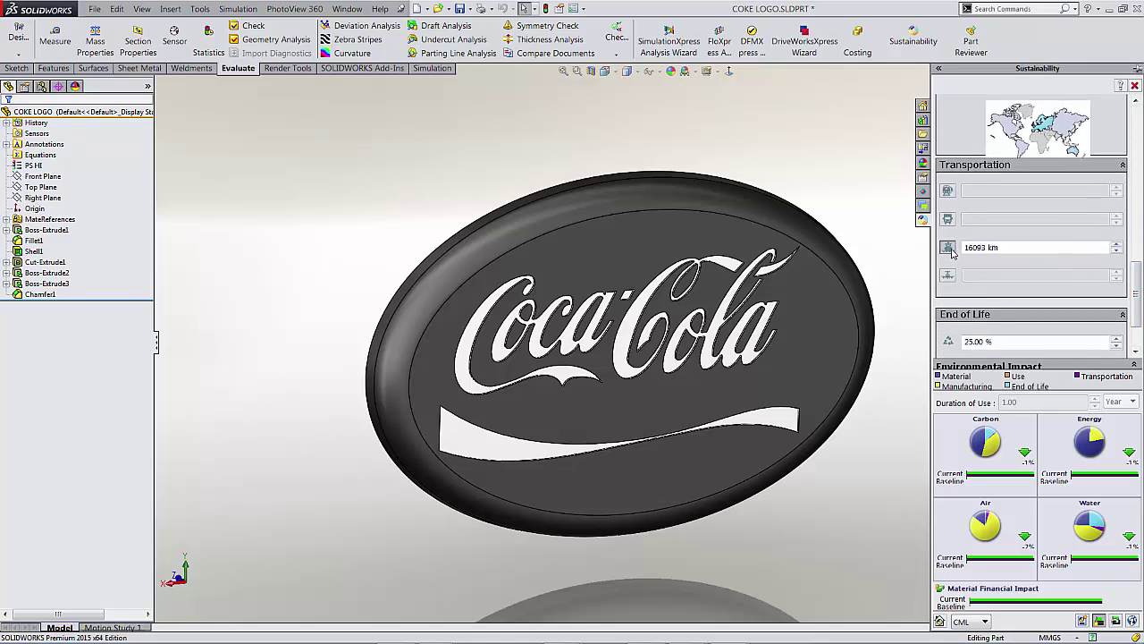
left_click_drag(1000, 248, 957, 249)
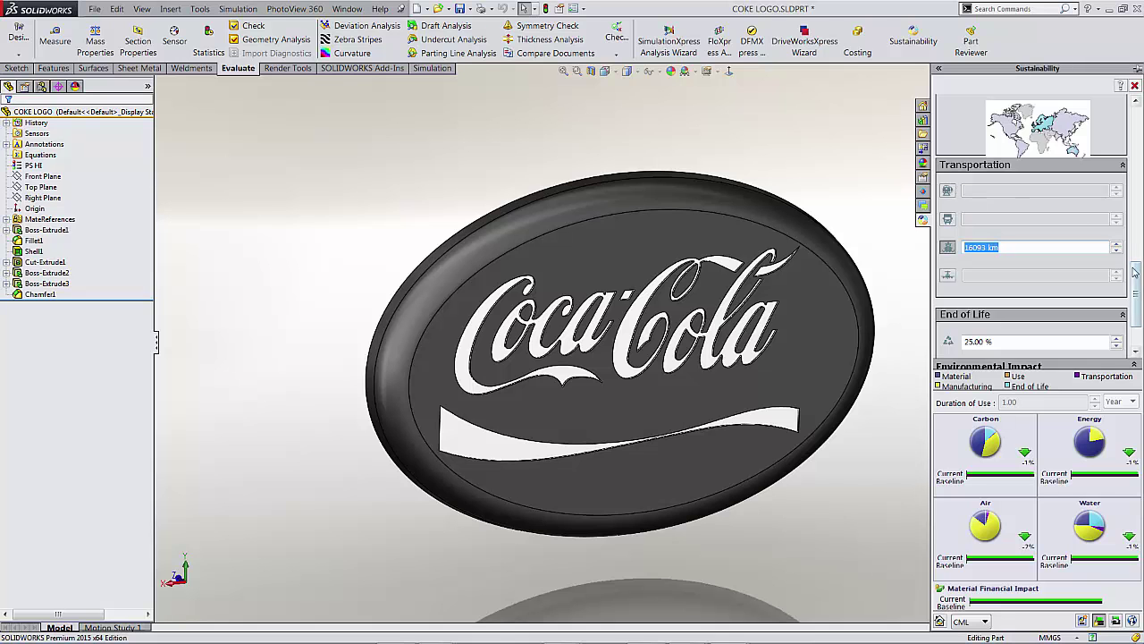
left_click_drag(1138, 278, 1140, 309)
left_click(961, 272)
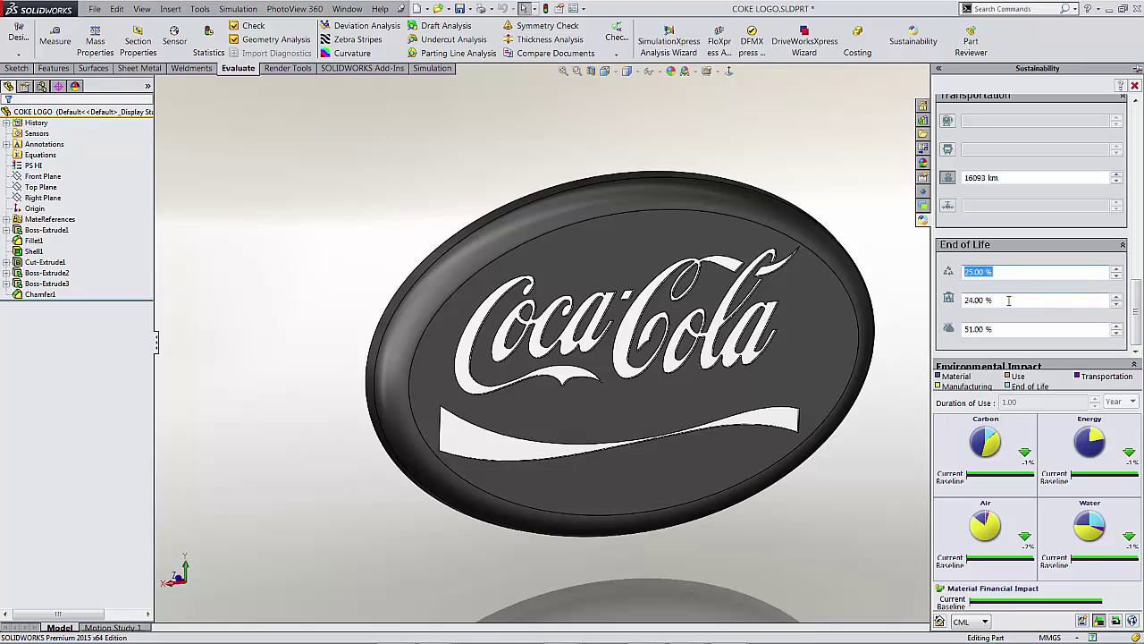
left_click(958, 300)
left_click(1000, 326)
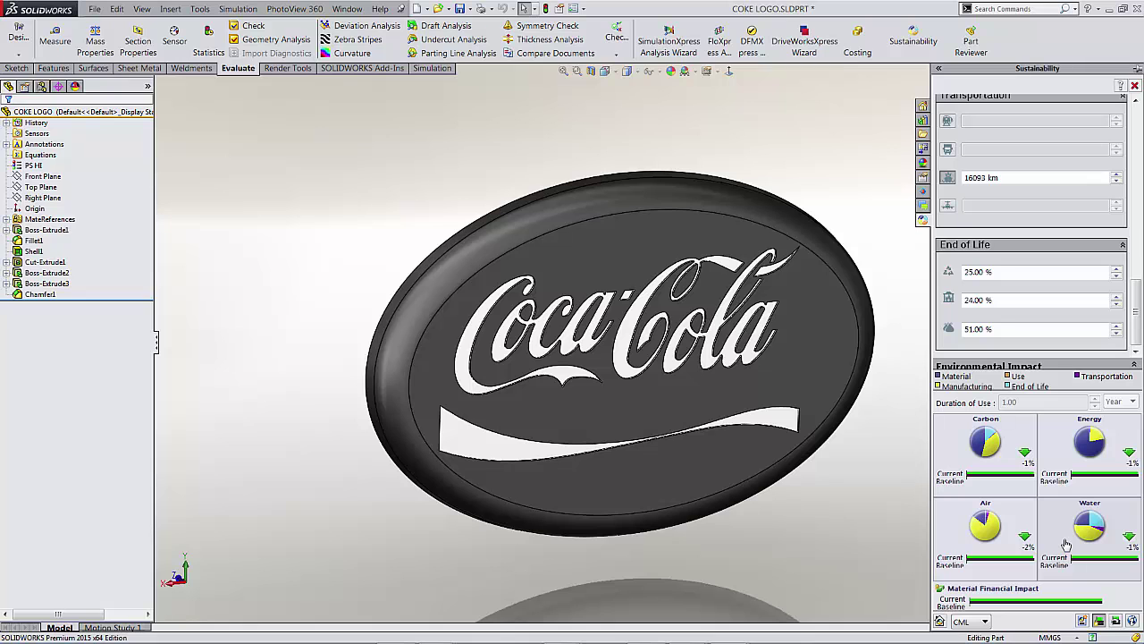
Set the current PS HI impact results as the baseline and start a search for similar materials
left_click(1099, 622)
left_click(1098, 622)
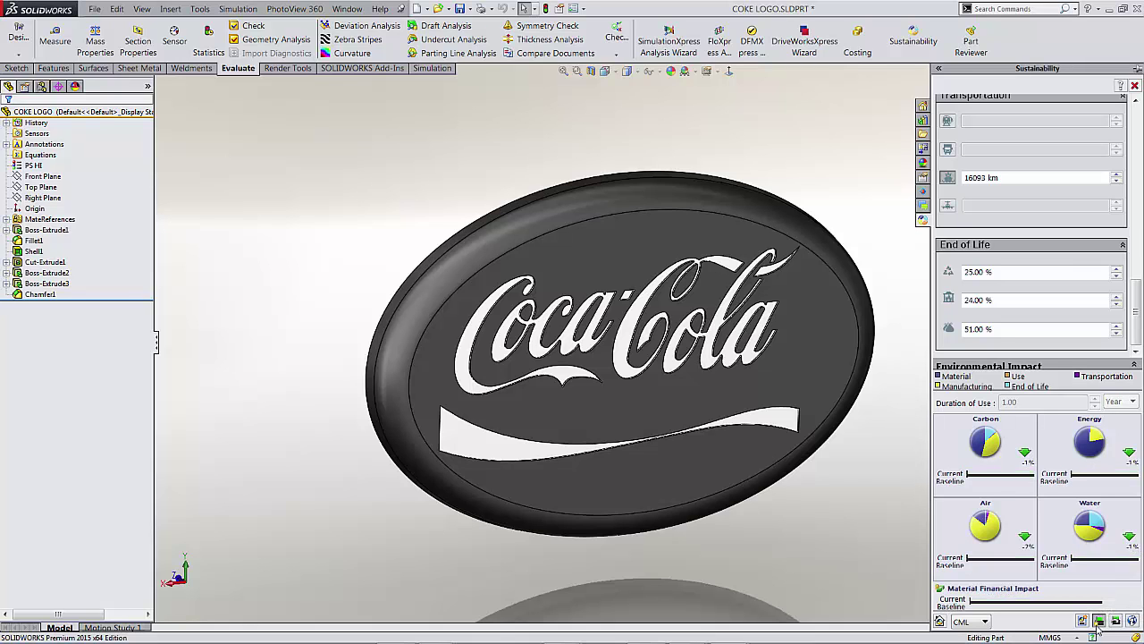
left_click_drag(1136, 309, 1132, 141)
left_click(1009, 237)
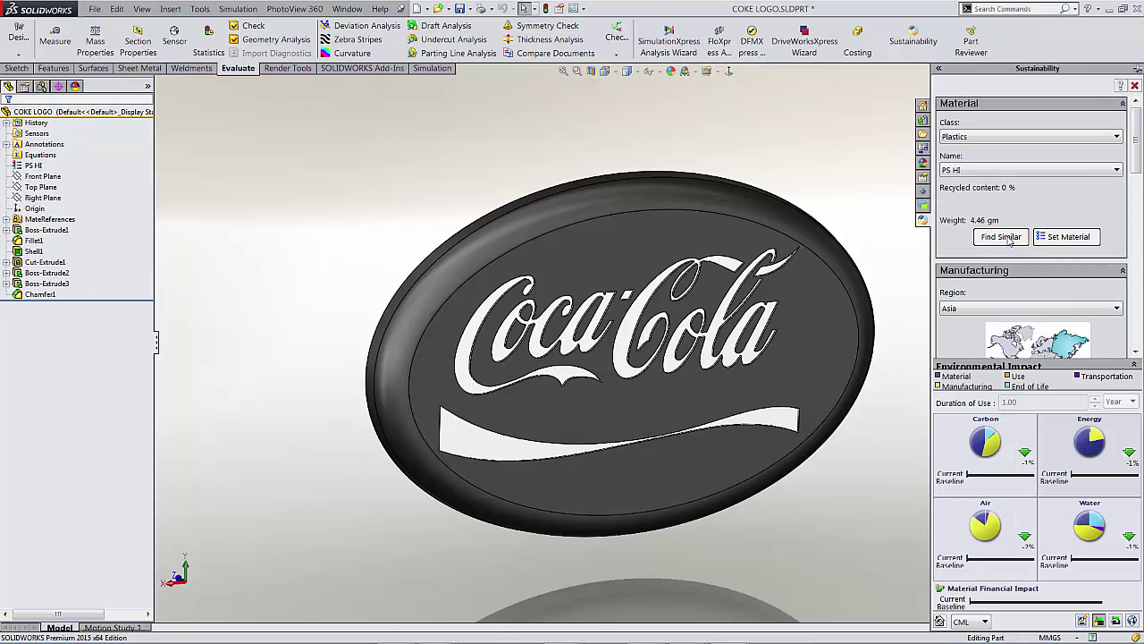
Enlarge the Find Similar Material window, widen its condition column and restrict the material class to Plastics
left_click_drag(604, 164, 468, 132)
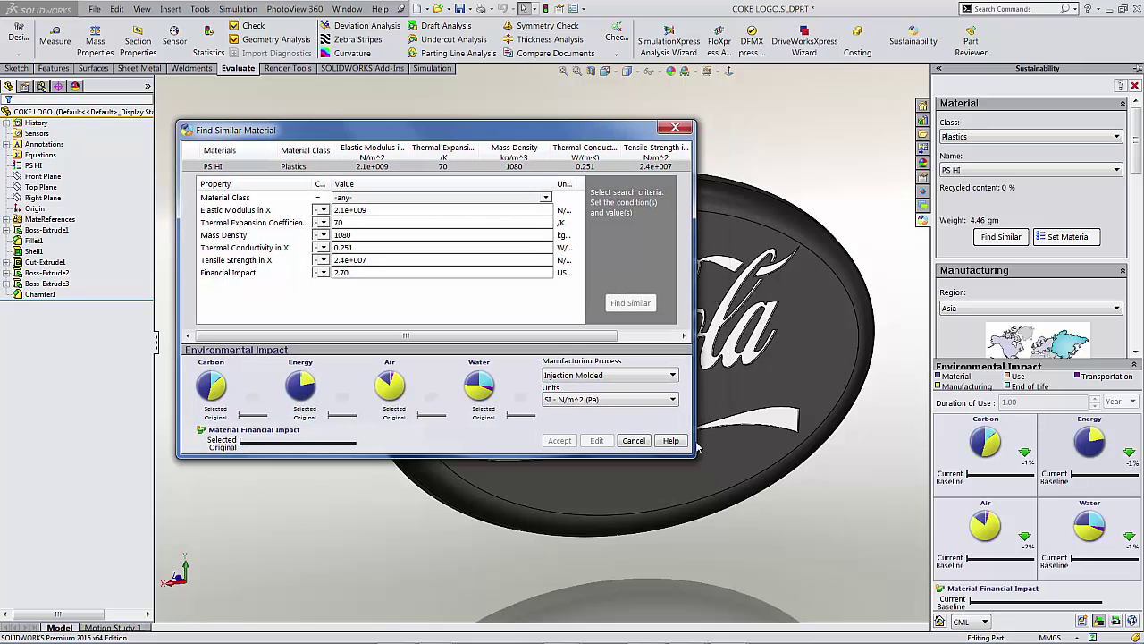
left_click_drag(689, 455, 884, 520)
left_click_drag(376, 216, 431, 216)
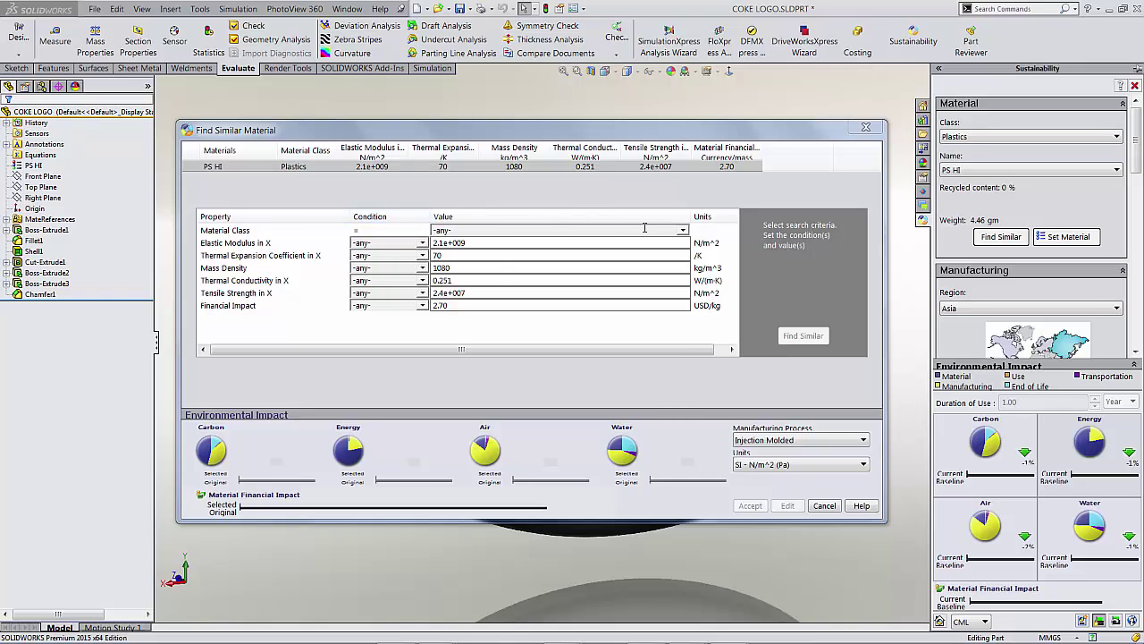
left_click(683, 230)
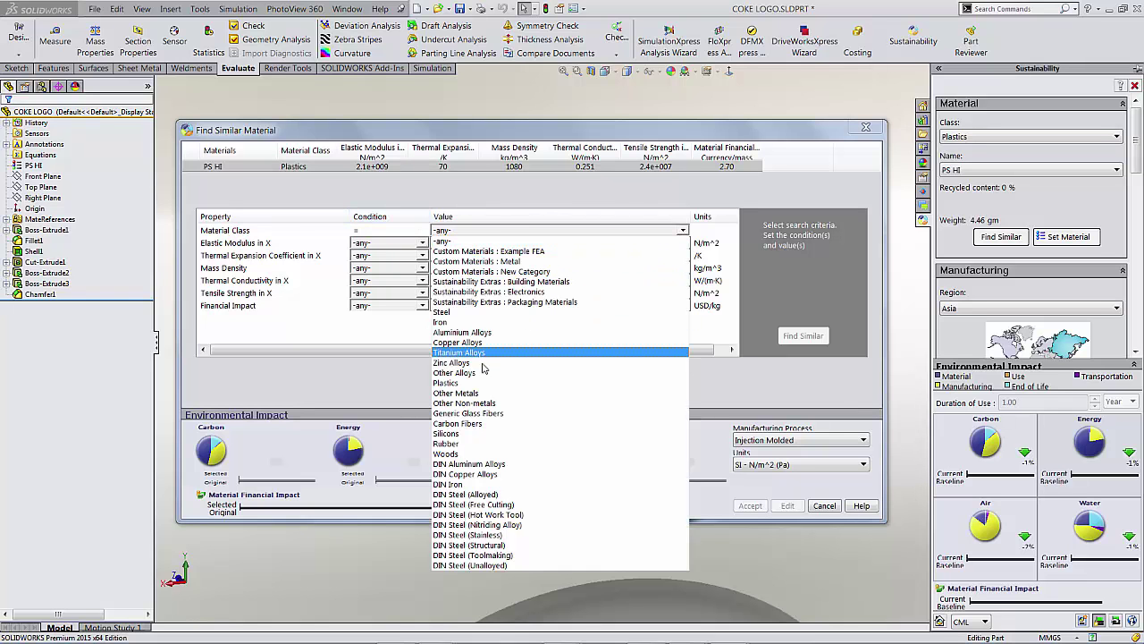
left_click(454, 382)
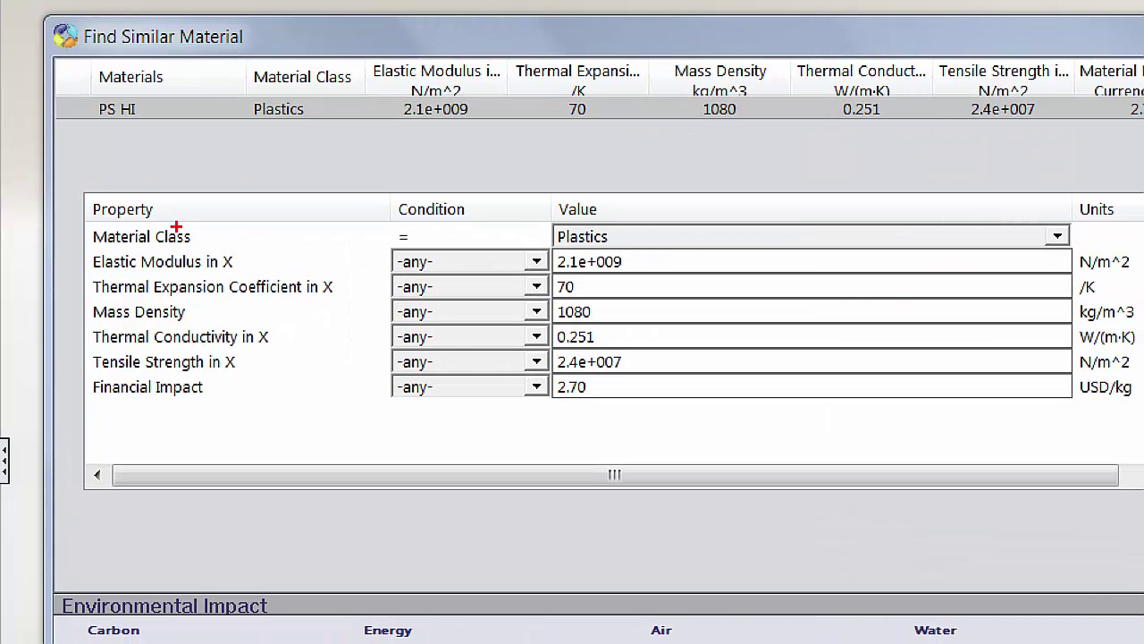
mouse_move(71, 174)
left_mouse_down()
mouse_move(562, 447)
mouse_move(564, 464)
left_mouse_up()
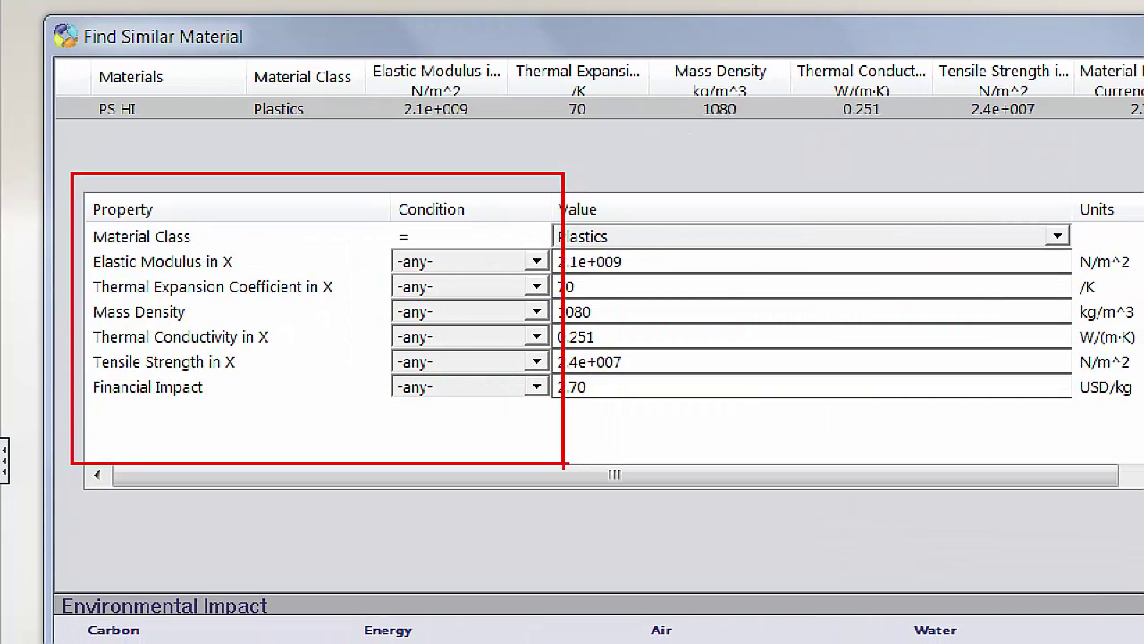
mouse_move(85, 191)
left_mouse_down()
mouse_move(158, 288)
mouse_move(286, 394)
mouse_move(364, 422)
left_mouse_up()
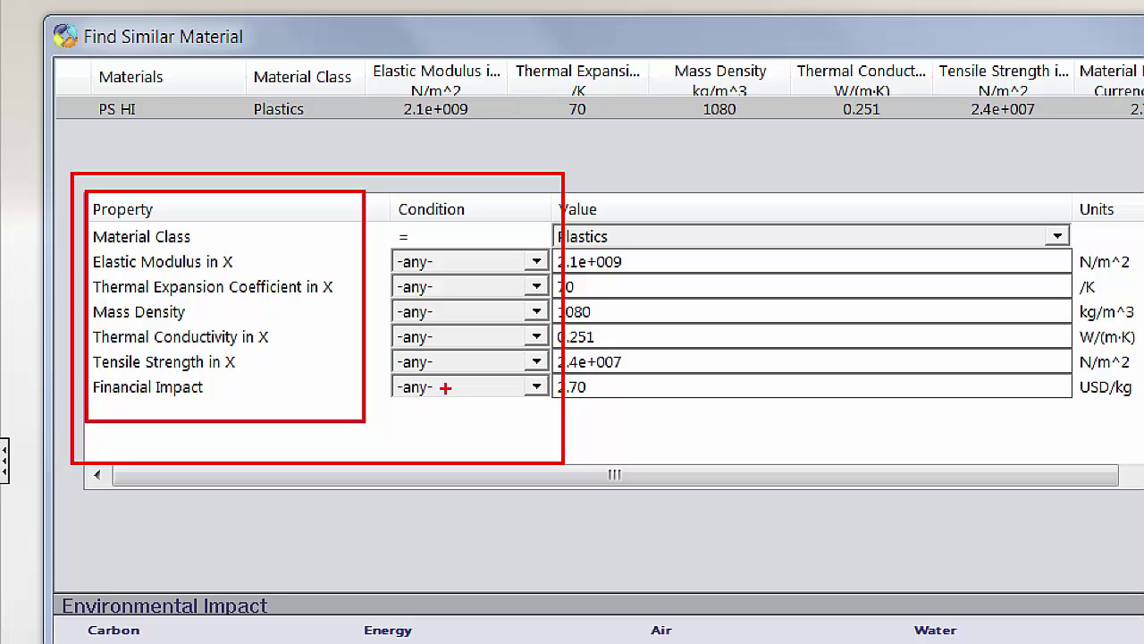
mouse_move(376, 231)
left_mouse_down()
mouse_move(549, 384)
mouse_move(554, 417)
left_mouse_up()
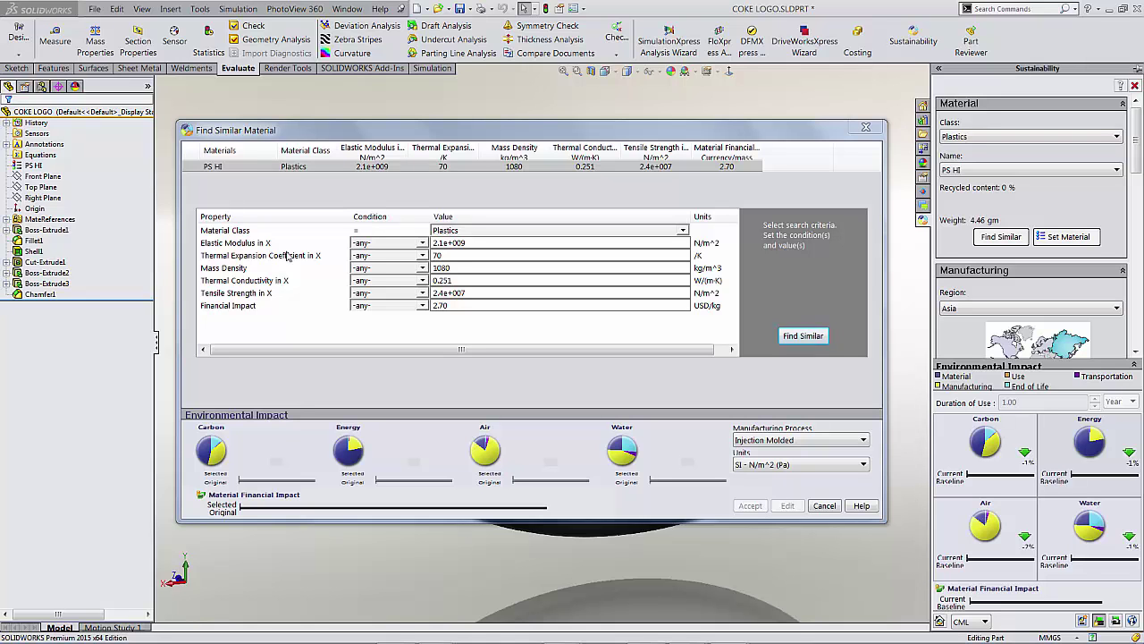
Find similar plastics with mass density below 1080 kg/m^3 and tensile strength above 2.4e+007 N/m^2
left_click(422, 270)
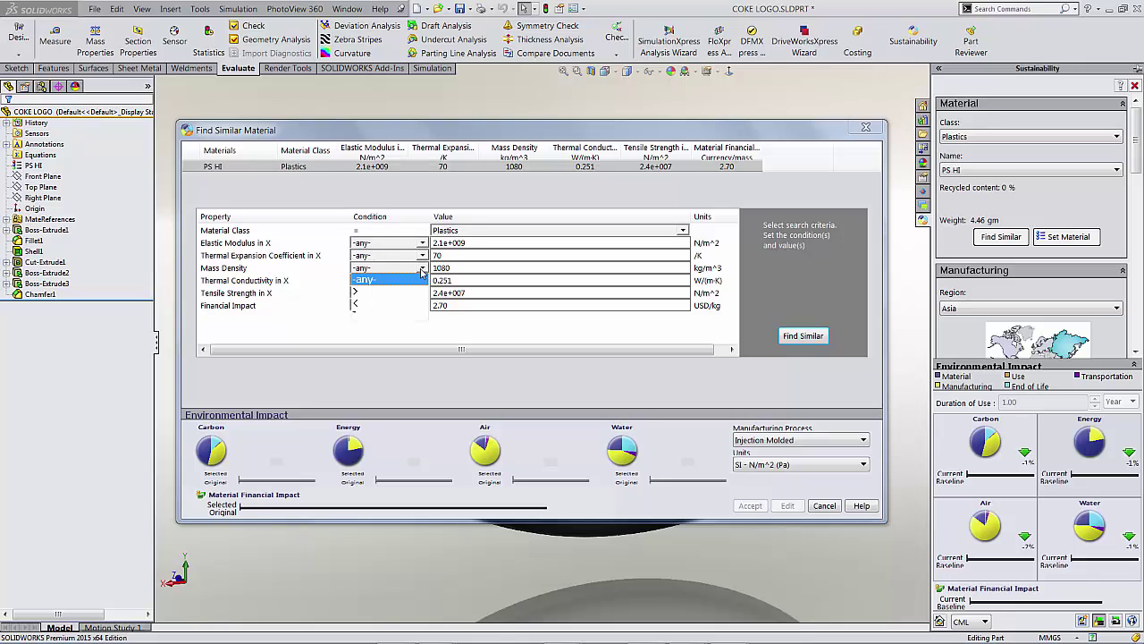
left_click(365, 308)
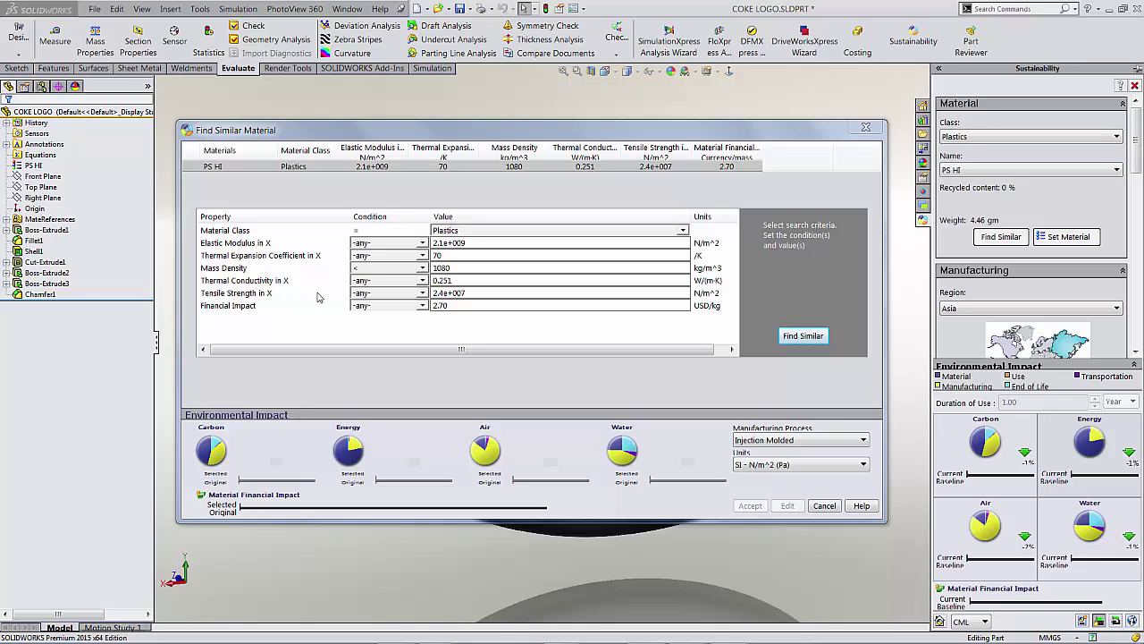
left_click(422, 292)
left_click(370, 320)
left_click(820, 341)
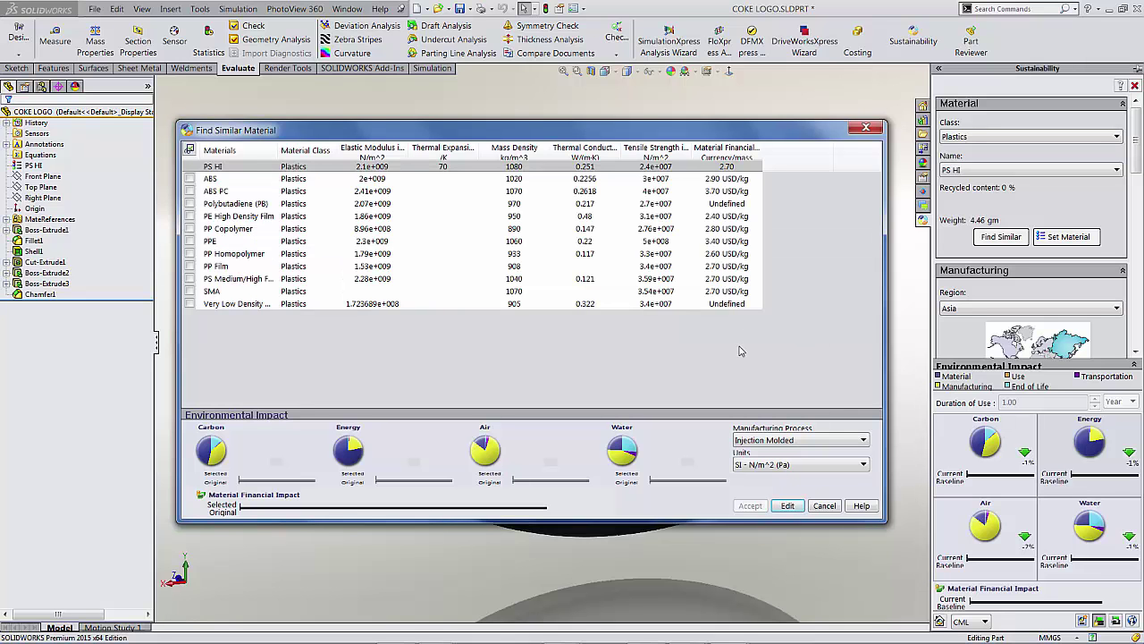
Examine how choosing ABS changes the carbon, energy, air, water and financial impact compared with PS HI
left_click_drag(532, 137, 531, 129)
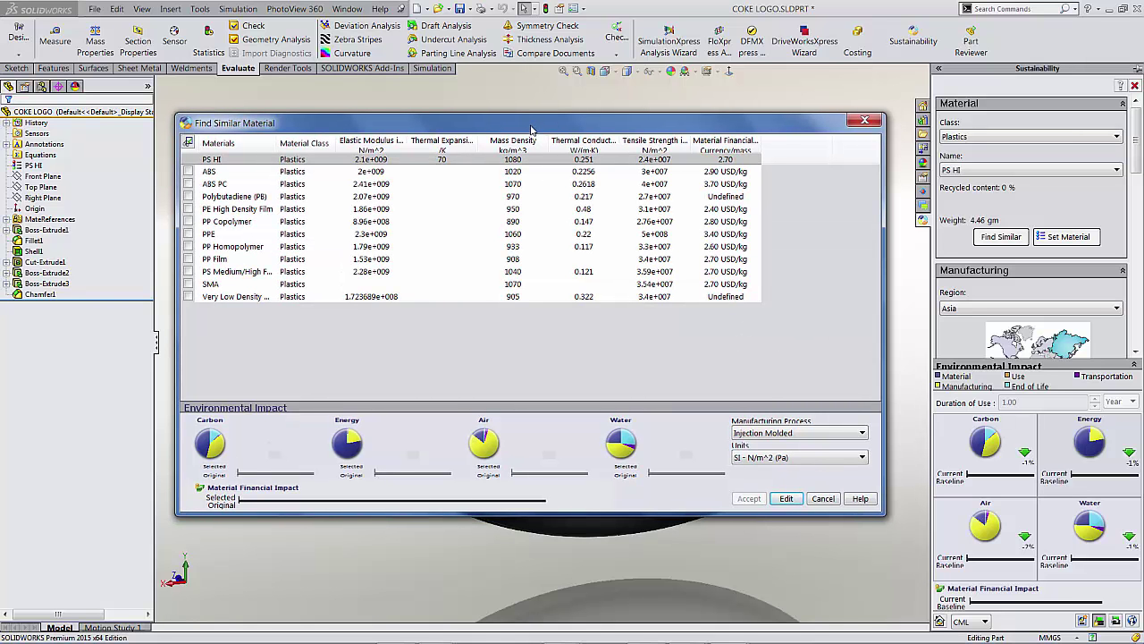
left_click(212, 172)
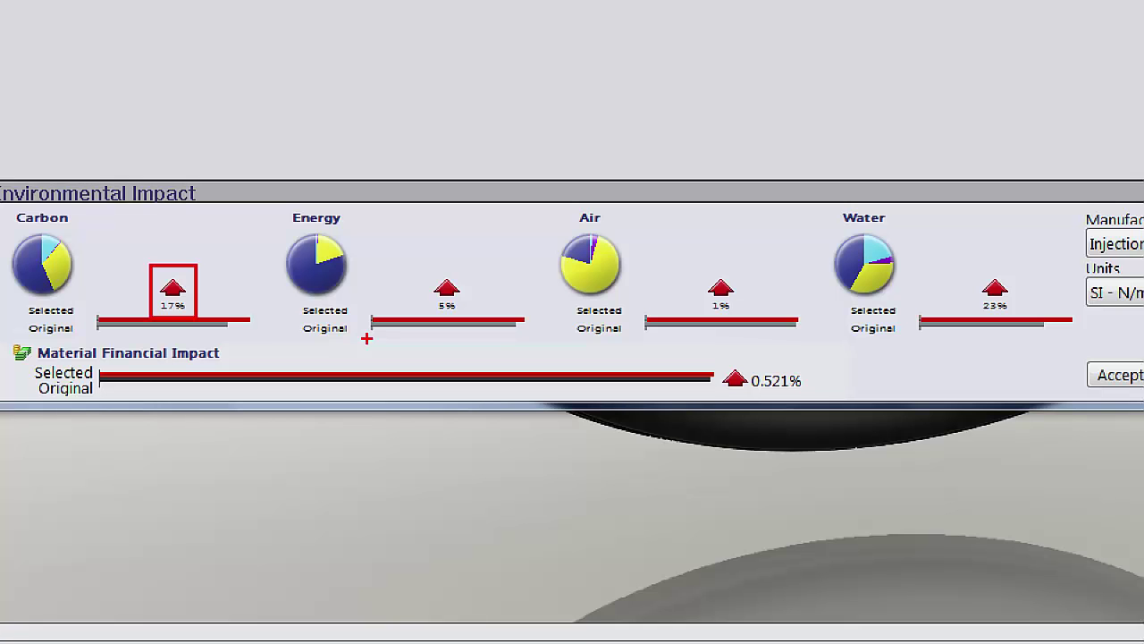
left_click_drag(425, 267, 468, 320, "ctrl")
left_click_drag(696, 270, 745, 321, "ctrl")
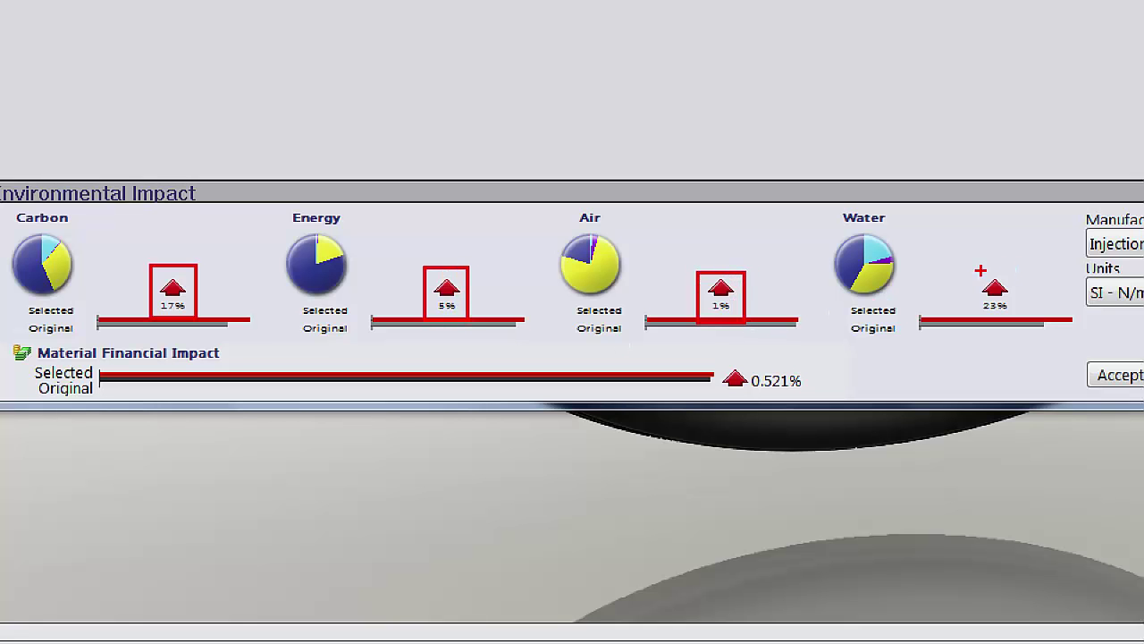
left_click_drag(974, 271, 1019, 319, "ctrl")
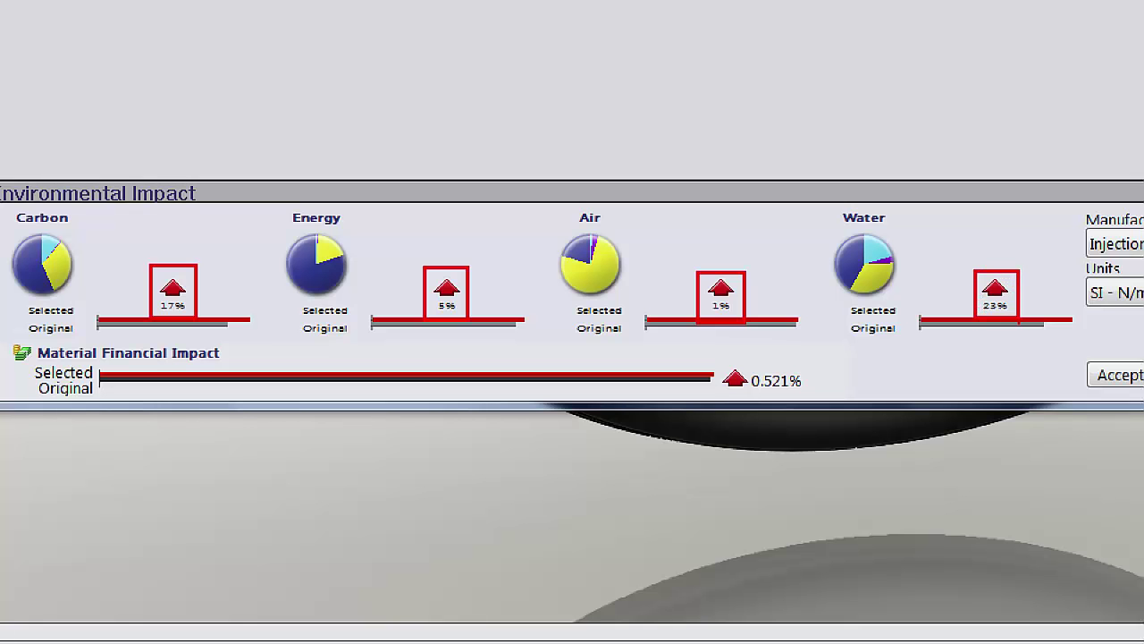
left_click_drag(749, 351, 805, 399, "ctrl")
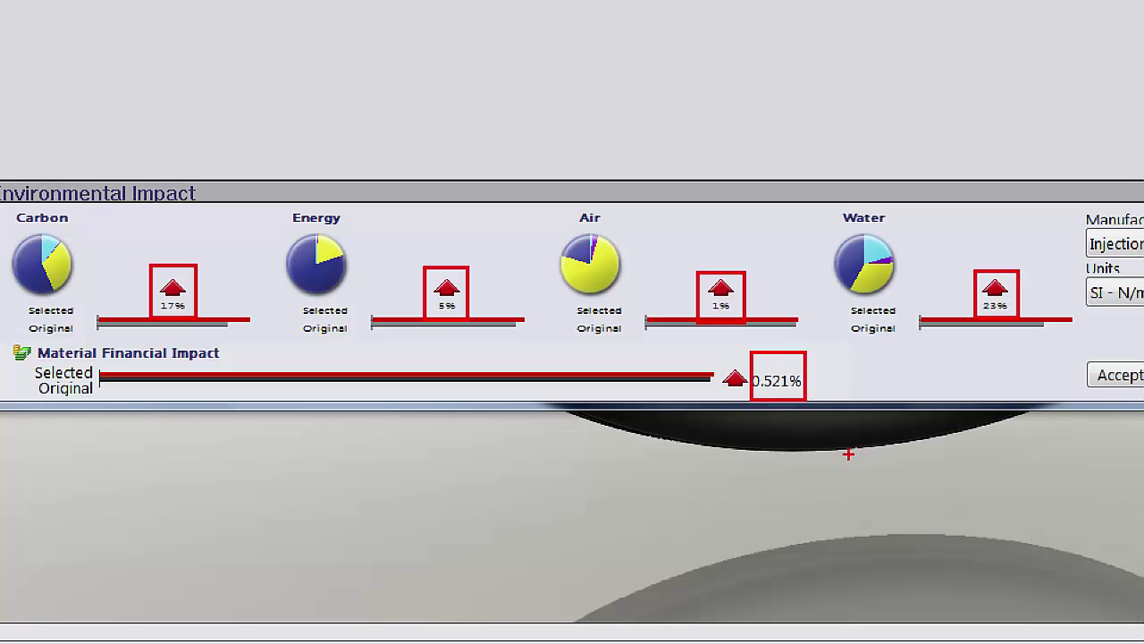
key("Escape")
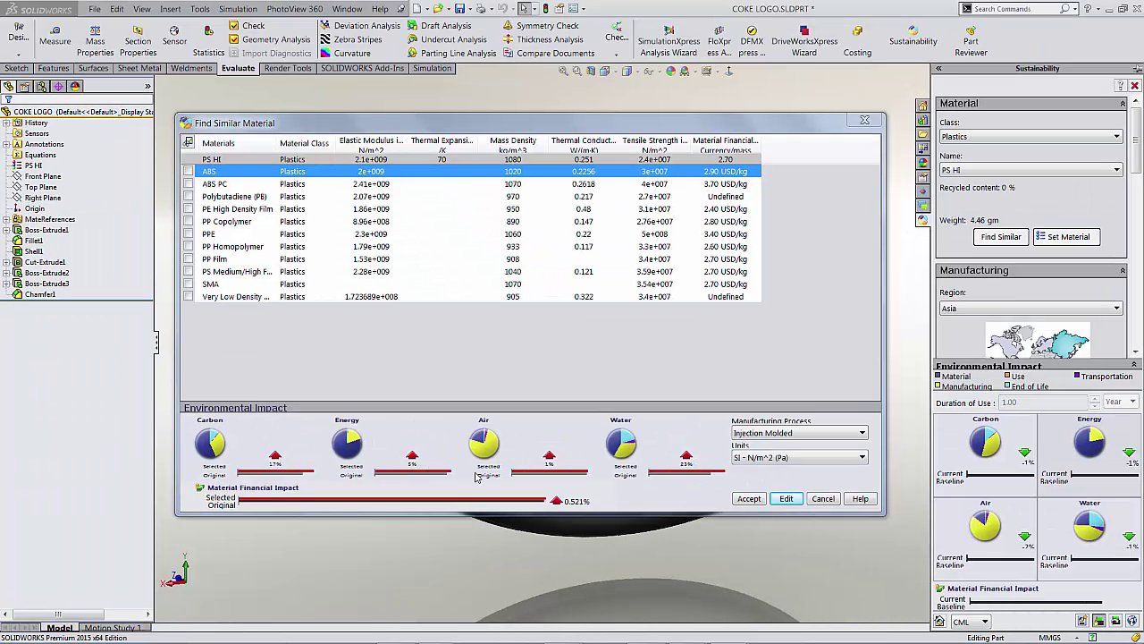
mouse_move(300, 501)
Compare the environmental and financial impact of ABS PC, PP Copolymer, PPE, PP Homopolymer, PP Film and PS Medium/High Flow against PS HI
left_click(224, 186)
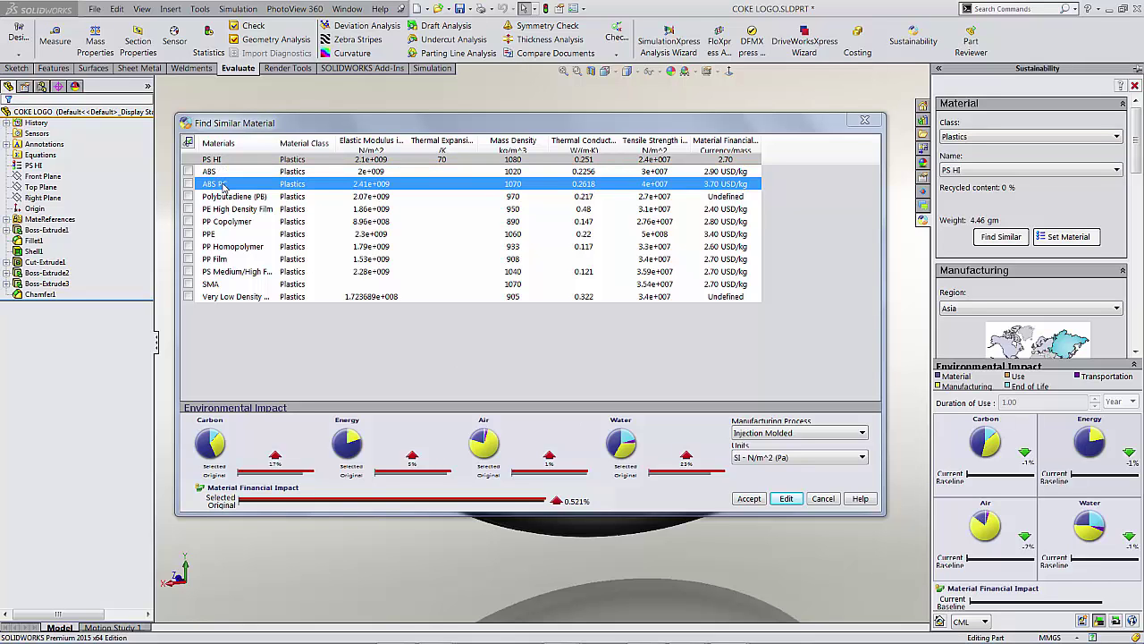
left_click(225, 222)
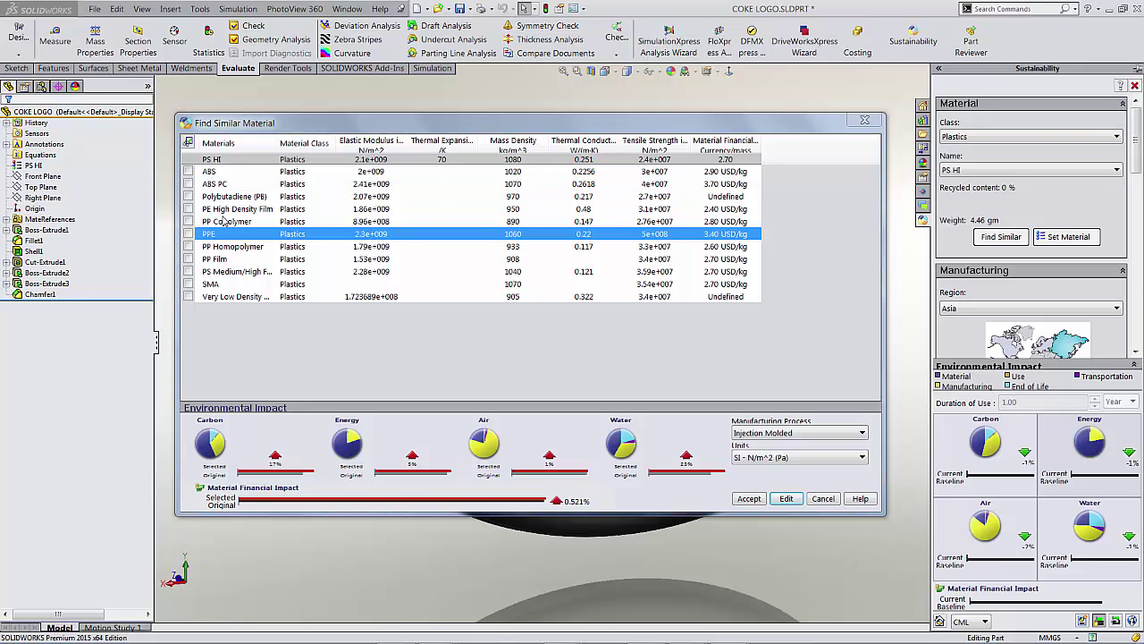
left_click(219, 185)
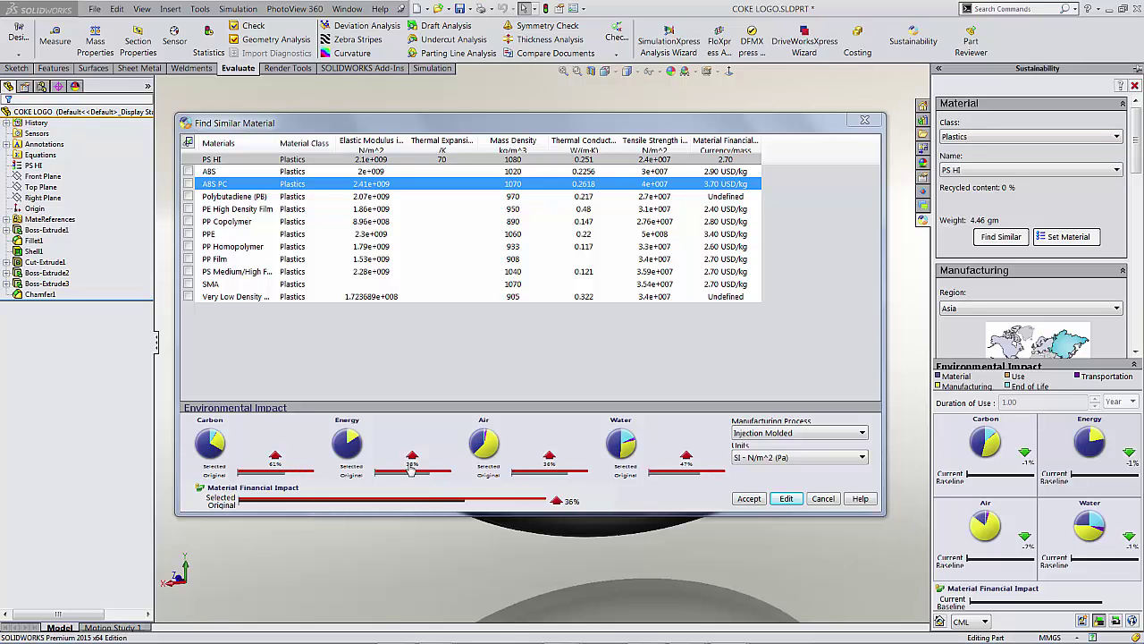
left_click(227, 222)
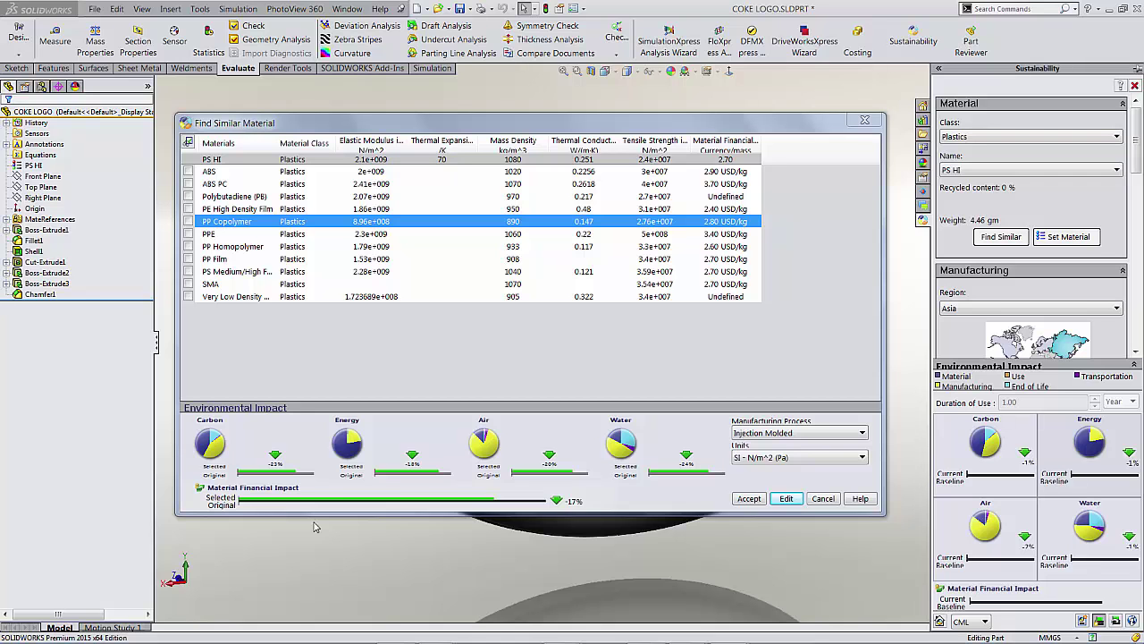
left_click(209, 234)
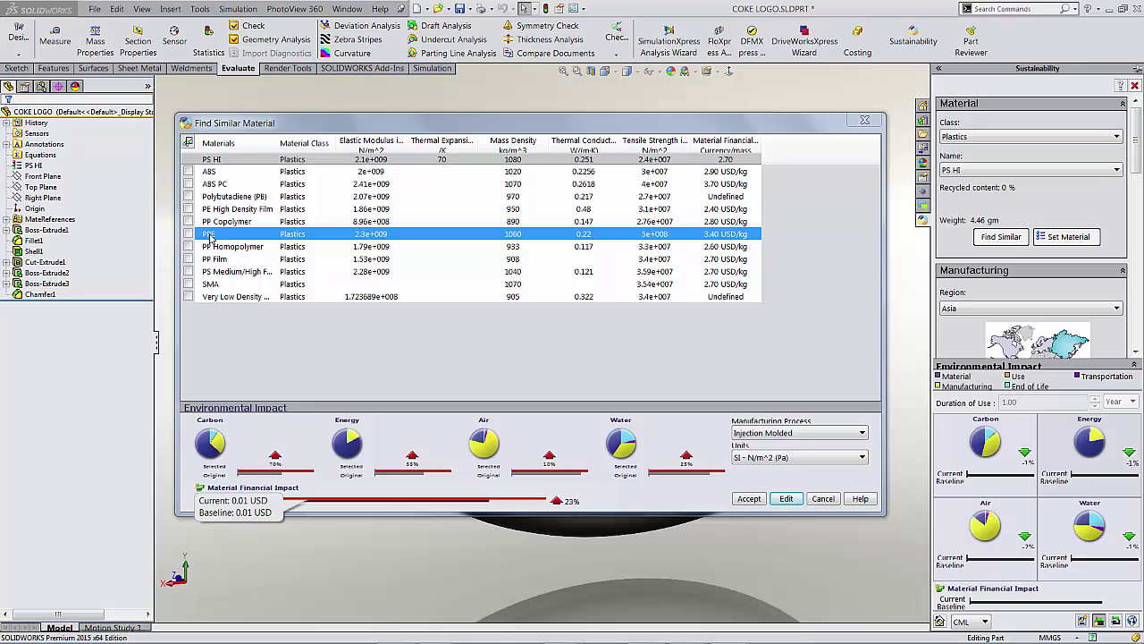
left_click(231, 247)
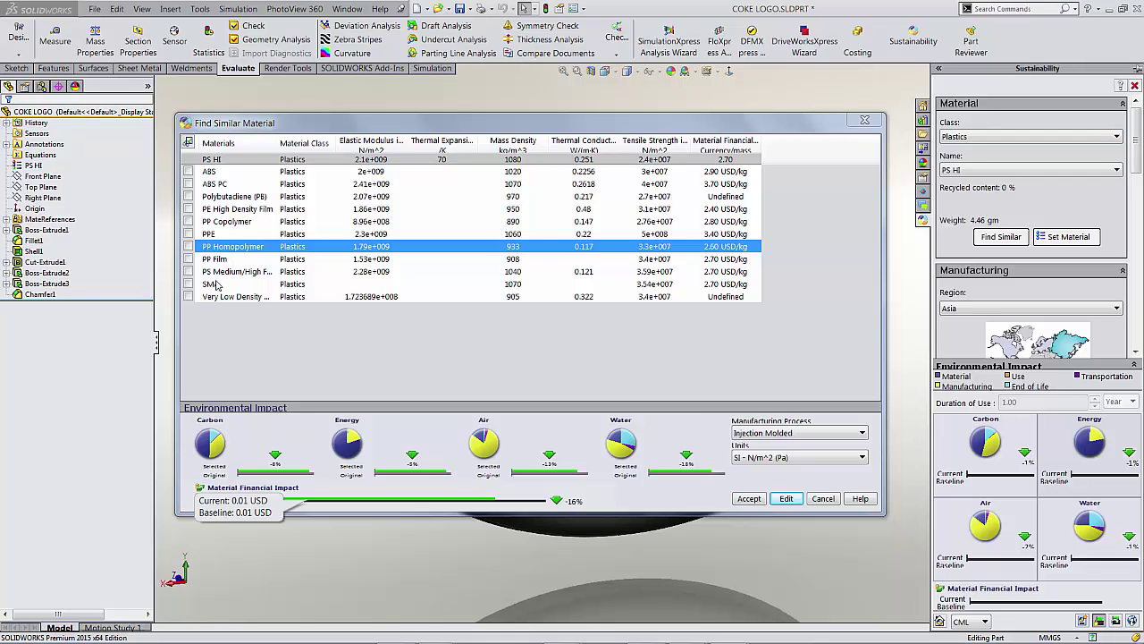
left_click(216, 259)
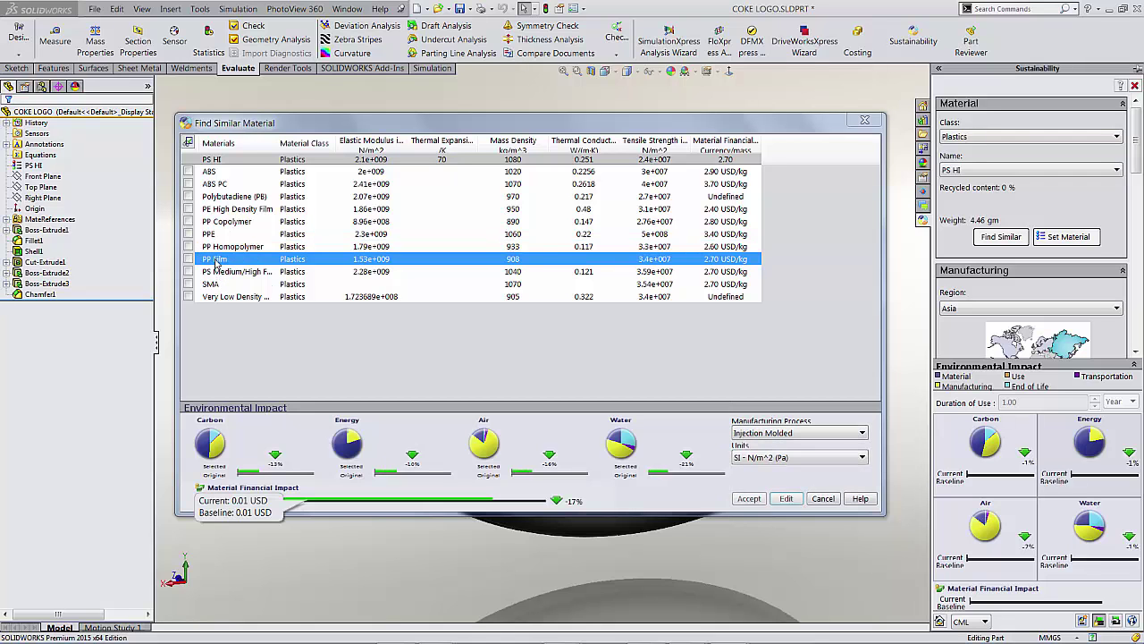
left_click(224, 273)
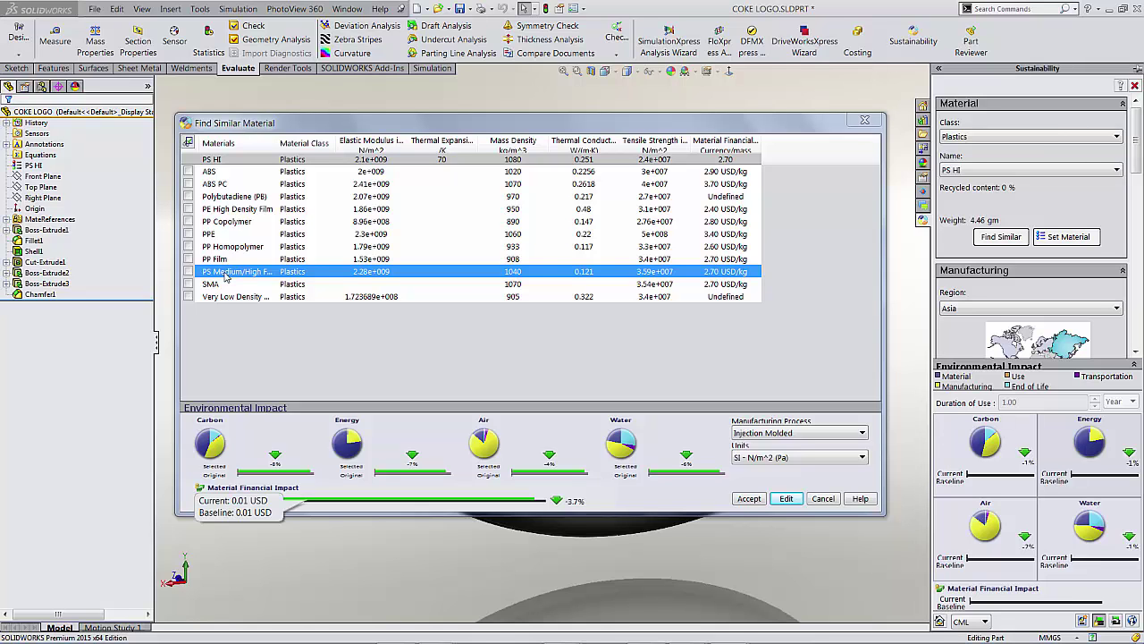
Accept PP Copolymer as the logo's material and generate its Sustainability report in .docx format, replacing the existing COKE LOGO.docx
left_click(235, 223)
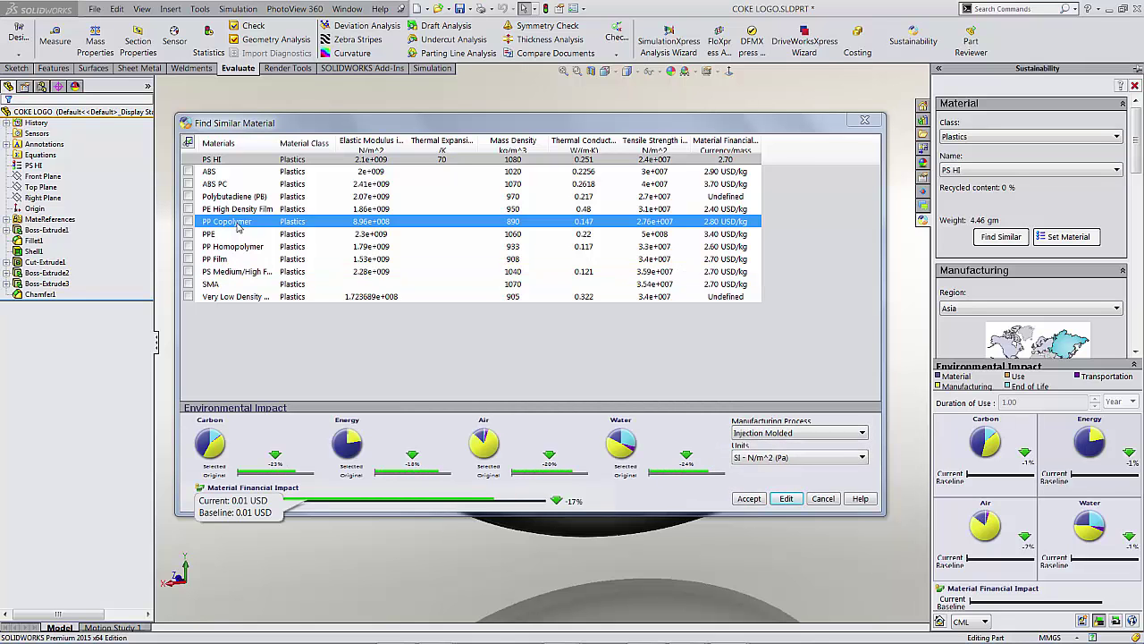
left_click(750, 498)
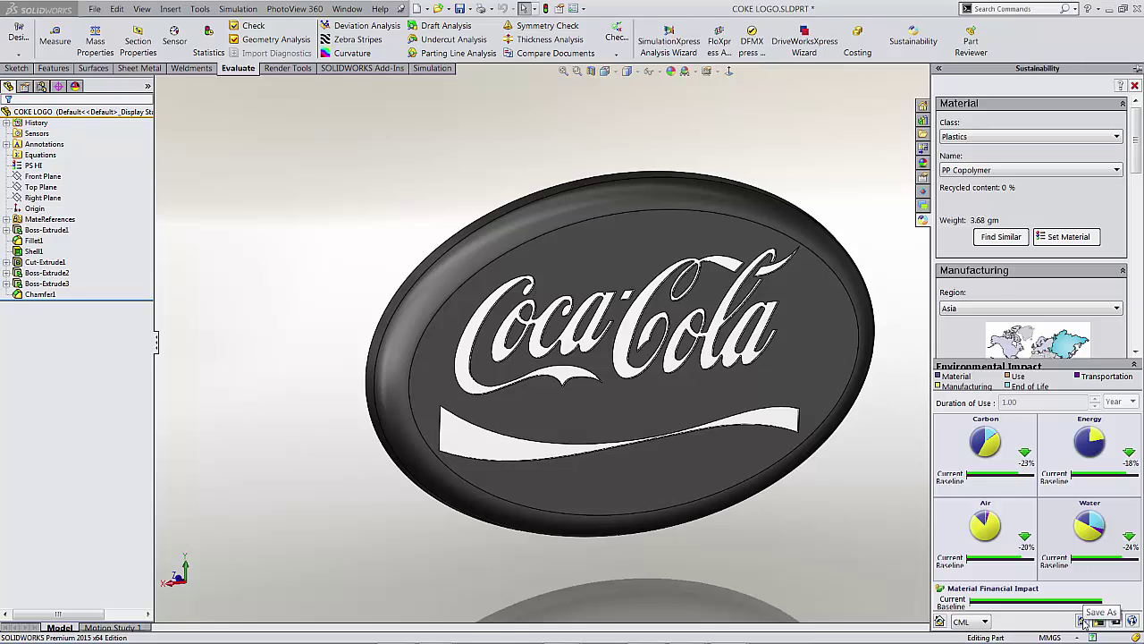
left_click(1085, 622)
left_click(583, 400)
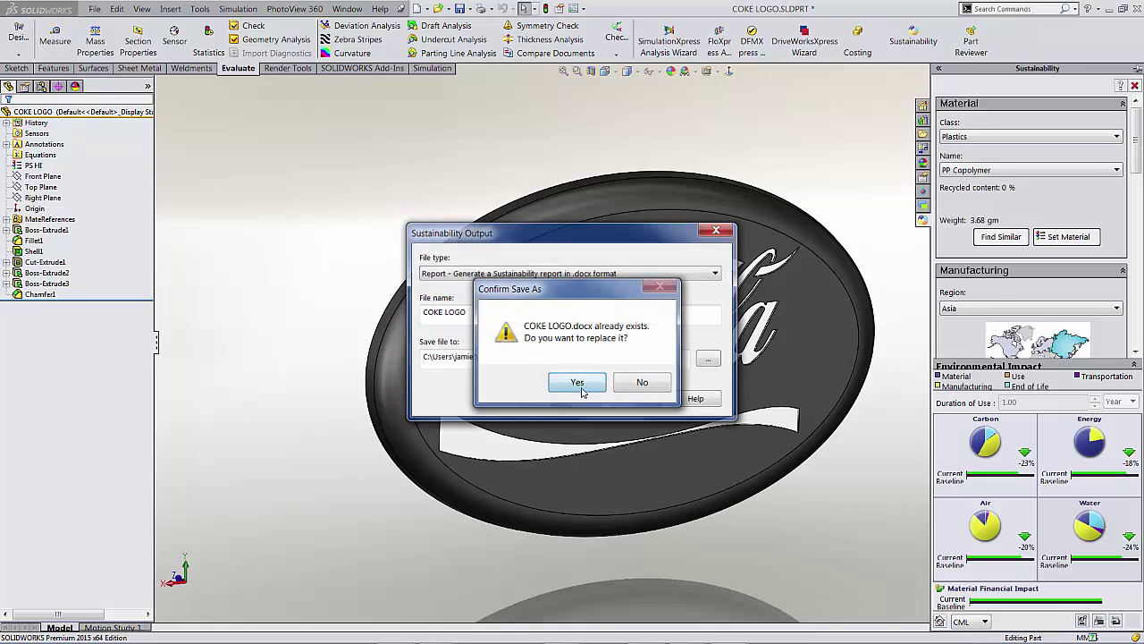
left_click(579, 385)
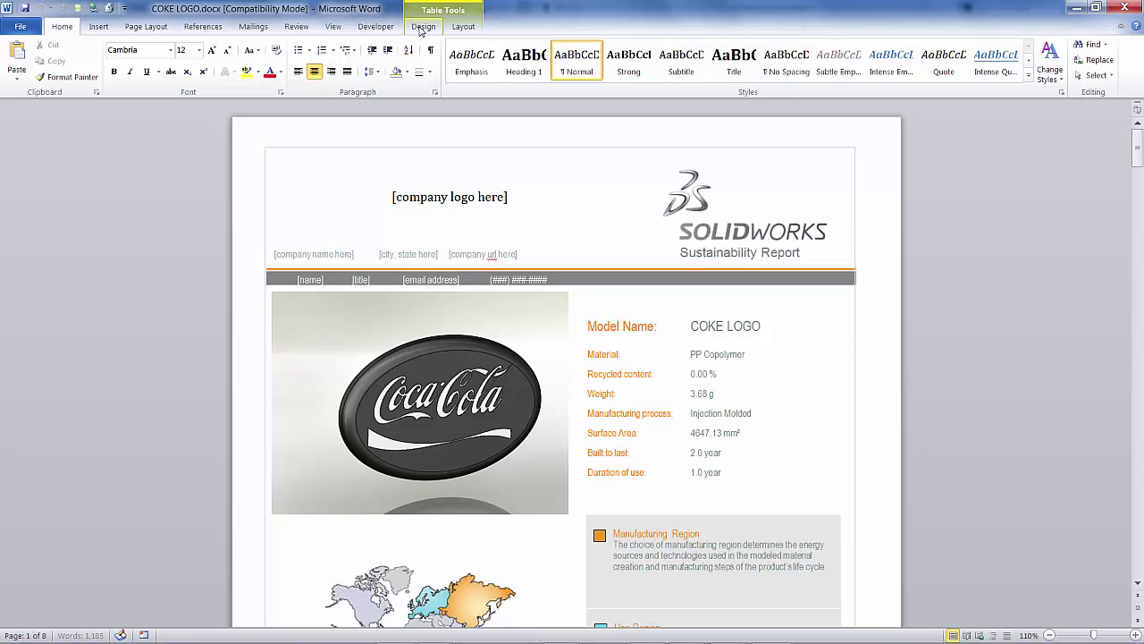
Display the Sustainability report in Word two pages at a time and review its impact, baseline and comparison pages
left_click(333, 27)
left_click(340, 61)
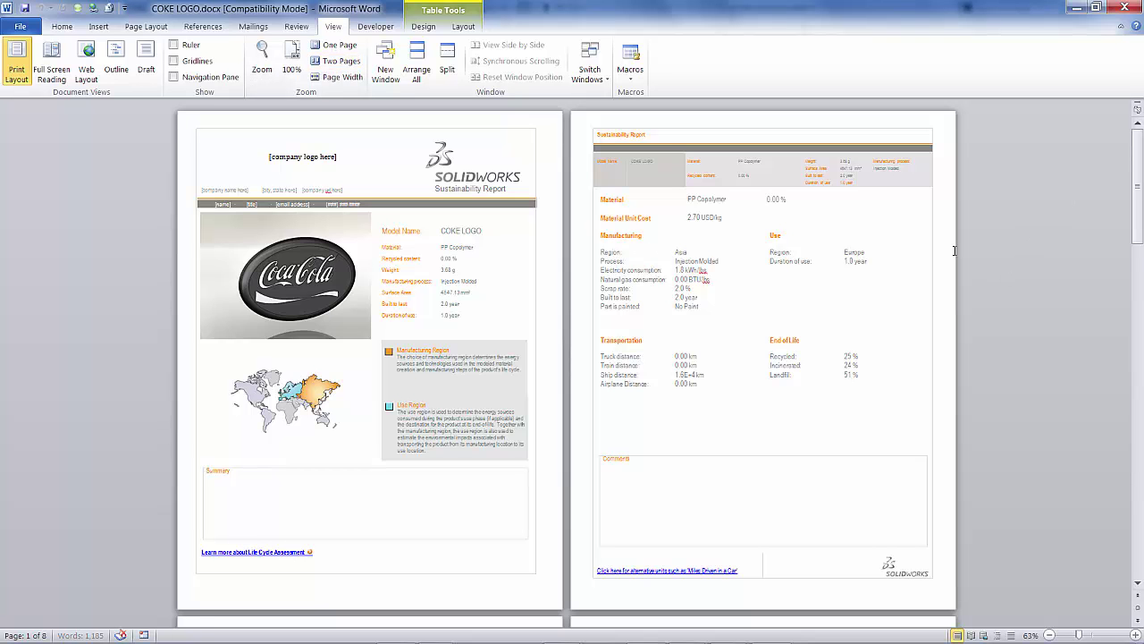
scroll(953, 251, "down", 10)
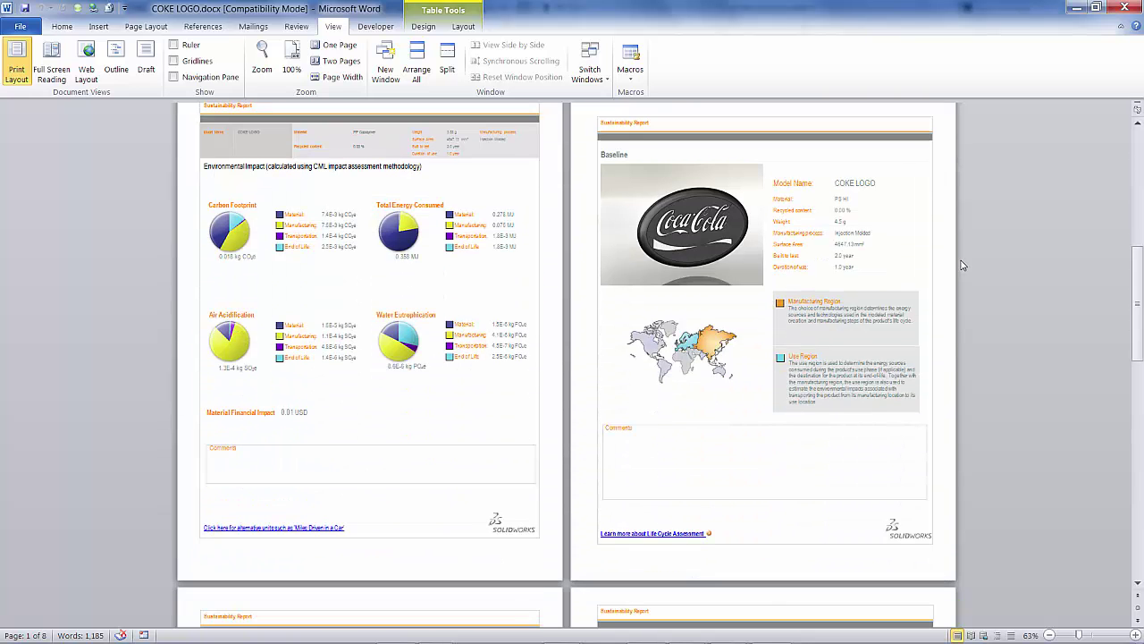
scroll(962, 264, "down", 4)
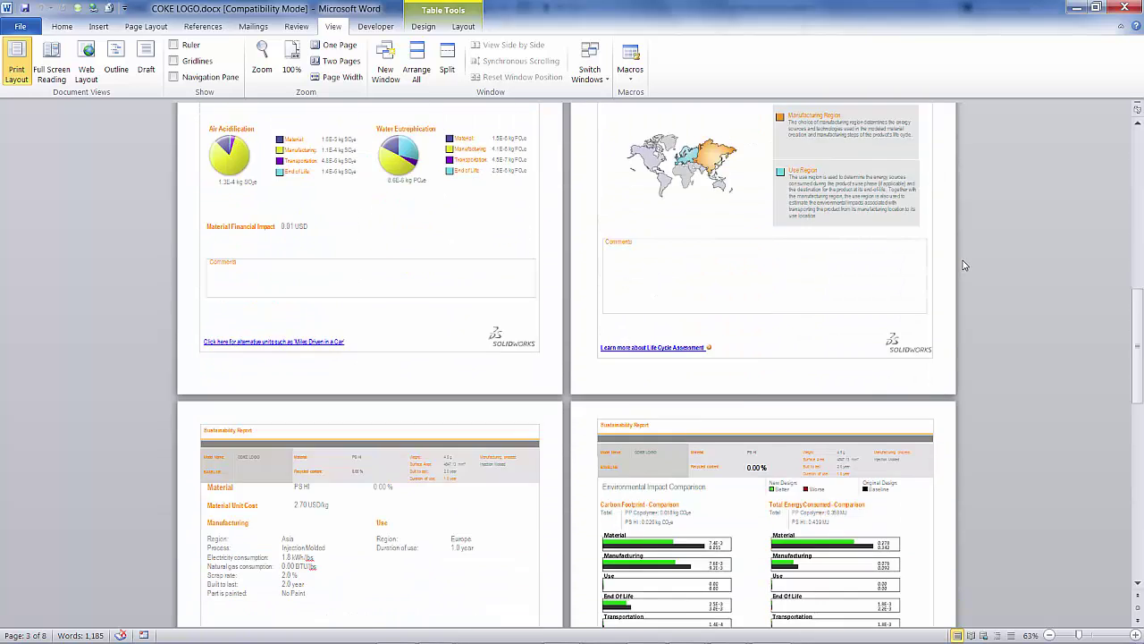
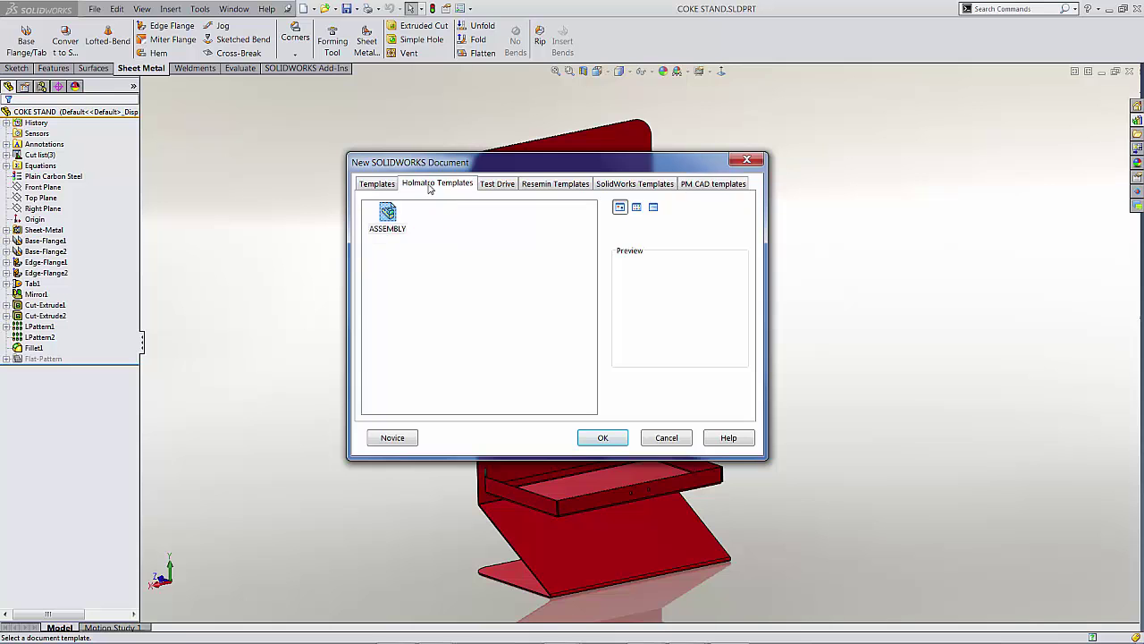
Create a new assembly from the ASSEMBLY template and place COKE STAND at its origin
double_click(388, 214)
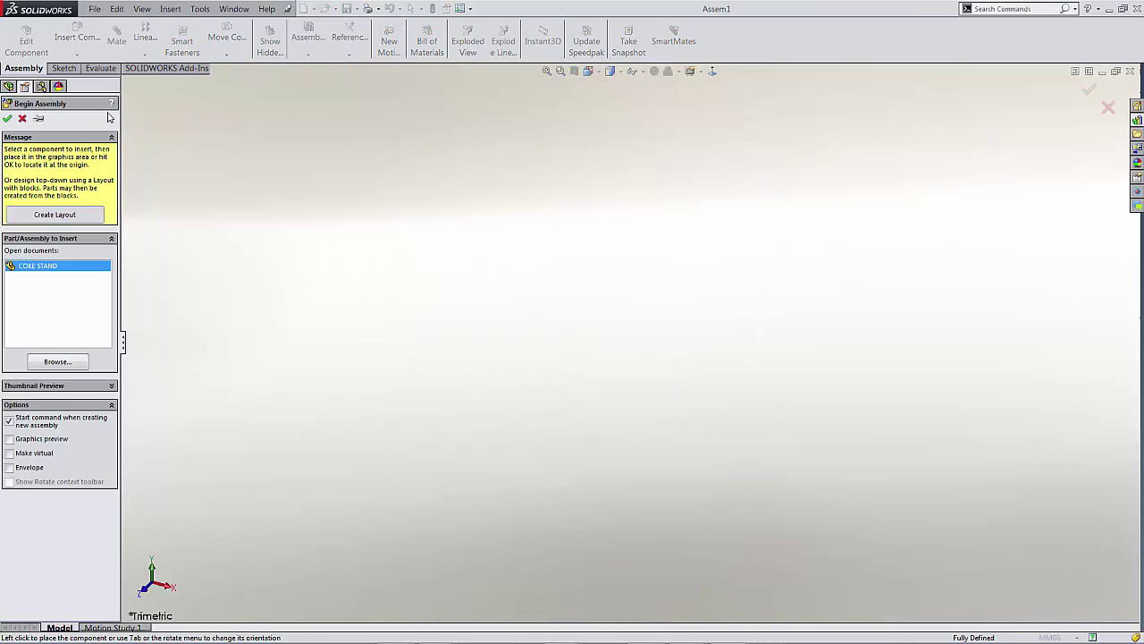
left_click(7, 119)
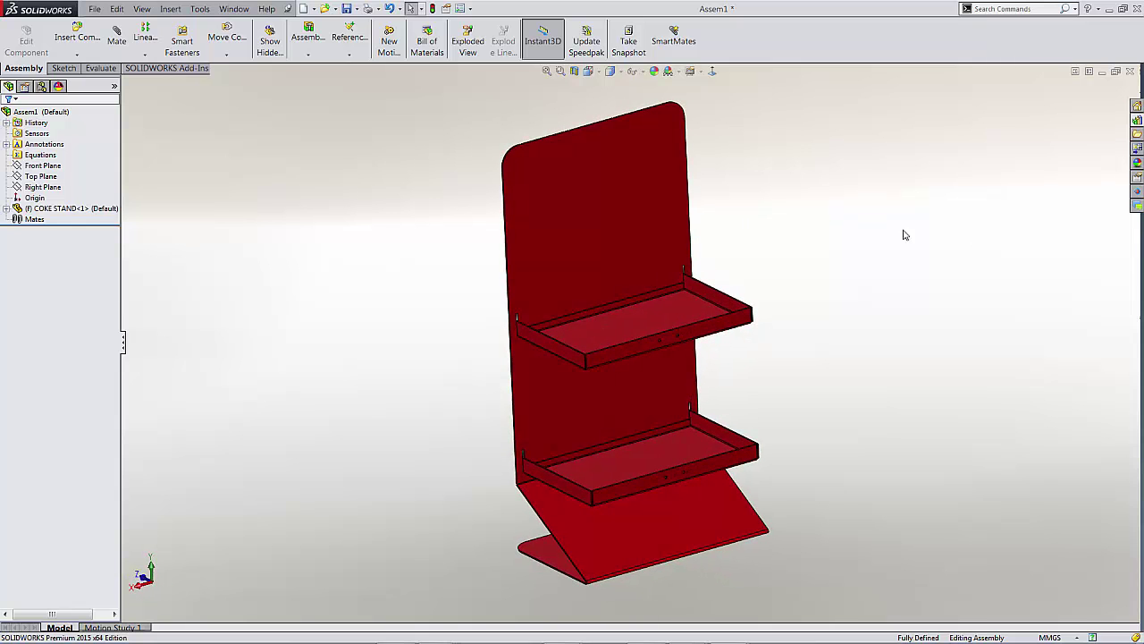
Insert one PRODUCT PACK ASSEMBLY from the POS LIBRARY at the stand's upper shelf
left_click(1136, 125)
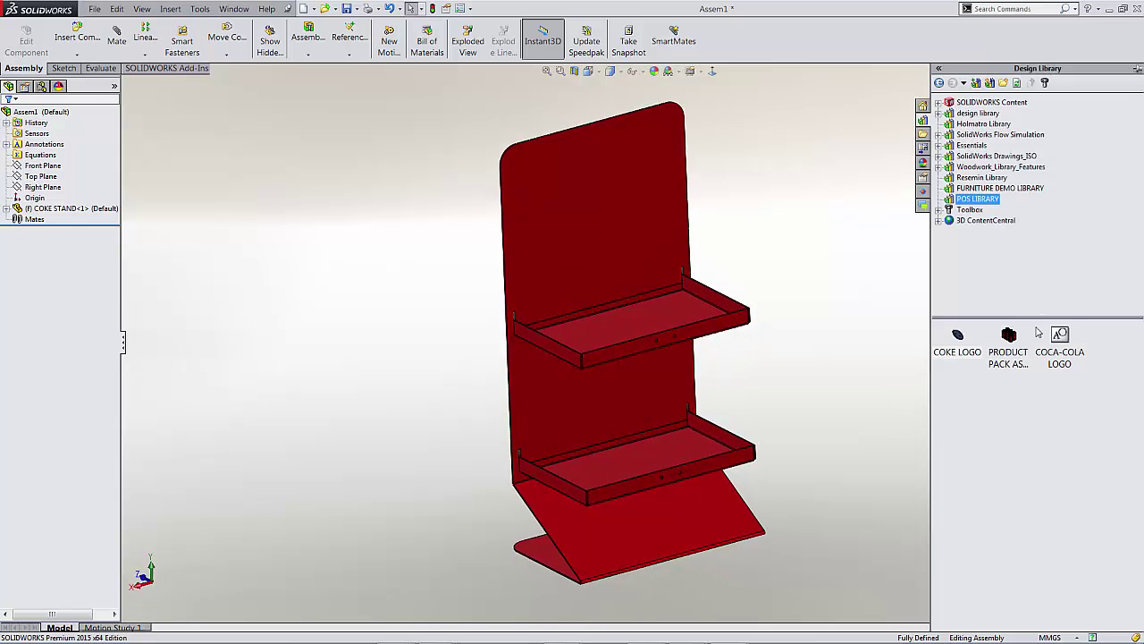
left_click(1009, 339)
left_click_drag(1011, 339, 643, 322)
left_click(775, 300)
key("Escape")
Mate the product pack's CENTRE plane to the assembly's Right Plane so the cans are centred on the stand
right_click_drag(839, 243, 881, 201)
scroll(667, 262, "down", 3)
left_click_drag(668, 262, 397, 311)
left_click(257, 297)
scroll(257, 297, "up", 1)
left_click(49, 422)
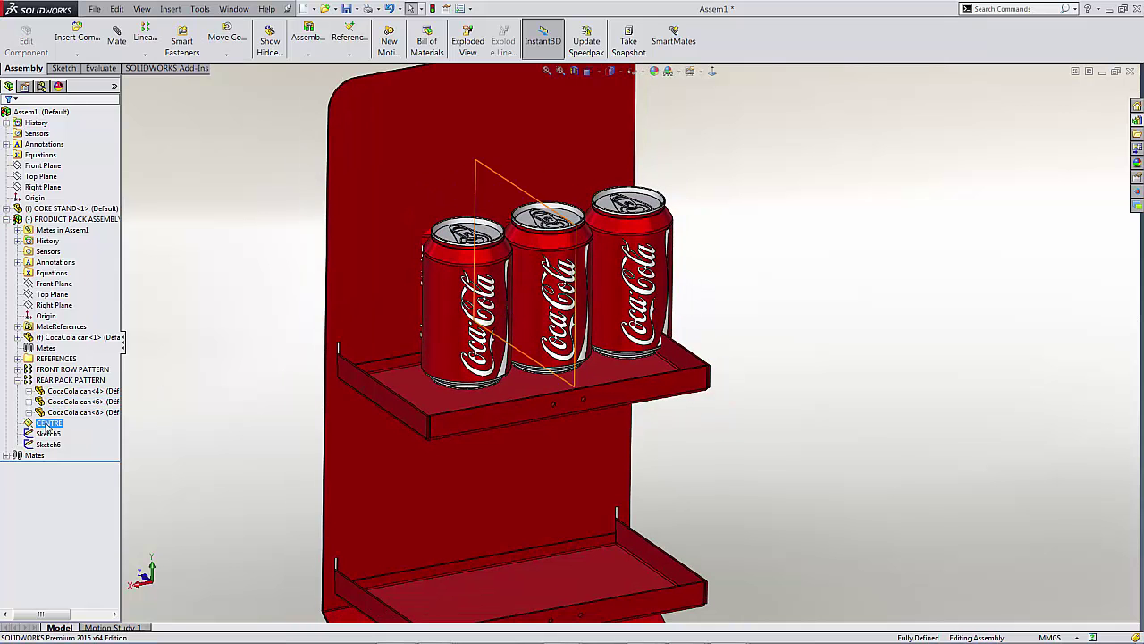
left_click(44, 187, "ctrl")
left_click(53, 168)
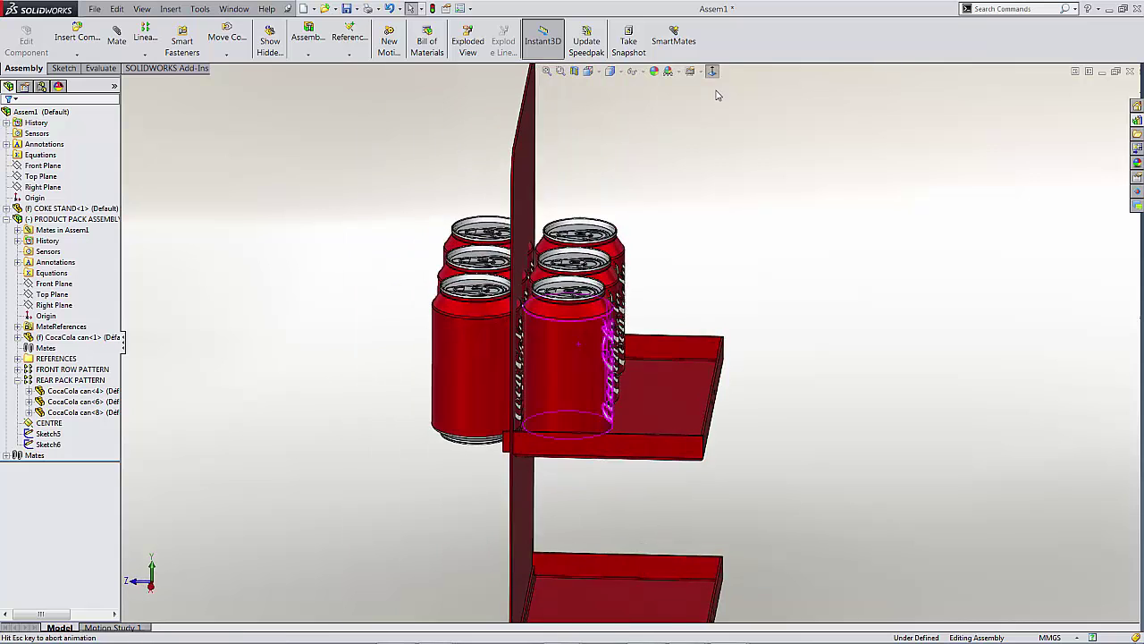
Slide the product pack forward out of the back panel so all six cans stand on the upper shelf
scroll(473, 373, "down", 5)
left_click_drag(473, 372, 694, 383)
left_click(812, 427)
key("ctrl+7")
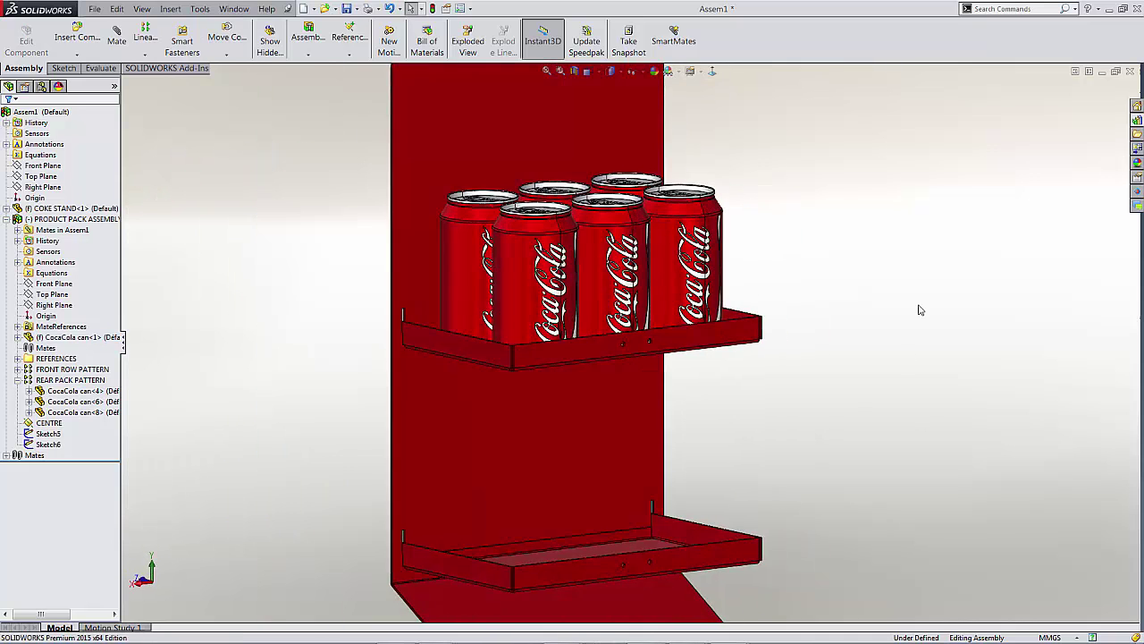
Insert a single COKE LOGO part from the POS LIBRARY beside the upper shelf
left_click(1136, 119)
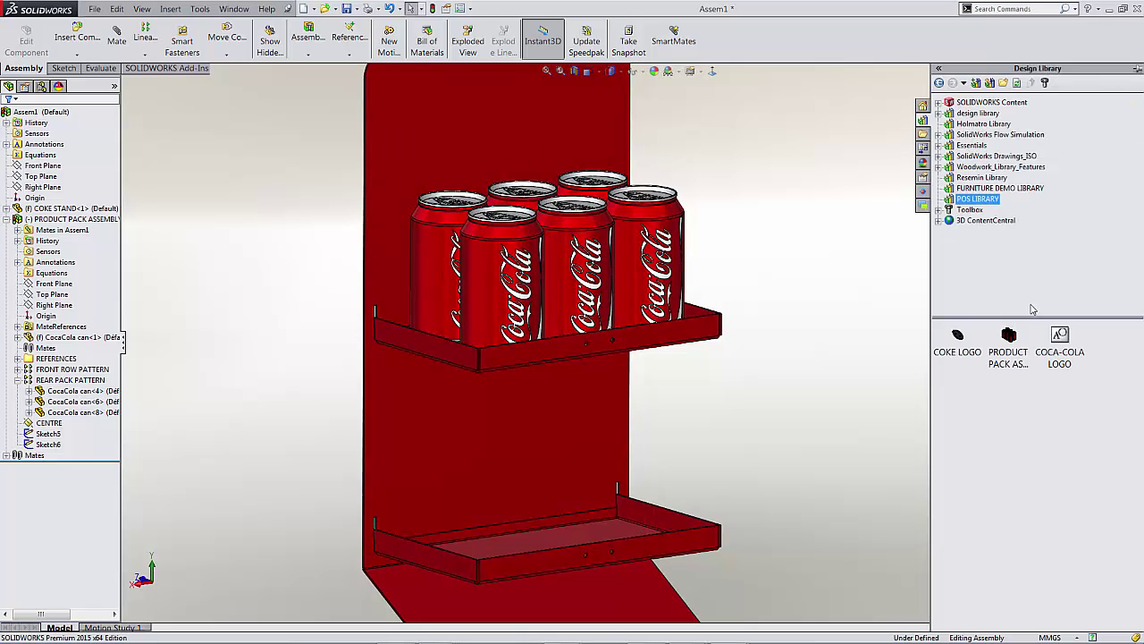
left_click_drag(971, 344, 702, 334)
left_click(835, 315)
scroll(761, 337, "up", 8)
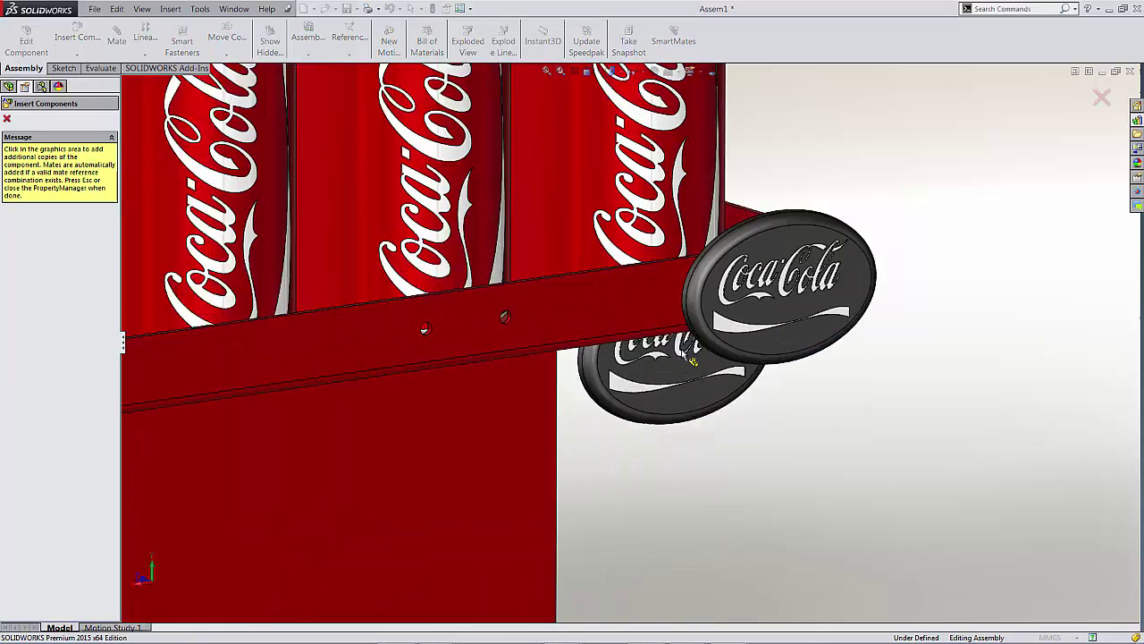
left_click(726, 413)
left_click(652, 450)
scroll(652, 450, "down", 3)
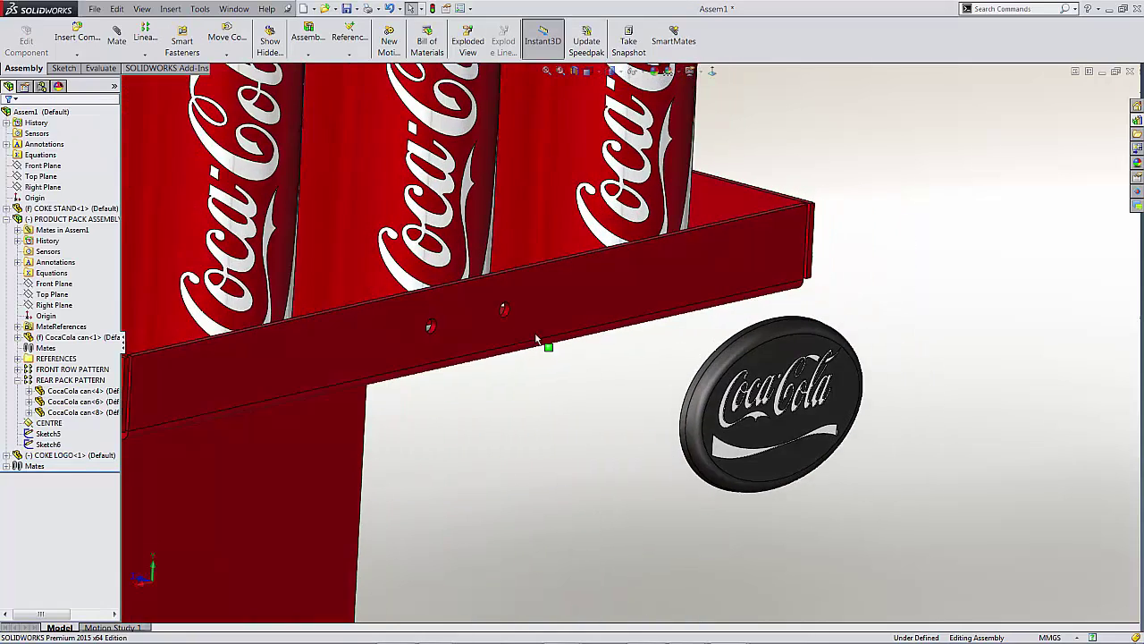
Add a concentric mate between a hole in the upper shelf's front lip and a peg on the logo's back
scroll(468, 358, "up", 10)
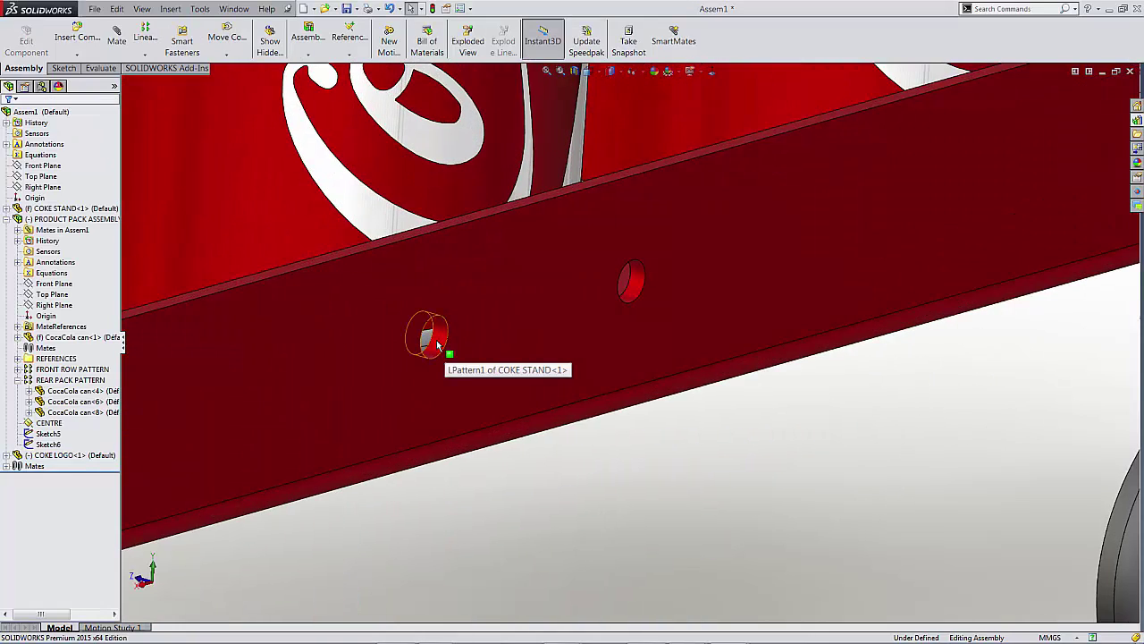
left_click(437, 344)
scroll(689, 390, "down", 10)
middle_click_drag(689, 390, 692, 448)
scroll(649, 474, "up", 5)
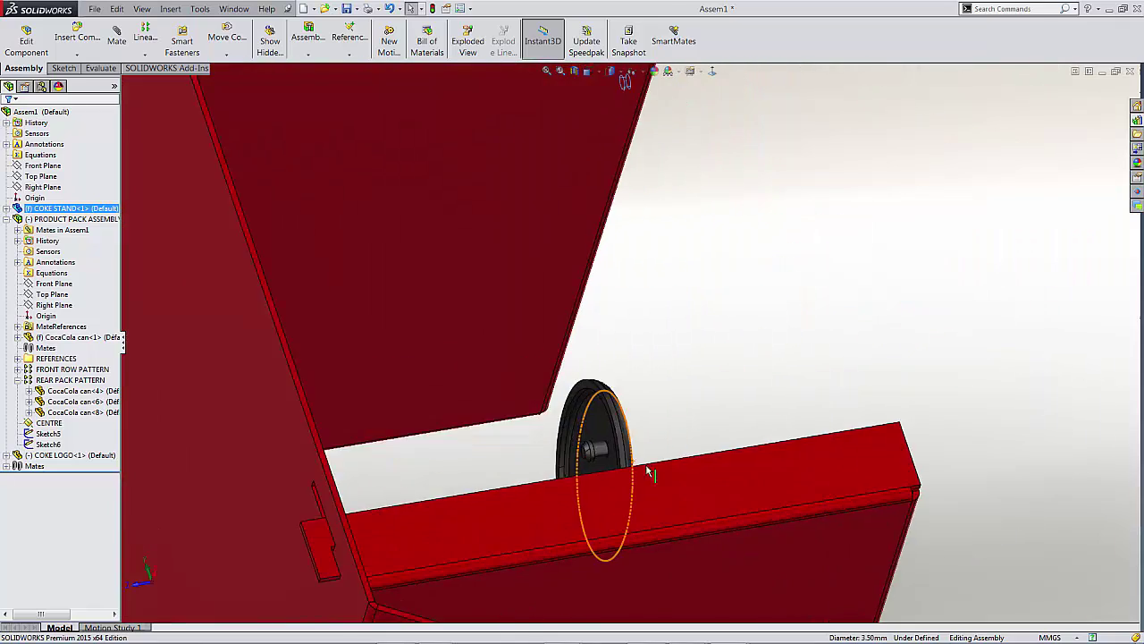
scroll(626, 470, "up", 5)
left_click(561, 406)
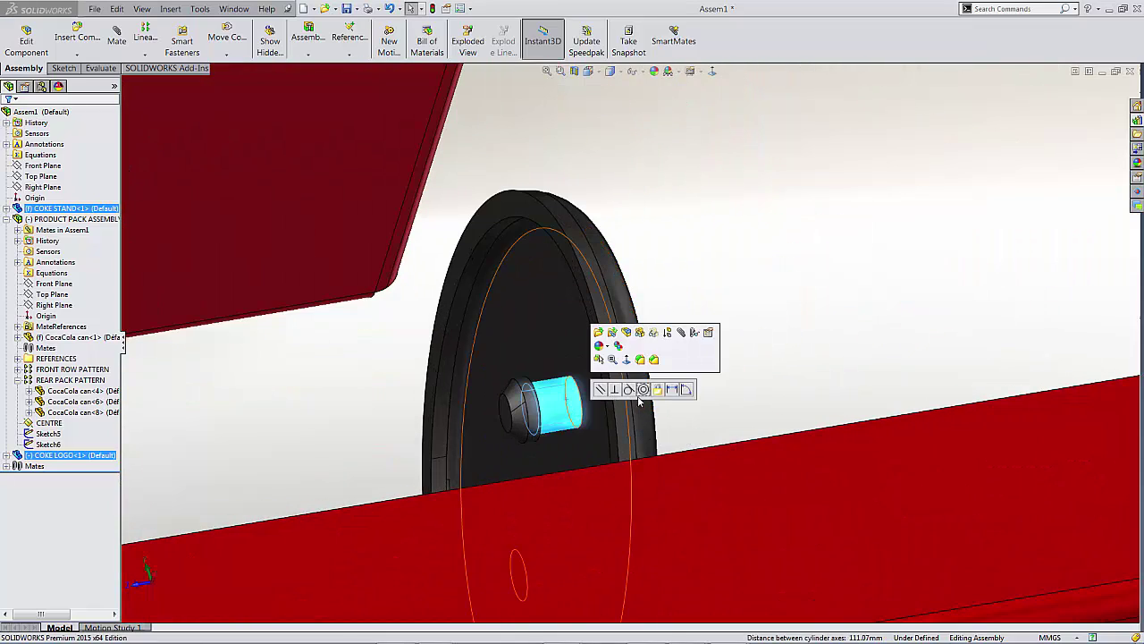
left_click(643, 389)
Pull the logo out in front of the shelf and rotate it about its mated peg to expose the second hole
scroll(689, 325, "down", 5)
middle_click_drag(689, 325, 509, 250)
scroll(694, 274, "up", 5)
scroll(483, 263, "up", 3)
left_click_drag(452, 277, 319, 409)
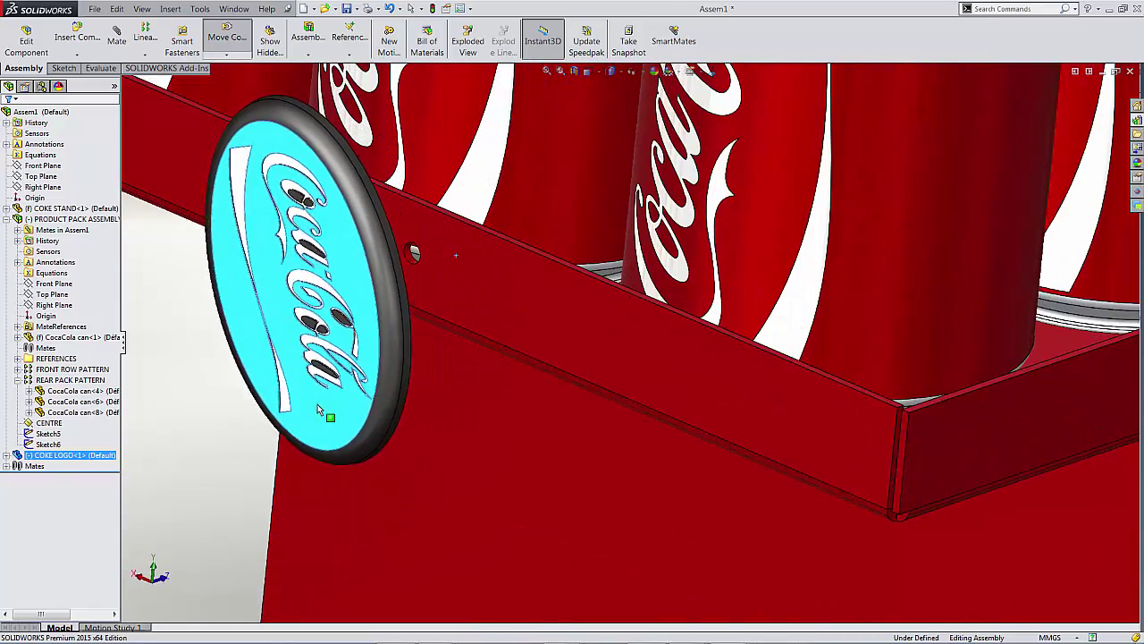
middle_click_drag(319, 409, 450, 267)
left_click_drag(450, 267, 298, 299)
scroll(520, 257, "up", 3)
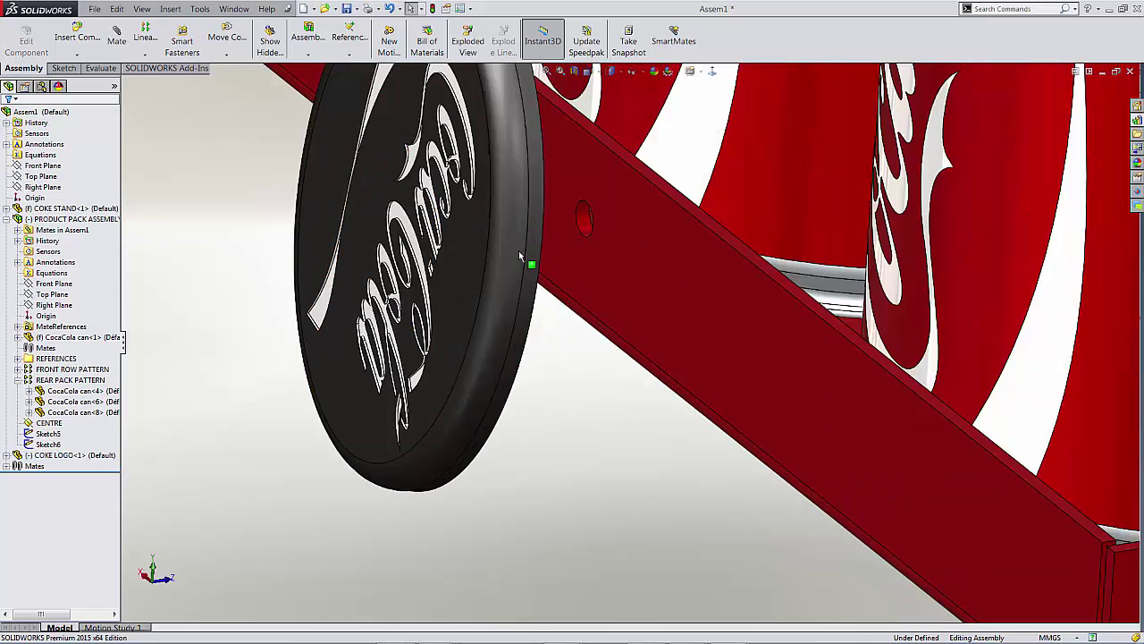
Mate the logo's second peg to the remaining hole in the upper shelf's lip, seating the logo against the shelf
scroll(519, 256, "up", 2)
left_click(633, 224)
scroll(633, 218, "down", 3)
middle_click_drag(633, 218, 590, 357)
scroll(590, 358, "up", 4)
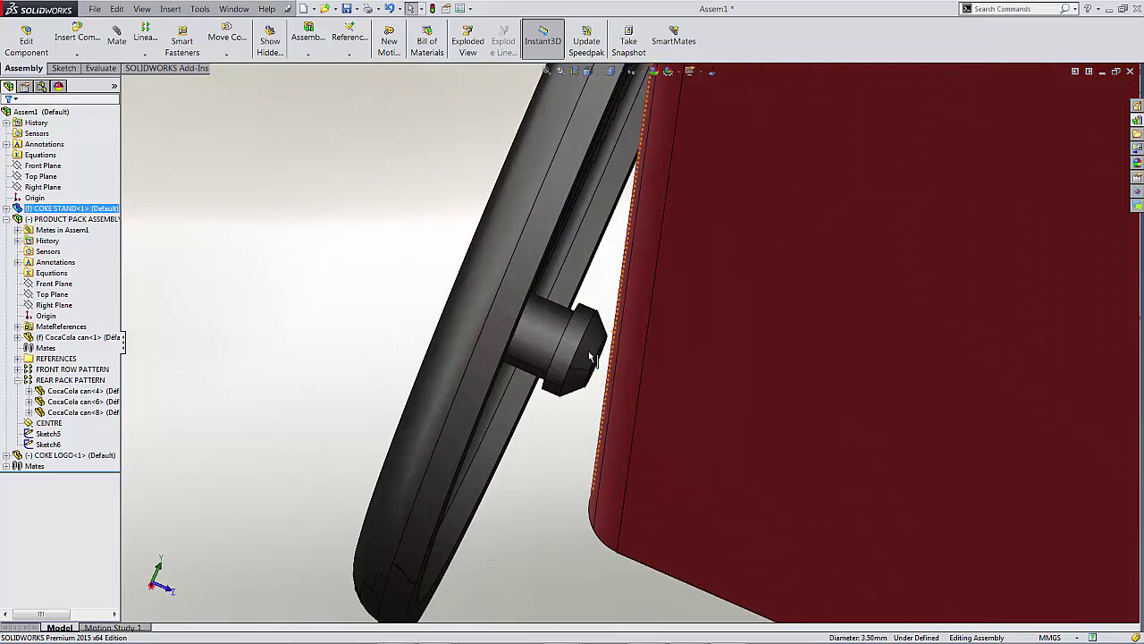
left_click(550, 347)
left_click_drag(549, 347, 396, 346)
key("ctrl+shift+z")
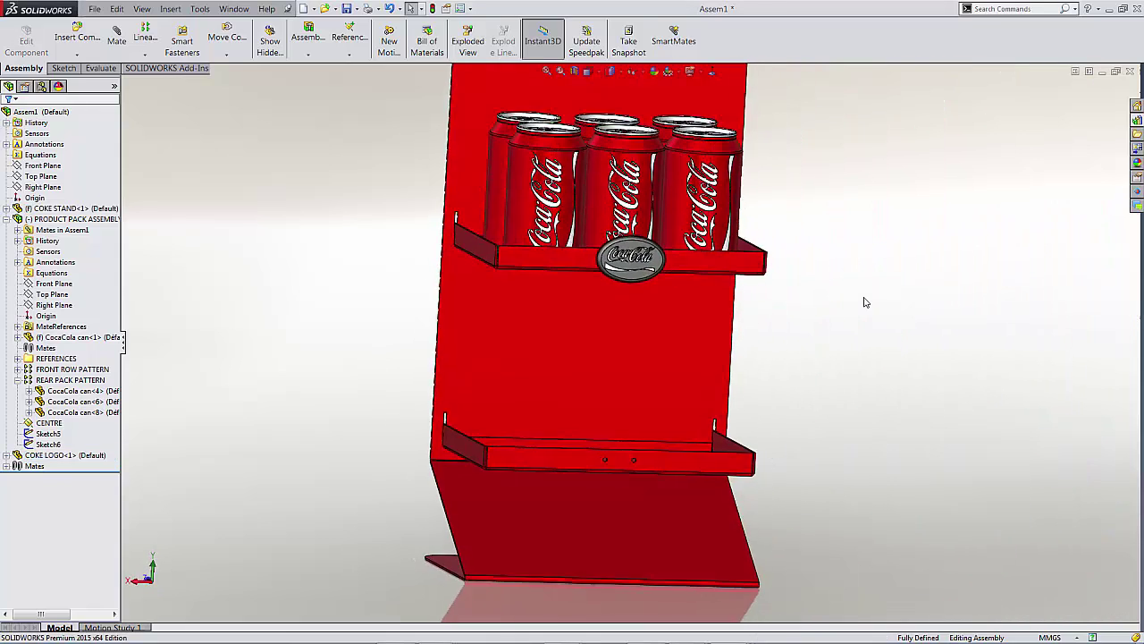
key("ctrl+shift+z")
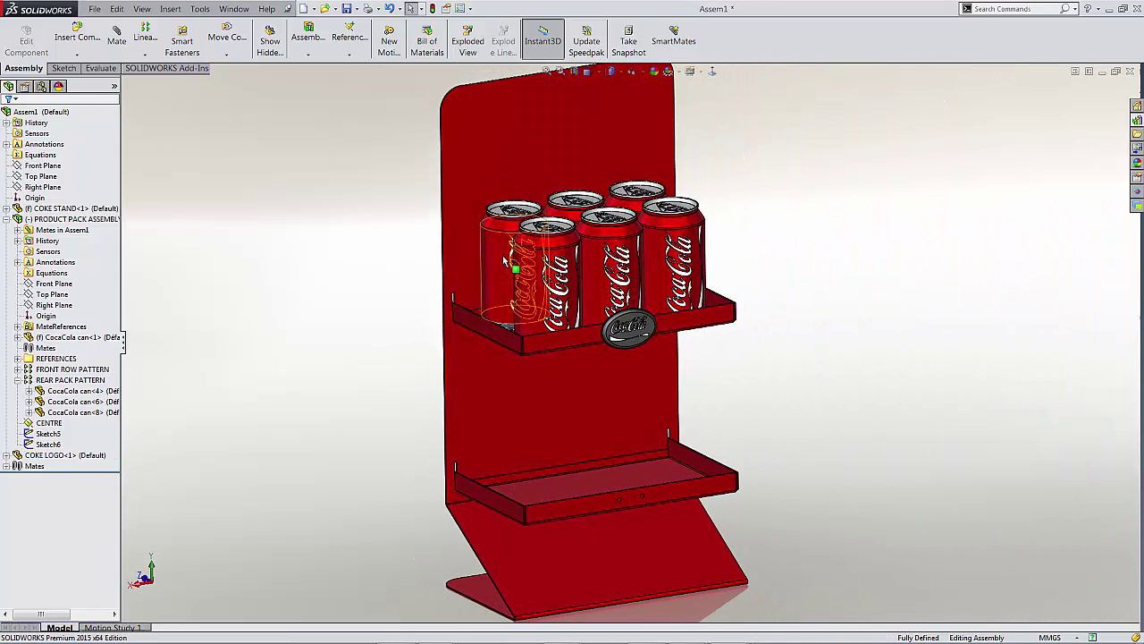
key("ctrl+shift+z")
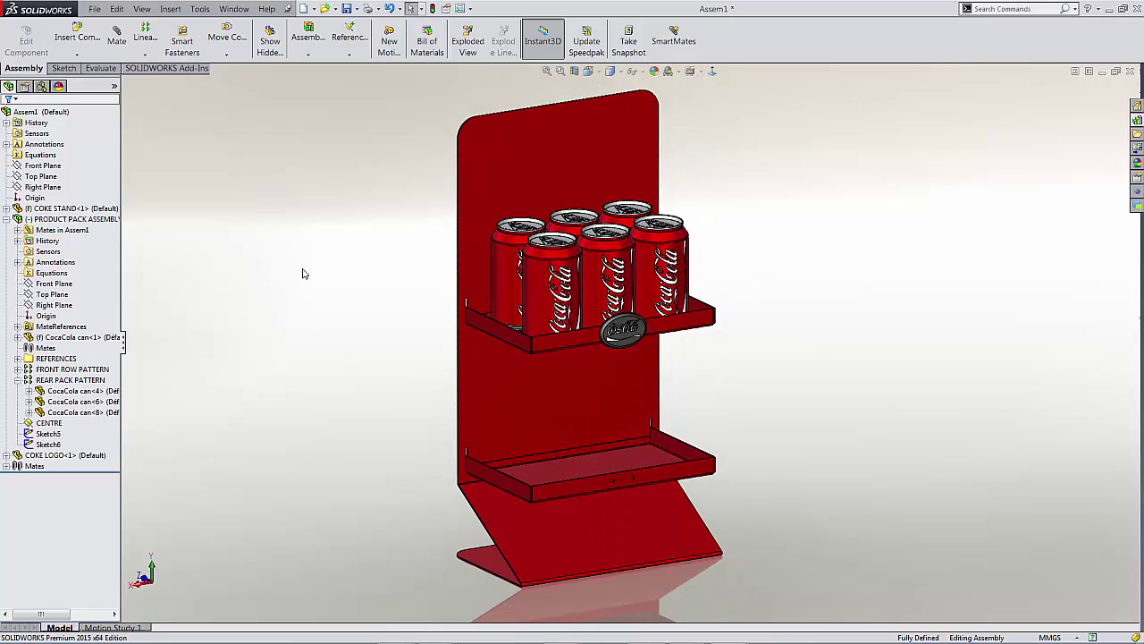
Linear-pattern the product pack and logo down the stand's vertical edge to the lower shelf, with 170 mm spacing and 2 instances
key("s")
left_click(483, 271)
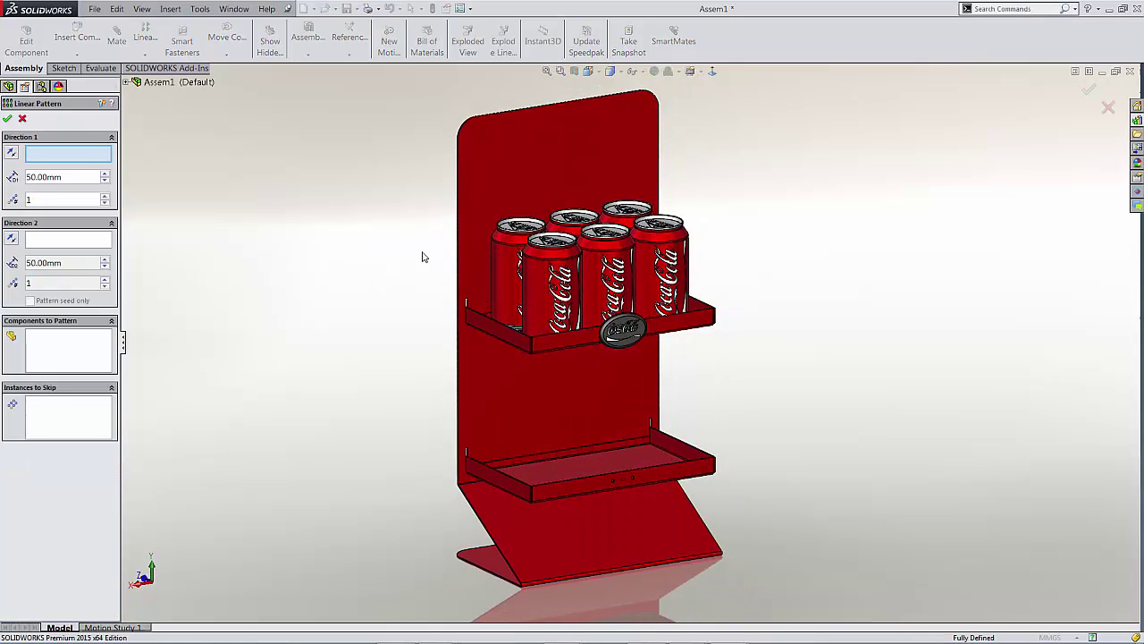
left_click(458, 196)
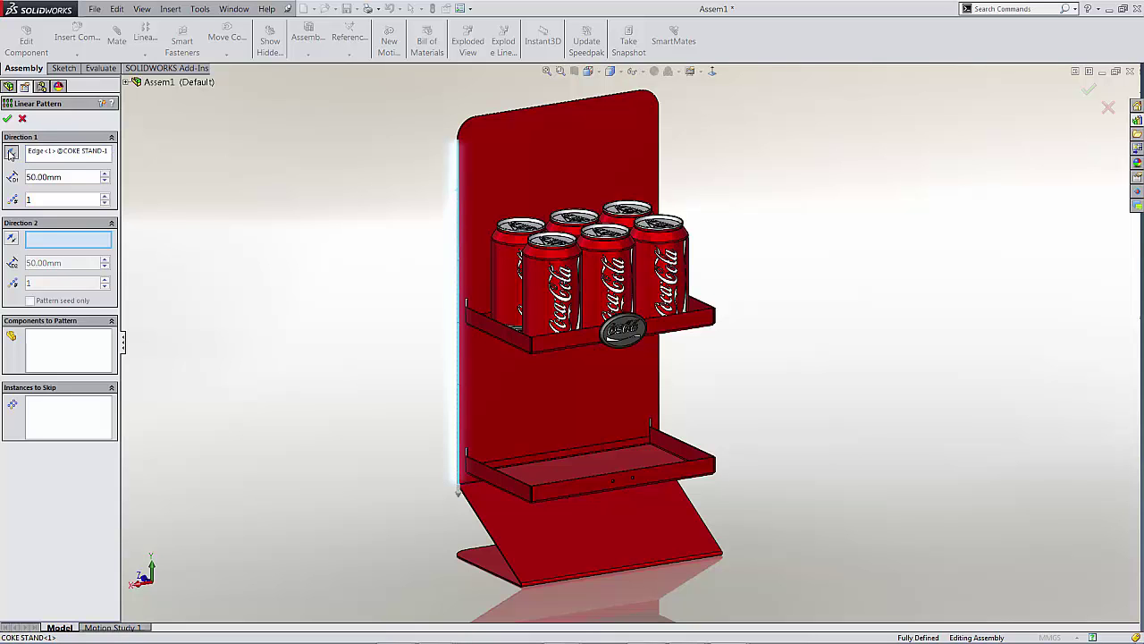
left_click(63, 350)
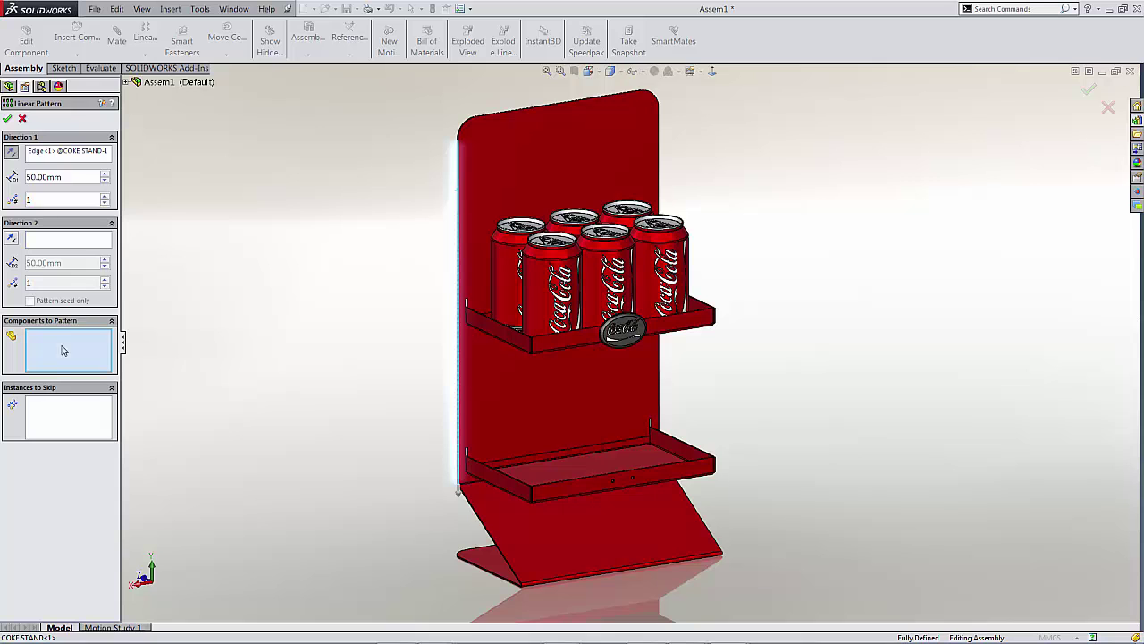
left_click(552, 265)
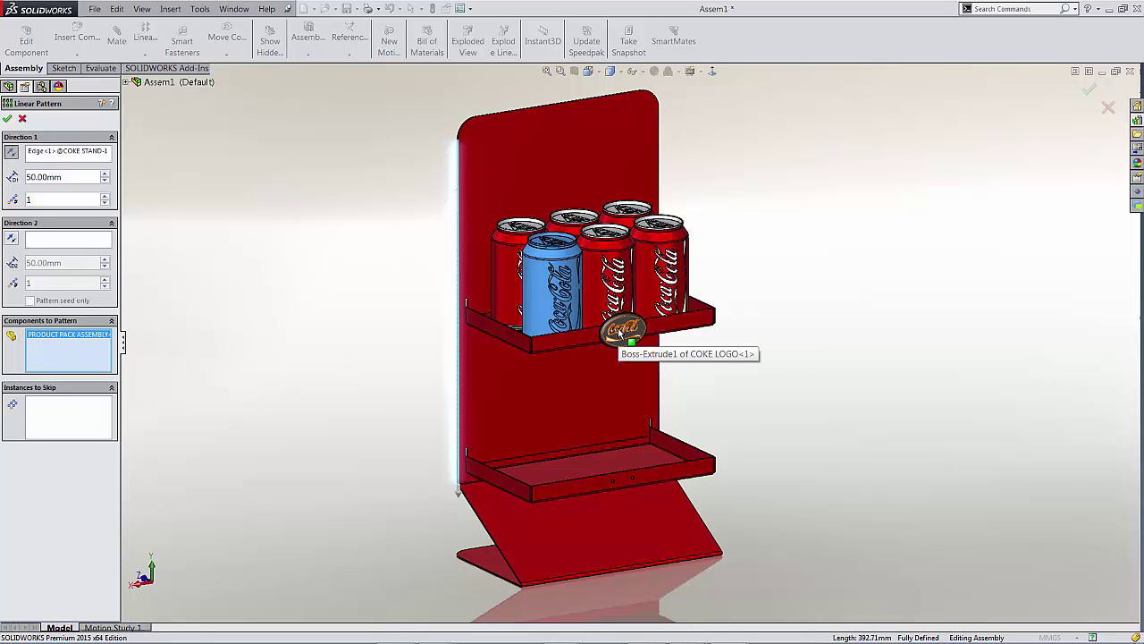
left_click(623, 333)
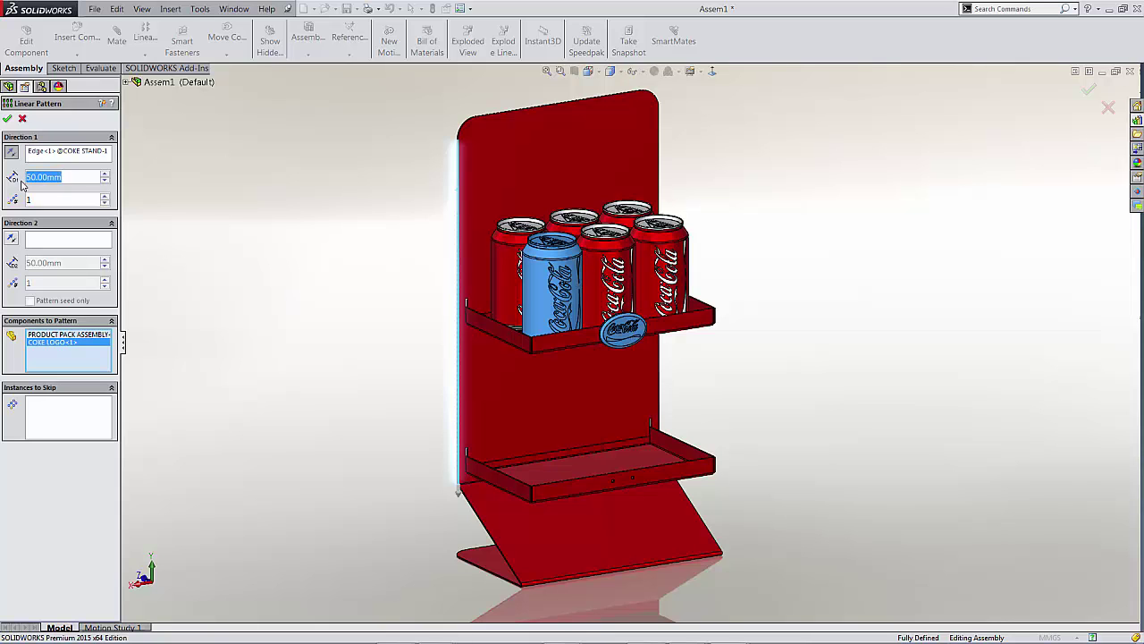
type("17")
left_click(65, 231)
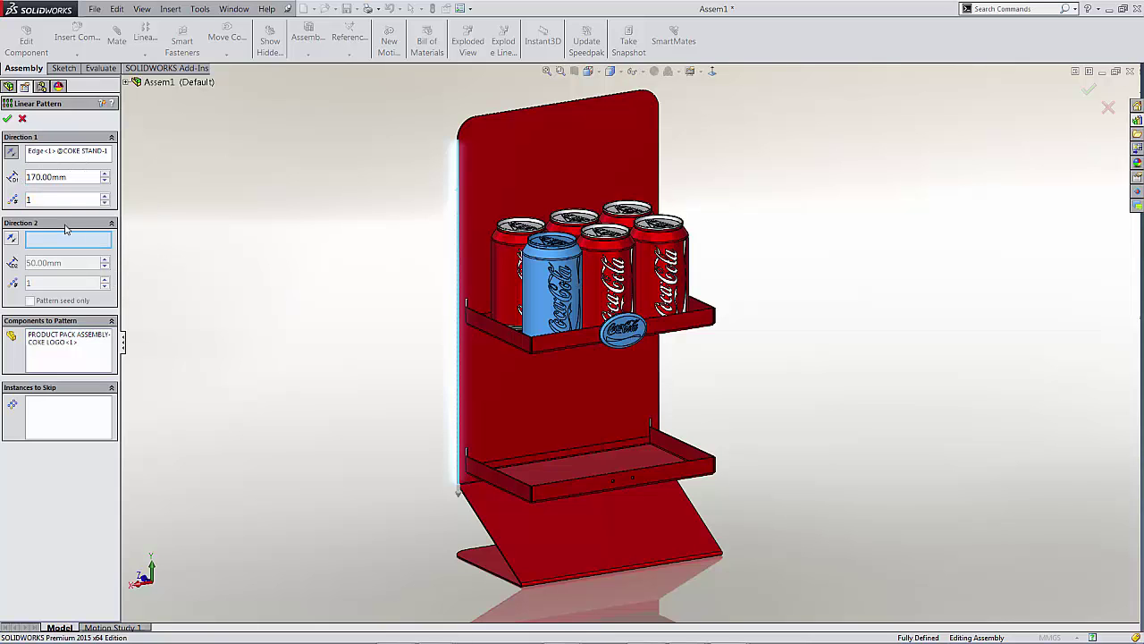
left_click(105, 198)
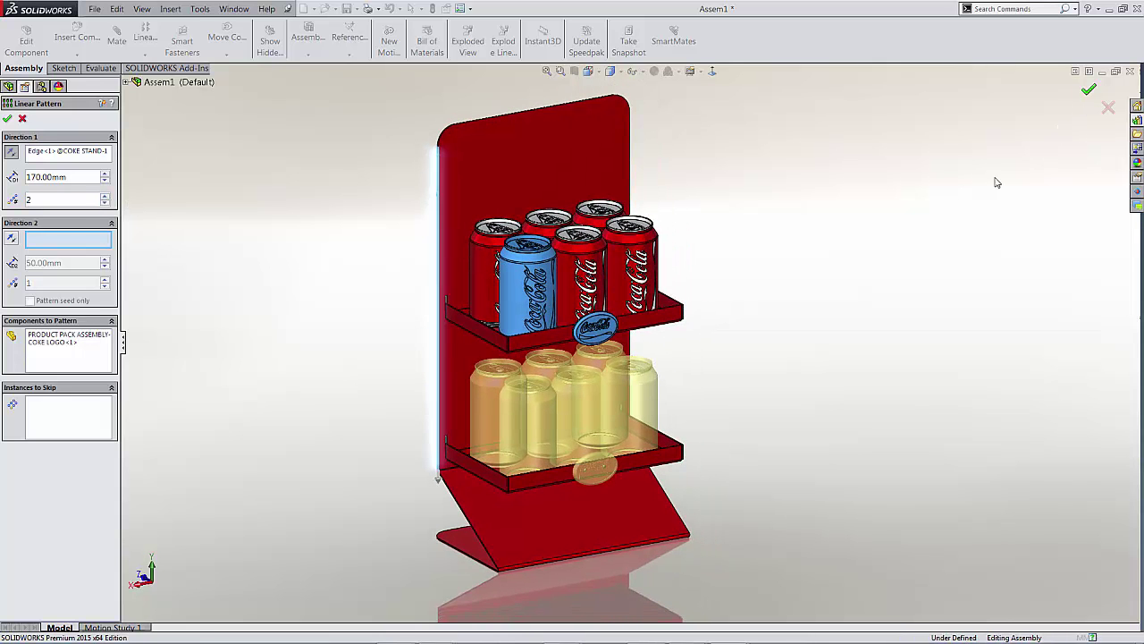
key("Return")
Apply the Barcode decal from the decal library to the front face of the stand's back panel
key("ctrl+1")
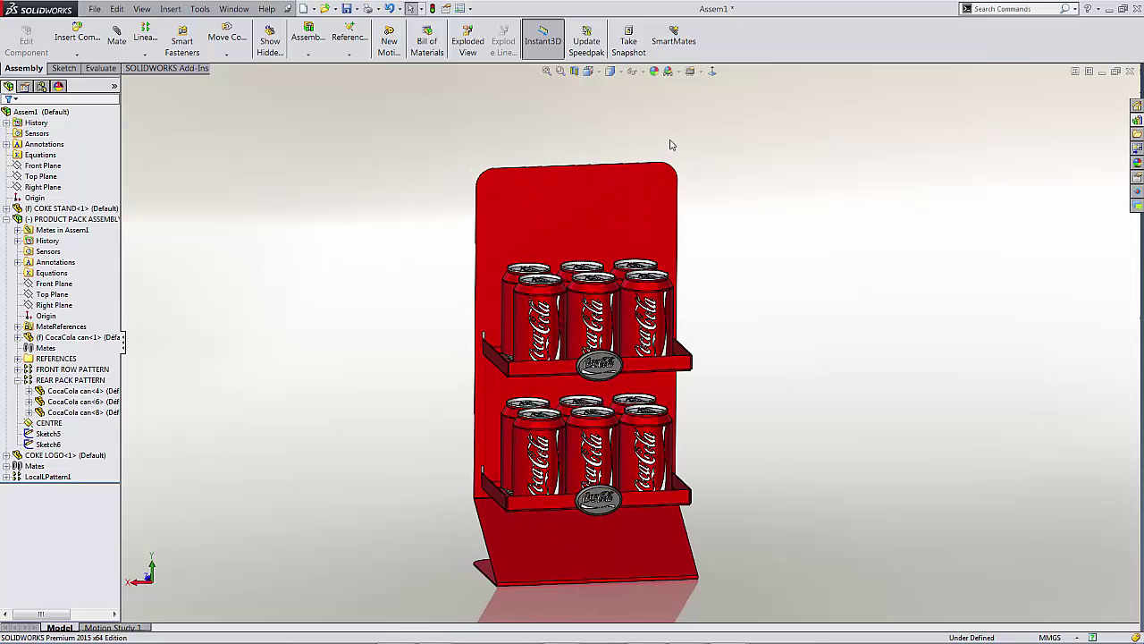
scroll(617, 186, "down", 5)
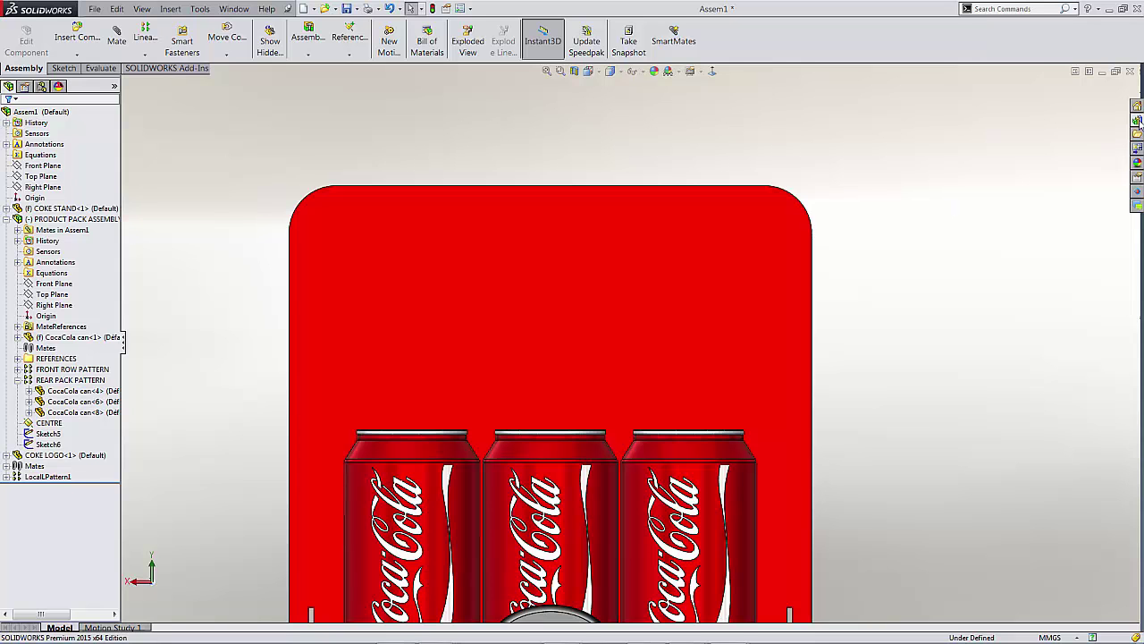
left_click(1137, 162)
left_click(966, 124)
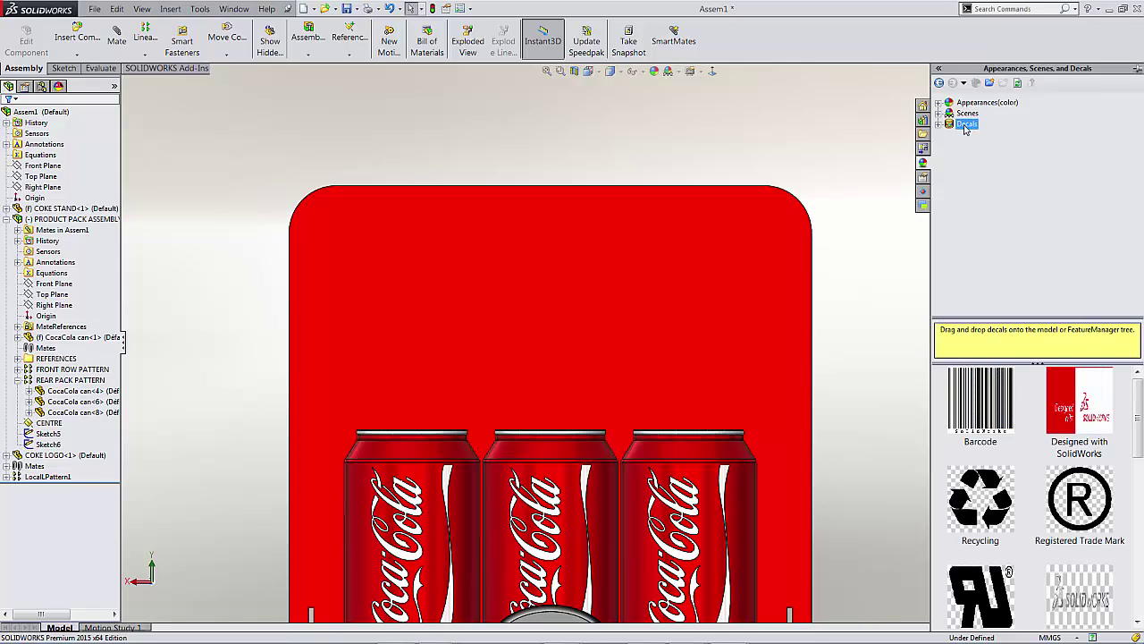
scroll(1139, 410, "down", 5)
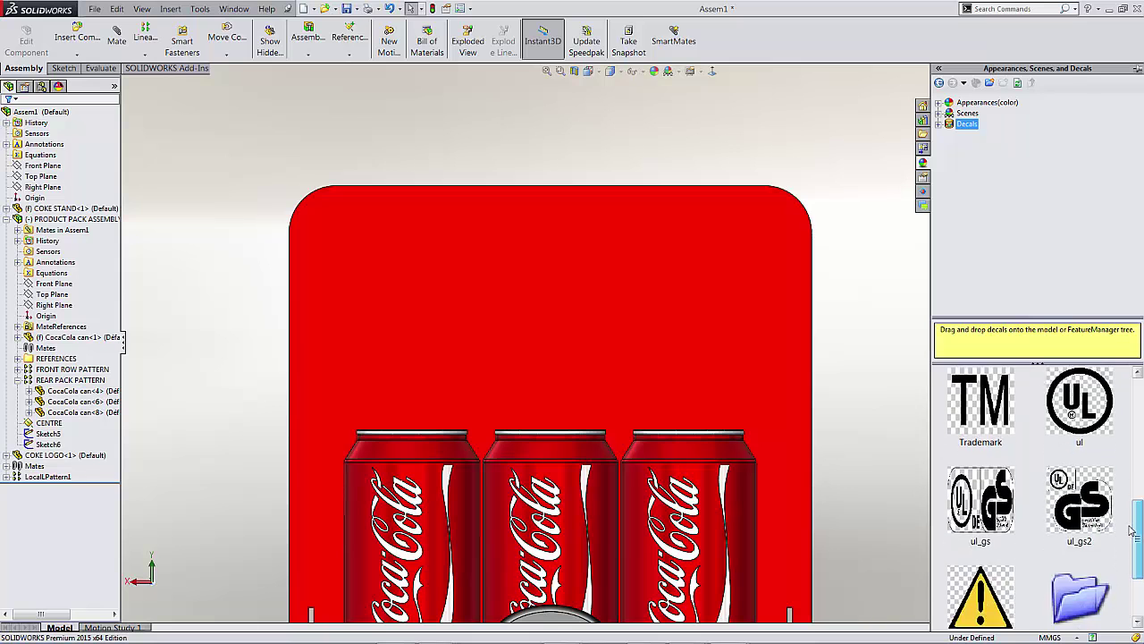
scroll(1135, 405, "up", 5)
left_click_drag(995, 404, 579, 284)
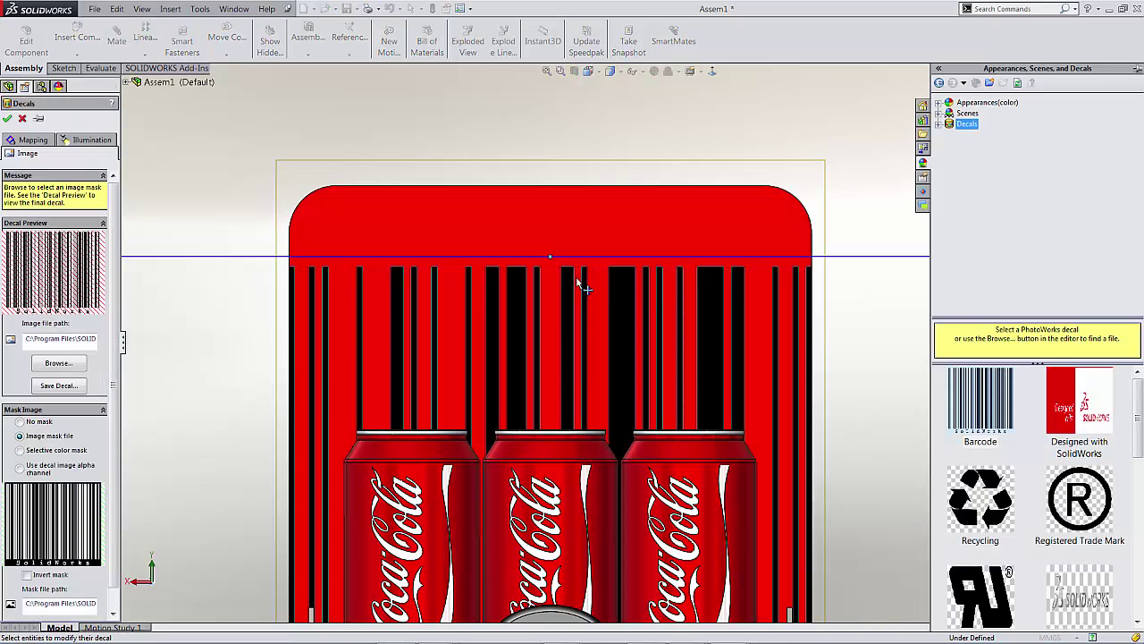
Replace the decal's image with cocacola.jpg from the POPAI folder on the Desktop
left_click(56, 364)
left_click(228, 166)
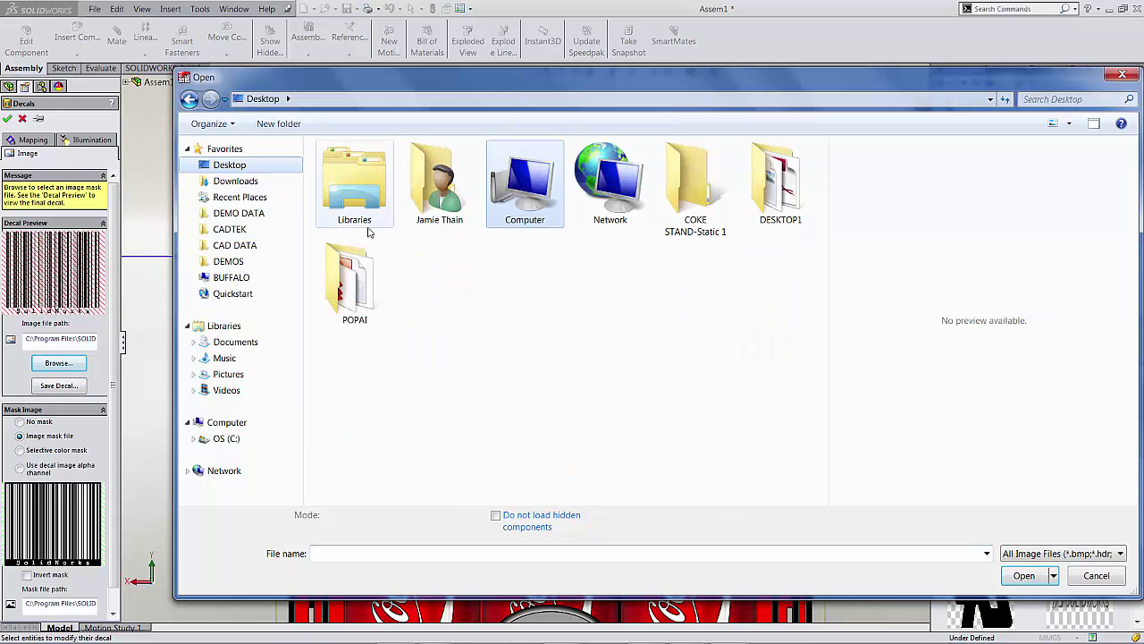
double_click(354, 285)
left_click(768, 314)
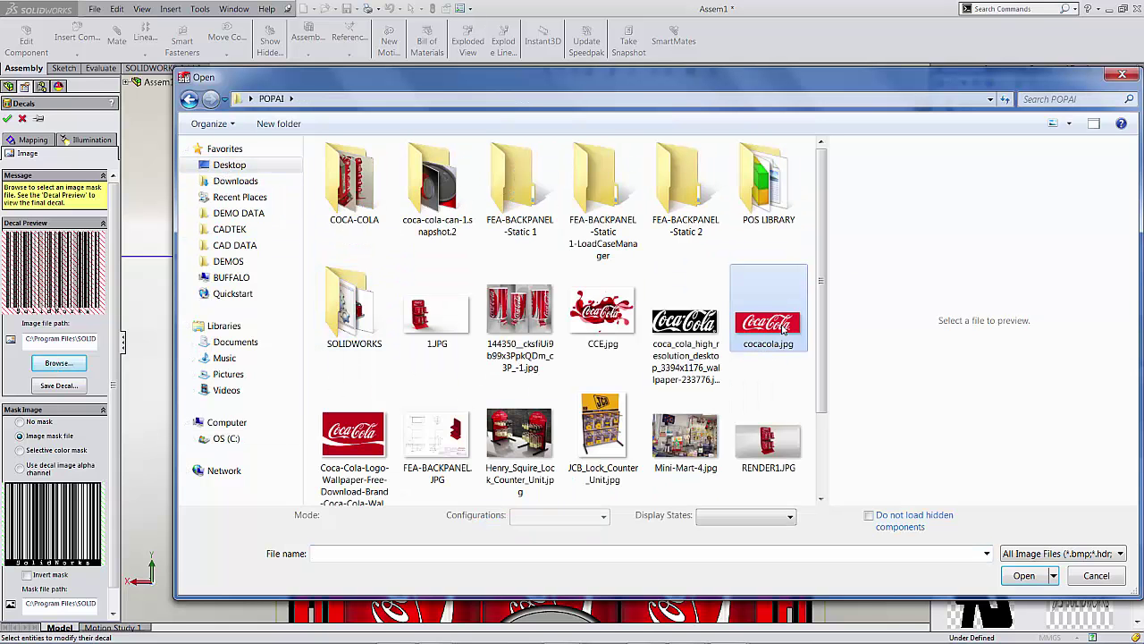
left_click(1024, 567)
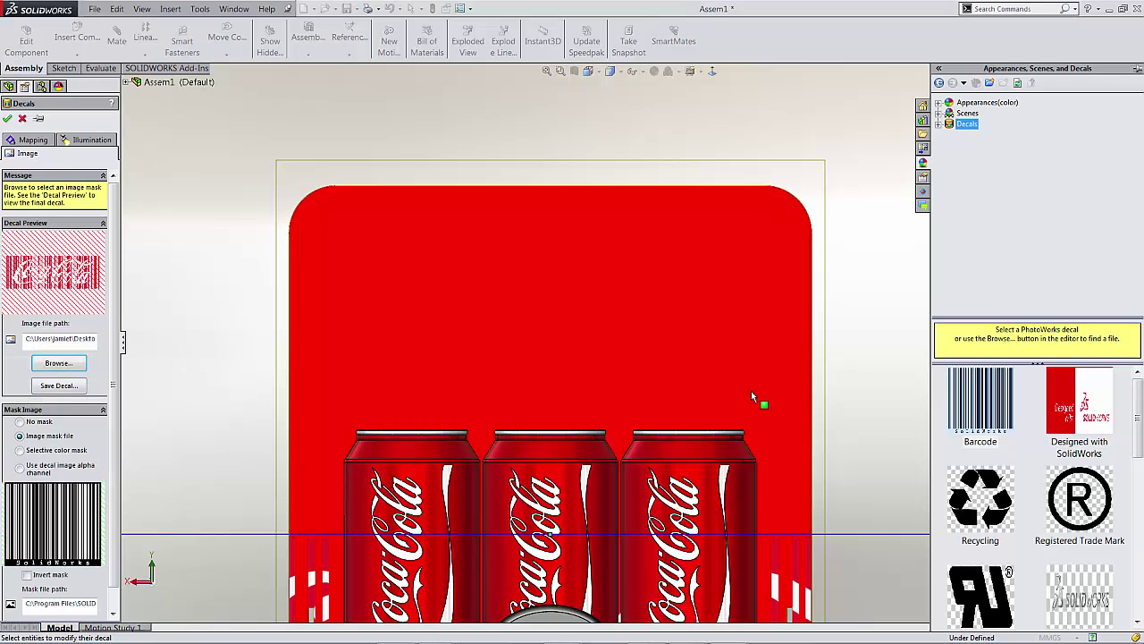
Raise the Coca-Cola decal on the back panel and use a selective color mask to exclude its red background
scroll(751, 394, "up", 2)
left_click_drag(320, 509, 327, 337)
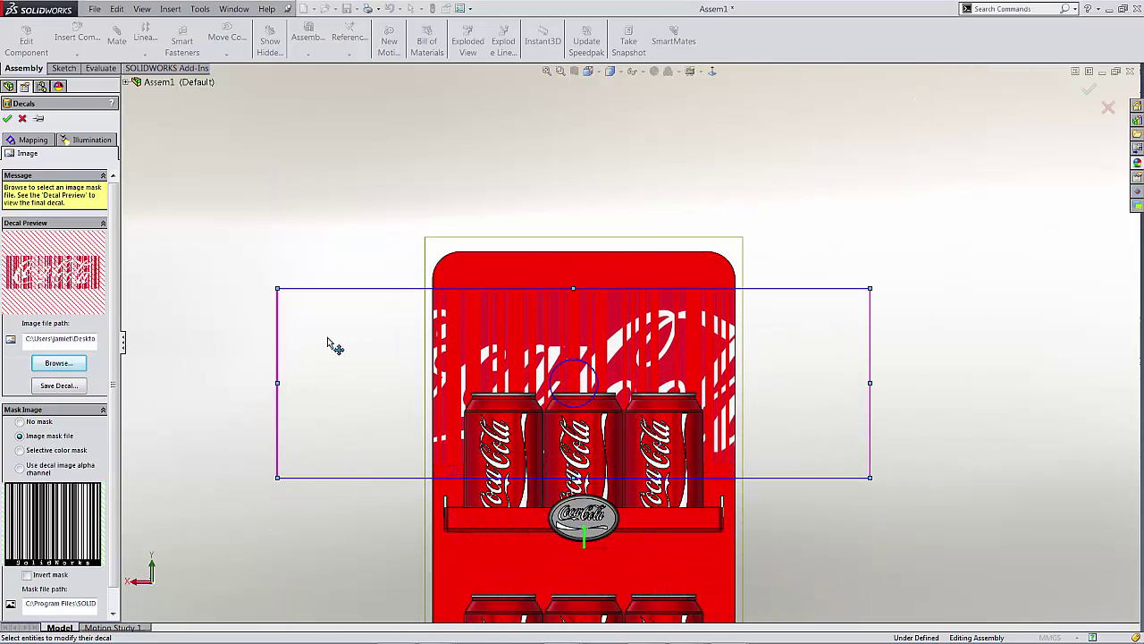
left_click(44, 452)
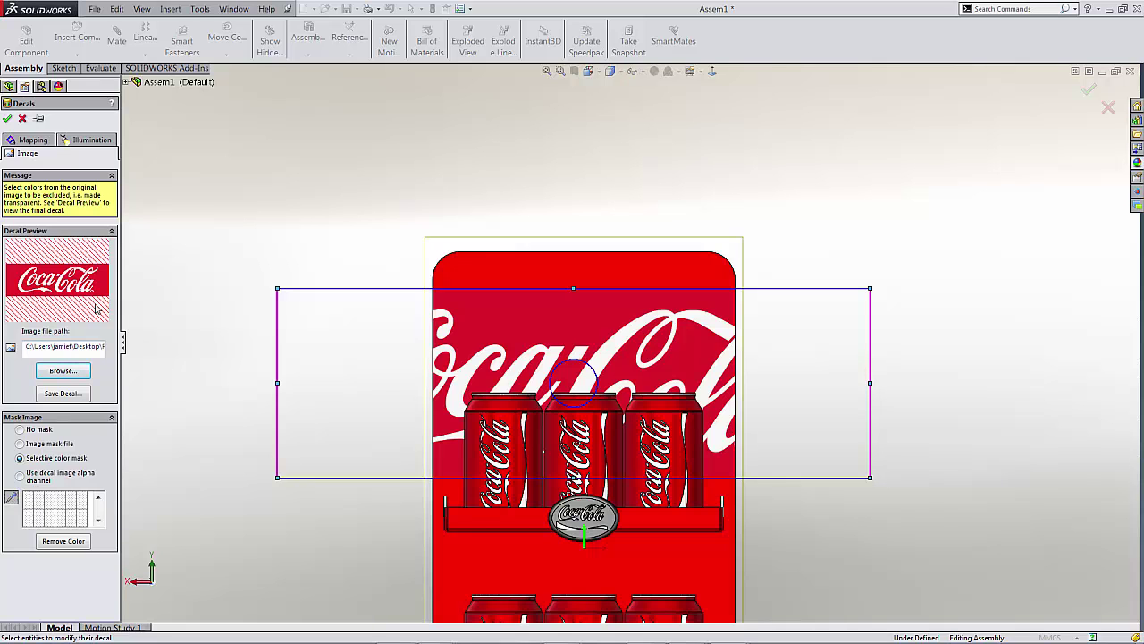
left_click(105, 279)
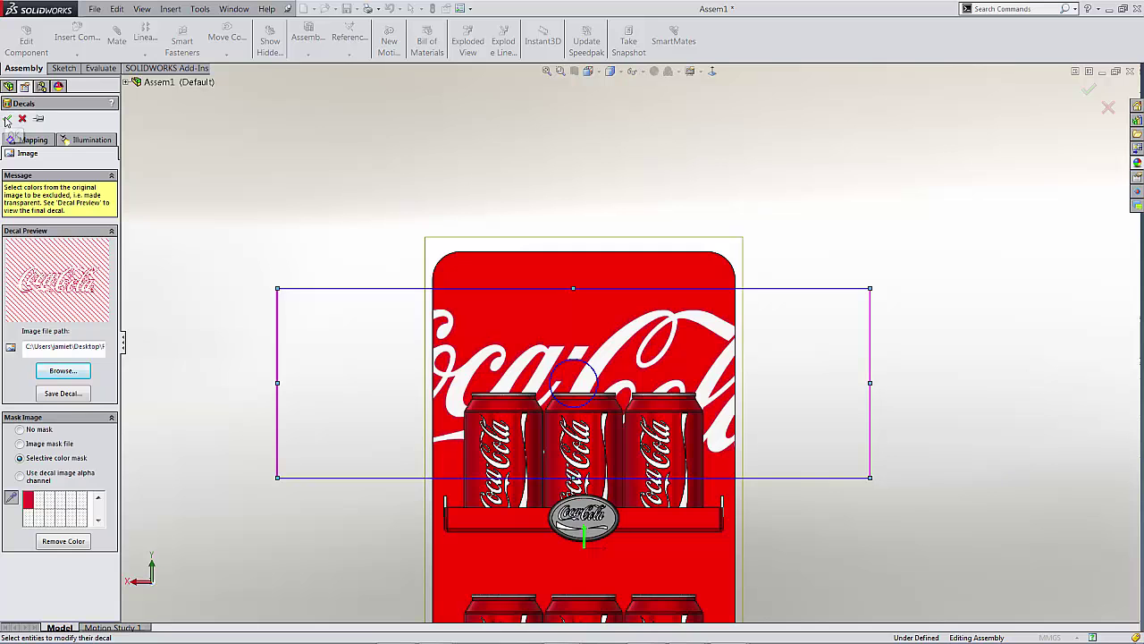
Shrink the decal and centre it above the upper row of cans so the whole Coca-Cola logo fits the back panel
left_click_drag(339, 356, 339, 311)
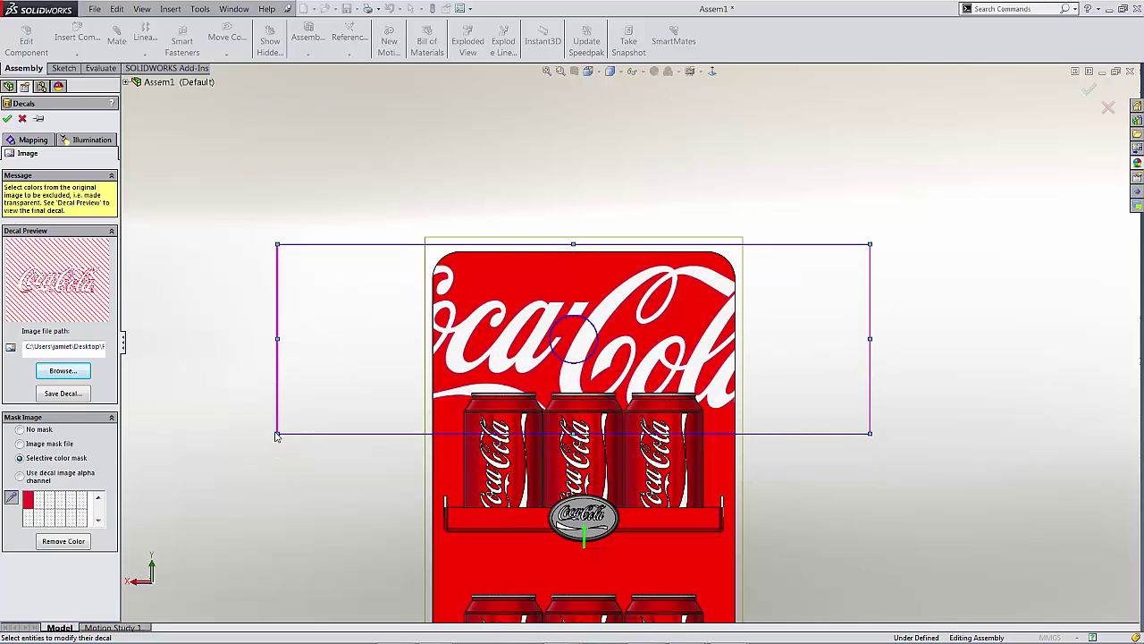
left_click_drag(276, 430, 506, 346)
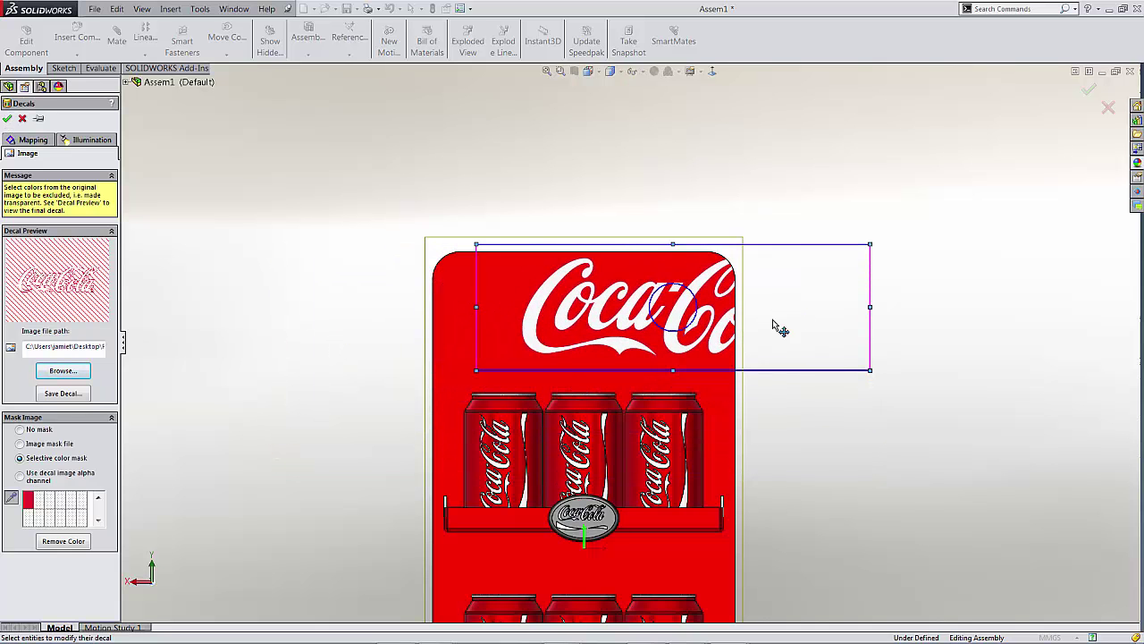
left_click_drag(774, 325, 703, 338)
left_click_drag(777, 394, 724, 376)
left_click_drag(402, 339, 430, 338)
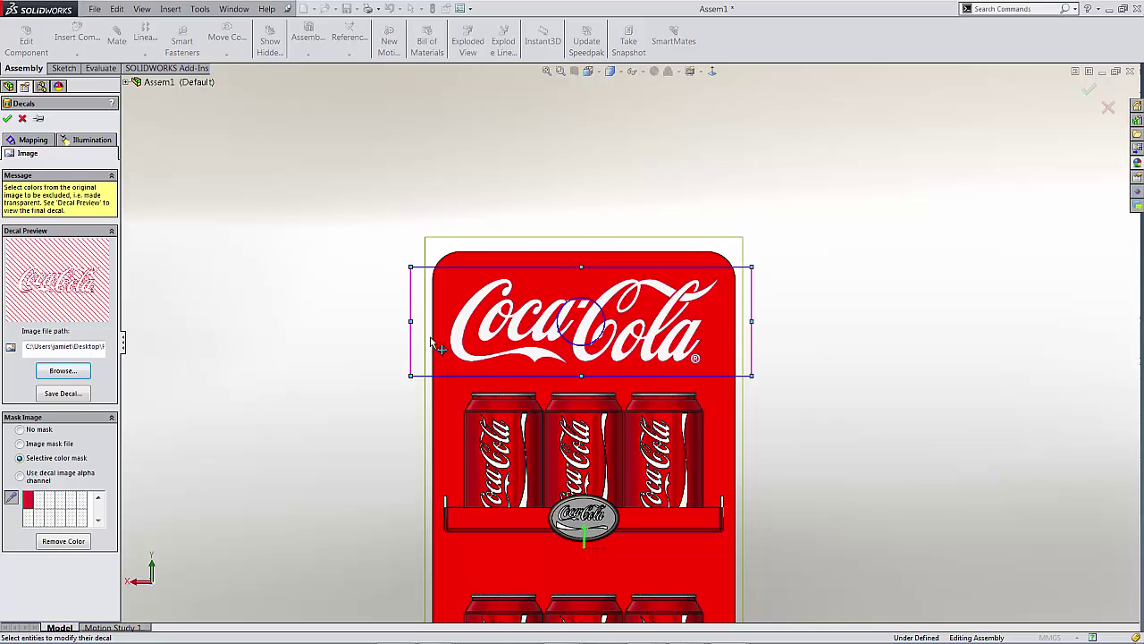
left_click(1090, 90)
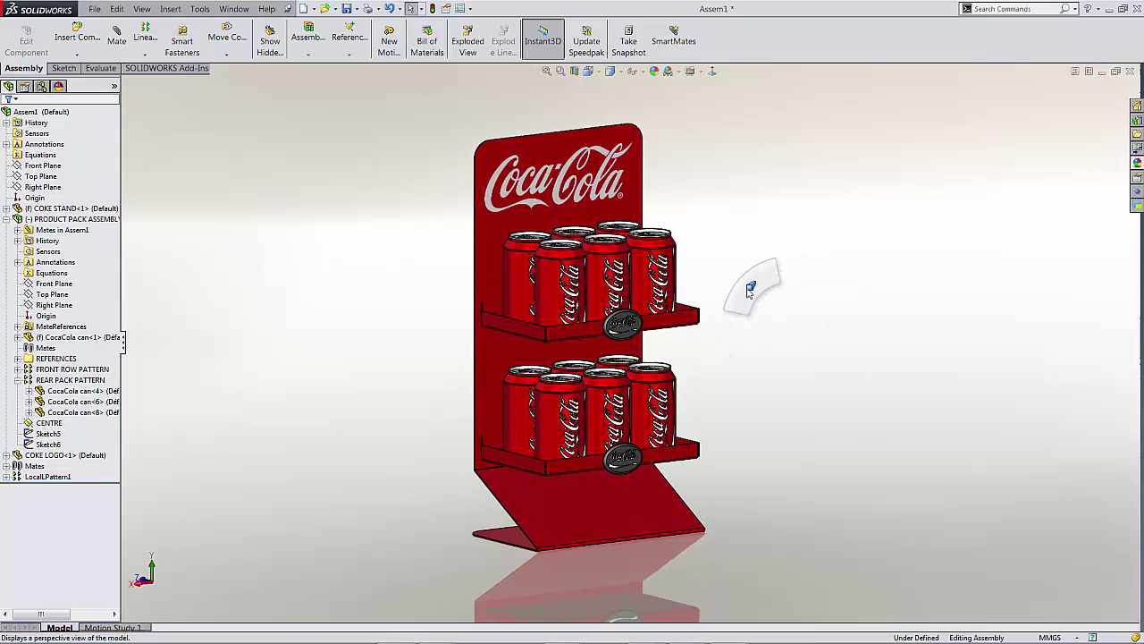
Examine the finished stand from different angles and distances, switching the perspective display as needed
scroll(747, 292, "up", 3)
scroll(774, 301, "down", 5)
scroll(771, 342, "up", 5)
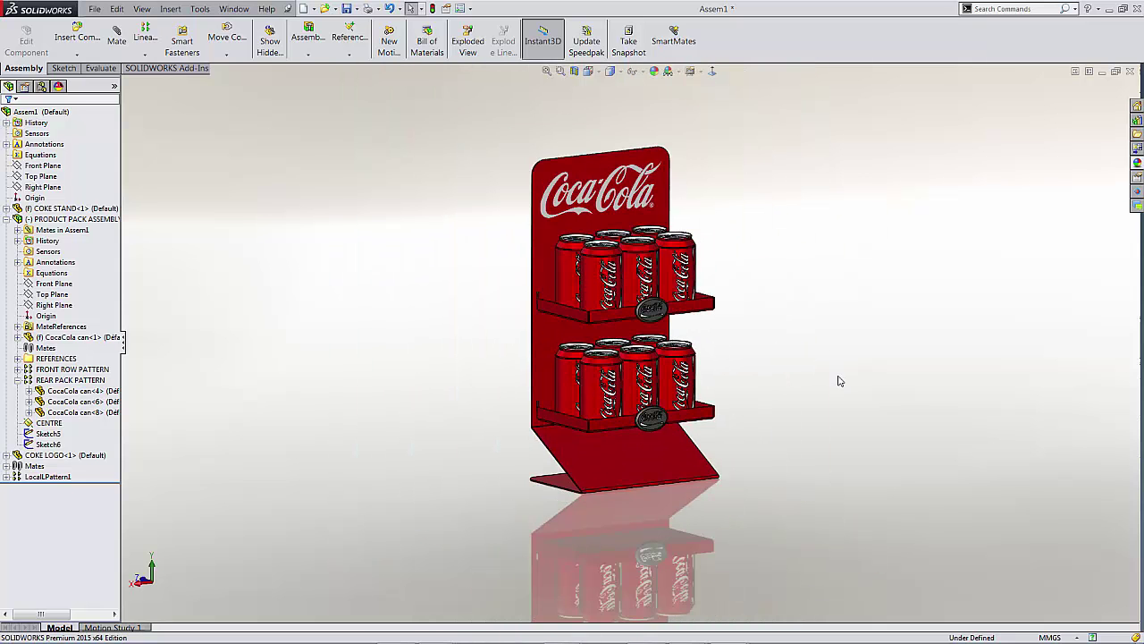
scroll(800, 343, "up", 3)
scroll(586, 340, "down", 8)
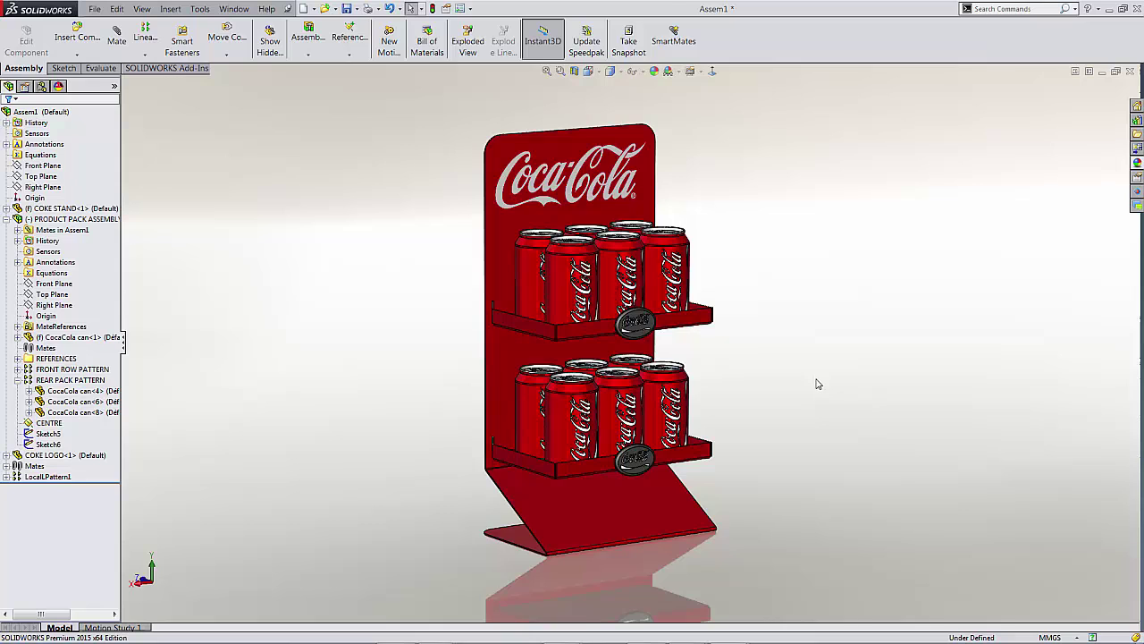
scroll(816, 379, "up", 1)
right_click_drag(816, 379, 776, 344)
scroll(754, 342, "up", 2)
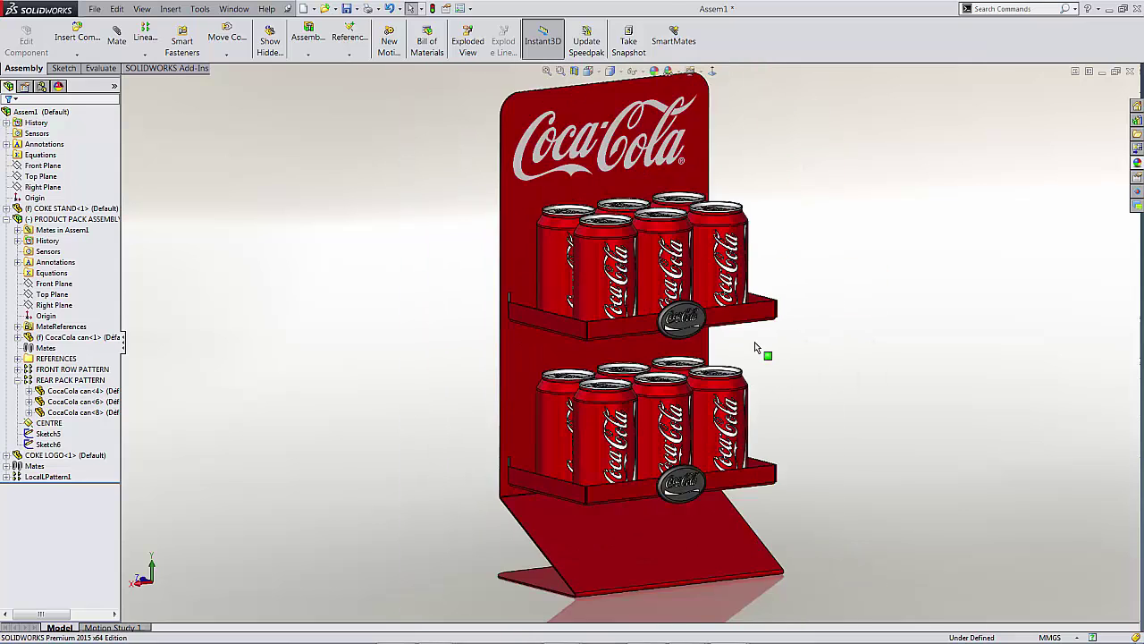
scroll(754, 342, "up", 2)
middle_click_drag(763, 343, 814, 380)
right_click_drag(814, 381, 783, 352)
scroll(789, 356, "down", 3)
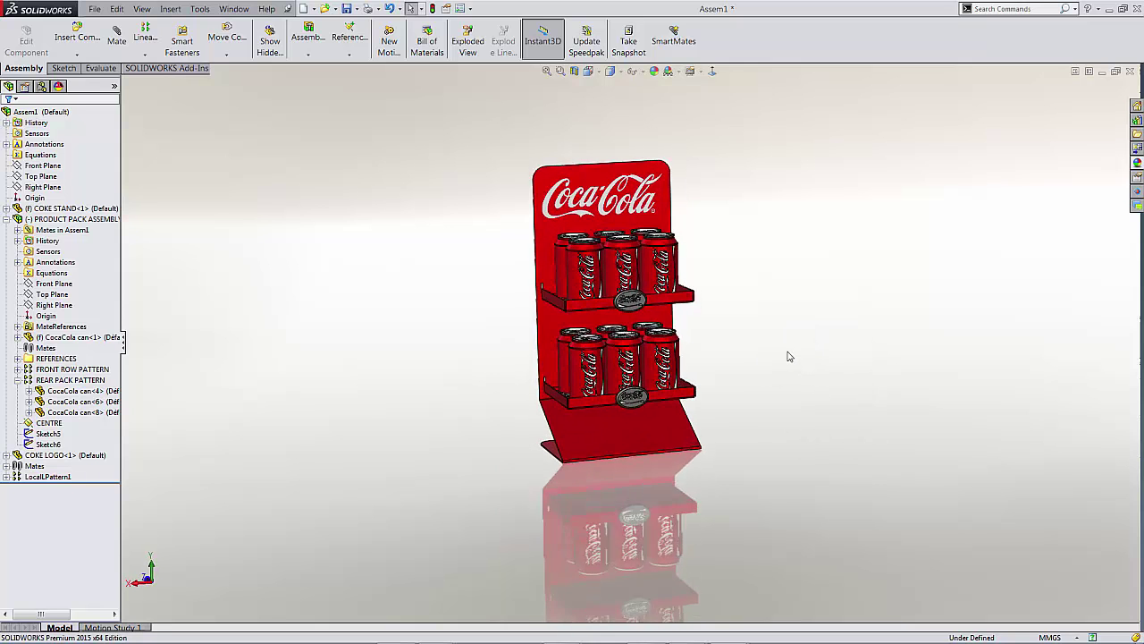
scroll(789, 356, "down", 2)
middle_click_drag(800, 227, 742, 134)
Apply the 3 Point Faded scene to the assembly and load the PhotoView 360 add-in
left_click(678, 71)
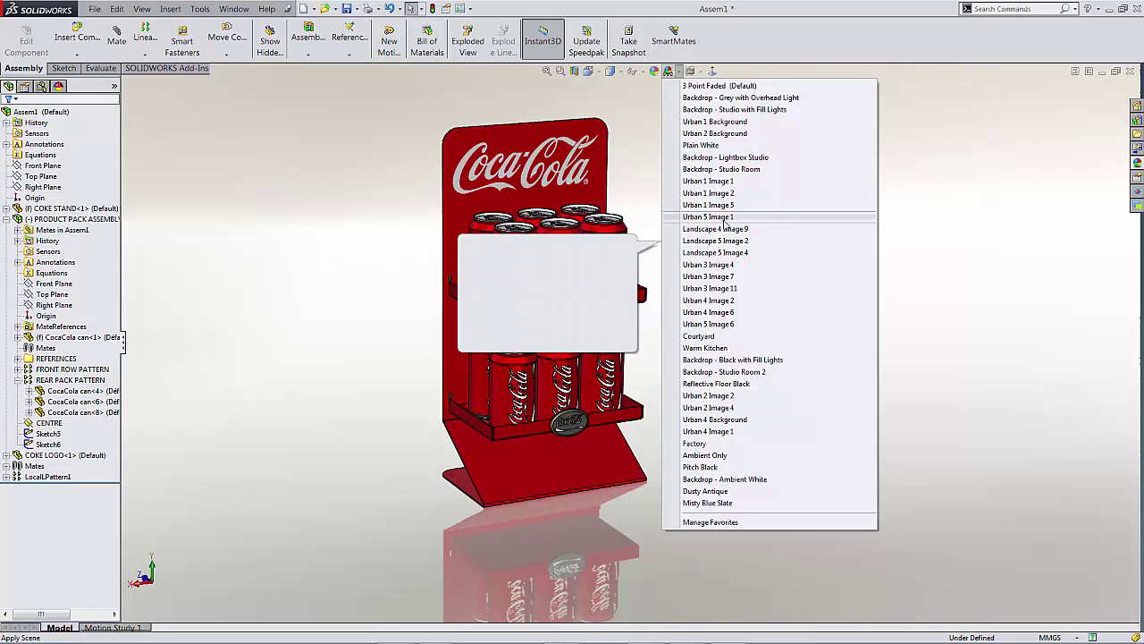
left_click(744, 86)
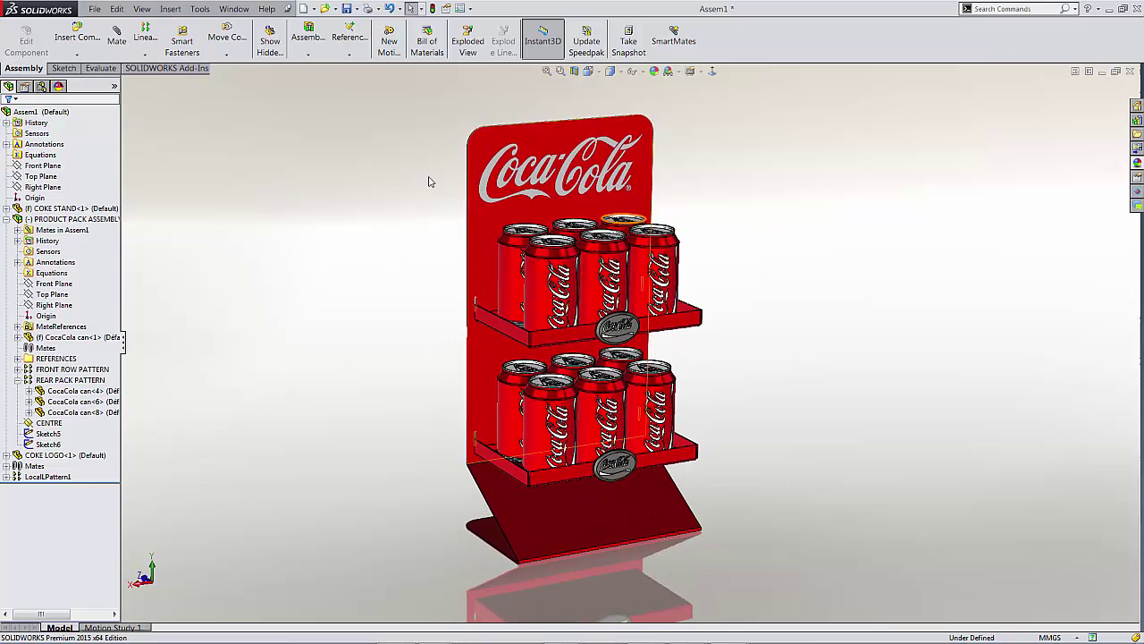
left_click(41, 86)
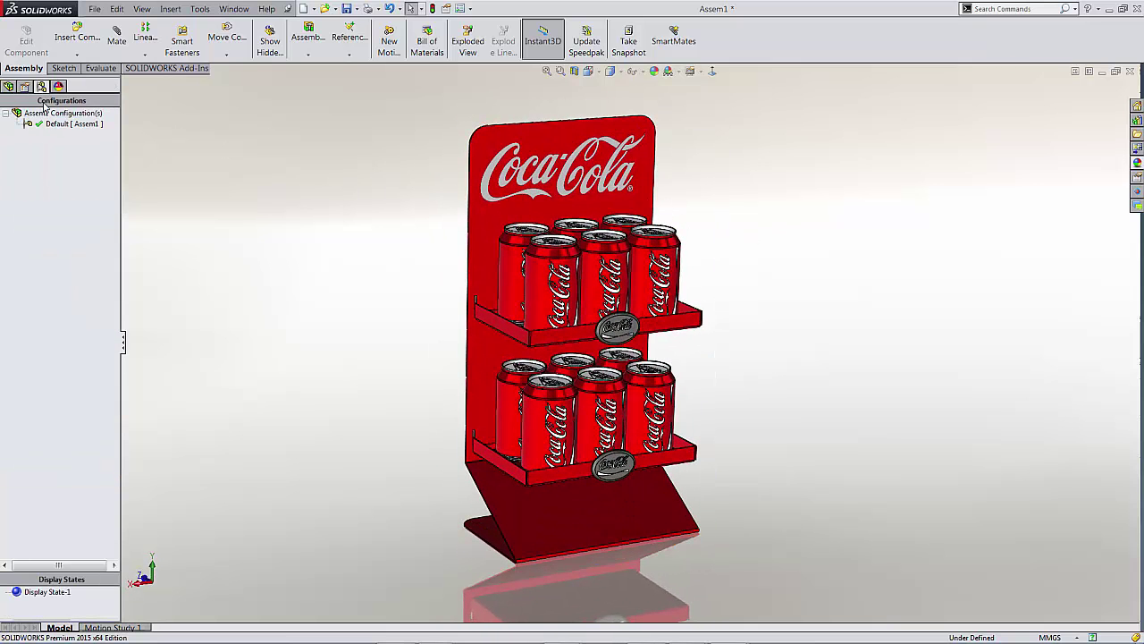
left_click(157, 69)
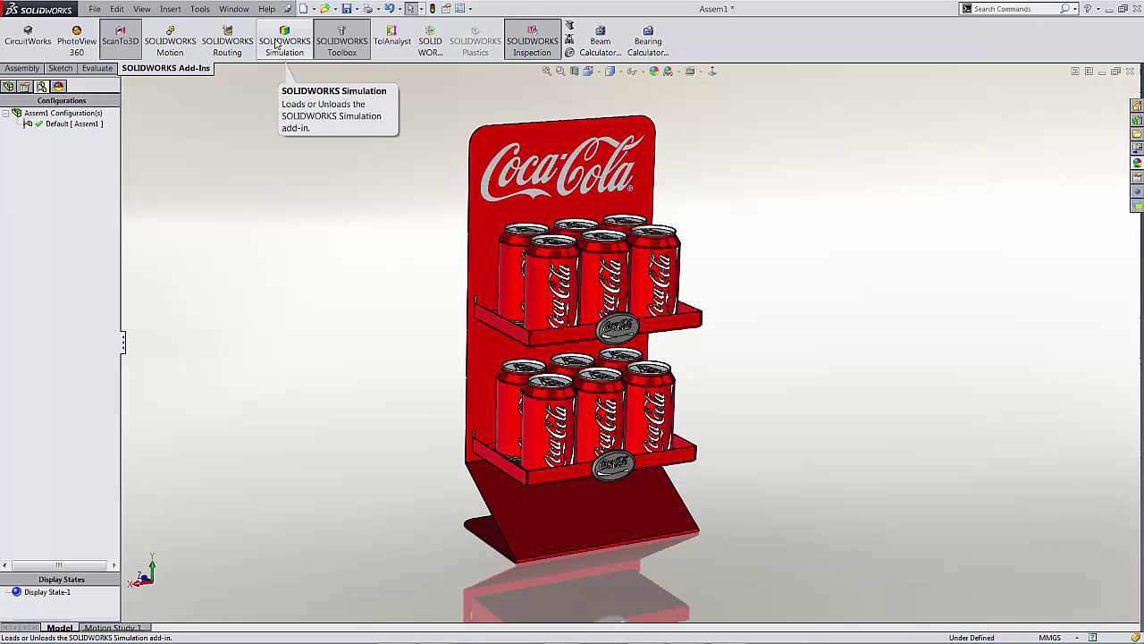
left_click(78, 47)
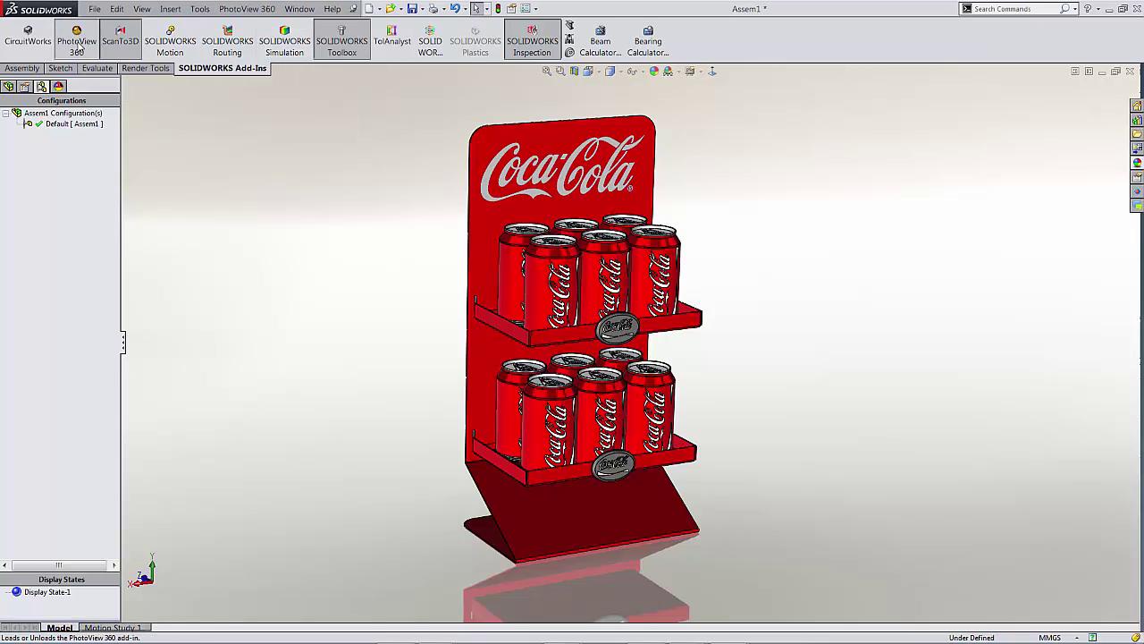
Turn on the Directional1 light for PhotoView 360 rendering
left_click(148, 68)
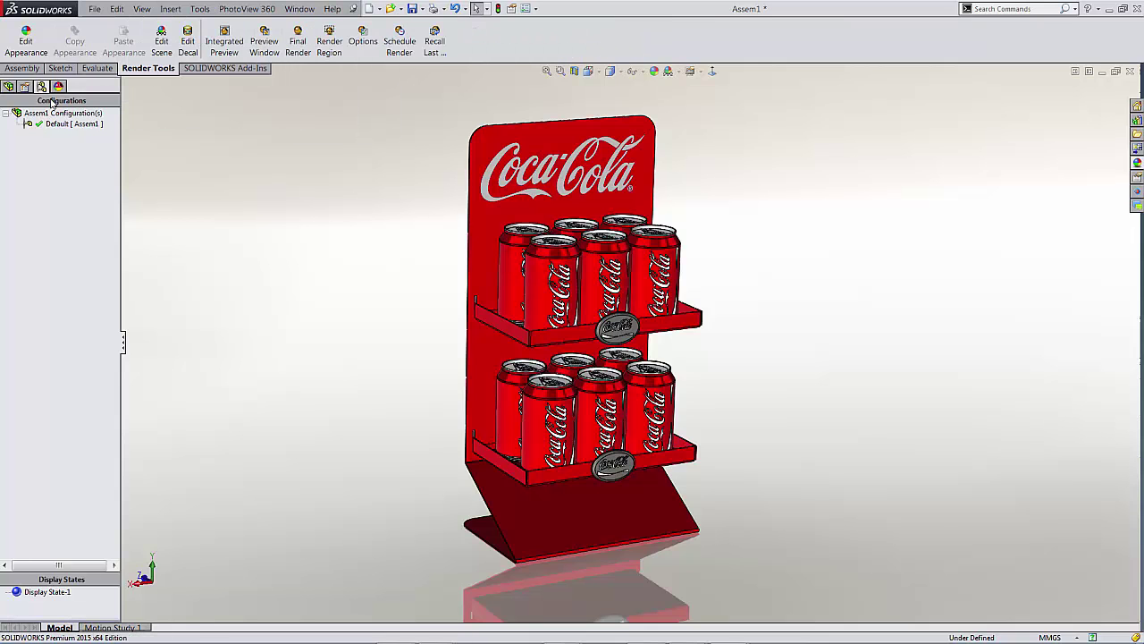
left_click(58, 86)
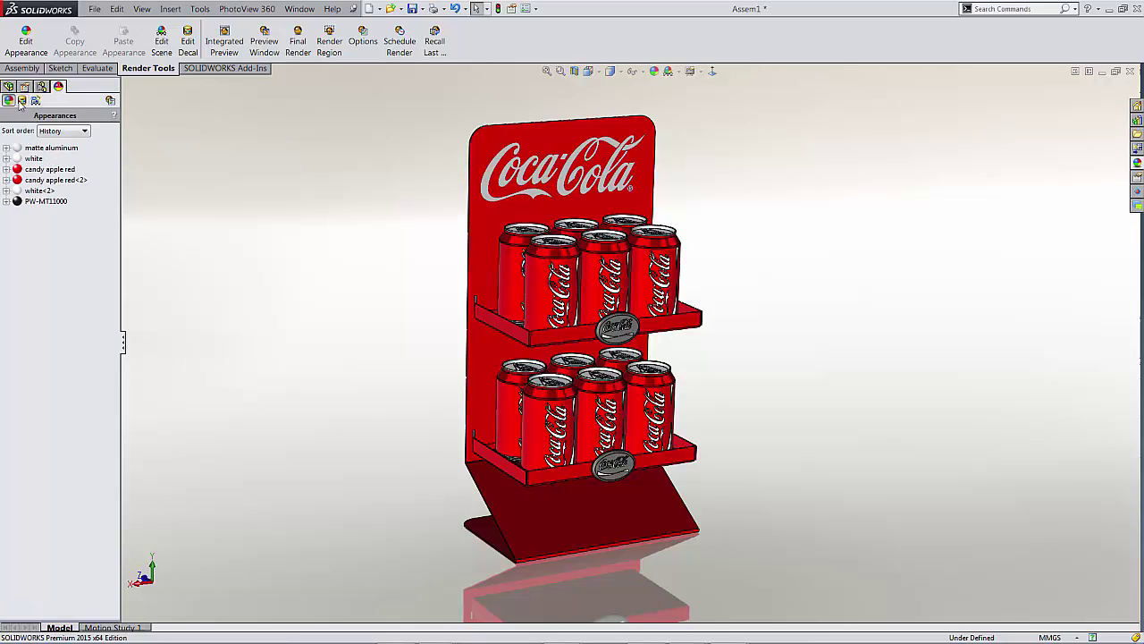
left_click(36, 101)
right_click(54, 171)
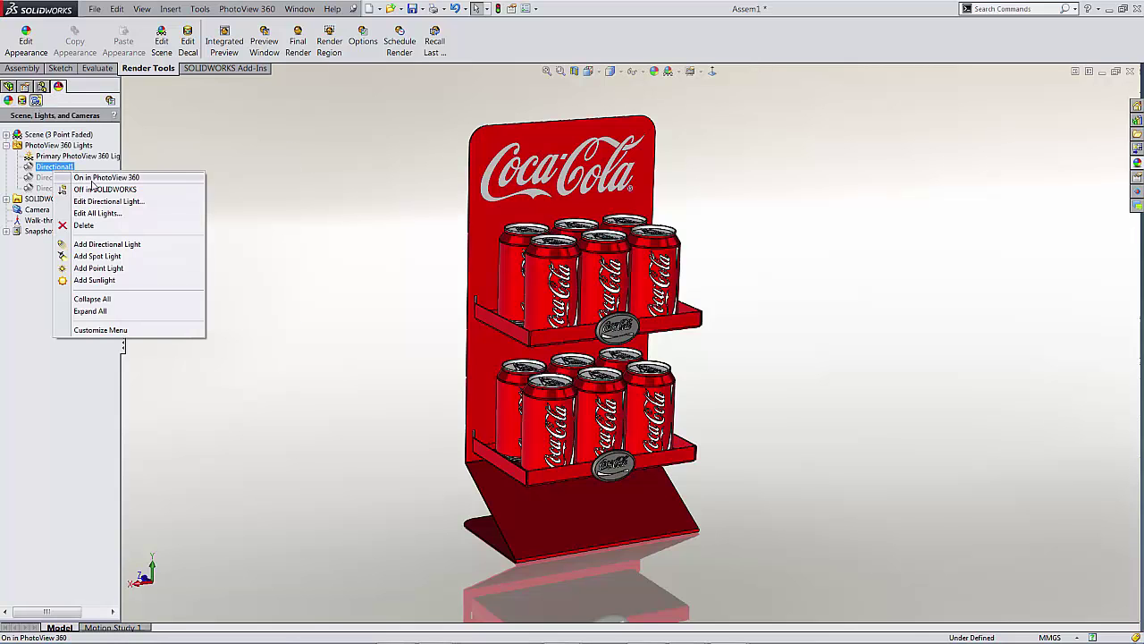
left_click(92, 179)
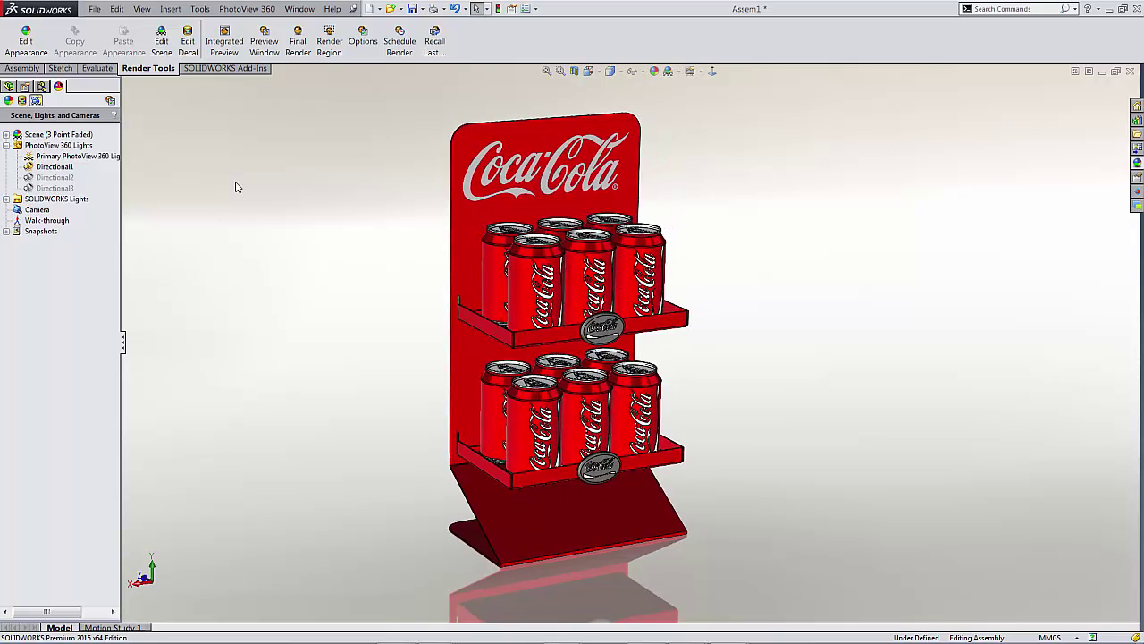
Check the stand in the integrated render preview, switch the preview off and run a final render from an angled view
left_click(220, 45)
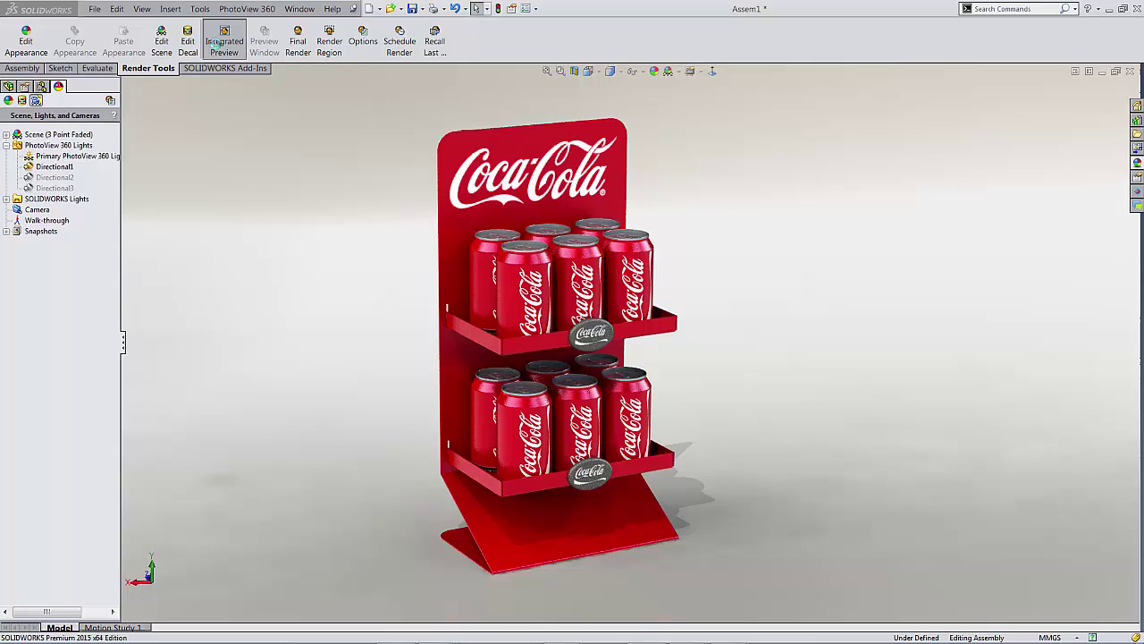
left_click(215, 45)
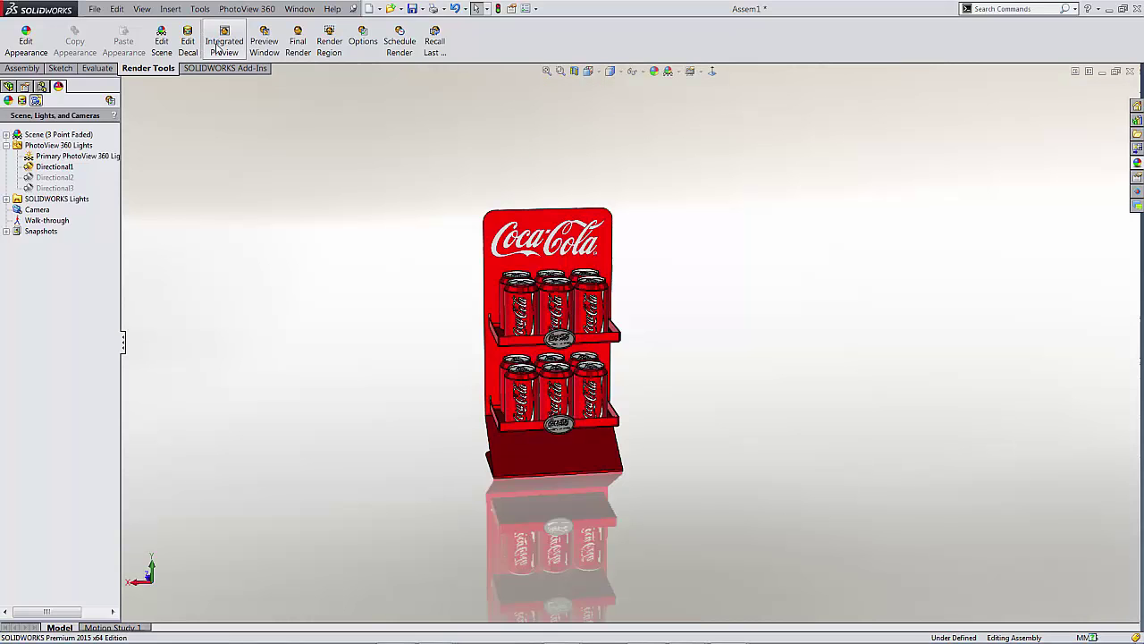
scroll(655, 309, "down", 3)
middle_click_drag(662, 309, 835, 284)
scroll(835, 283, "down", 1)
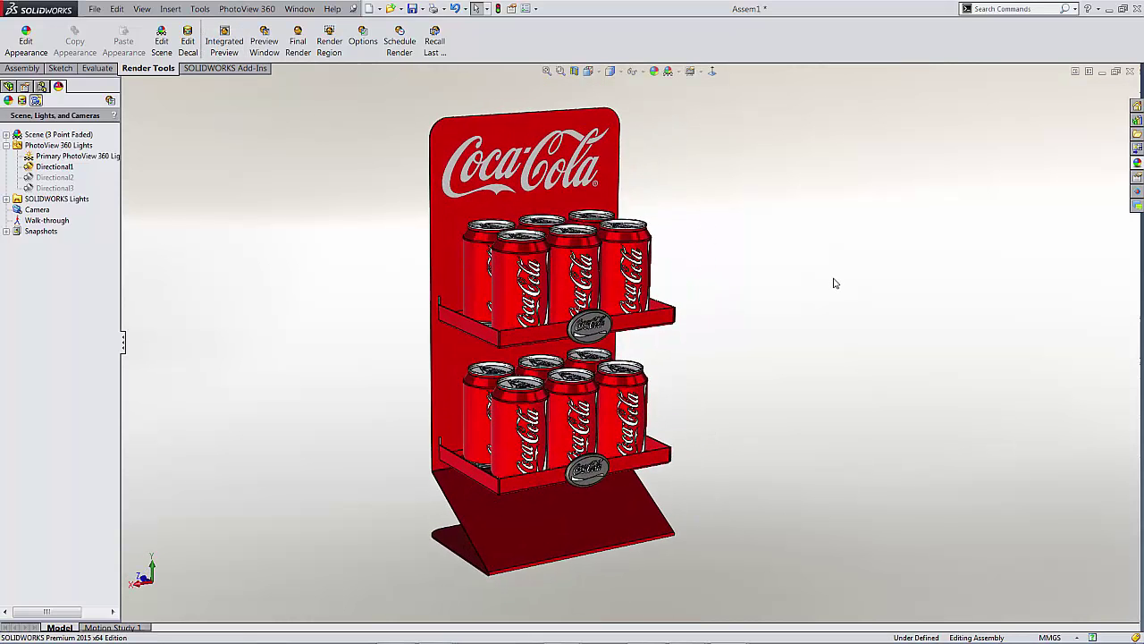
left_click(296, 53)
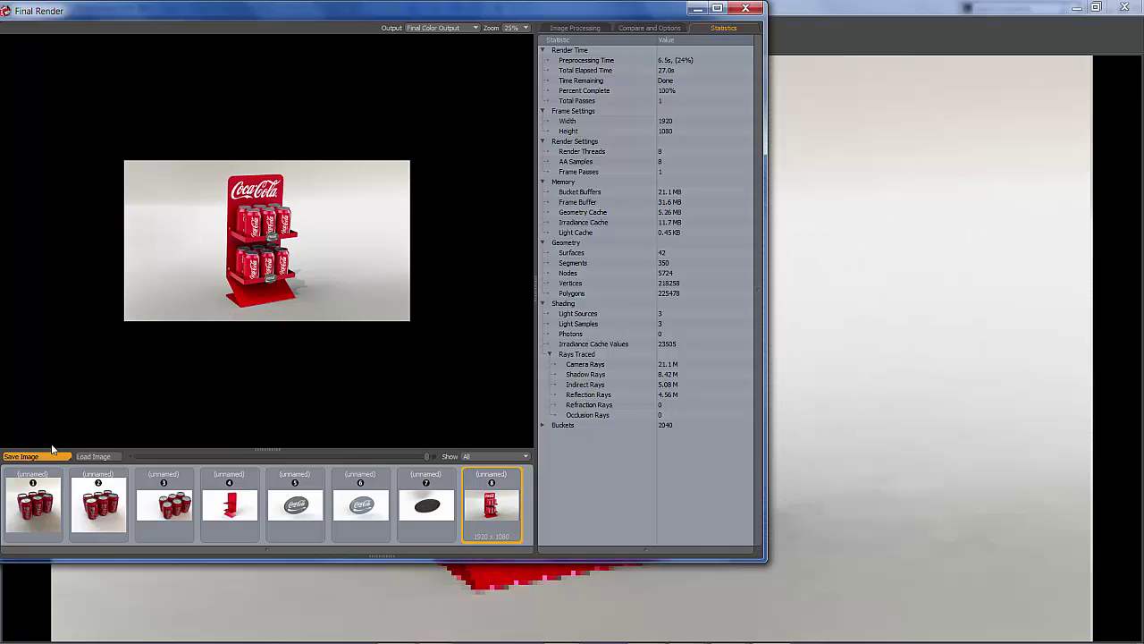
Save the final render to the Desktop as a JPG named 1 and close the render windows
left_click(54, 454)
left_click(68, 123)
left_click(143, 276)
type("1")
left_click(454, 356)
left_click(747, 8)
left_click(1124, 7)
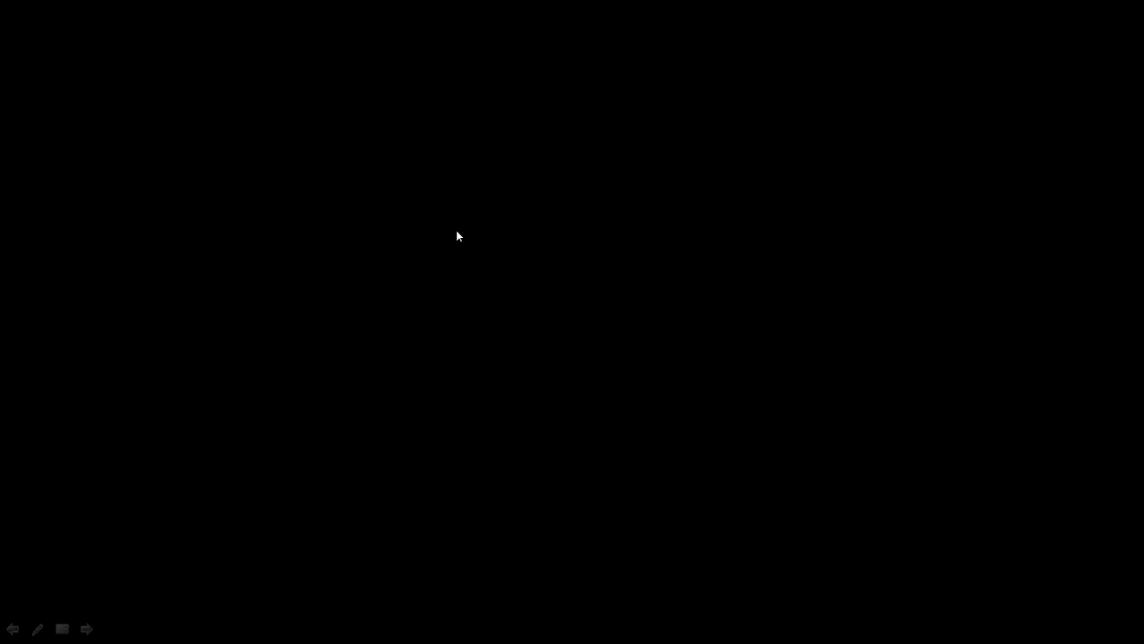
Leave the slide show and open the rendered image 1.JPG from the Desktop at full-screen size
key("Escape")
left_click(1082, 8)
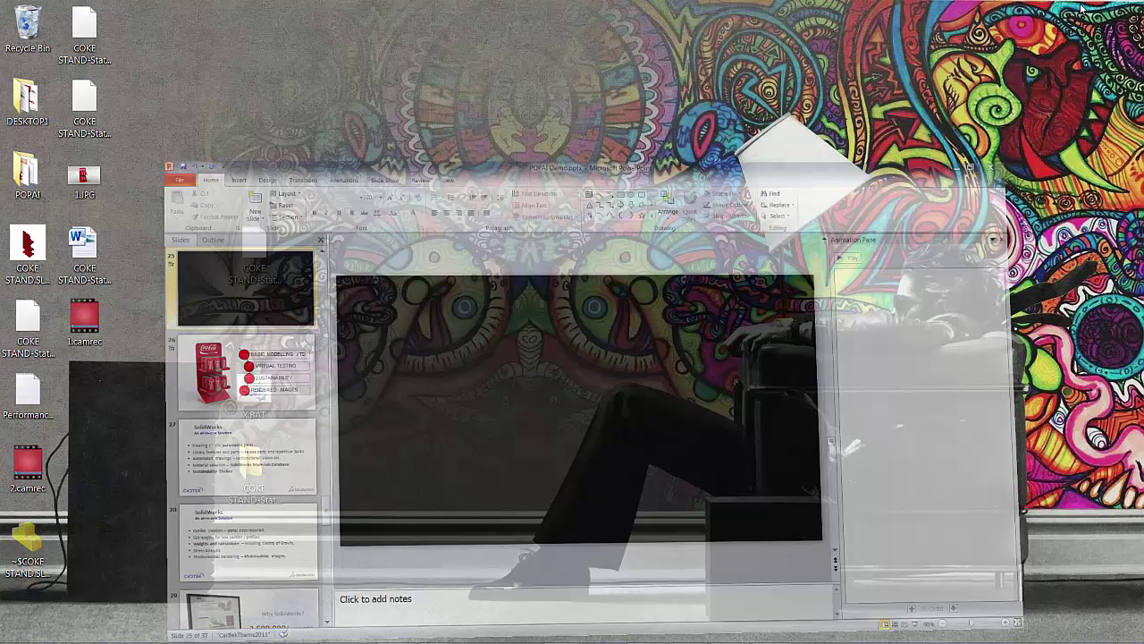
double_click(93, 185)
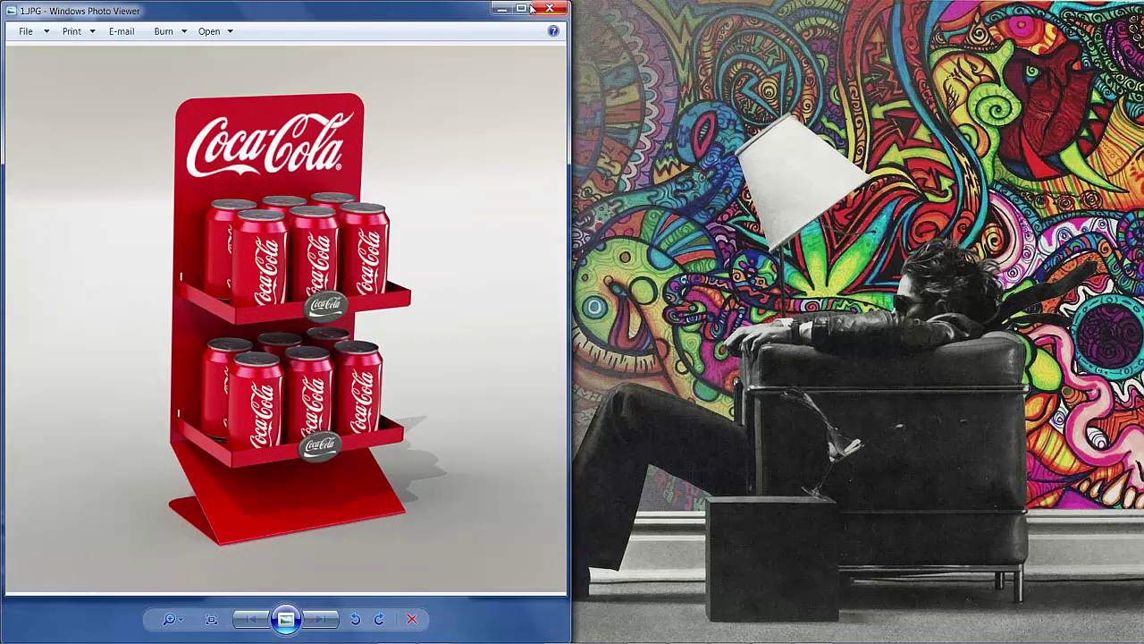
left_click(521, 13)
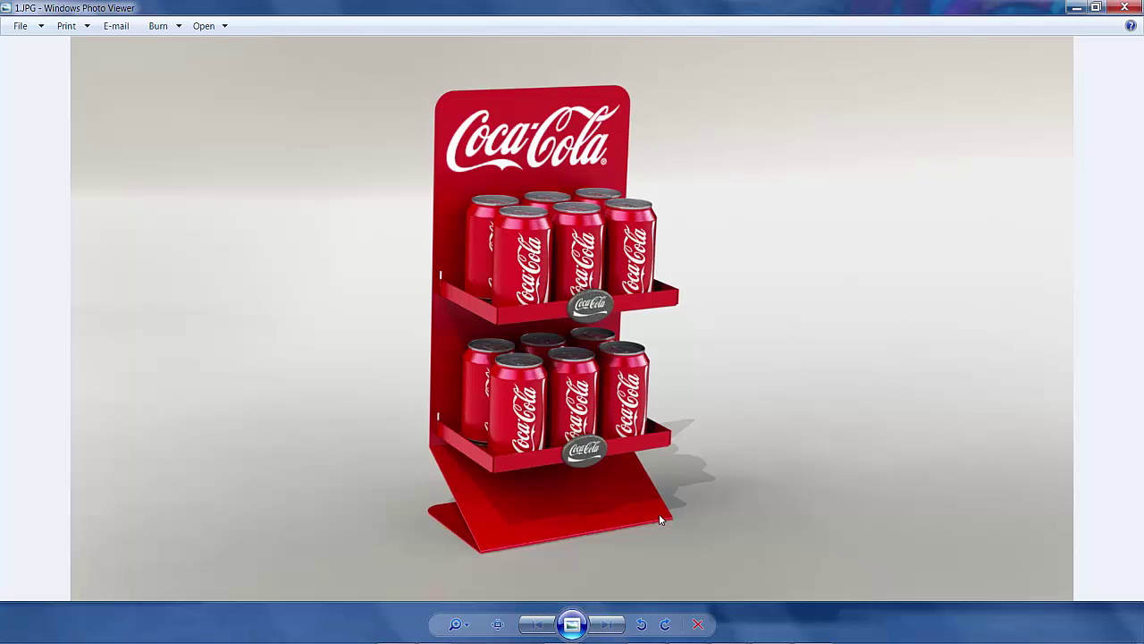
Switch to the POPAI Demo presentation in PowerPoint and start its slide show from slide 25
key("super+Tab")
key("super+Tab")
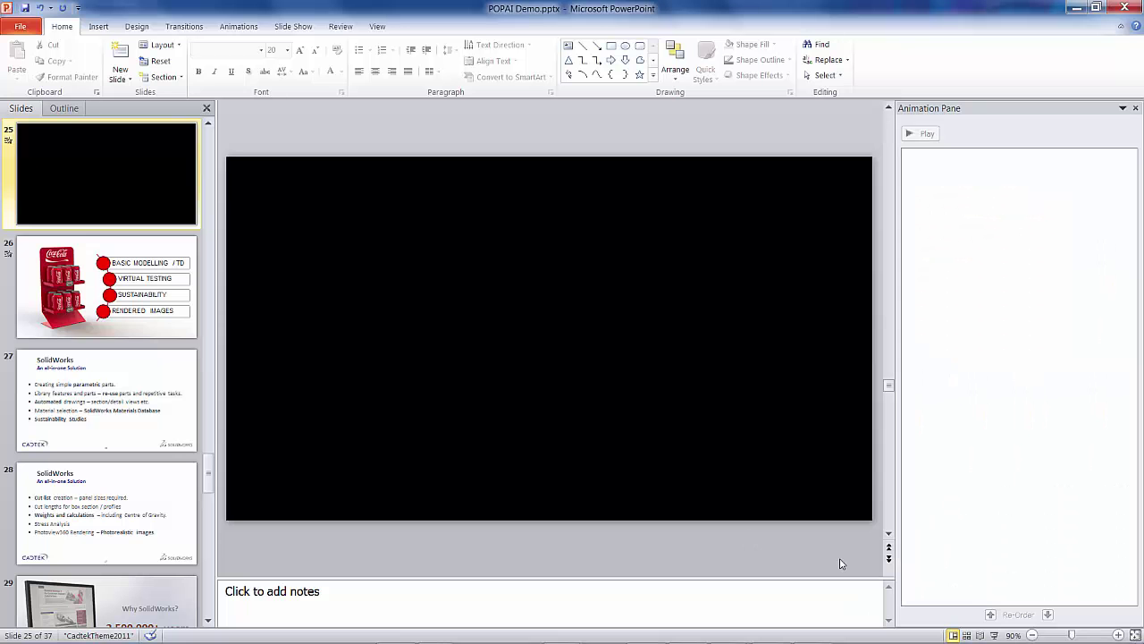
left_click(995, 634)
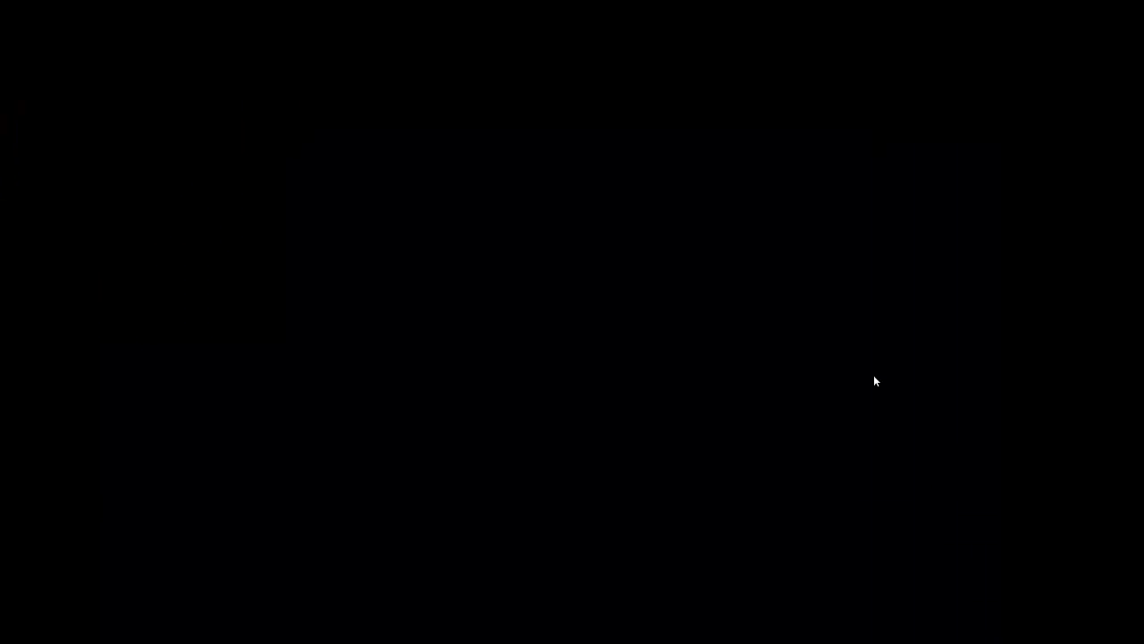